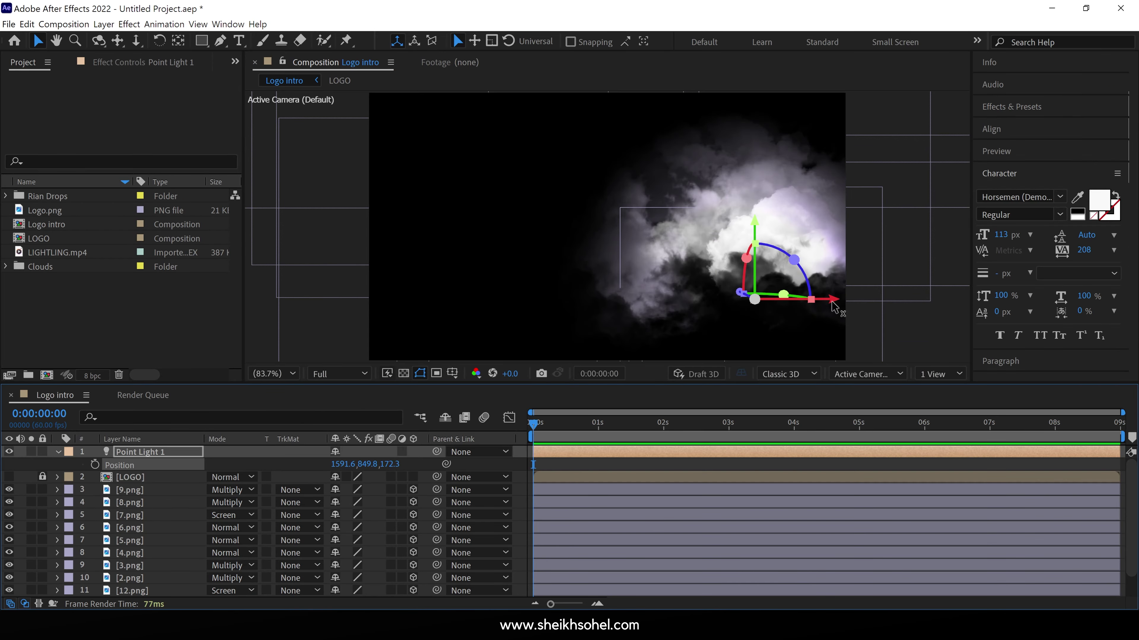
{"action": "mouse_move", "coordinate": [830, 324]}
{"action": "left_mouse_down"}
{"action": "mouse_move", "coordinate": [560, 326]}
{"action": "mouse_move", "coordinate": [852, 326]}
{"action": "left_mouse_up"}
{"action": "left_click", "coordinate": [847, 207]}
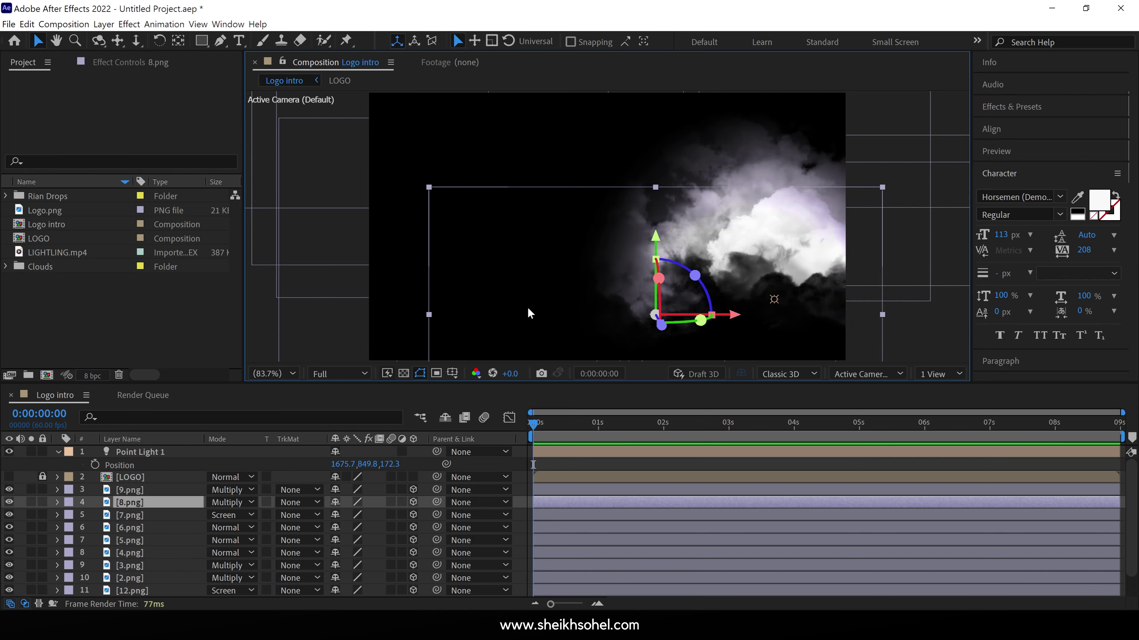
{"action": "left_click", "coordinate": [231, 503]}
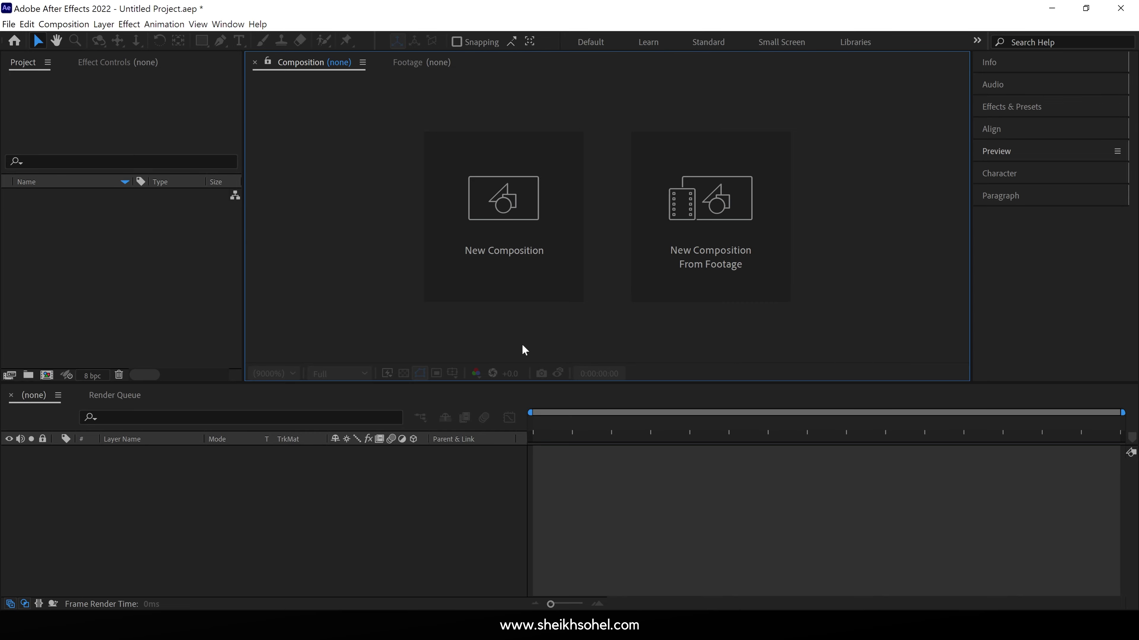
- Create a composition named "Logo intro" at 1920 x 1080 px, 60 fps, with a duration of 9 seconds
{"action": "left_click", "coordinate": [506, 257]}
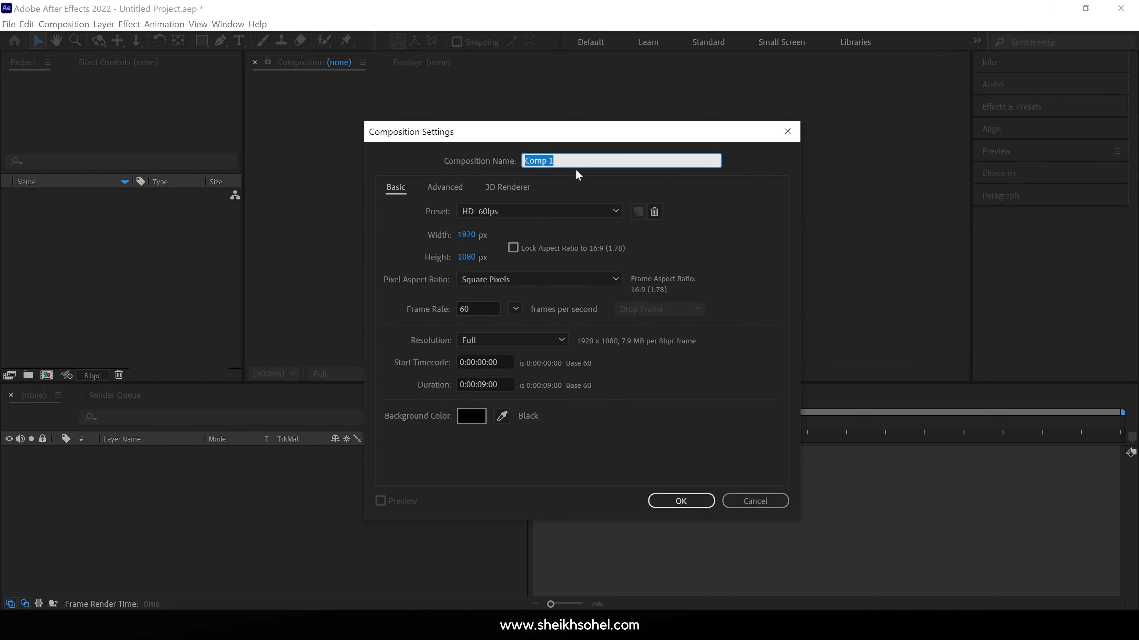
{"action": "type", "text": "Logo intro"}
{"action": "left_click", "coordinate": [476, 180]}
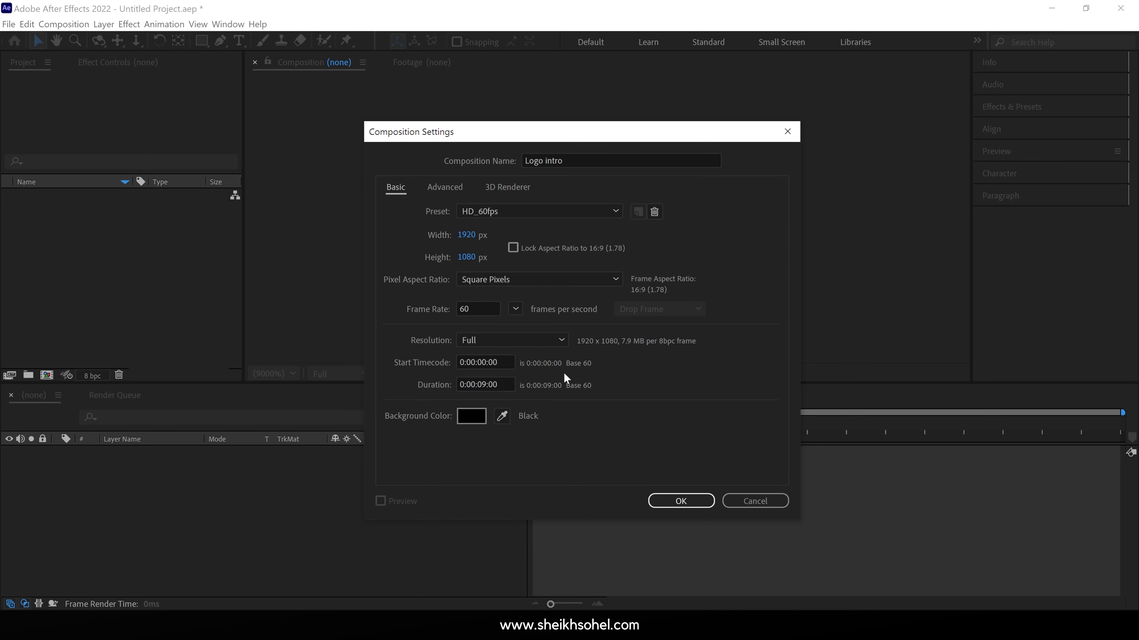
{"action": "left_click", "coordinate": [680, 500]}
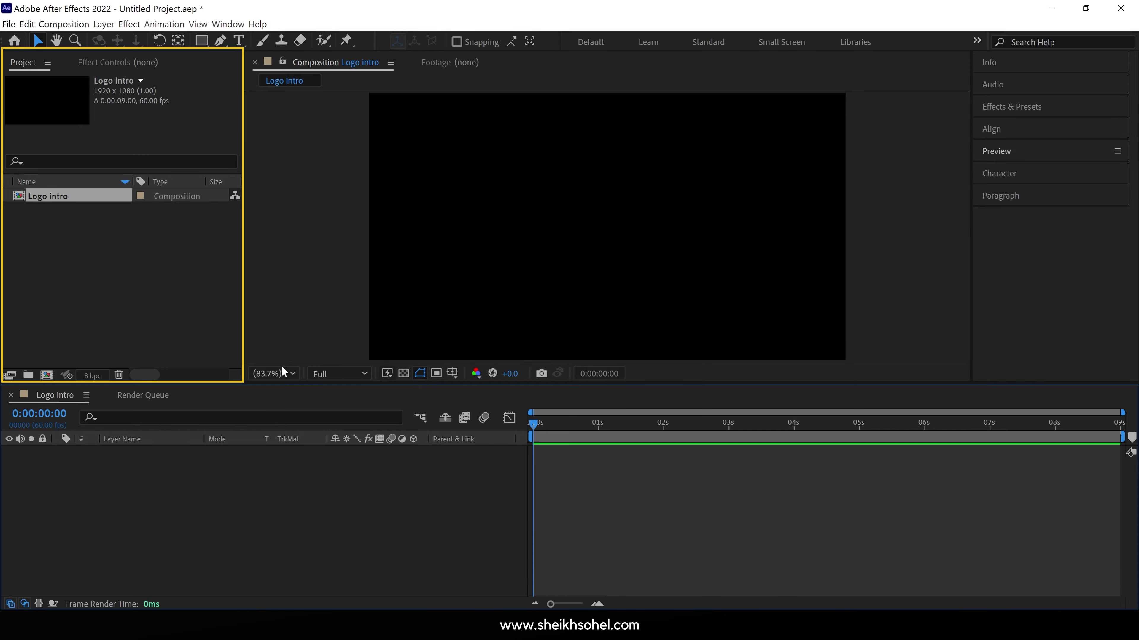
- Import the LIGHTLING video and the Logo image from the Storm Logo Intro folder into the project
{"action": "double_click", "coordinate": [194, 298]}
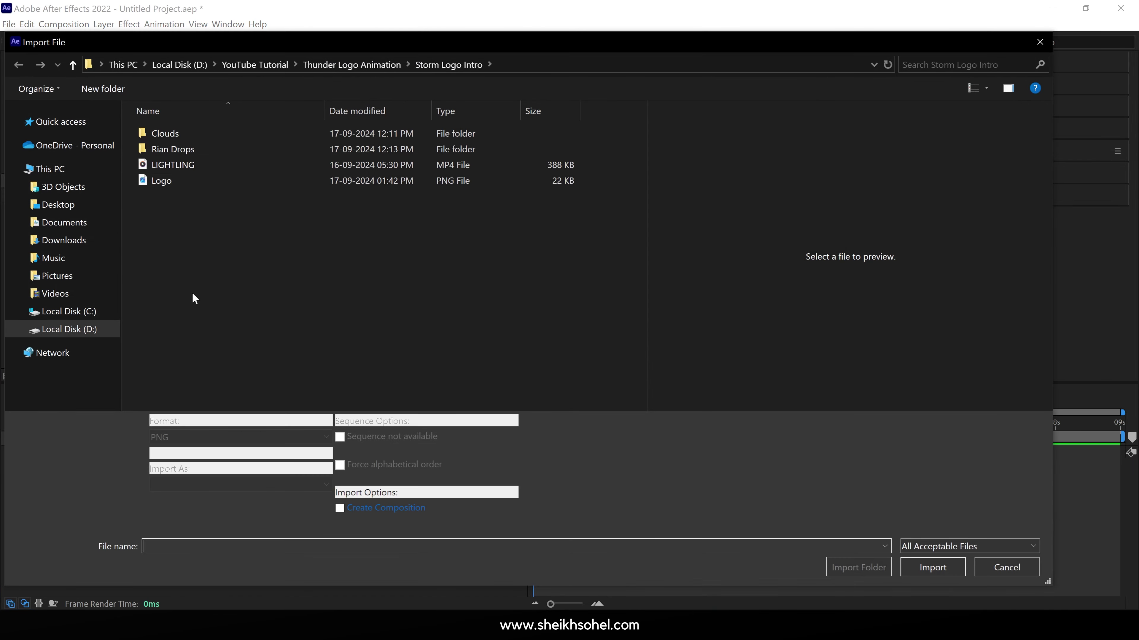
{"action": "left_click_drag", "start_coordinate": [181, 271], "coordinate": [175, 198]}
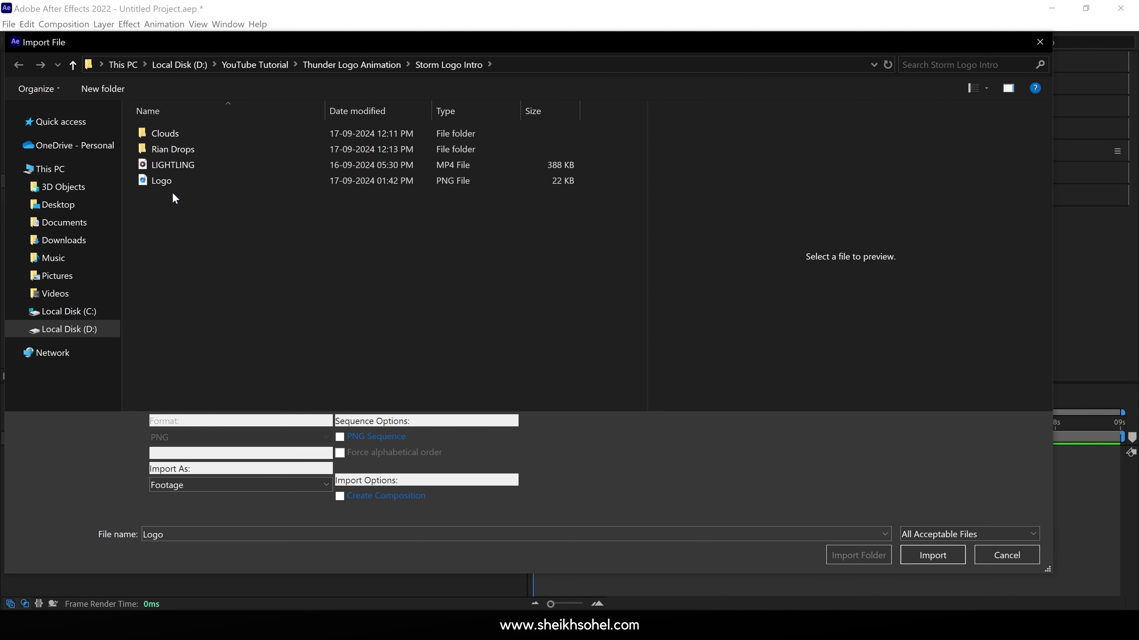
{"action": "left_click_drag", "start_coordinate": [172, 192], "coordinate": [195, 166]}
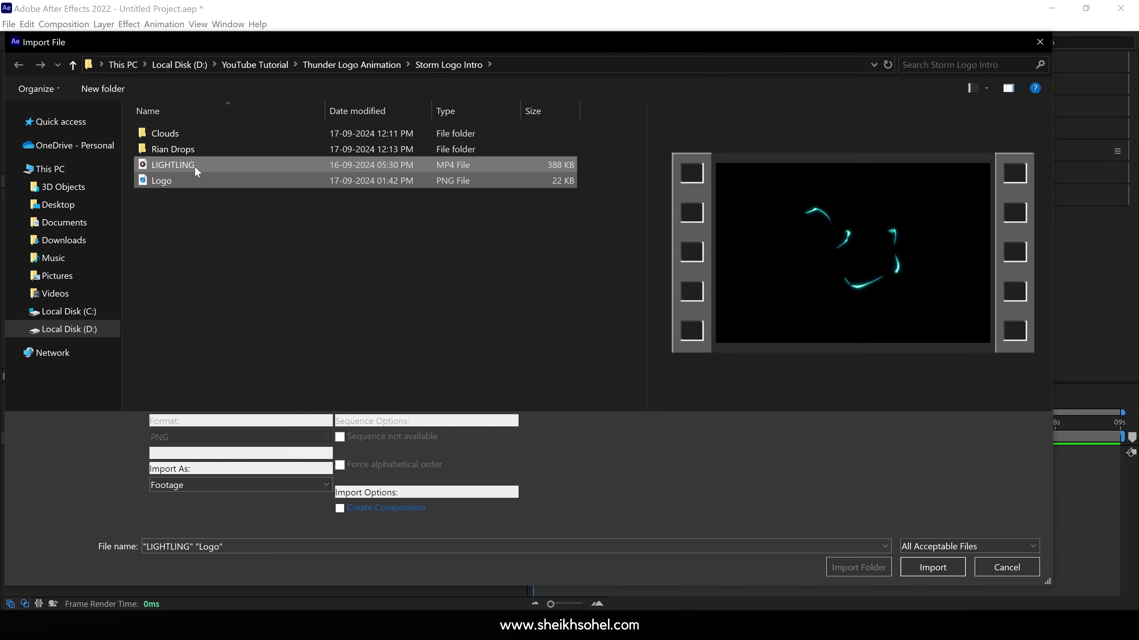
{"action": "left_click", "coordinate": [923, 565]}
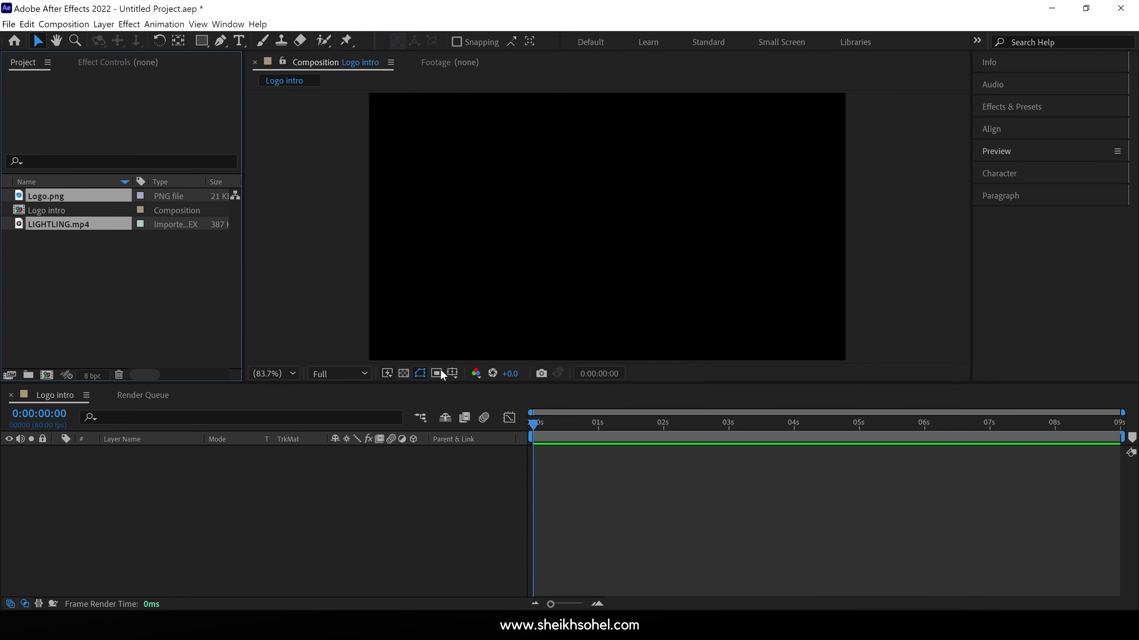
- Import the whole Clouds folder into the project and check the PNG files it contains
{"action": "double_click", "coordinate": [157, 284]}
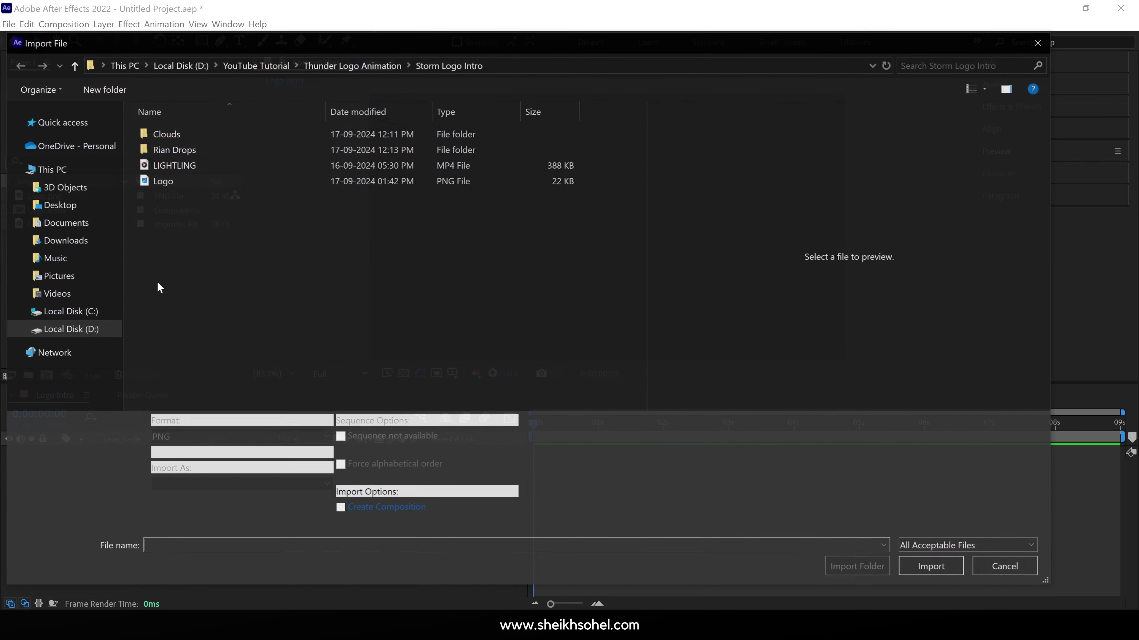
{"action": "left_click", "coordinate": [159, 134]}
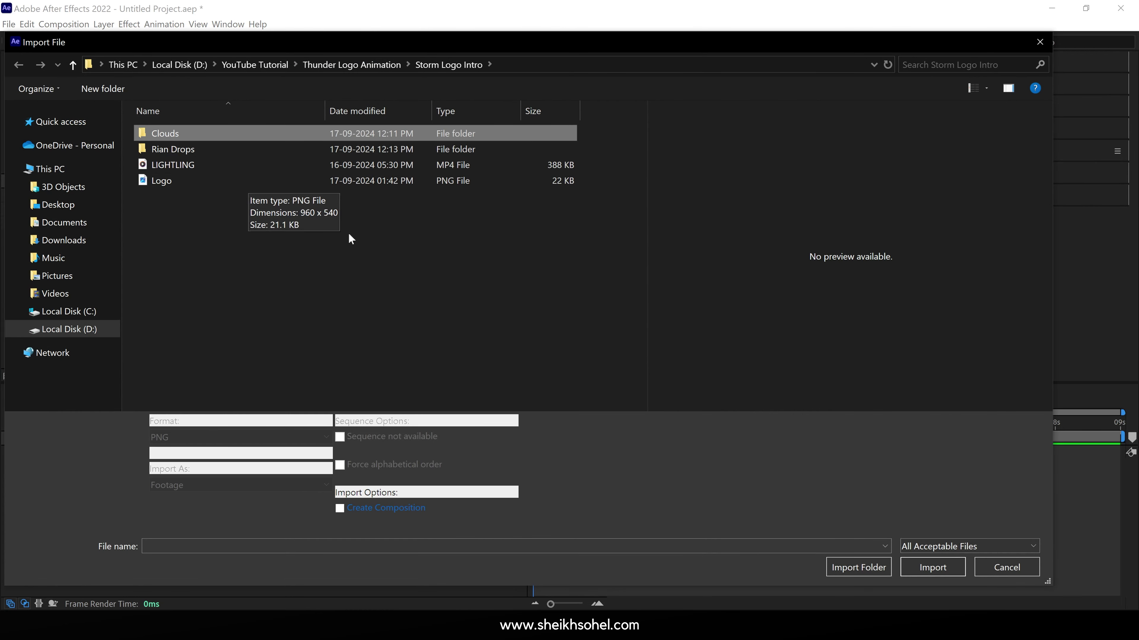
{"action": "left_click", "coordinate": [856, 569]}
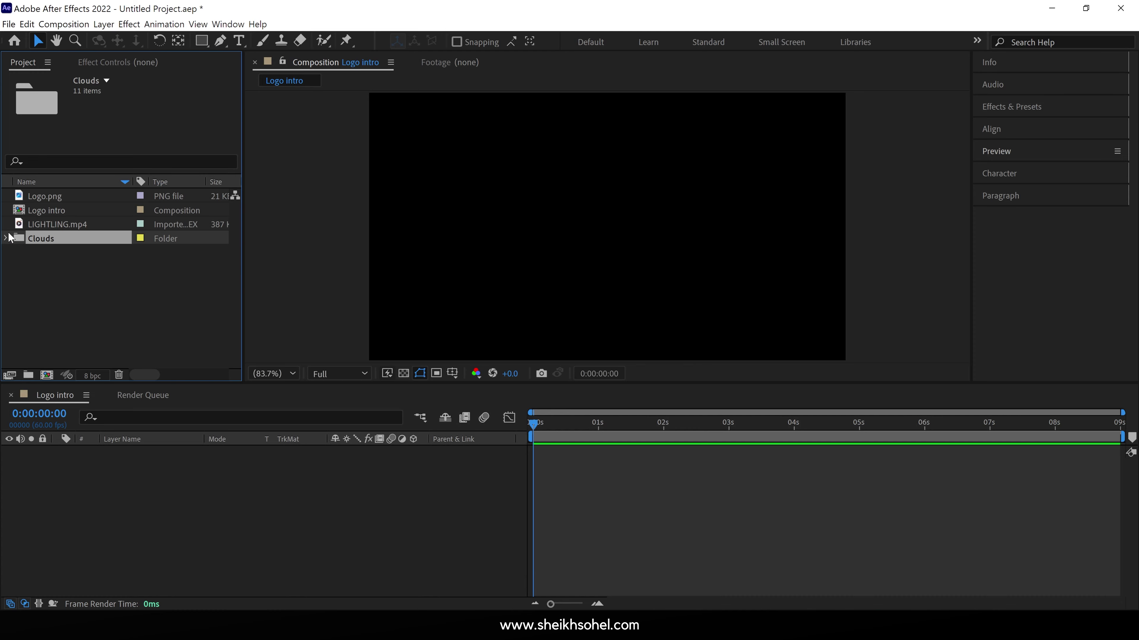
{"action": "left_click", "coordinate": [6, 238]}
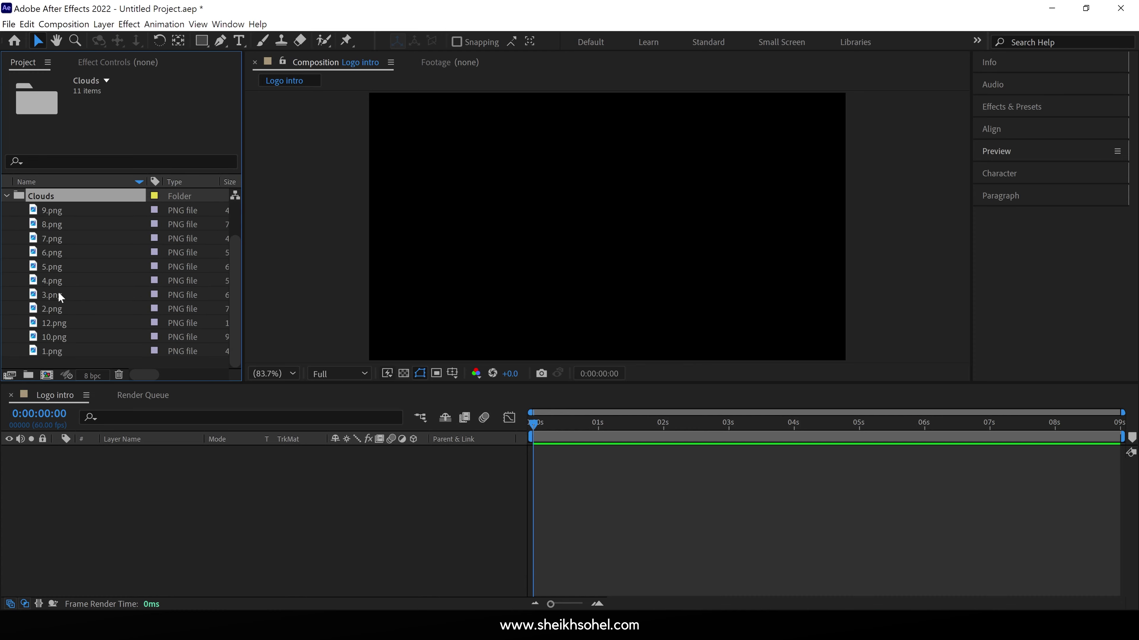
{"action": "left_click", "coordinate": [7, 196]}
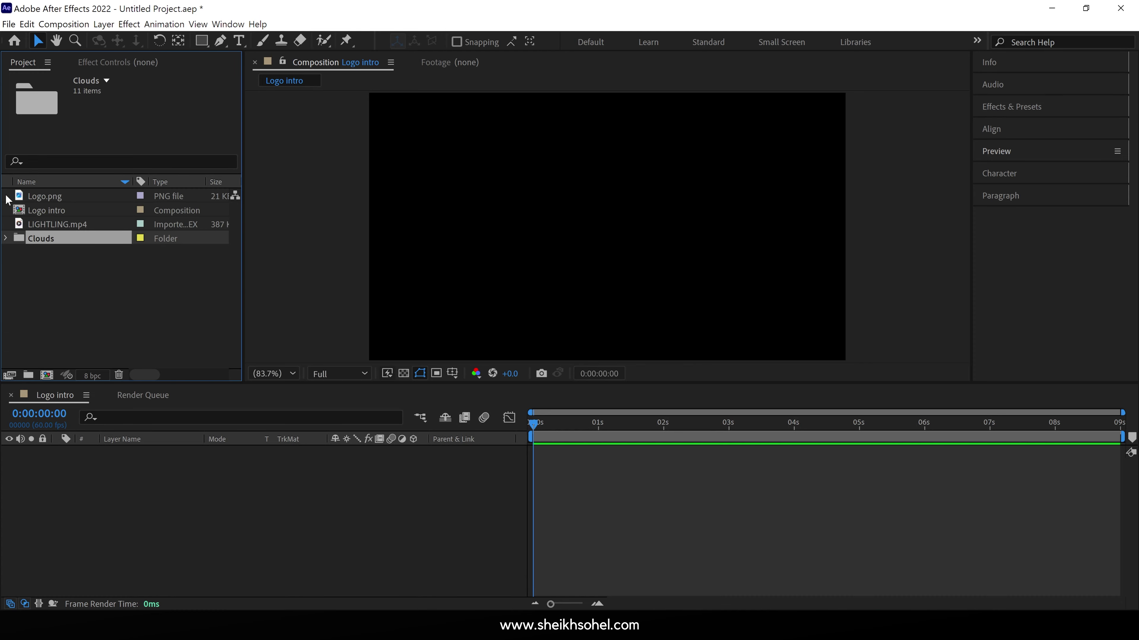
{"action": "left_click", "coordinate": [42, 274]}
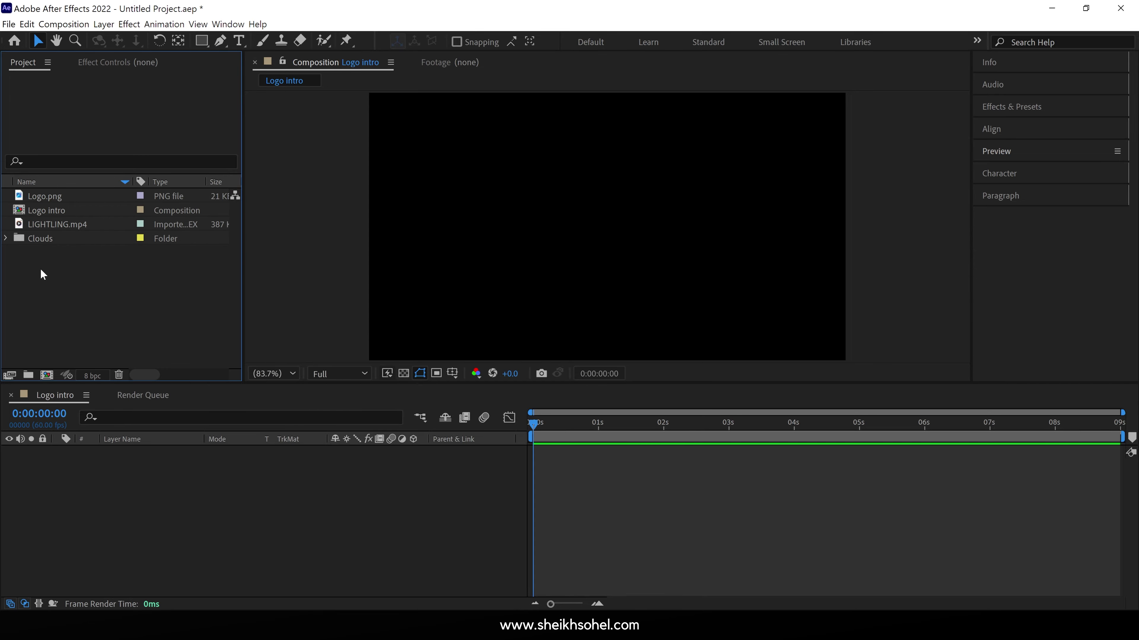
- Import the whole Rian Drops folder from the Storm Logo Intro folder into the project
{"action": "double_click", "coordinate": [146, 275]}
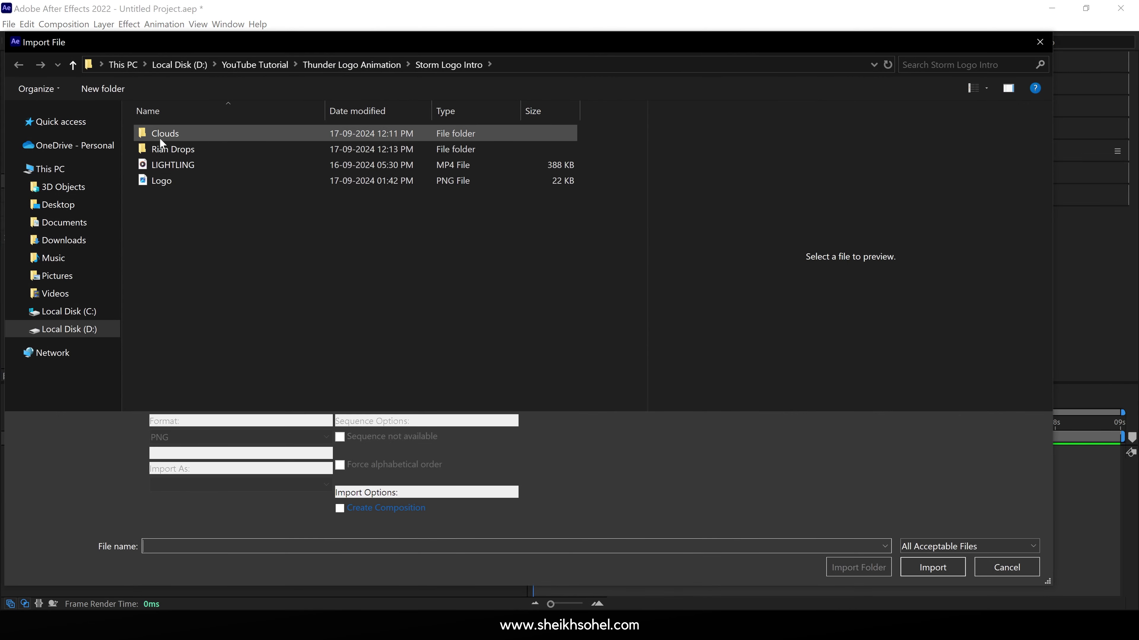
{"action": "left_click", "coordinate": [158, 149]}
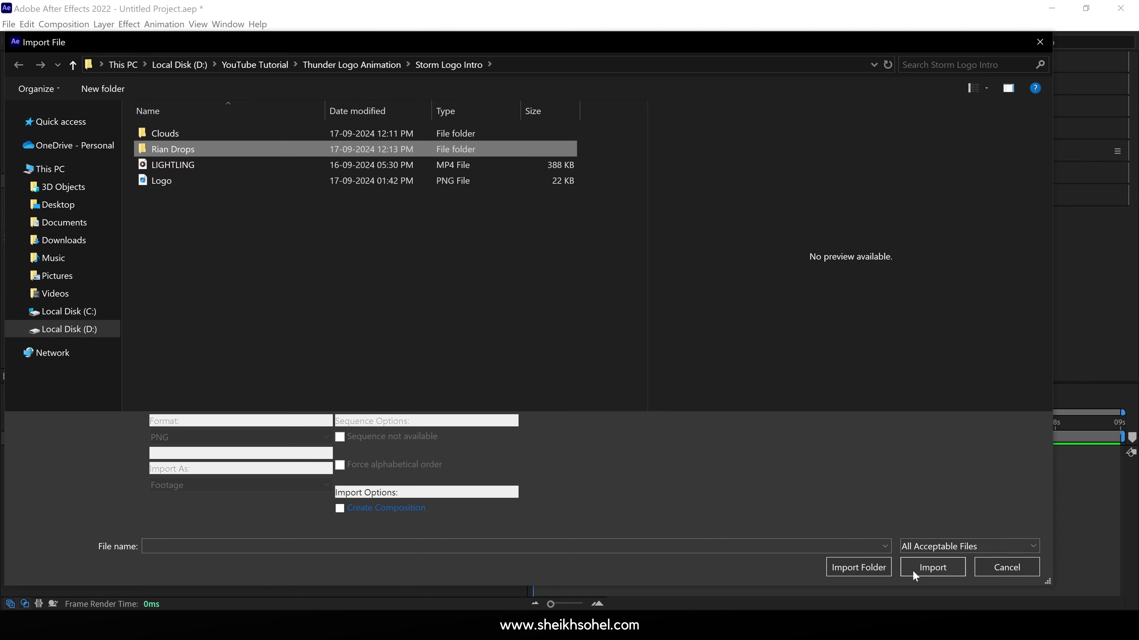
{"action": "left_click", "coordinate": [867, 567]}
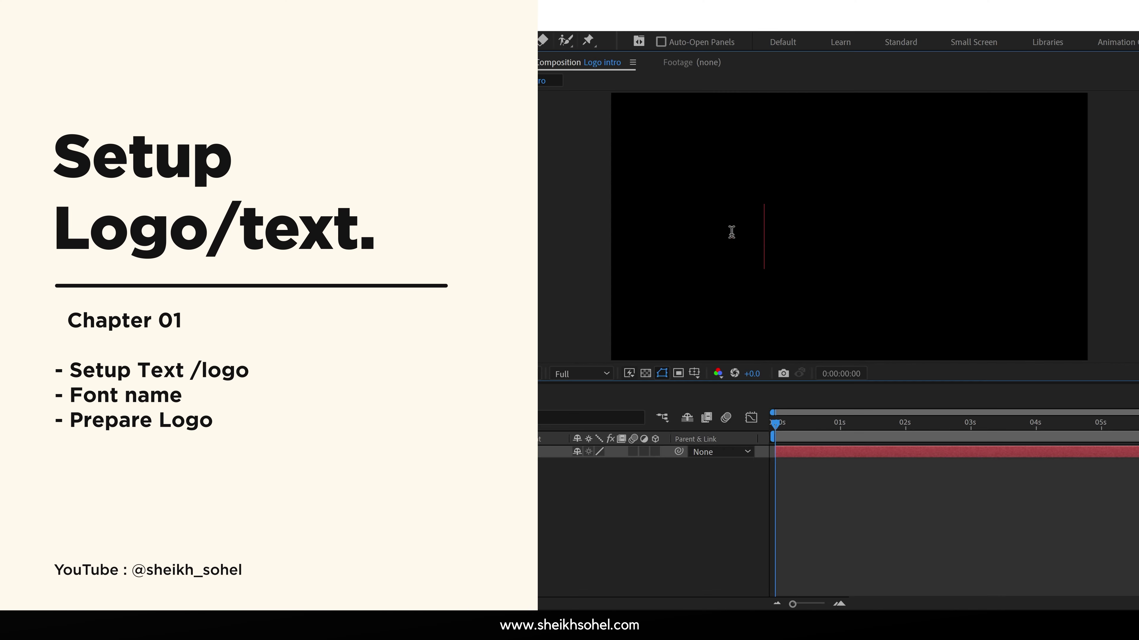
{"action": "type", "text": "GHOST"}
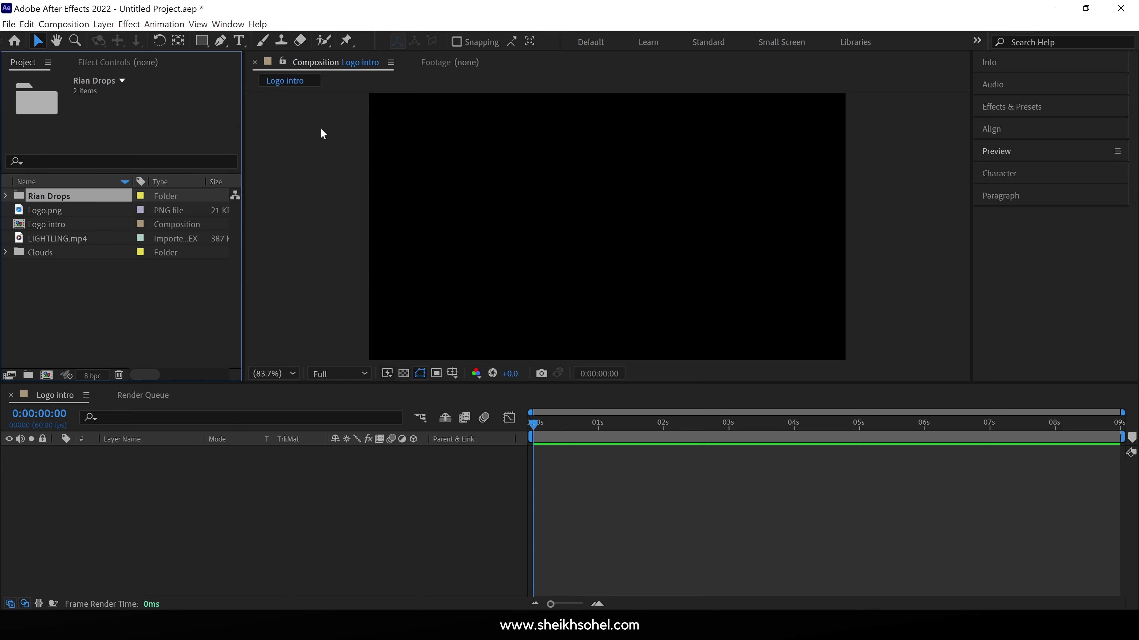
- Add a text layer reading "ghost" to the Logo intro composition and move it to the middle of the frame
{"action": "left_click", "coordinate": [238, 42]}
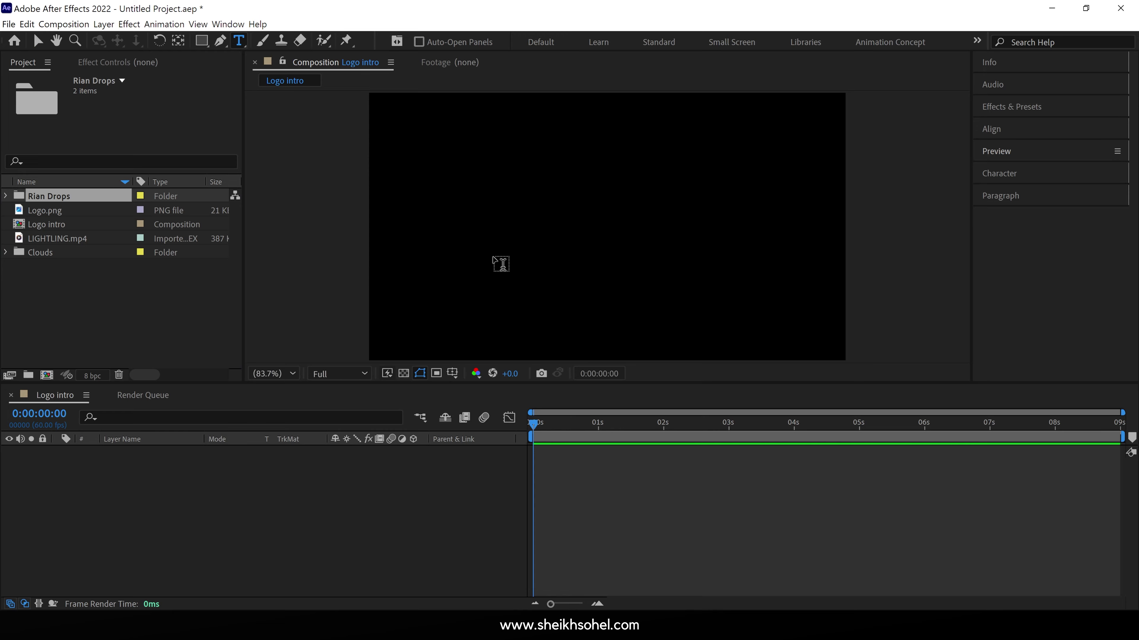
{"action": "left_click", "coordinate": [490, 236]}
{"action": "type", "text": "ghost"}
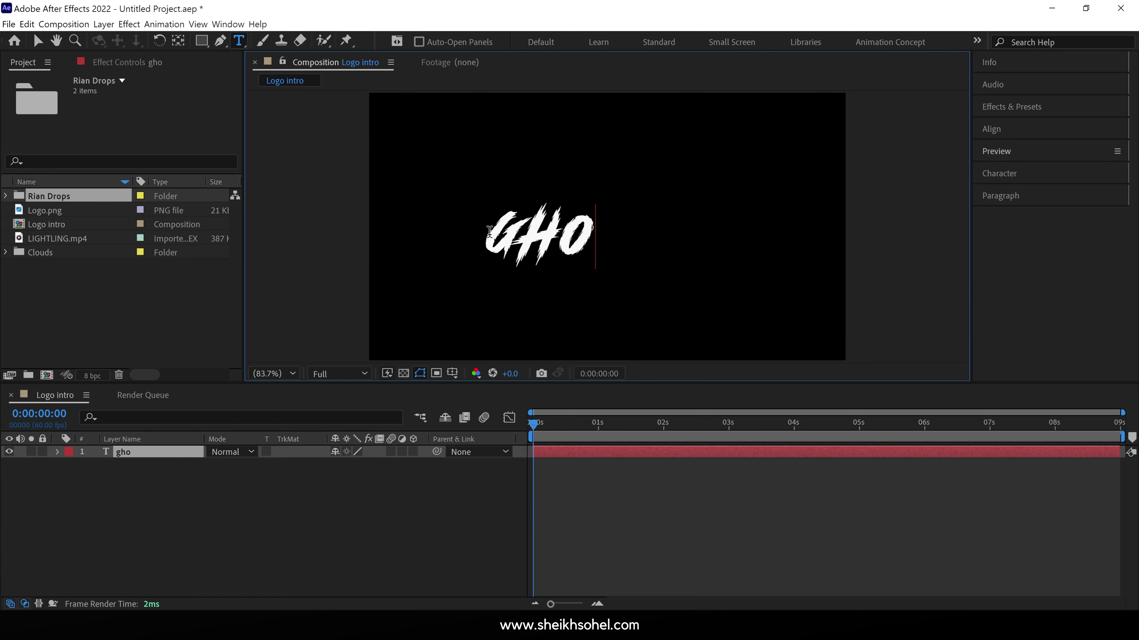
{"action": "left_click_drag", "start_coordinate": [575, 241], "coordinate": [595, 235]}
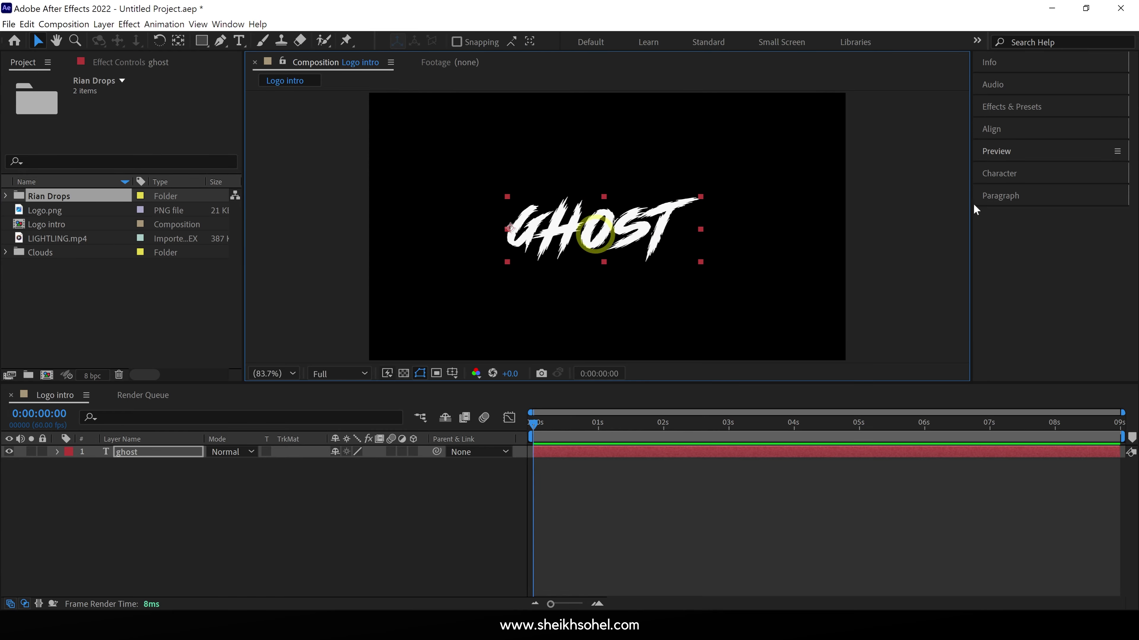
- Set the font of the ghost text layer to Horsemen (Demo Version)
{"action": "left_click", "coordinate": [1048, 179]}
{"action": "left_click", "coordinate": [1027, 196]}
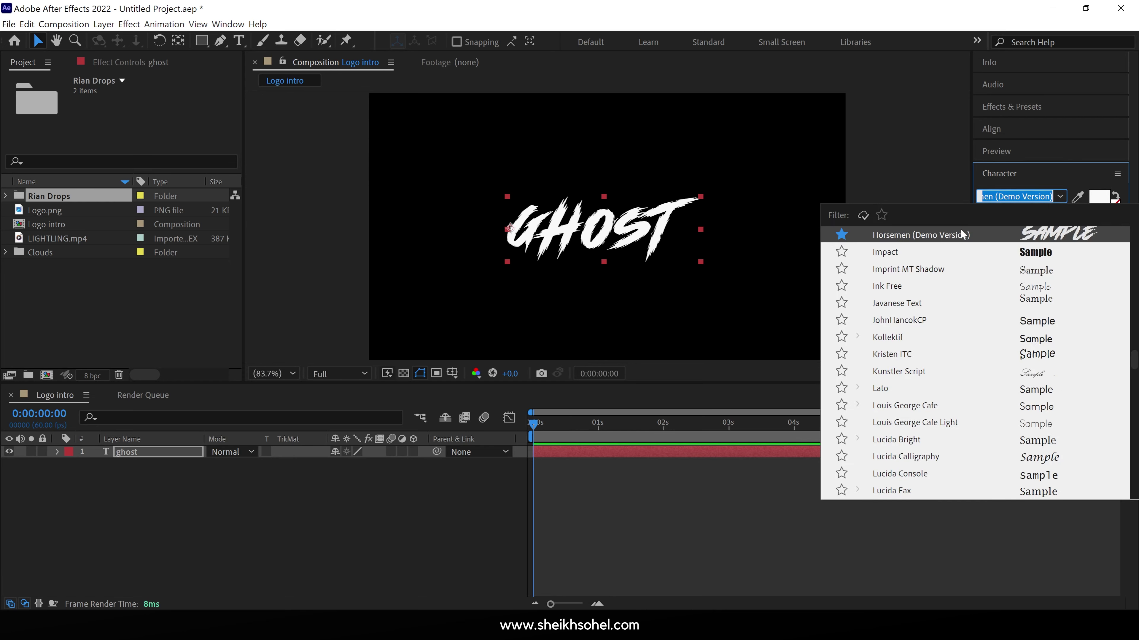
{"action": "scroll", "coordinate": [963, 234], "scroll_direction": "up", "scroll_amount": 3}
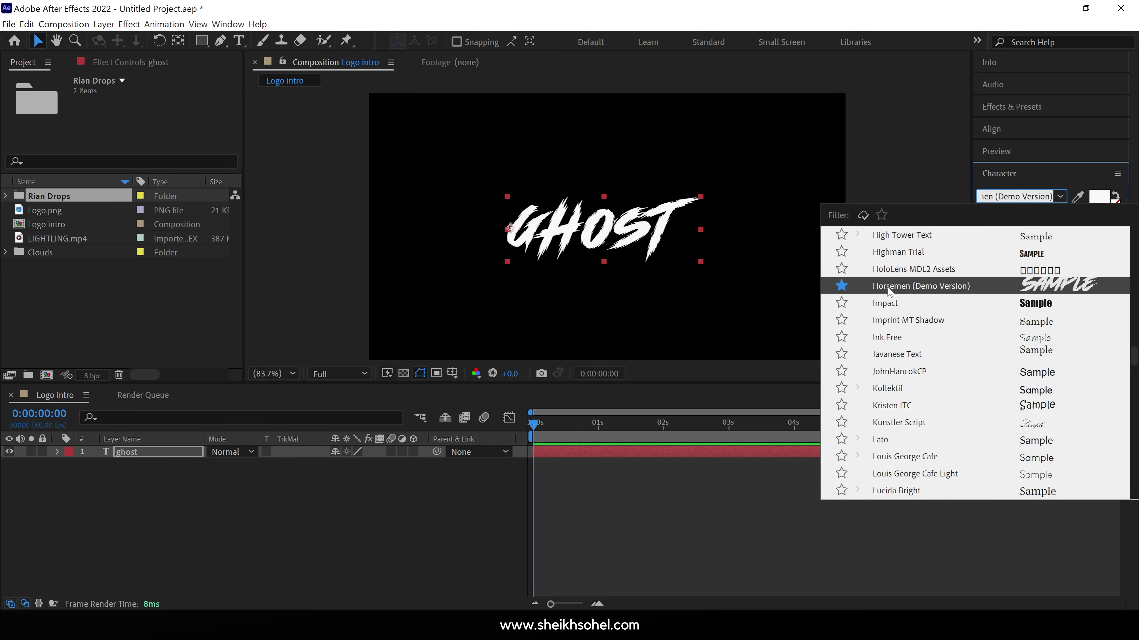
{"action": "left_click", "coordinate": [921, 290]}
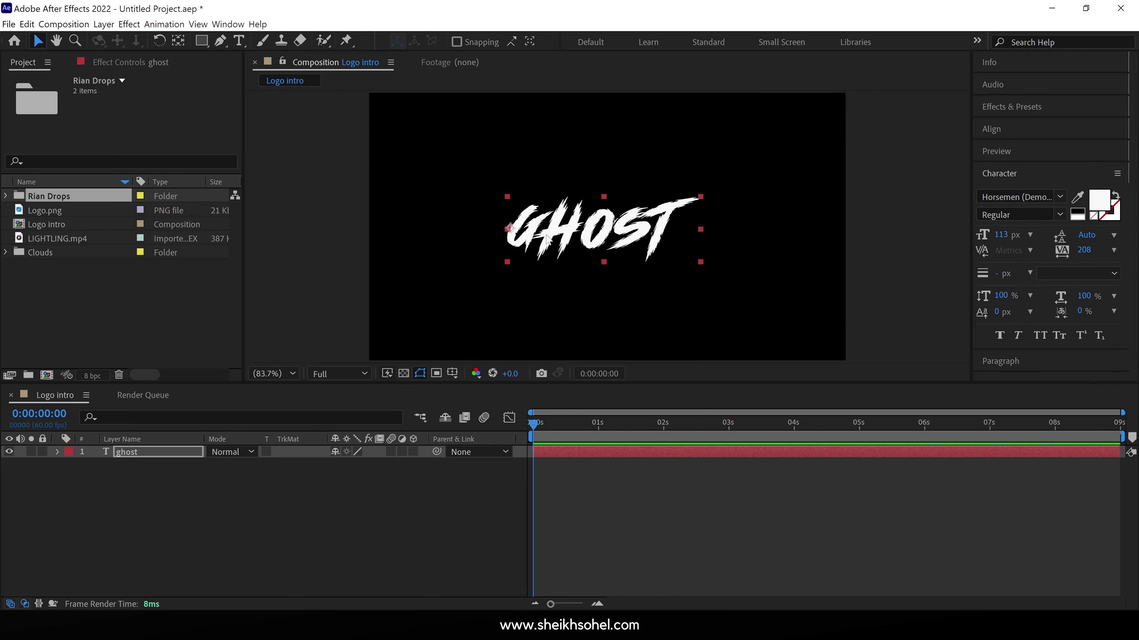
- Add Logo.png to the Logo intro composition as a layer and scale it to fit the composition frame
{"action": "left_click_drag", "start_coordinate": [54, 215], "coordinate": [626, 247]}
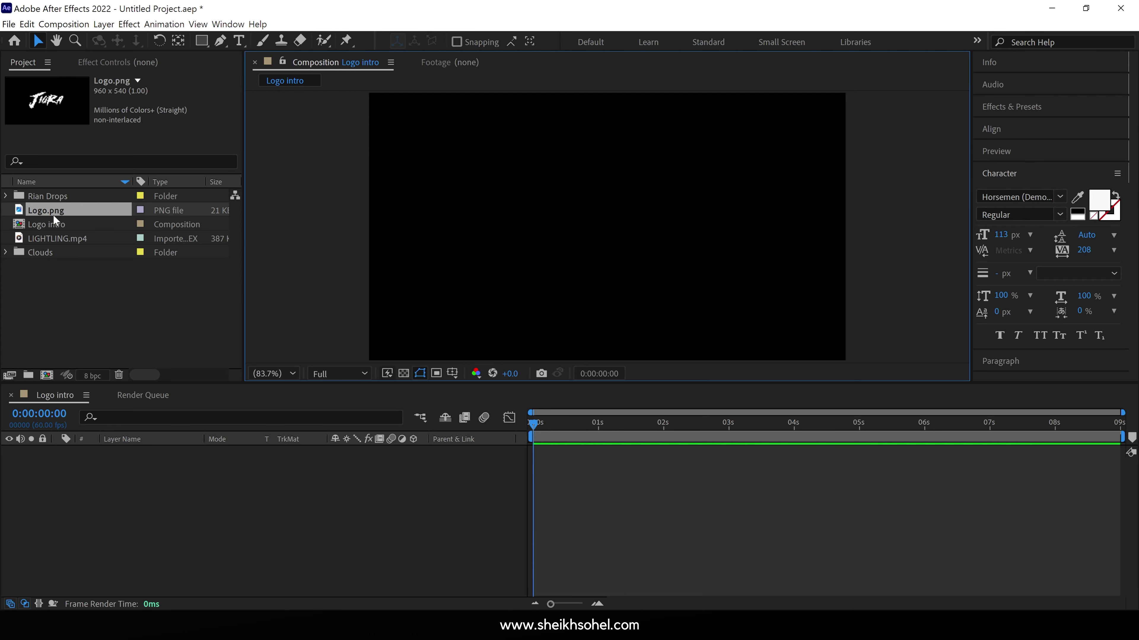
{"action": "left_click_drag", "start_coordinate": [59, 210], "coordinate": [130, 465]}
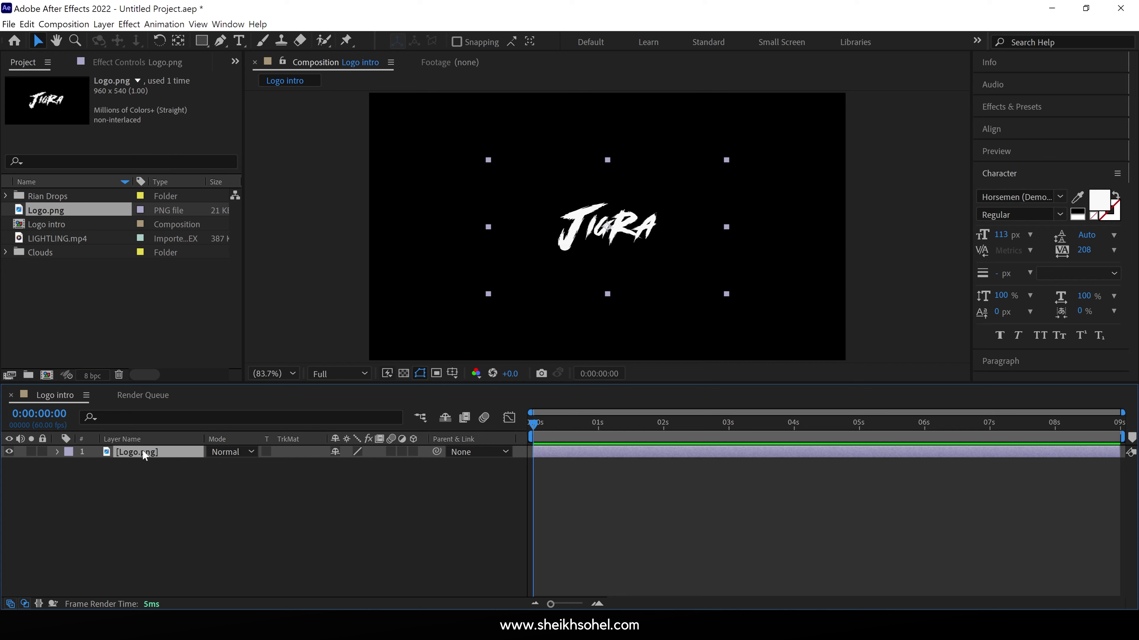
{"action": "key", "text": "ctrl+alt+f"}
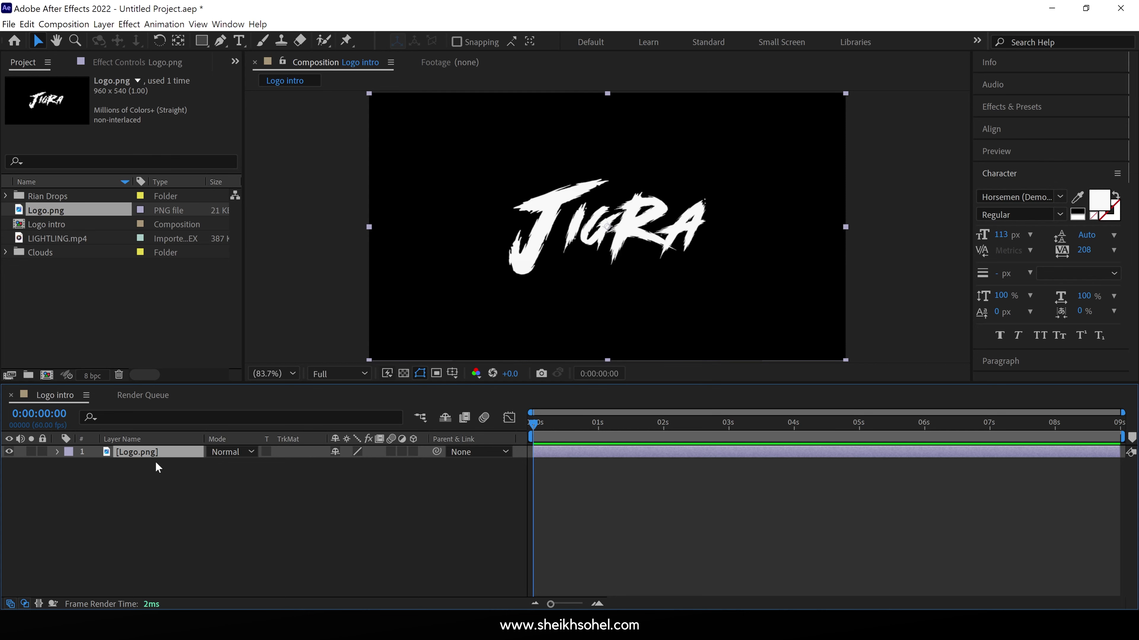
- Pre-compose the Logo.png layer as "LOGO", moving all attributes into the new composition
{"action": "right_click", "coordinate": [171, 457]}
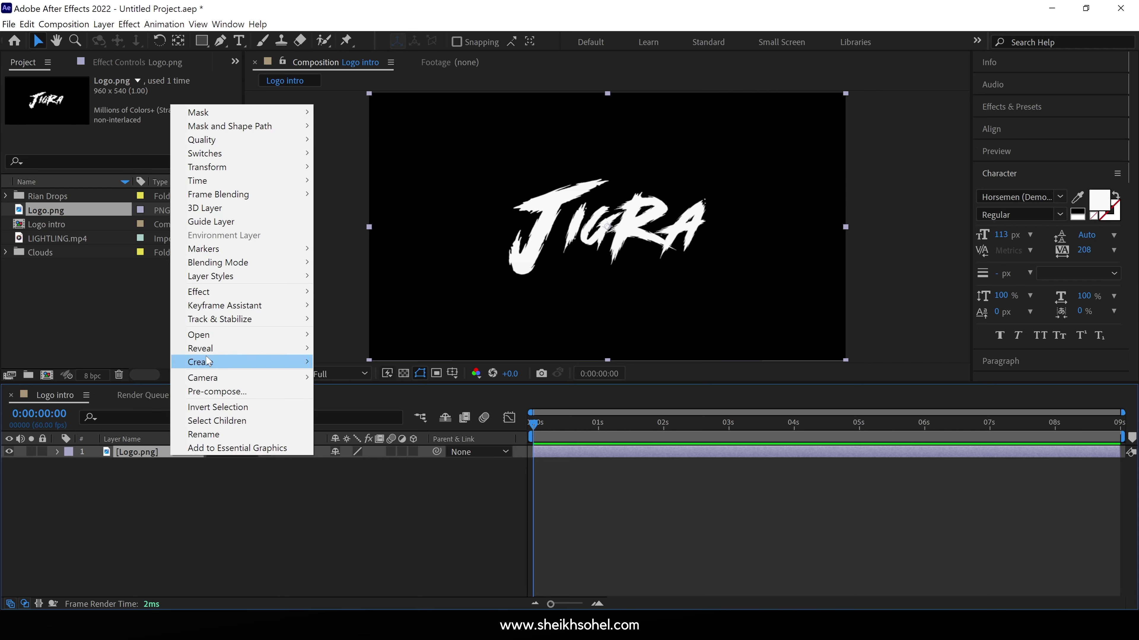
{"action": "left_click", "coordinate": [206, 392]}
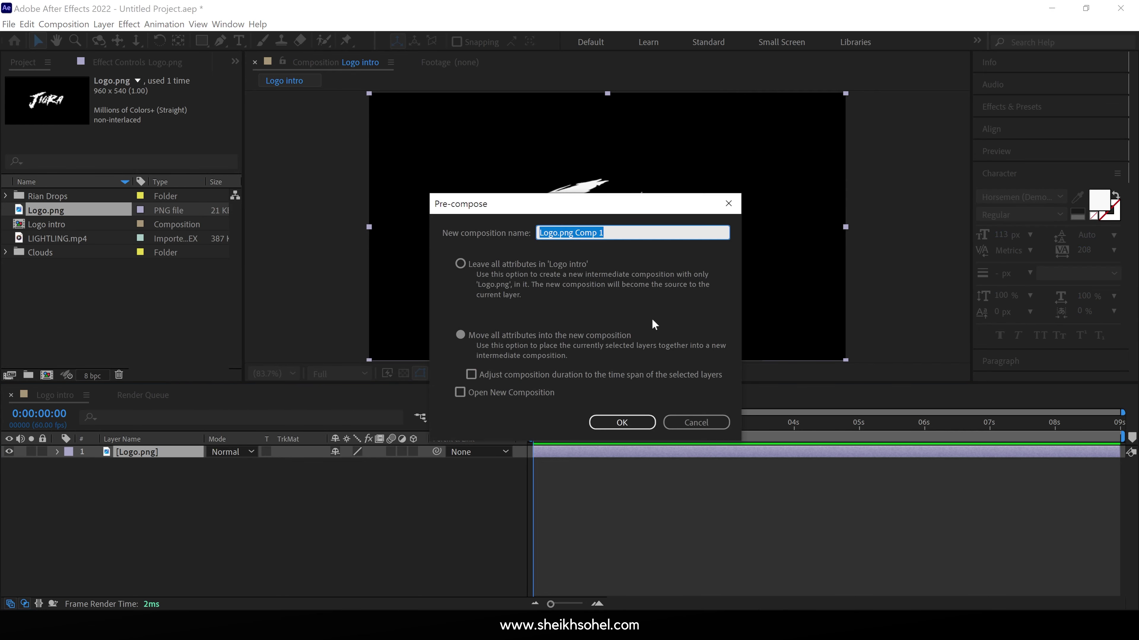
{"action": "type", "text": "LOGO"}
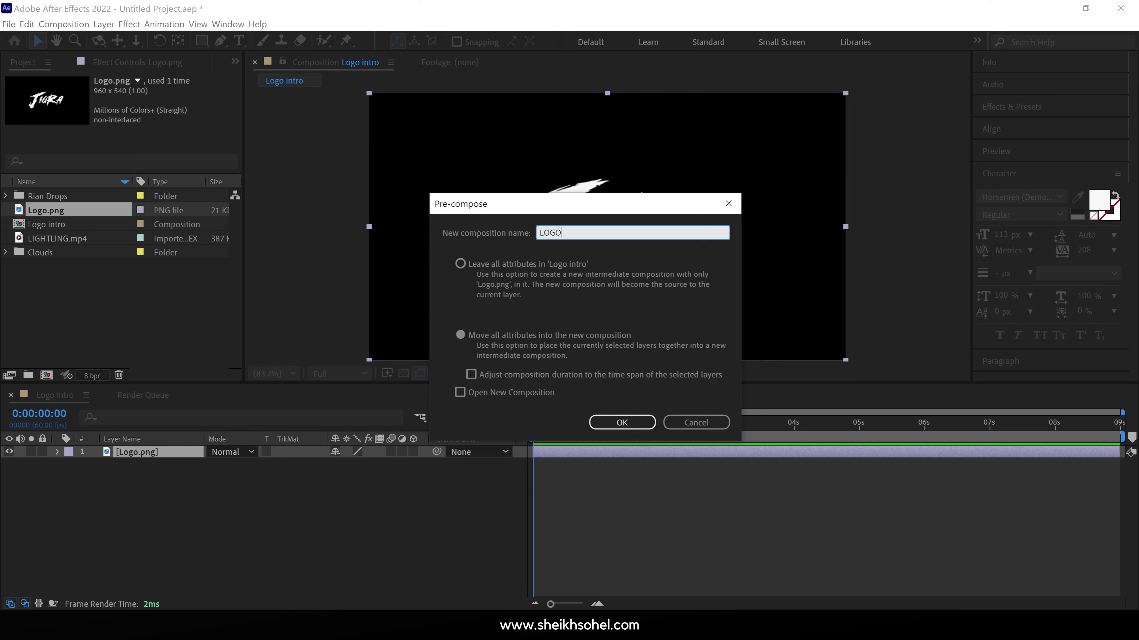
{"action": "left_click", "coordinate": [660, 311]}
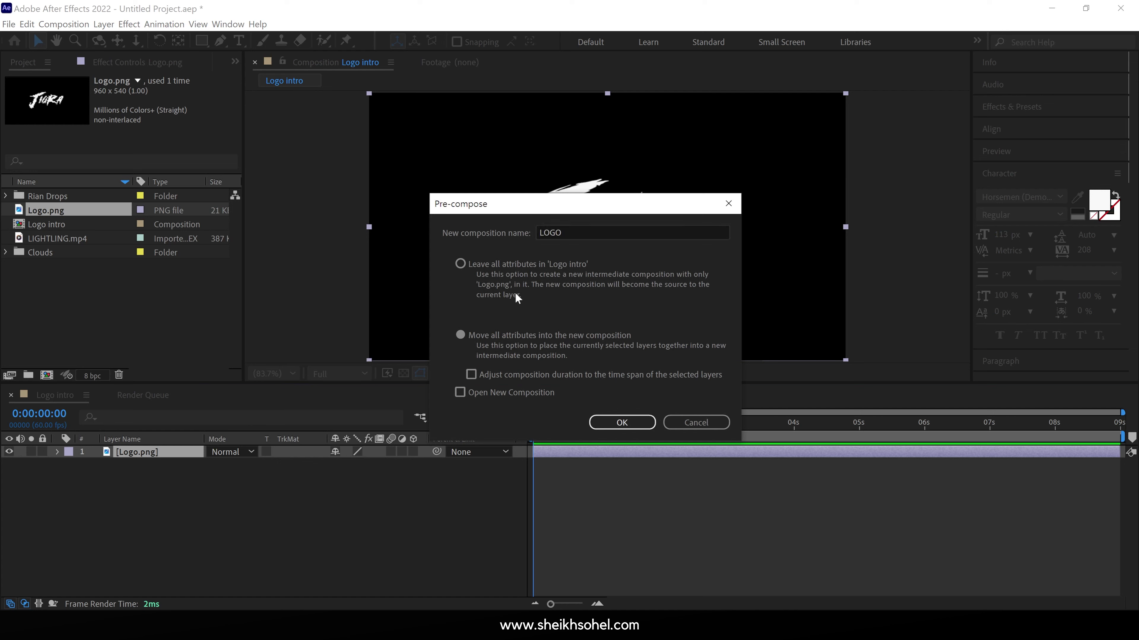
{"action": "left_click", "coordinate": [461, 334]}
{"action": "left_click", "coordinate": [642, 421]}
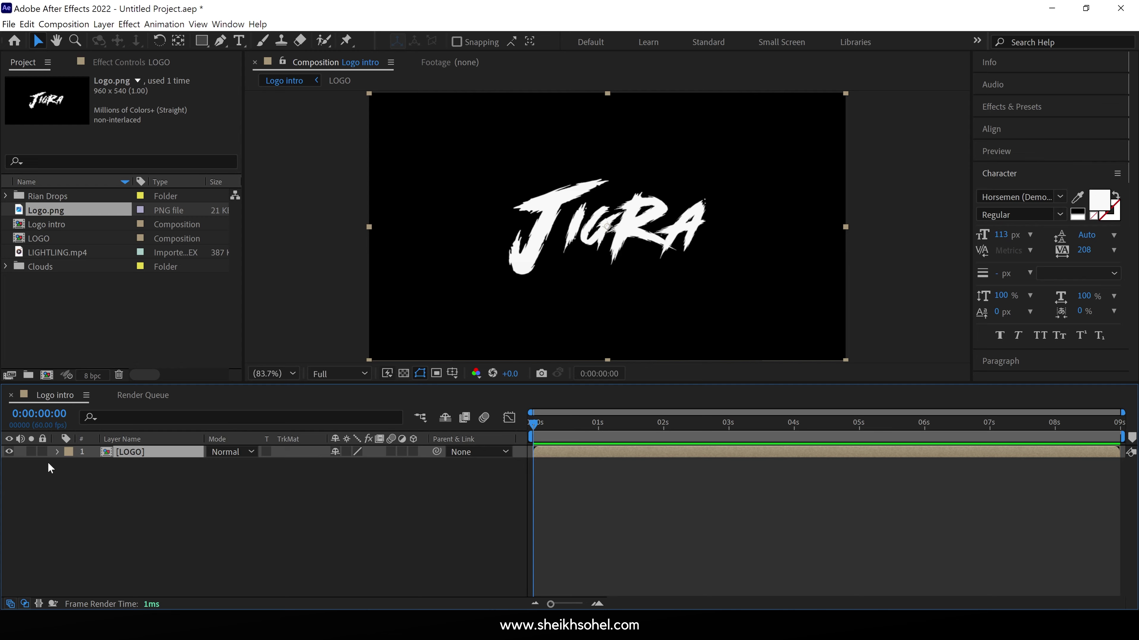
- Lock the LOGO layer and hide it in the Logo intro composition
{"action": "left_click", "coordinate": [45, 453]}
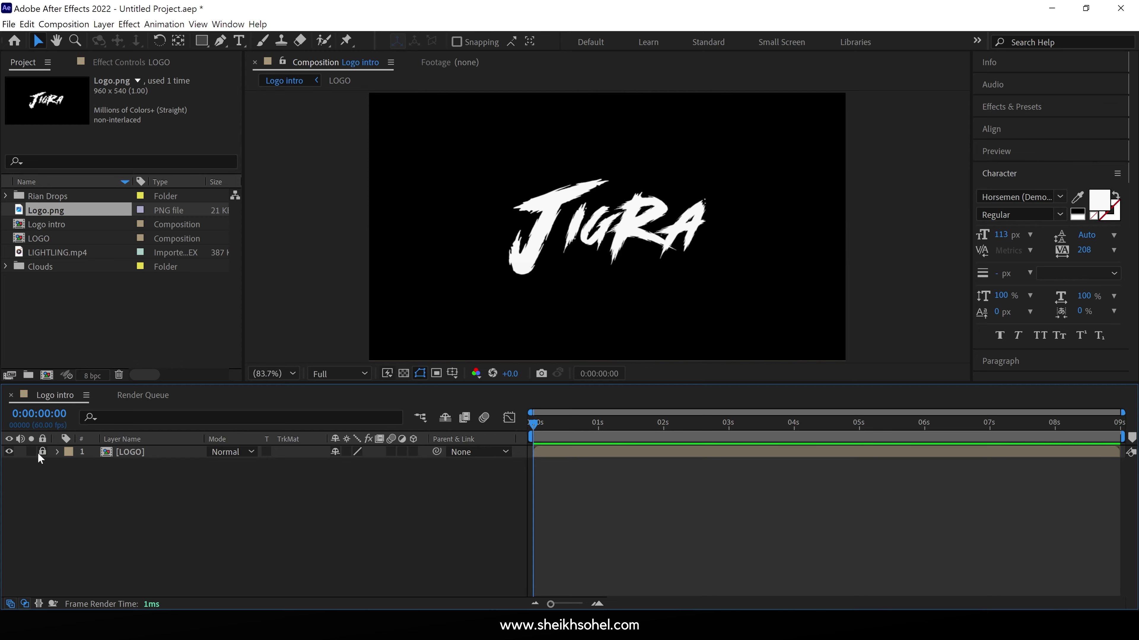
{"action": "left_click", "coordinate": [9, 452]}
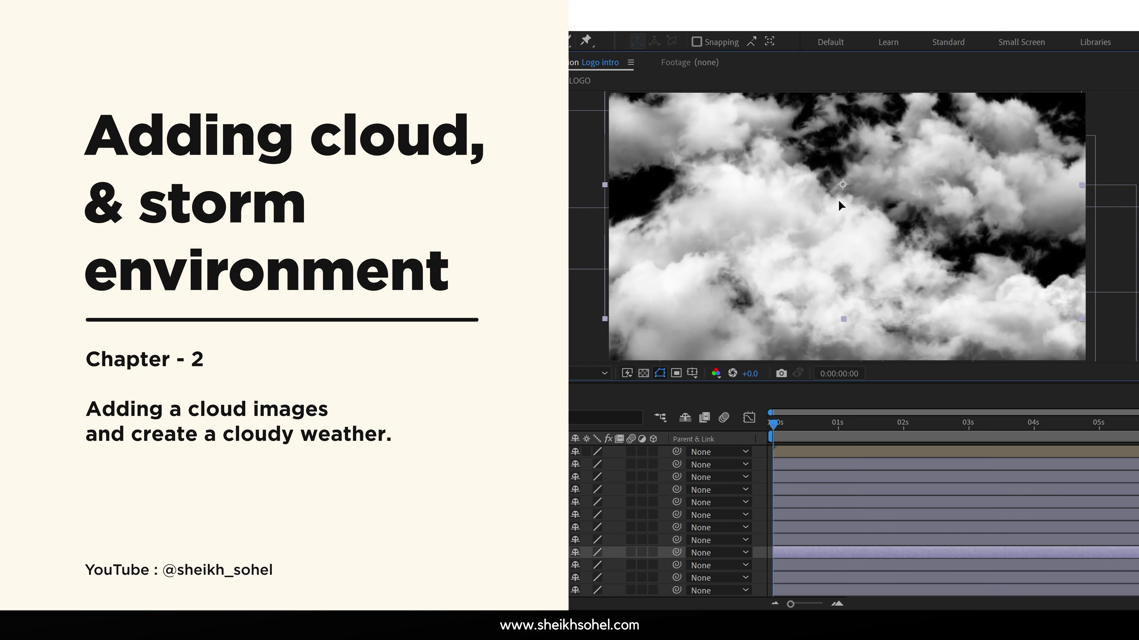
{"action": "left_click_drag", "start_coordinate": [839, 200], "coordinate": [787, 212]}
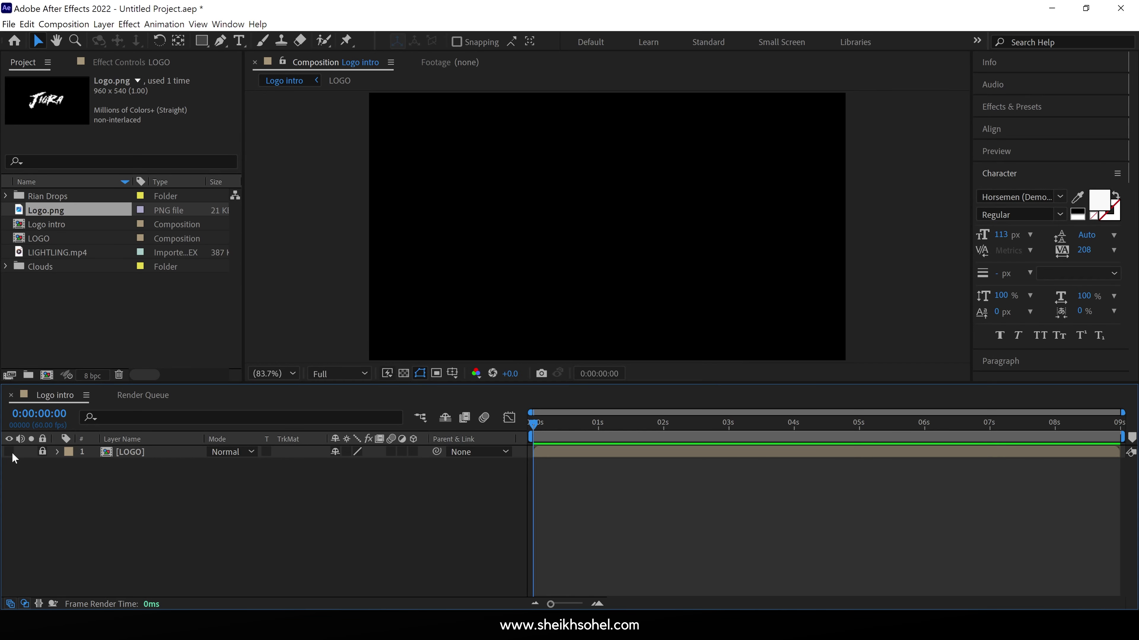
- Add all the PNG images from the Clouds folder to the Logo intro composition as layers below LOGO
{"action": "left_click", "coordinate": [50, 268]}
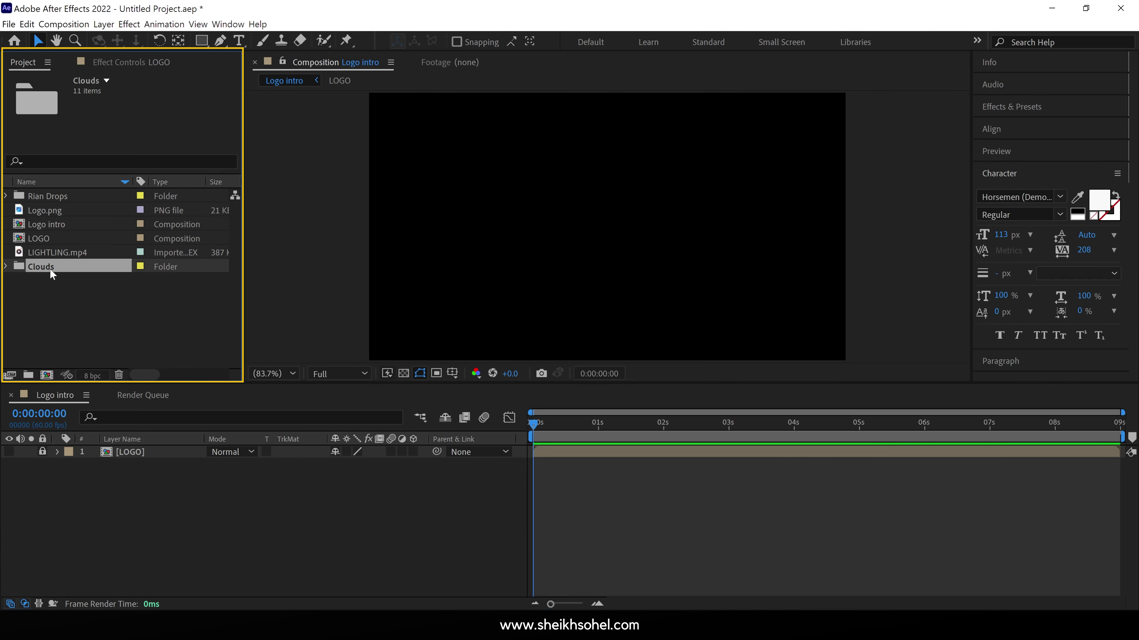
{"action": "left_click", "coordinate": [5, 266]}
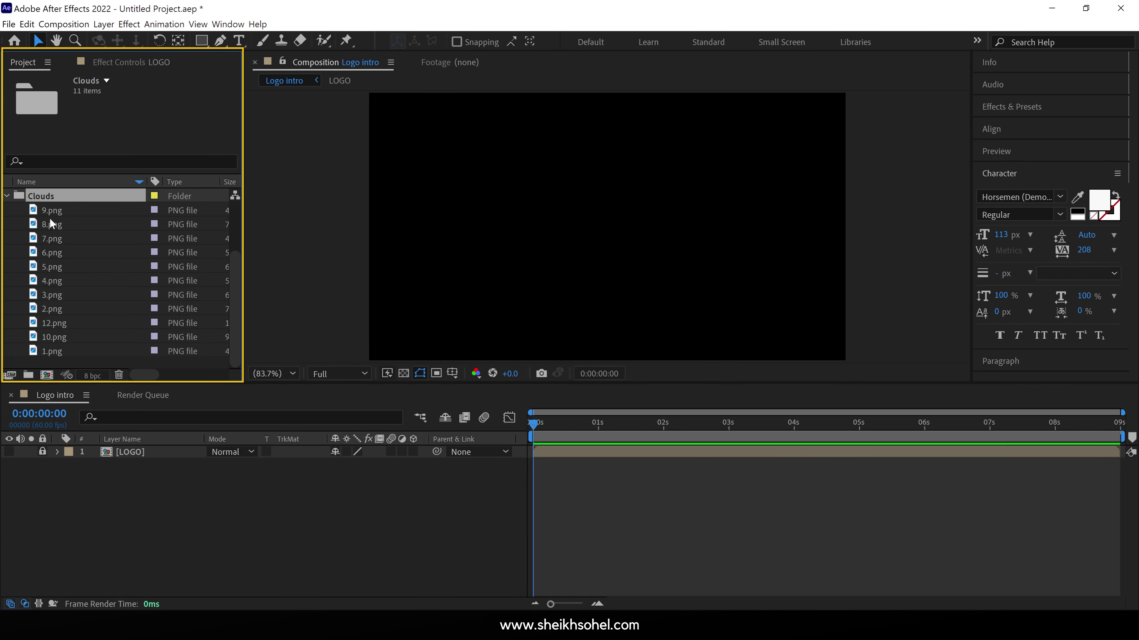
{"action": "left_click_drag", "start_coordinate": [52, 360], "coordinate": [143, 470]}
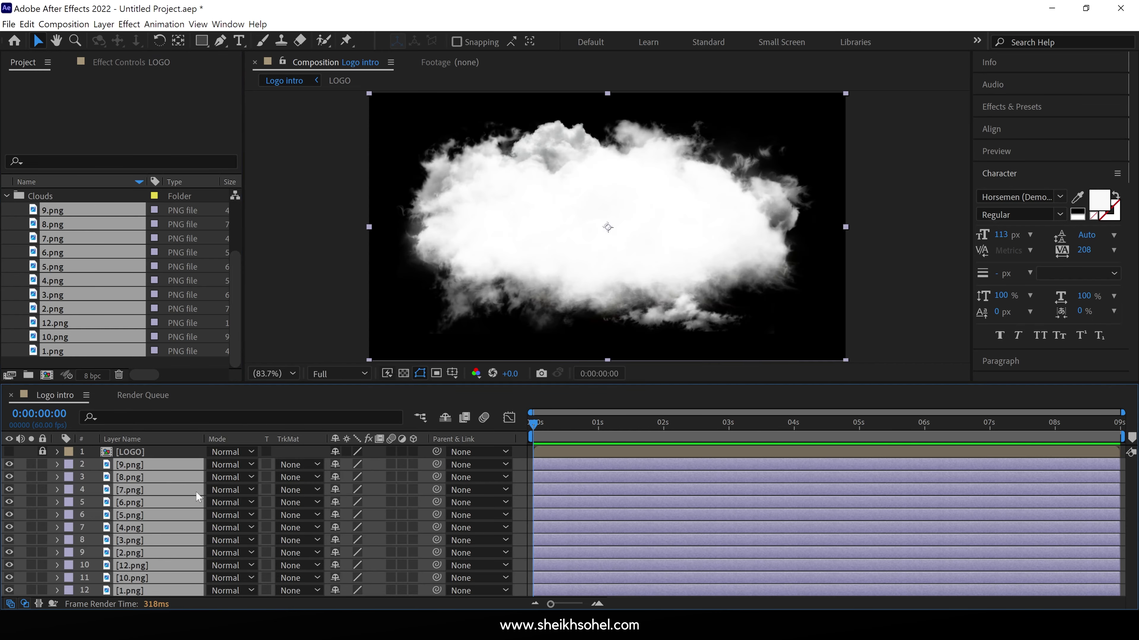
{"action": "left_click", "coordinate": [157, 451]}
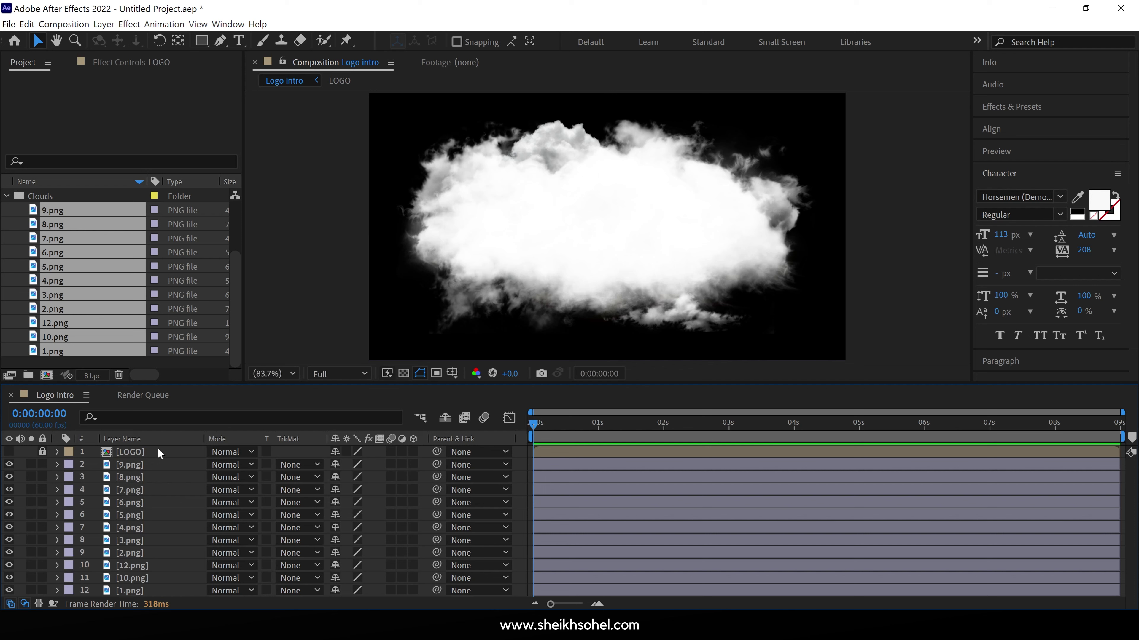
- Solo the 9.png cloud, move it into the frame's lower-left corner and lock the layer
{"action": "left_click", "coordinate": [126, 464]}
{"action": "left_click_drag", "start_coordinate": [121, 471], "coordinate": [31, 466]}
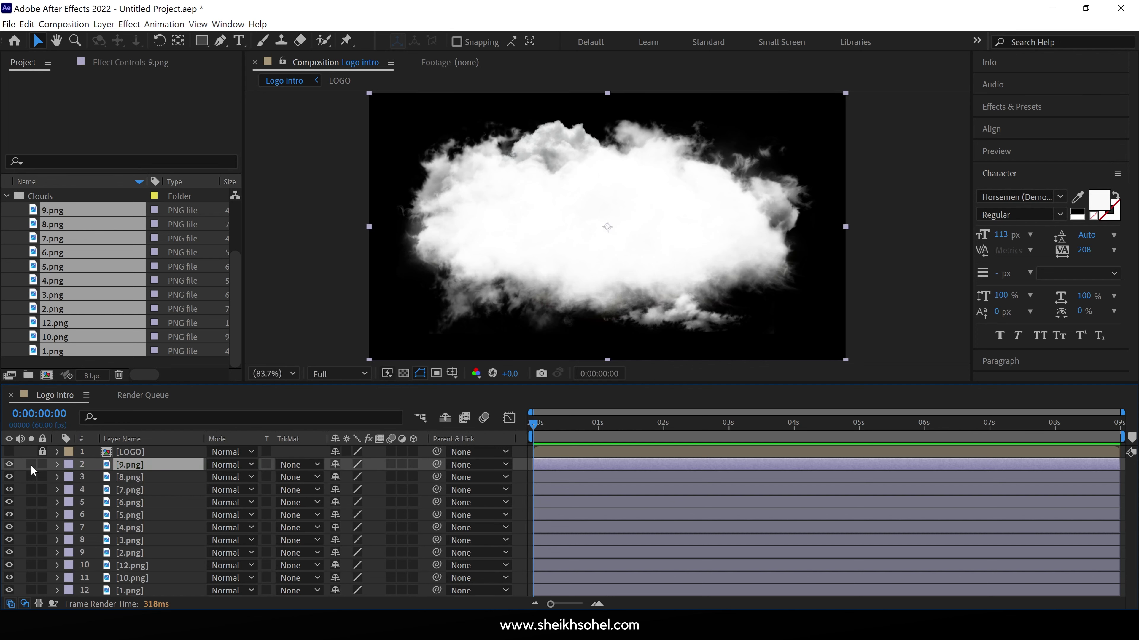
{"action": "left_click", "coordinate": [31, 464]}
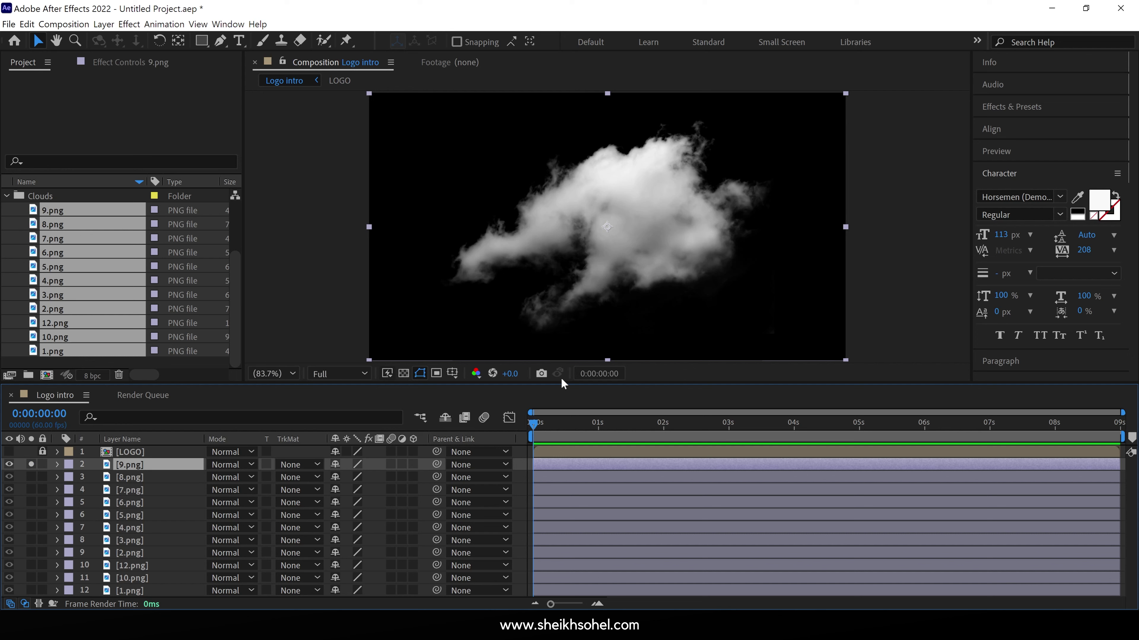
{"action": "left_click_drag", "start_coordinate": [655, 228], "coordinate": [478, 323]}
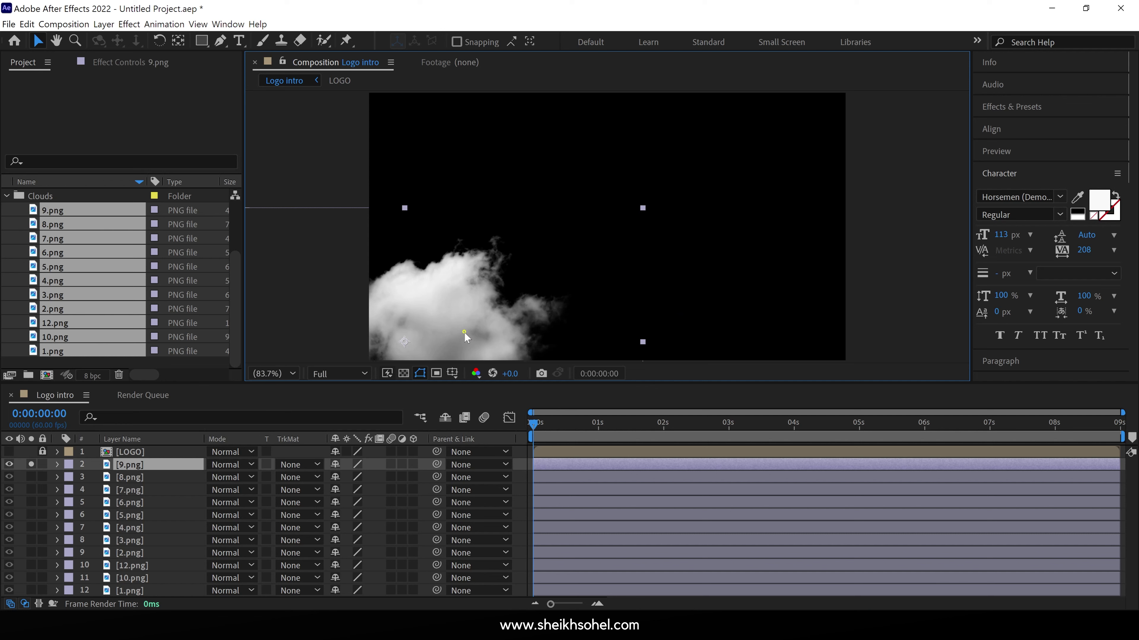
{"action": "left_click", "coordinate": [42, 465]}
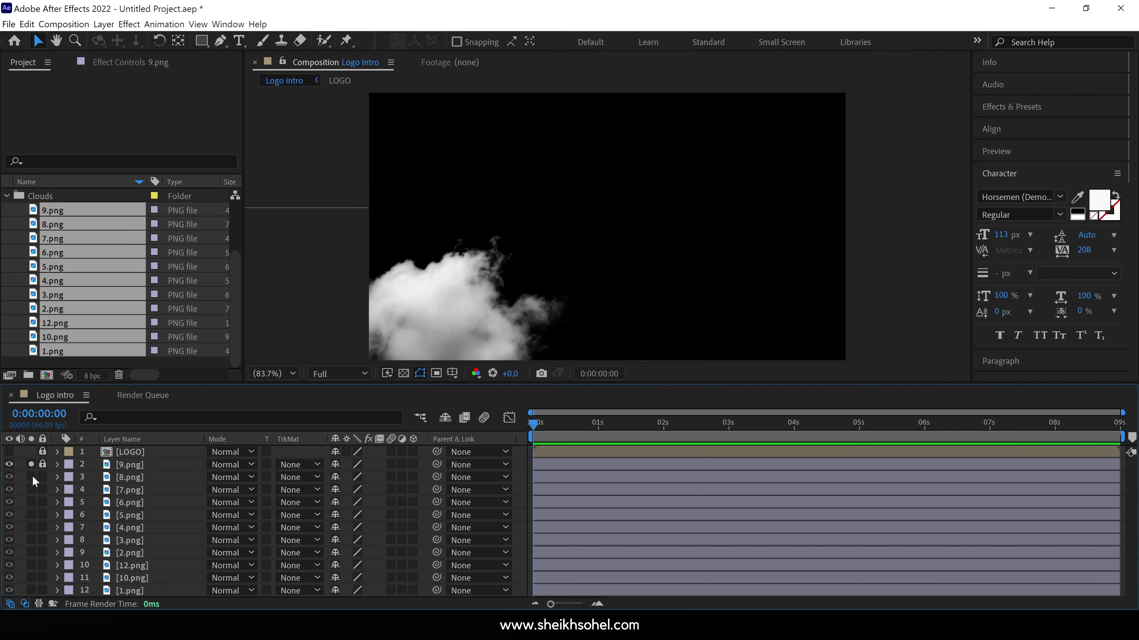
- Solo the 8.png cloud, move it to the bottom middle of the frame and lock the layer
{"action": "left_click", "coordinate": [31, 477]}
{"action": "left_click", "coordinate": [149, 482]}
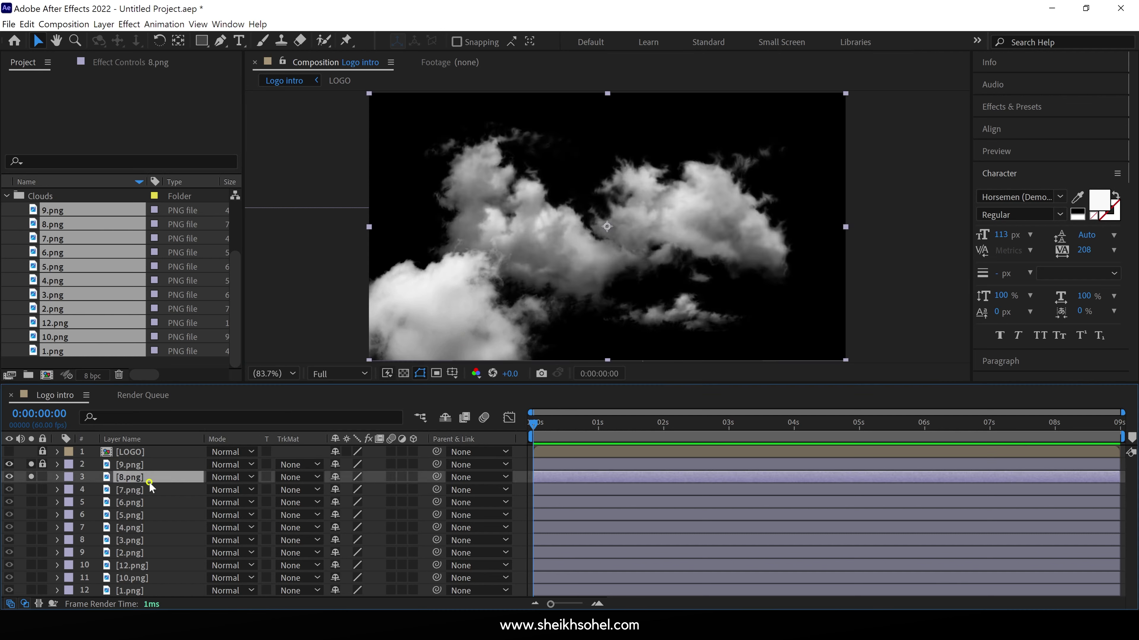
{"action": "left_click_drag", "start_coordinate": [545, 296], "coordinate": [596, 388]}
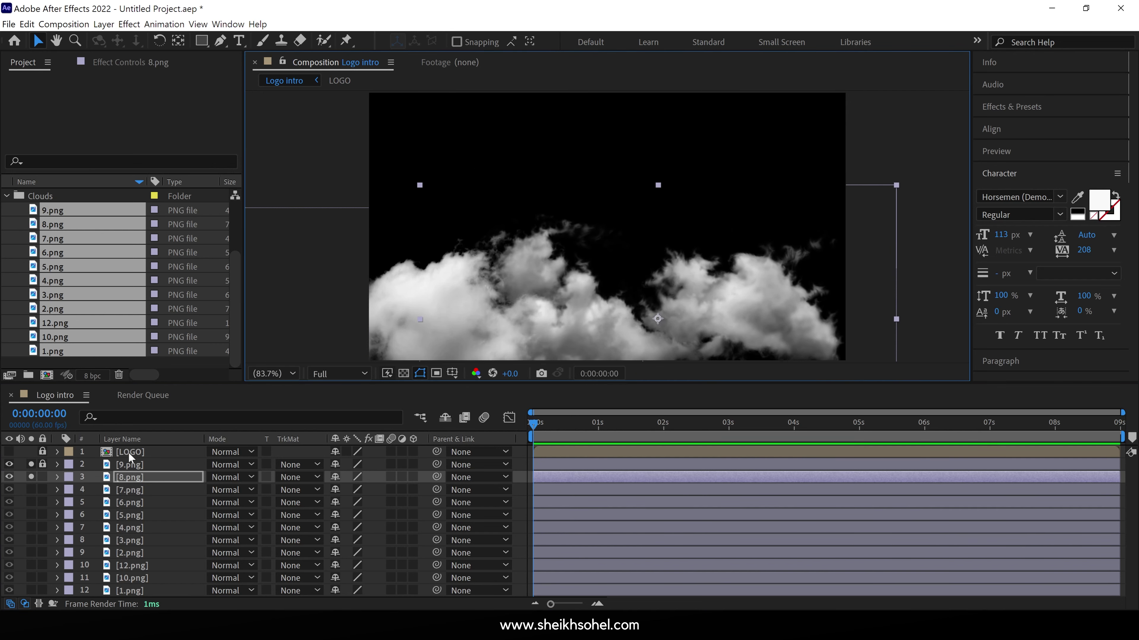
{"action": "left_click", "coordinate": [43, 477]}
- Solo the 7.png and 6.png clouds, place 7.png just below the frame's centre and 6.png left of centre, and lock both
{"action": "left_click", "coordinate": [32, 490]}
{"action": "left_click_drag", "start_coordinate": [548, 301], "coordinate": [445, 305]}
{"action": "left_click", "coordinate": [42, 490]}
{"action": "left_click", "coordinate": [31, 502]}
{"action": "left_click", "coordinate": [42, 502]}
- Solo the 5.png and 4.png clouds, move 5.png to the frame's upper right and 4.png to its upper left, and lock both
{"action": "left_click", "coordinate": [31, 515]}
{"action": "left_click_drag", "start_coordinate": [634, 251], "coordinate": [874, 183]}
{"action": "left_click", "coordinate": [42, 515]}
{"action": "left_click", "coordinate": [31, 527]}
{"action": "left_click_drag", "start_coordinate": [624, 224], "coordinate": [470, 132]}
{"action": "left_click", "coordinate": [43, 528]}
- Solo the 3.png and 2.png clouds, move 3.png to the frame's lower right and 2.png up and left of centre, and lock both
{"action": "left_click", "coordinate": [32, 539]}
{"action": "left_click_drag", "start_coordinate": [576, 219], "coordinate": [829, 332]}
{"action": "left_click", "coordinate": [42, 540]}
{"action": "left_click", "coordinate": [32, 553]}
{"action": "left_click_drag", "start_coordinate": [614, 274], "coordinate": [551, 219]}
{"action": "left_click", "coordinate": [43, 553]}
- Solo the 12.png and 10.png clouds, place 12.png right of centre and 10.png at the frame's lower right edge, and lock both
{"action": "left_click", "coordinate": [31, 565]}
{"action": "left_click_drag", "start_coordinate": [452, 290], "coordinate": [557, 303]}
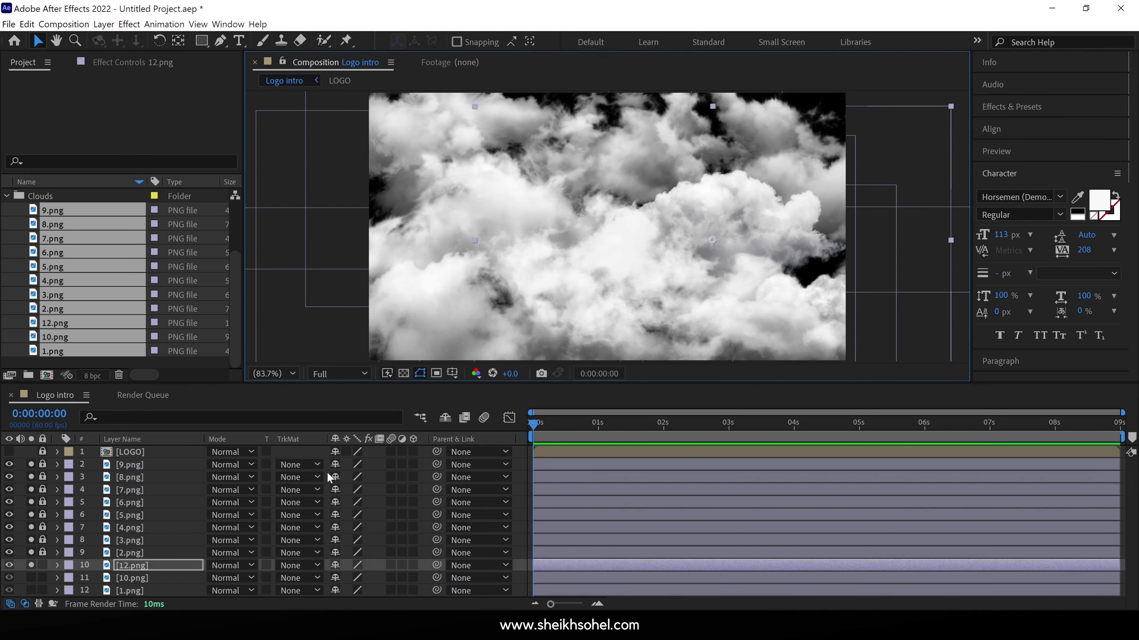
{"action": "left_click", "coordinate": [43, 565]}
{"action": "left_click", "coordinate": [31, 577]}
{"action": "left_click_drag", "start_coordinate": [587, 226], "coordinate": [425, 285]}
{"action": "left_click", "coordinate": [43, 578]}
- Solo the 1.png cloud, move it to the frame's right edge, and turn off solo and lock for all cloud layers
{"action": "left_click", "coordinate": [31, 590]}
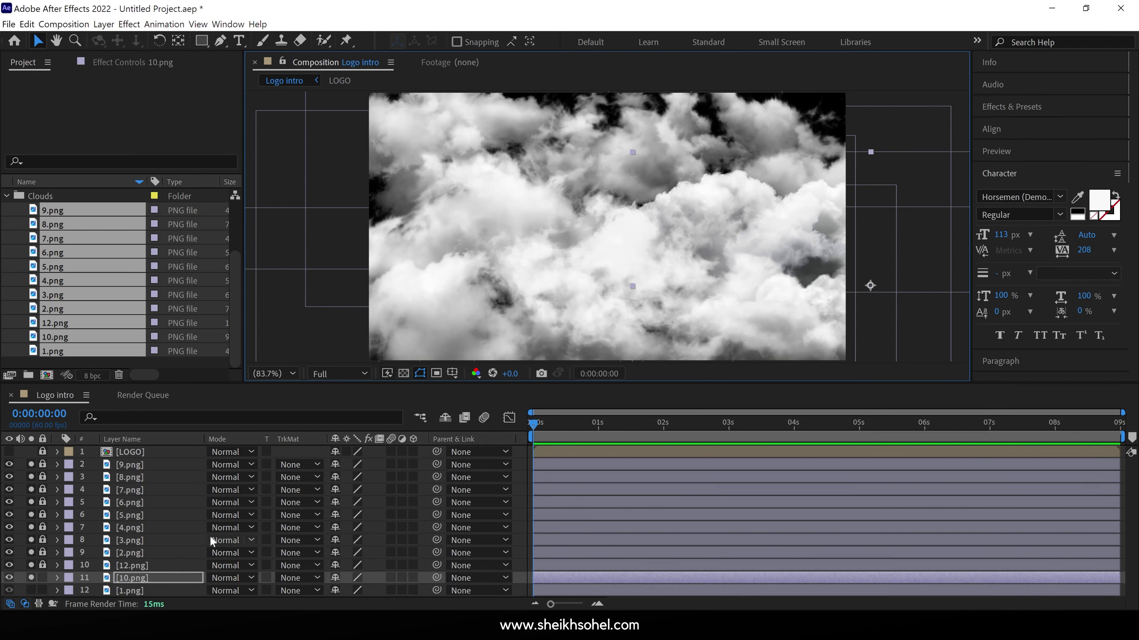
{"action": "left_click", "coordinate": [635, 208]}
{"action": "left_click_drag", "start_coordinate": [635, 208], "coordinate": [822, 279]}
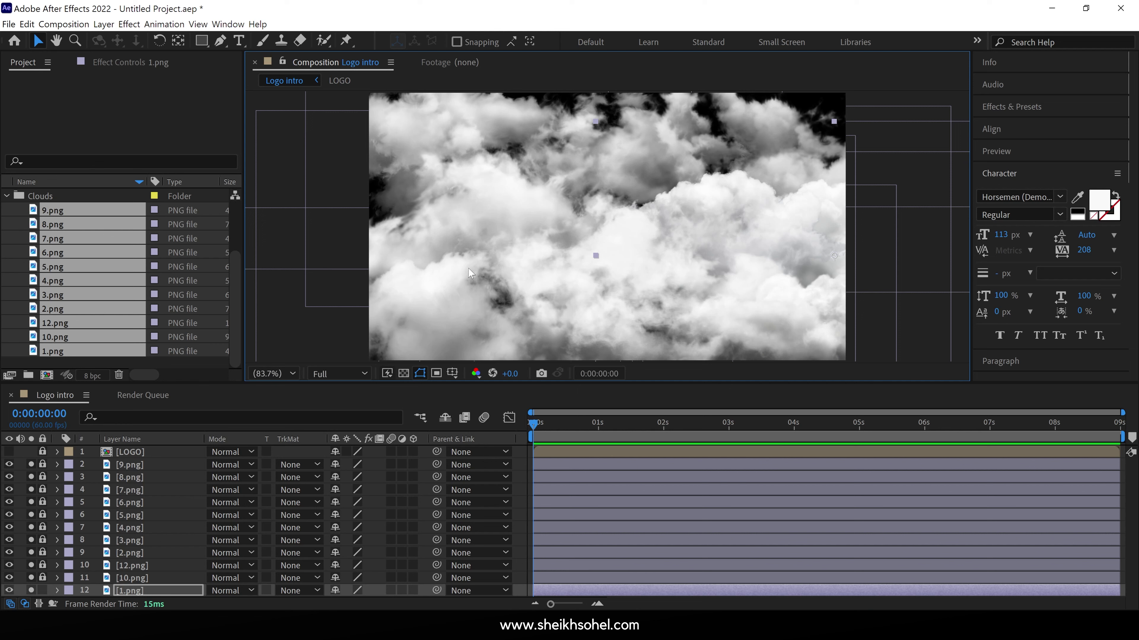
{"action": "mouse_move", "coordinate": [42, 578]}
{"action": "left_mouse_down"}
{"action": "mouse_move", "coordinate": [45, 468]}
{"action": "mouse_move", "coordinate": [32, 514]}
{"action": "mouse_move", "coordinate": [39, 593]}
{"action": "left_mouse_up"}
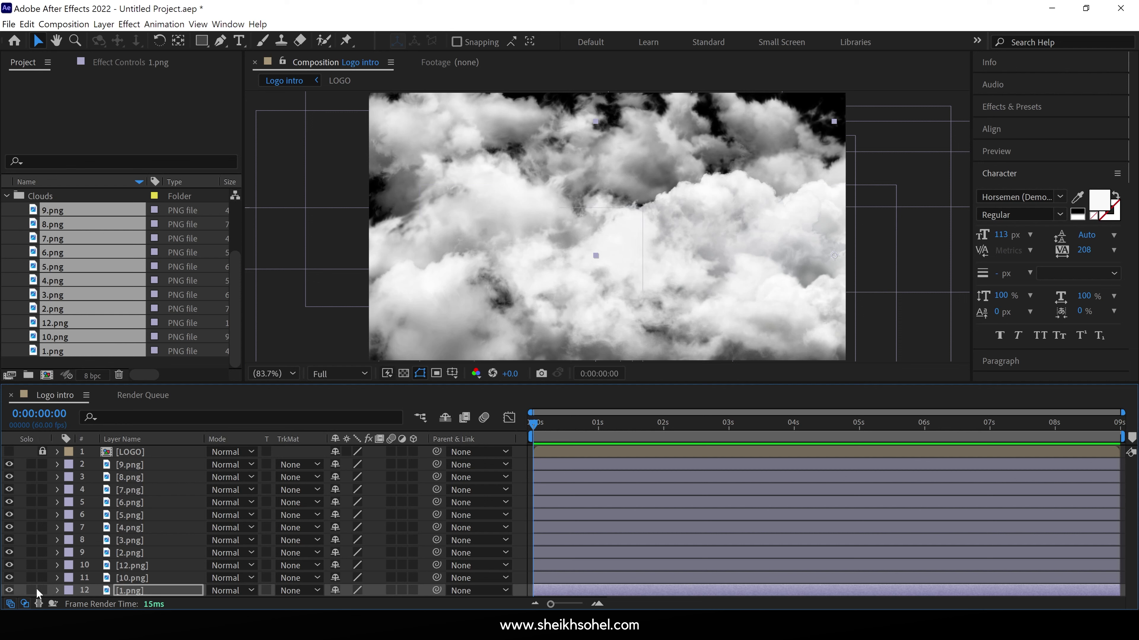
- Turn all the cloud layers from 9.png through 1.png into 3D layers
{"action": "left_click", "coordinate": [130, 465]}
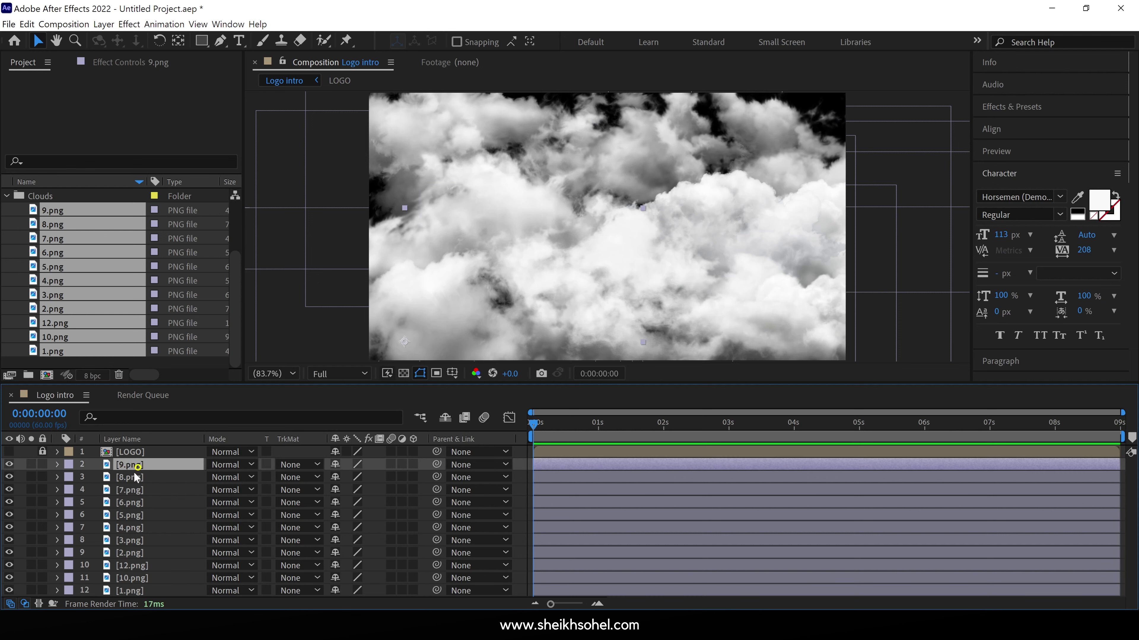
{"action": "left_click", "coordinate": [134, 590], "text": "shift"}
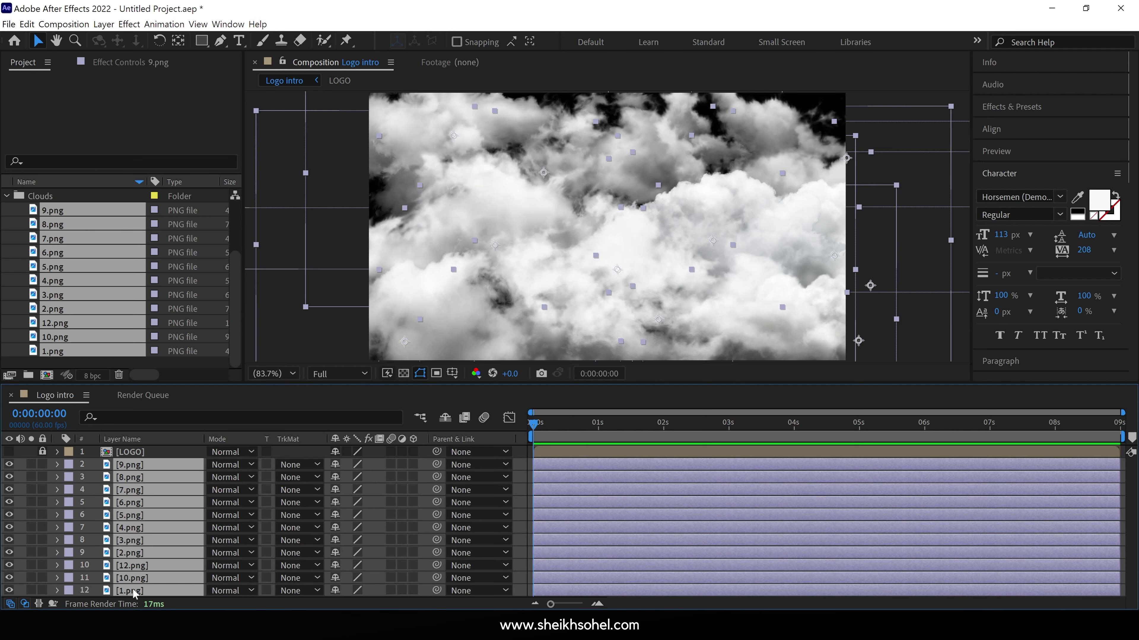
{"action": "left_click", "coordinate": [414, 463]}
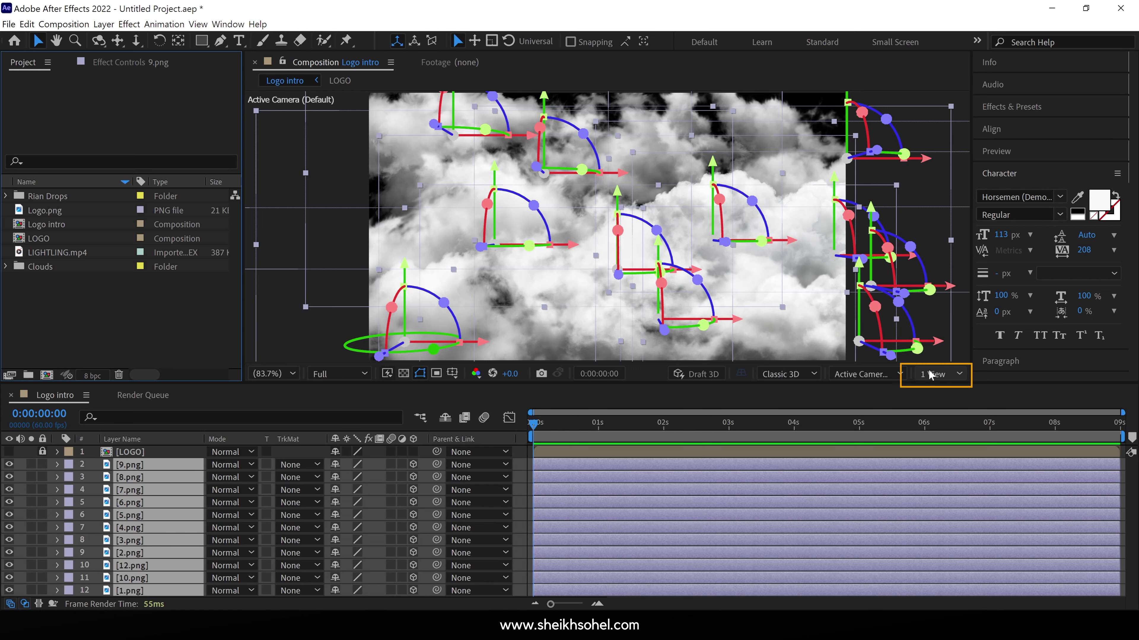
- Switch the composition viewer to 2 Views with Active Camera and Top, maximize it and deselect the cloud layers
{"action": "left_click", "coordinate": [932, 377]}
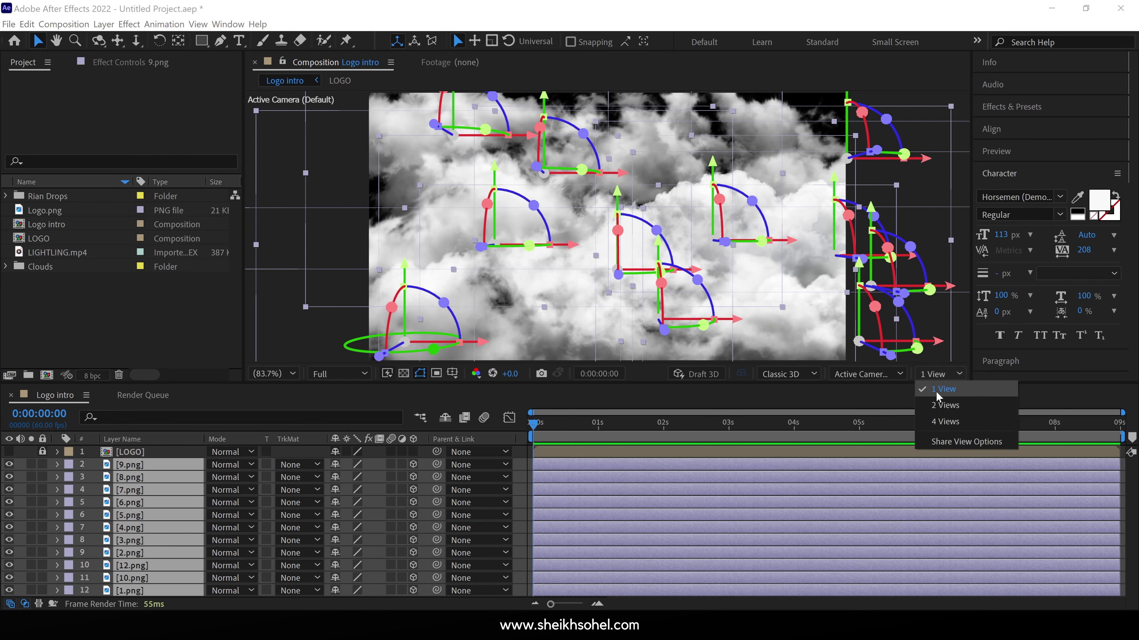
{"action": "left_click", "coordinate": [938, 406]}
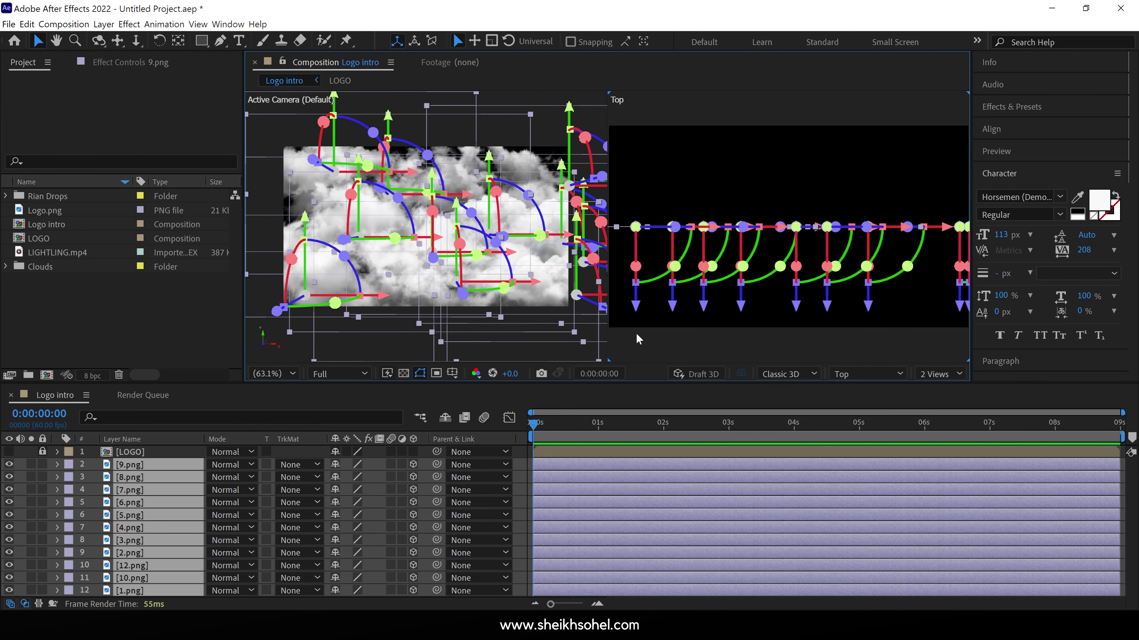
{"action": "key", "text": "grave"}
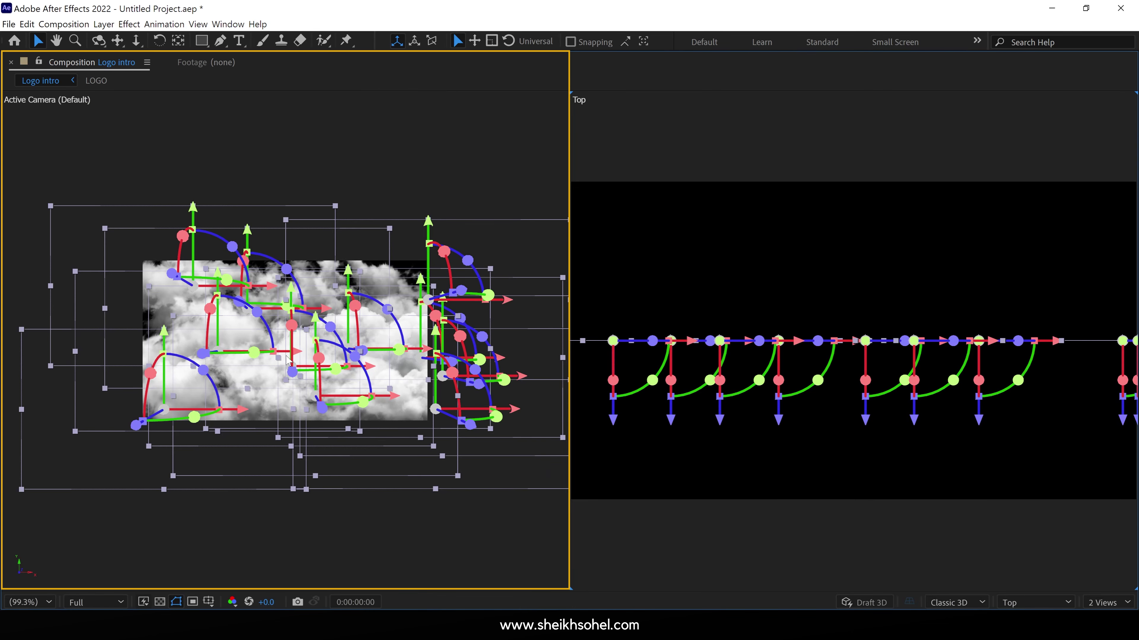
{"action": "left_click", "coordinate": [801, 362]}
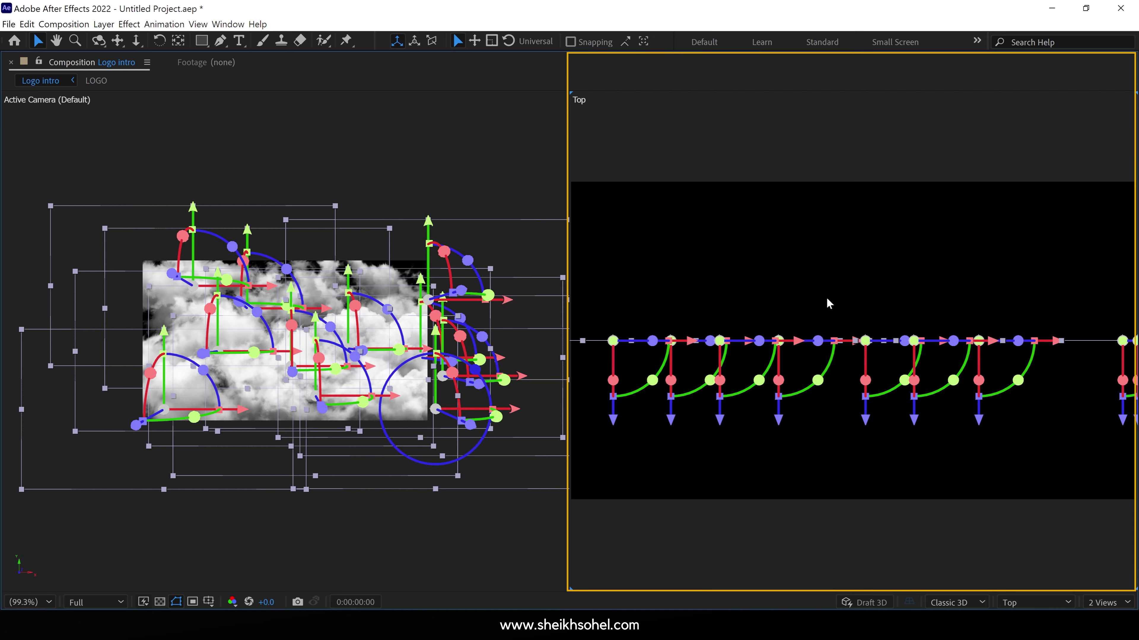
{"action": "left_click", "coordinate": [638, 555]}
- Push the 8.png and 9.png clouds back along the Z axis in the Top view, restoring the normal panel layout
{"action": "left_click", "coordinate": [403, 391]}
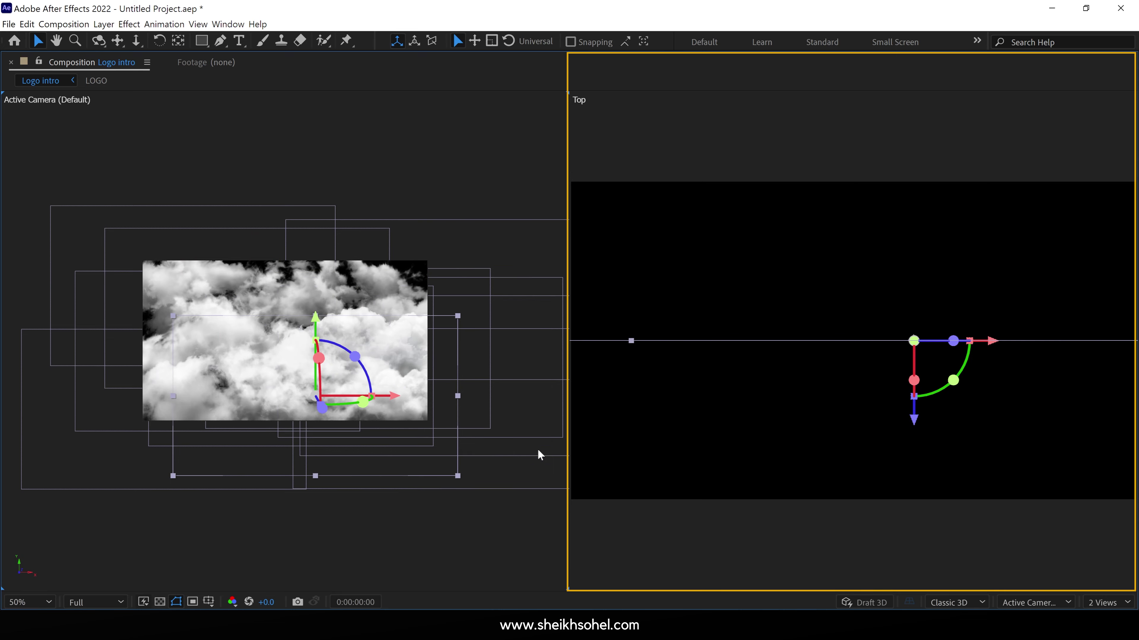
{"action": "left_click_drag", "start_coordinate": [914, 426], "coordinate": [892, 393]}
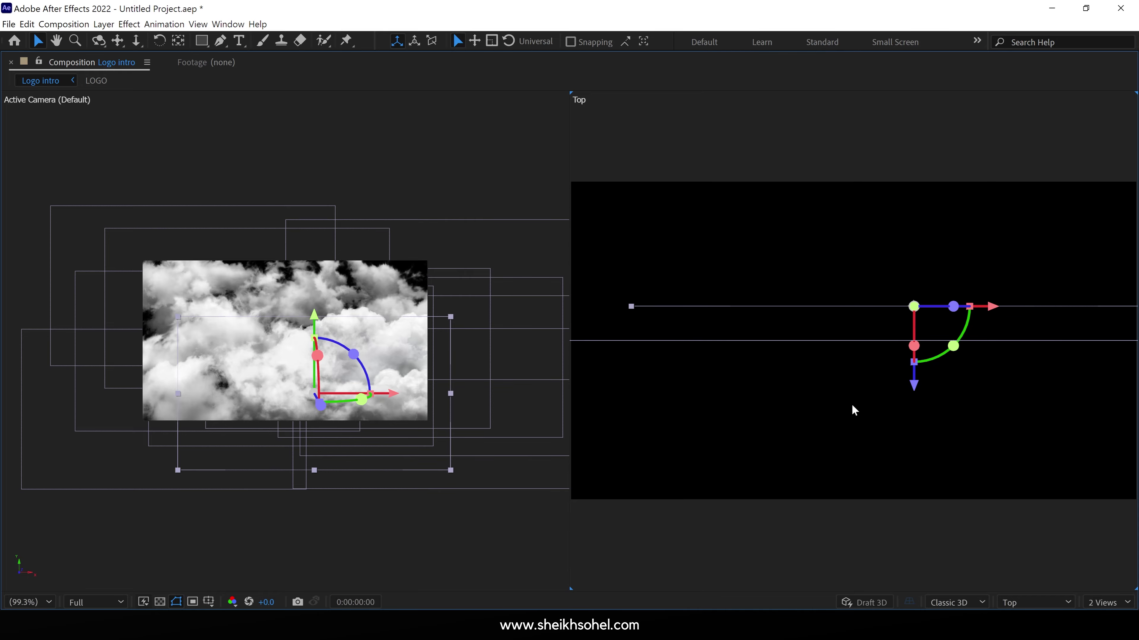
{"action": "key", "text": "grave"}
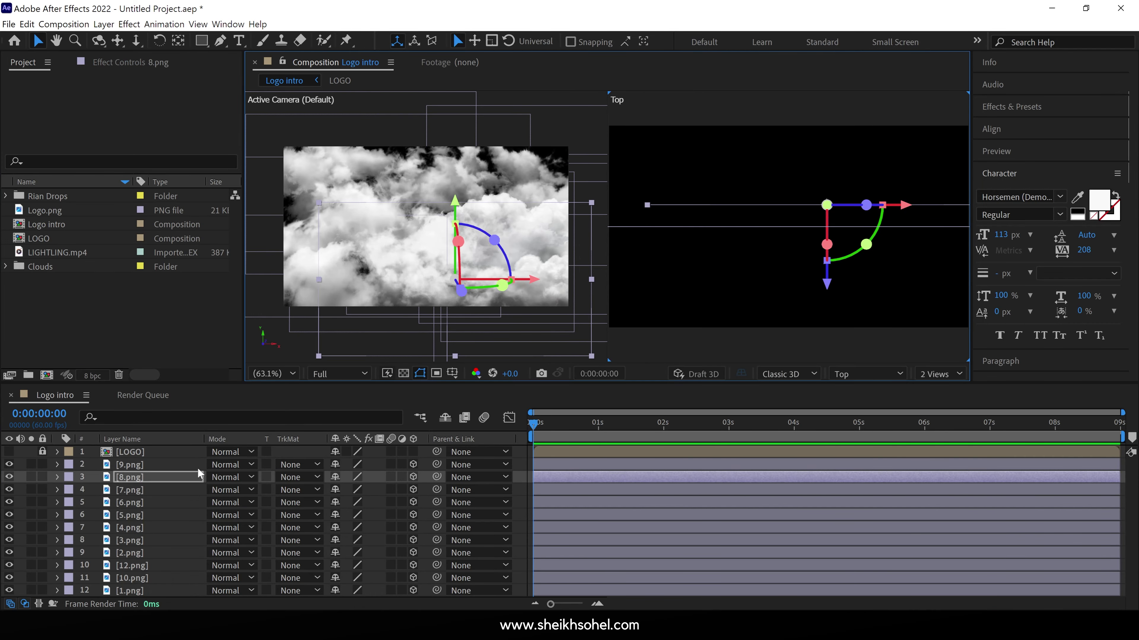
{"action": "left_click", "coordinate": [185, 470]}
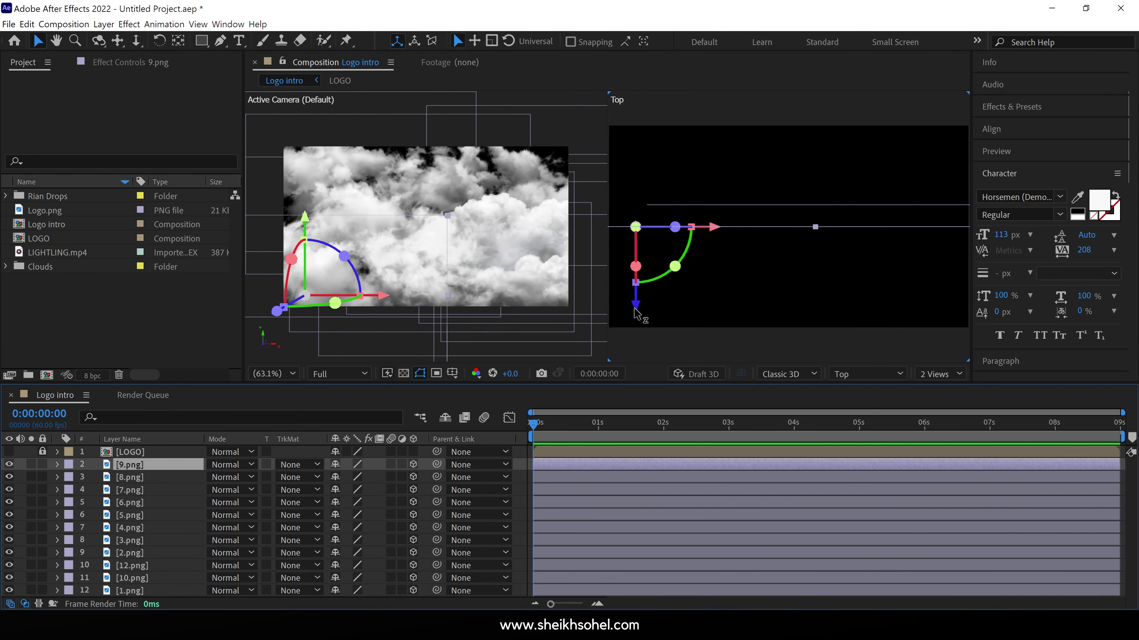
{"action": "left_click_drag", "start_coordinate": [636, 299], "coordinate": [635, 298]}
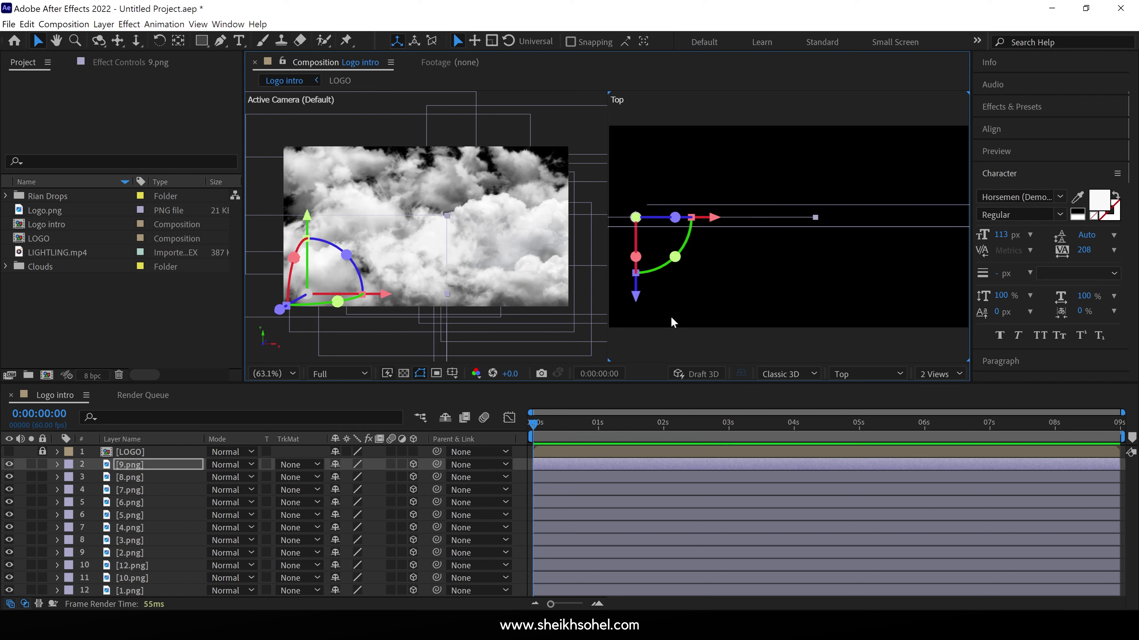
{"action": "key", "text": "ctrl+alt+d"}
{"action": "left_click", "coordinate": [1119, 229]}
{"action": "left_click_drag", "start_coordinate": [593, 225], "coordinate": [971, 226]}
{"action": "mouse_move", "coordinate": [862, 225]}
{"action": "left_mouse_down"}
{"action": "mouse_move", "coordinate": [828, 178]}
{"action": "mouse_move", "coordinate": [862, 189]}
{"action": "left_mouse_up"}
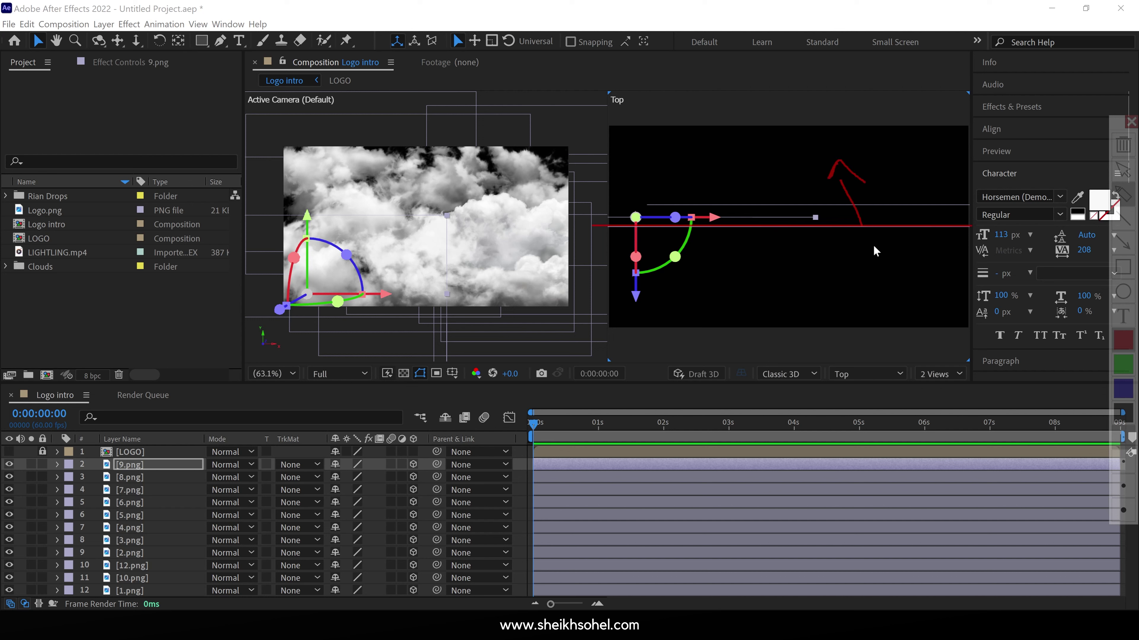
{"action": "mouse_move", "coordinate": [764, 207]}
{"action": "left_mouse_down"}
{"action": "mouse_move", "coordinate": [738, 184]}
{"action": "mouse_move", "coordinate": [782, 184]}
{"action": "left_mouse_up"}
{"action": "left_click_drag", "start_coordinate": [856, 237], "coordinate": [852, 253]}
{"action": "mouse_move", "coordinate": [845, 237]}
{"action": "left_mouse_down"}
{"action": "mouse_move", "coordinate": [875, 250]}
{"action": "mouse_move", "coordinate": [885, 238]}
{"action": "left_mouse_up"}
{"action": "left_click_drag", "start_coordinate": [808, 264], "coordinate": [838, 292]}
{"action": "left_click_drag", "start_coordinate": [832, 262], "coordinate": [800, 301]}
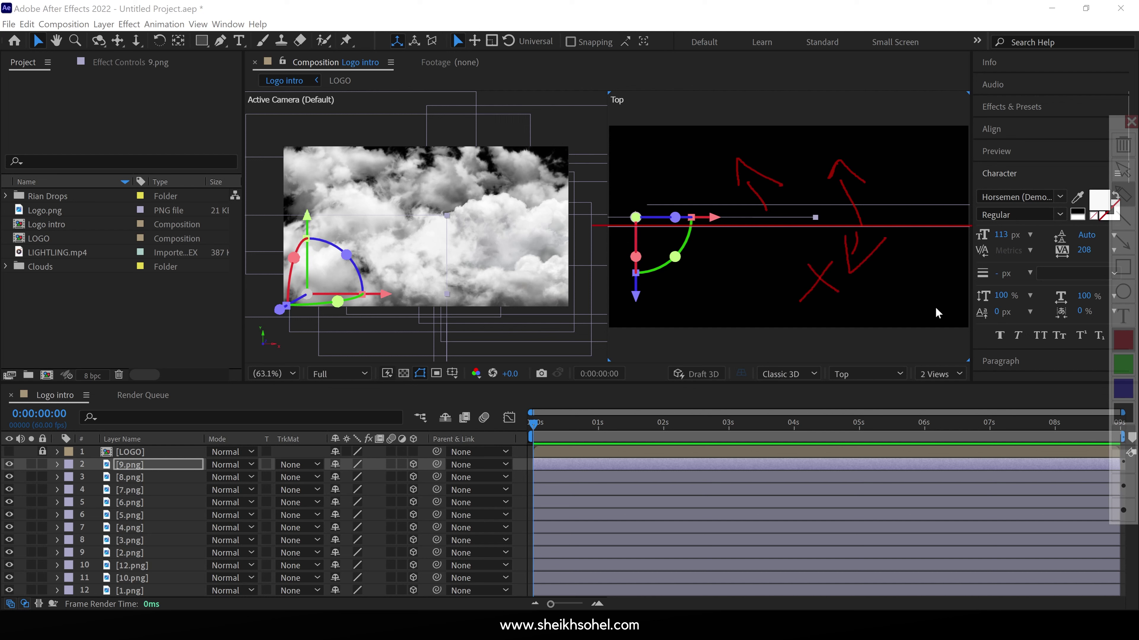
{"action": "key", "text": "Escape"}
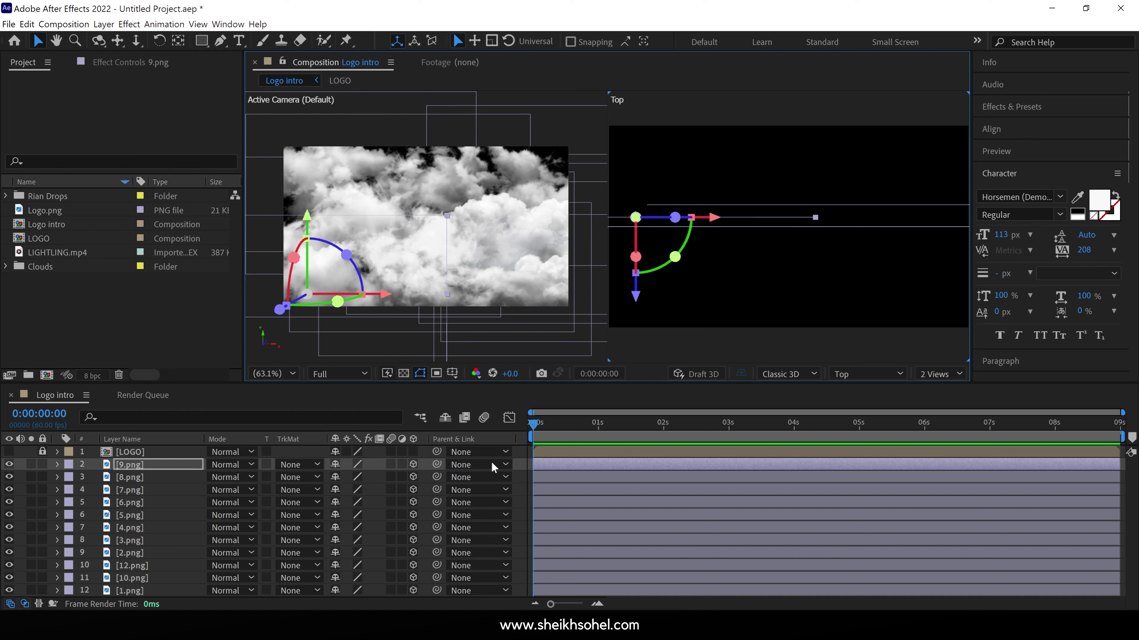
- Push the 8.png cloud slightly farther back in the Top view, and move 7.png and 6.png back along the Z axis
{"action": "left_click", "coordinate": [174, 477]}
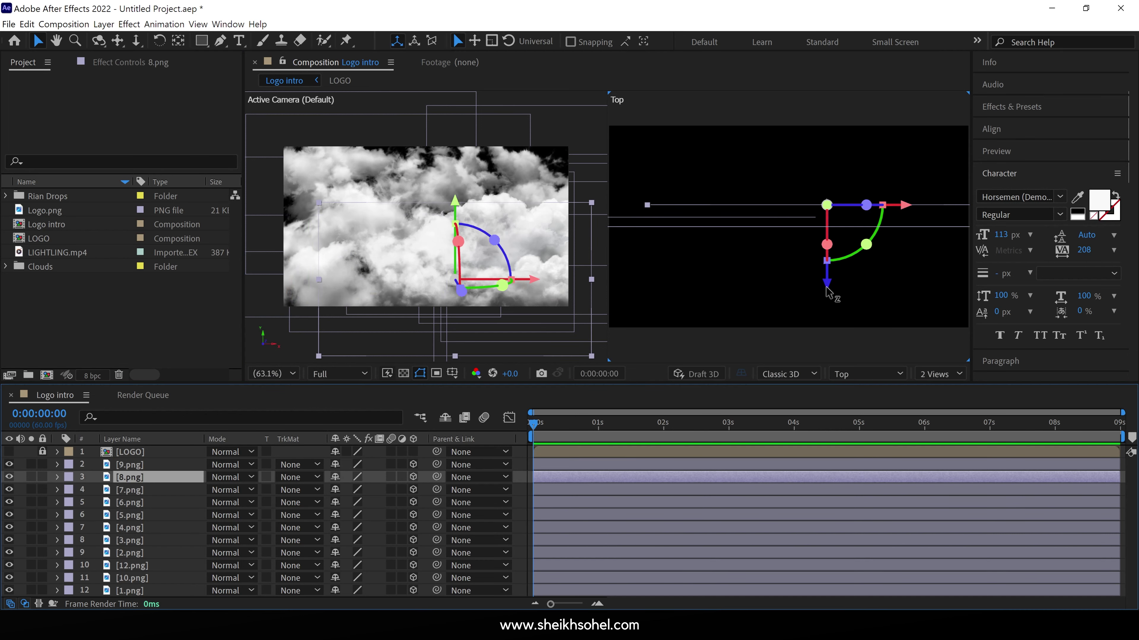
{"action": "left_click_drag", "start_coordinate": [826, 287], "coordinate": [828, 283]}
{"action": "left_click", "coordinate": [142, 490]}
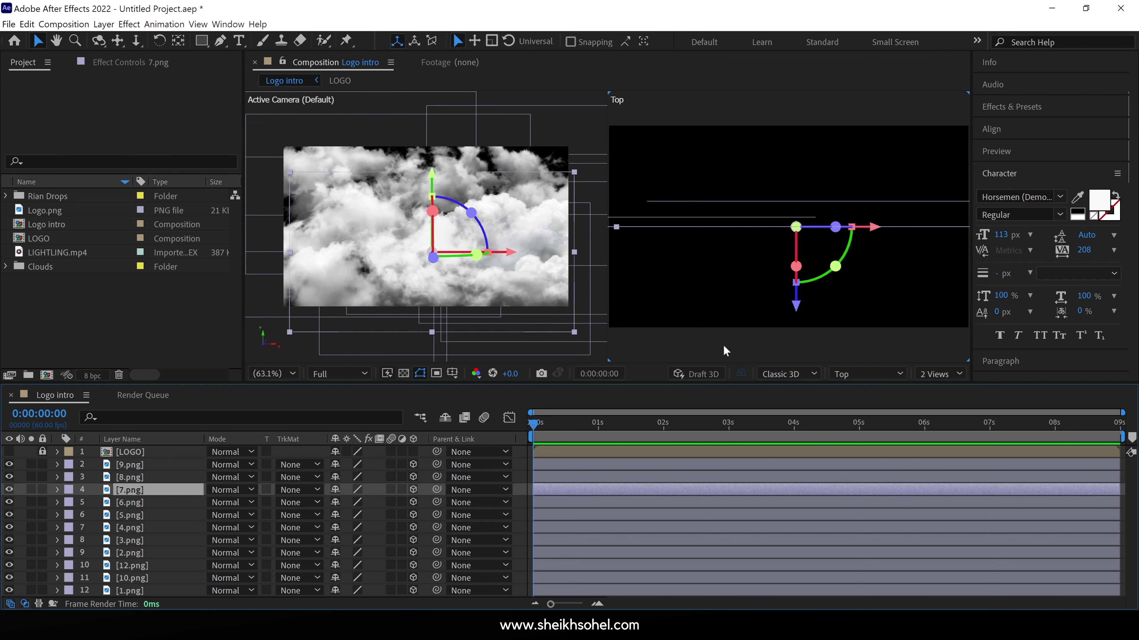
{"action": "left_click", "coordinate": [129, 502]}
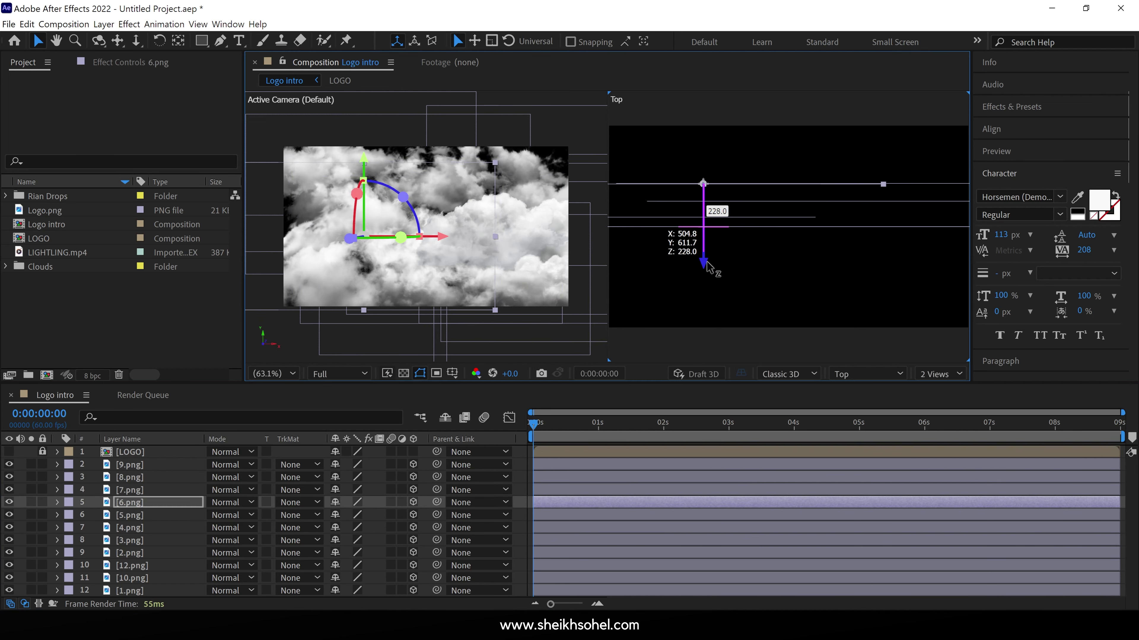
- Push the 5.png, 4.png and 3.png clouds back along the Z axis to different depths in the Top view
{"action": "left_click", "coordinate": [130, 515]}
{"action": "left_click_drag", "start_coordinate": [967, 306], "coordinate": [969, 252]}
{"action": "left_click", "coordinate": [130, 527]}
{"action": "left_click_drag", "start_coordinate": [674, 307], "coordinate": [676, 258]}
{"action": "left_click", "coordinate": [130, 539]}
{"action": "scroll", "coordinate": [689, 295], "scroll_direction": "down", "scroll_amount": 1}
{"action": "mouse_move", "coordinate": [942, 310]}
{"action": "left_mouse_down"}
{"action": "mouse_move", "coordinate": [942, 249]}
{"action": "mouse_move", "coordinate": [941, 296]}
{"action": "left_mouse_up"}
- Push the 2.png and 12.png clouds back along the Z axis, also shifting 2.png left along the X axis
{"action": "left_click", "coordinate": [128, 554]}
{"action": "left_click_drag", "start_coordinate": [752, 308], "coordinate": [753, 259]}
{"action": "left_click_drag", "start_coordinate": [832, 176], "coordinate": [788, 176]}
{"action": "left_click", "coordinate": [130, 565]}
{"action": "left_click_drag", "start_coordinate": [852, 308], "coordinate": [852, 275]}
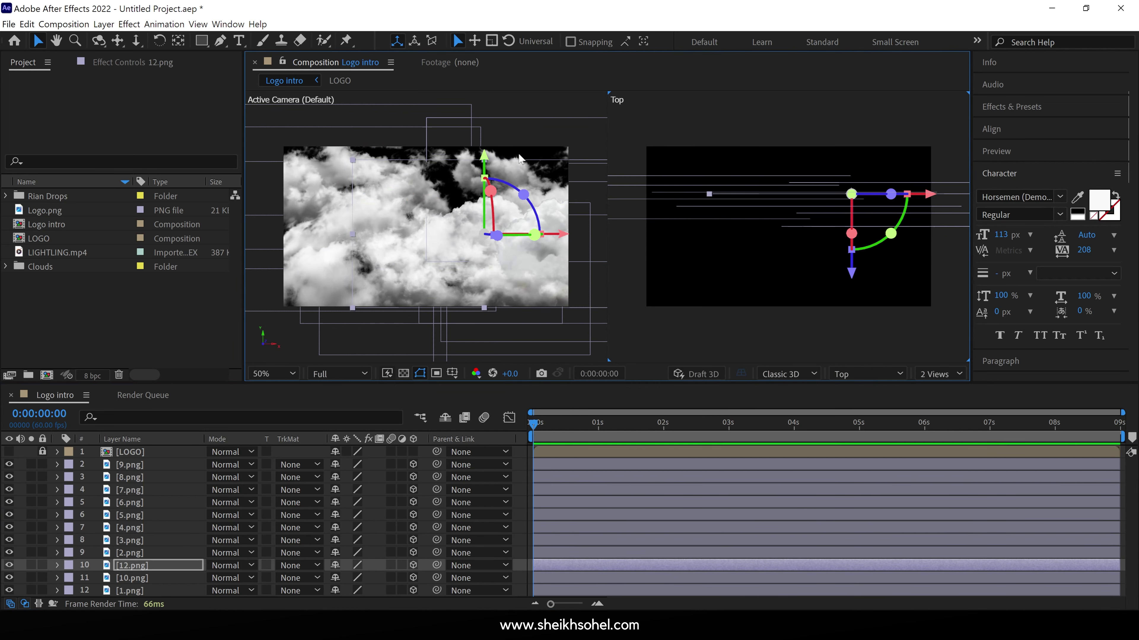
- Raise the 12.png cloud along its Y axis, and push the 10.png cloud back along the Z axis in the Top view
{"action": "left_click_drag", "start_coordinate": [485, 156], "coordinate": [485, 115]}
{"action": "left_click", "coordinate": [135, 578]}
{"action": "left_click_drag", "start_coordinate": [944, 308], "coordinate": [919, 248]}
- Set the blending mode of the cloud layers from 3.png down to 1.png to Multiply
{"action": "left_click", "coordinate": [156, 589]}
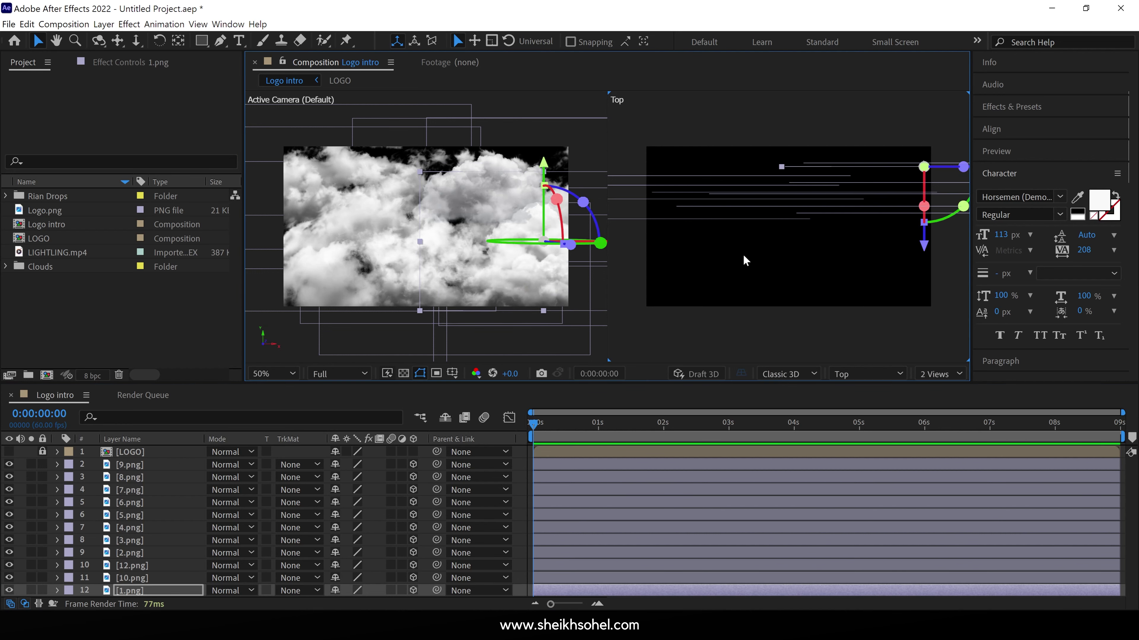
{"action": "left_click", "coordinate": [157, 591]}
{"action": "left_click", "coordinate": [148, 542], "text": "shift"}
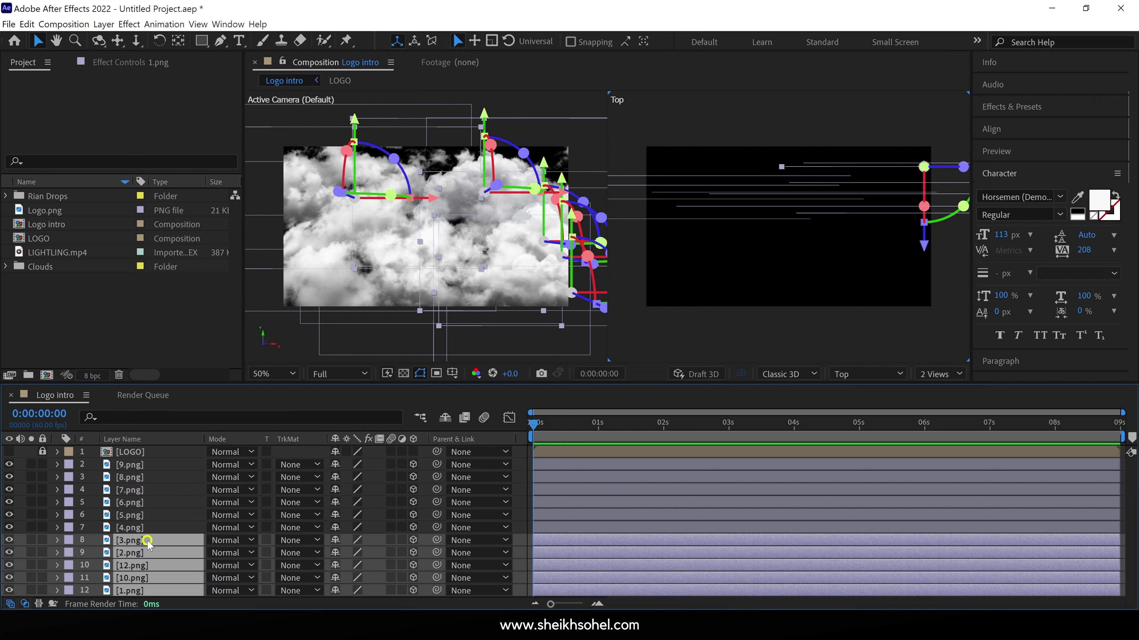
{"action": "left_click", "coordinate": [233, 542]}
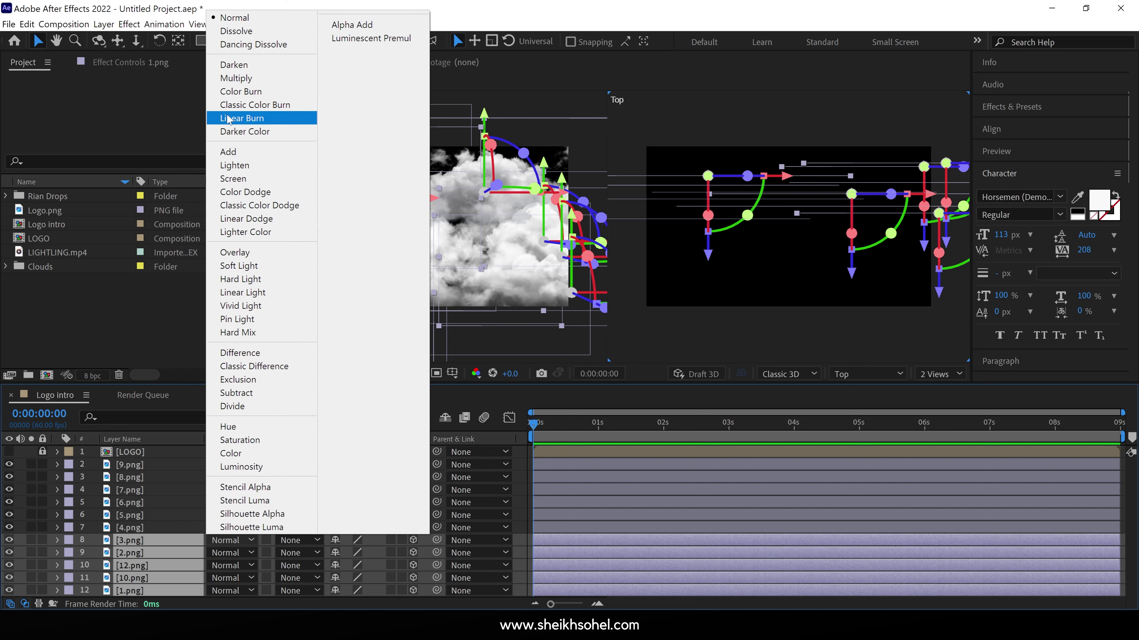
{"action": "left_click", "coordinate": [235, 78]}
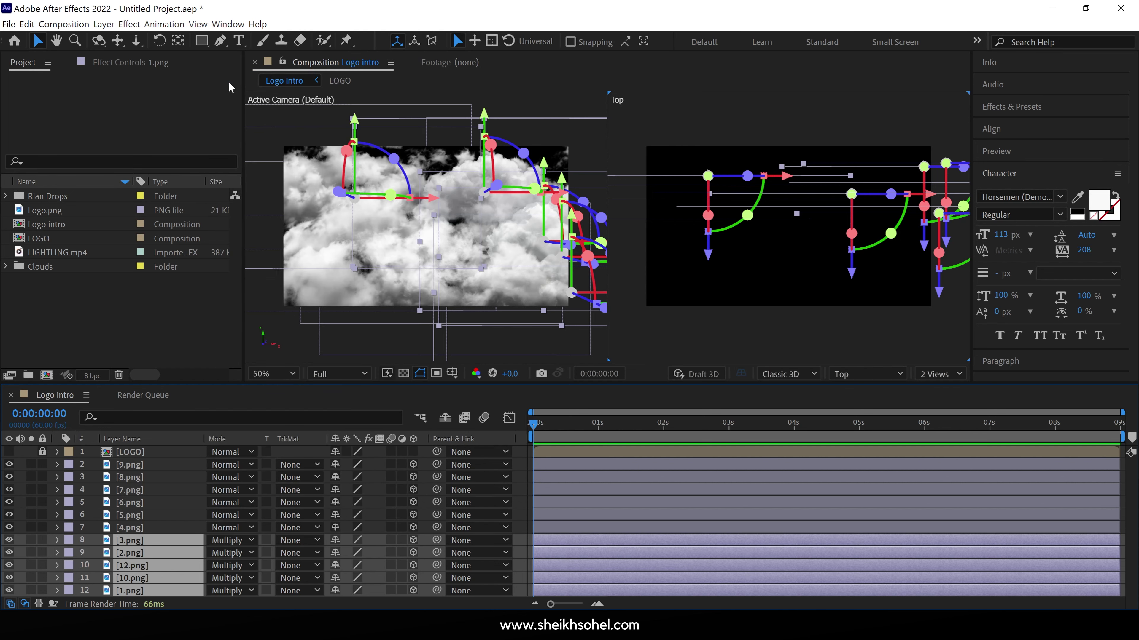
{"action": "scroll", "coordinate": [475, 256], "scroll_direction": "up", "scroll_amount": 1}
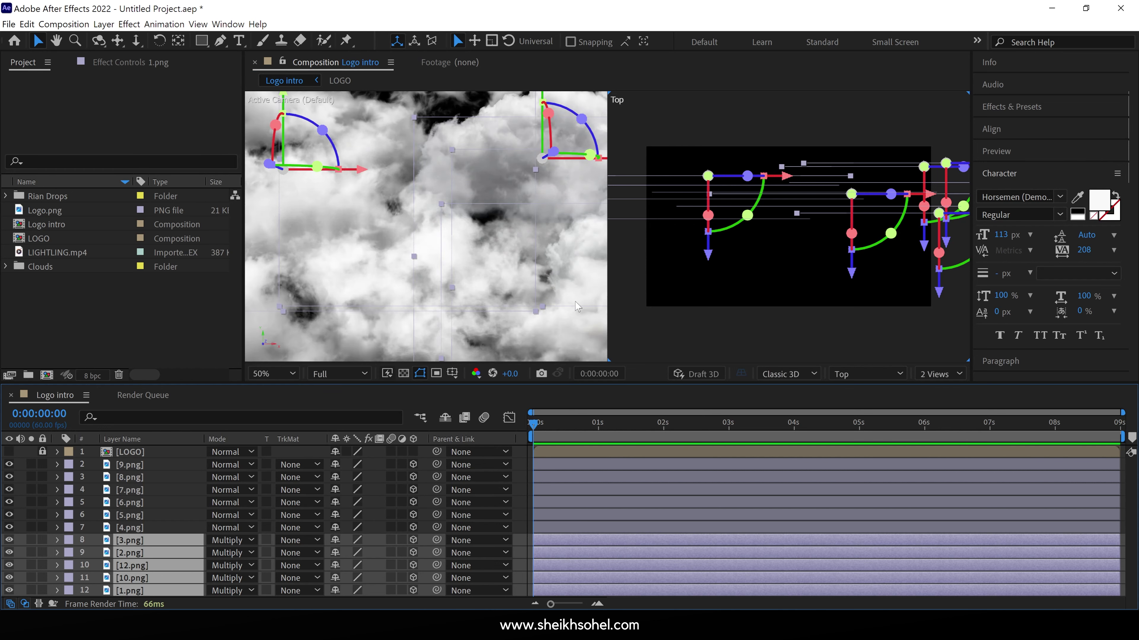
{"action": "scroll", "coordinate": [503, 295], "scroll_direction": "down", "scroll_amount": 3}
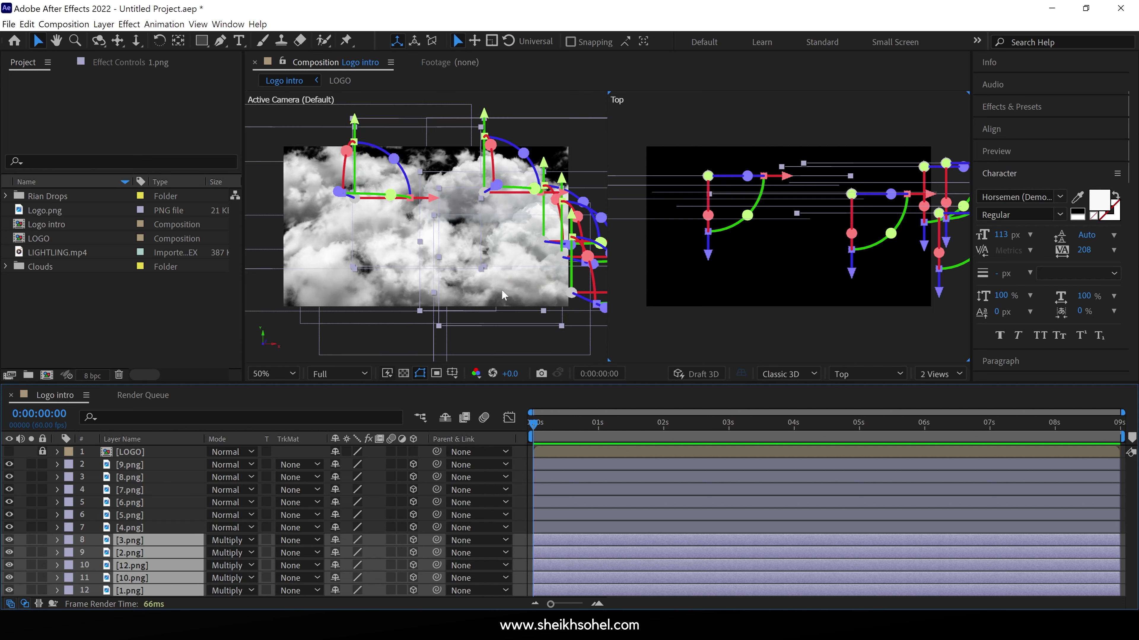
- Return the composition viewer to 1 View and fit the frame to the viewer with no layers selected
{"action": "left_click", "coordinate": [940, 374]}
{"action": "left_click", "coordinate": [939, 391]}
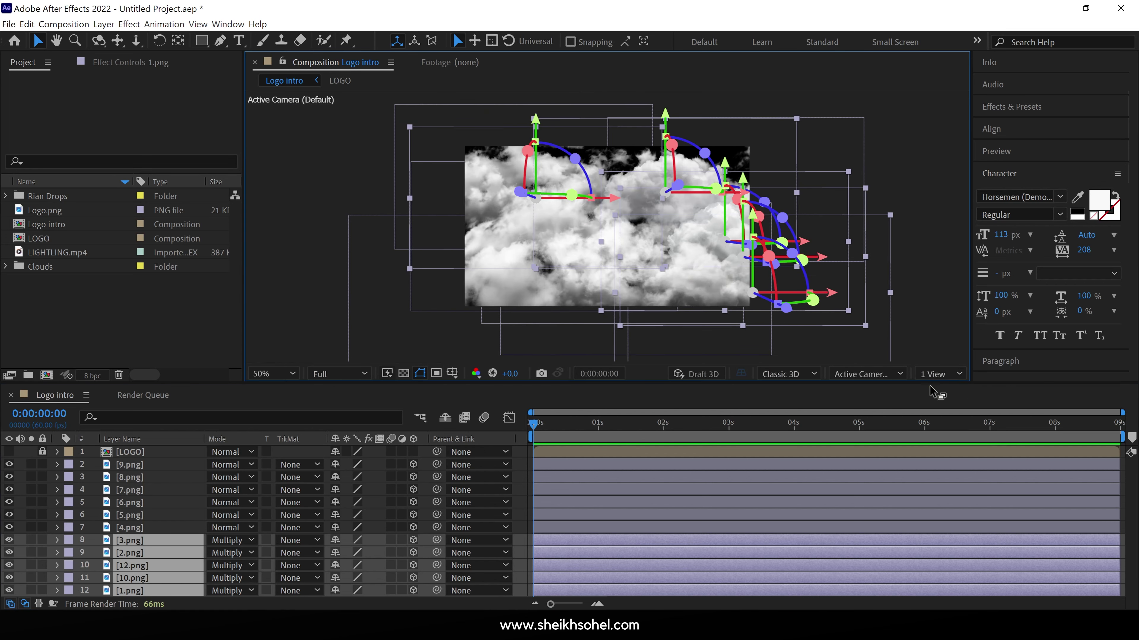
{"action": "left_click", "coordinate": [309, 343]}
{"action": "key", "text": "shift+slash"}
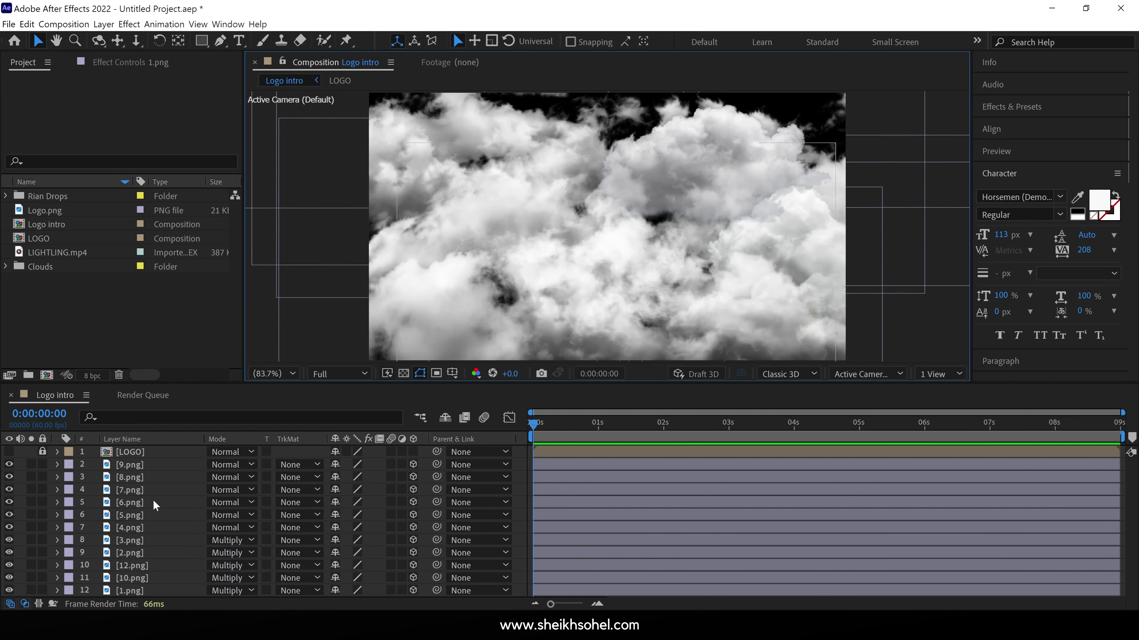
- Set the 7.png layer's blending mode to Screen and fit the composition to the viewer
{"action": "left_click", "coordinate": [143, 493]}
{"action": "left_click", "coordinate": [242, 493]}
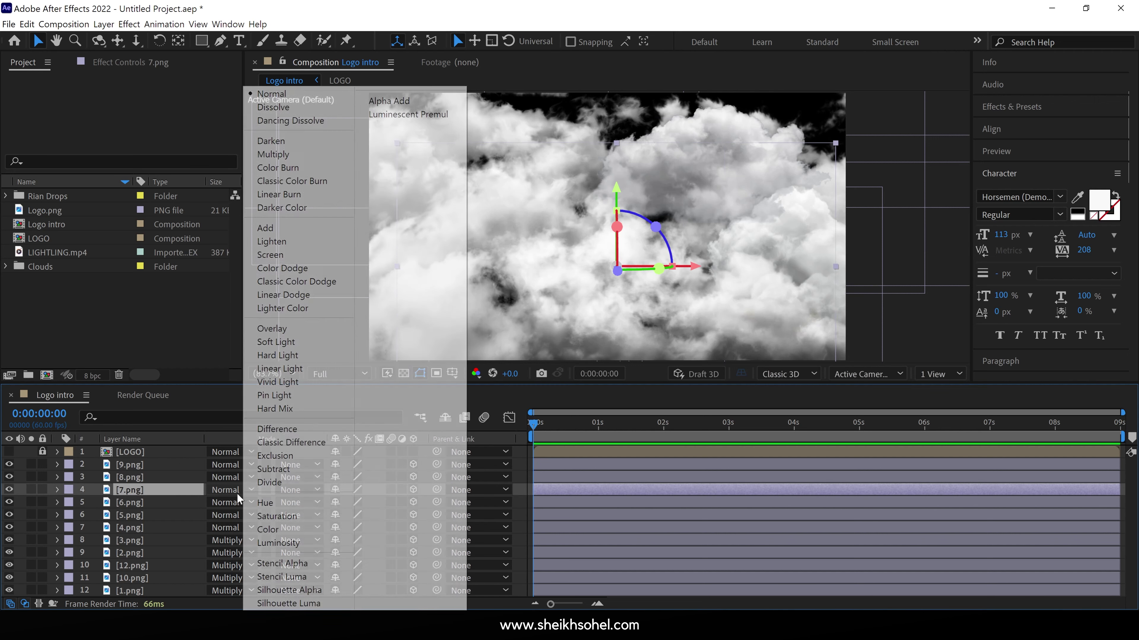
{"action": "left_click", "coordinate": [275, 255]}
{"action": "key", "text": "slash"}
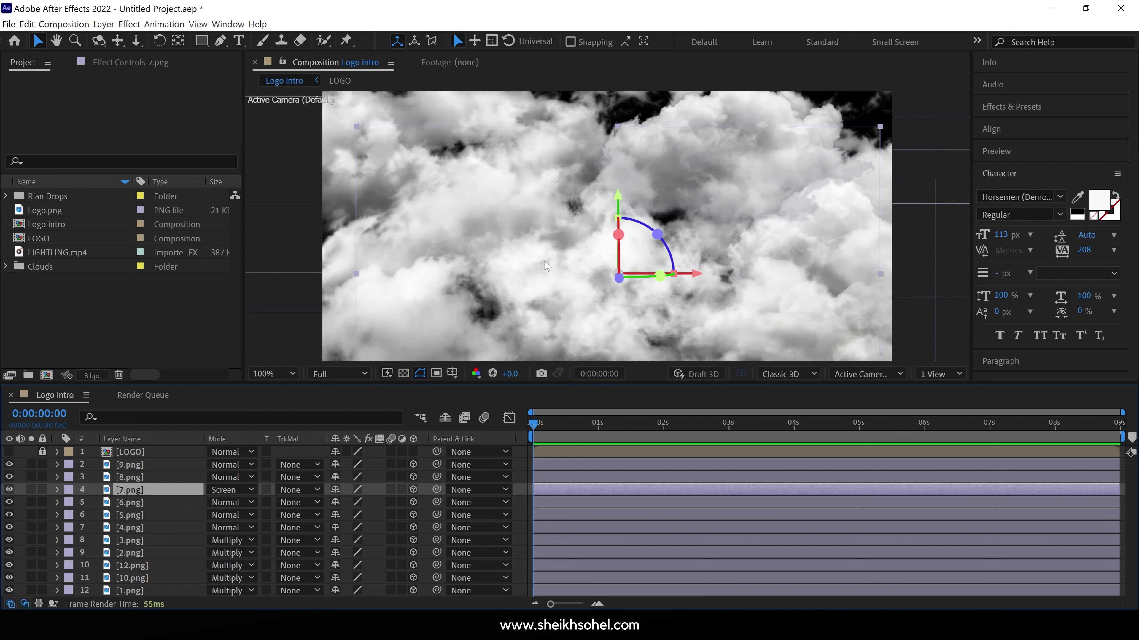
{"action": "key", "text": "comma"}
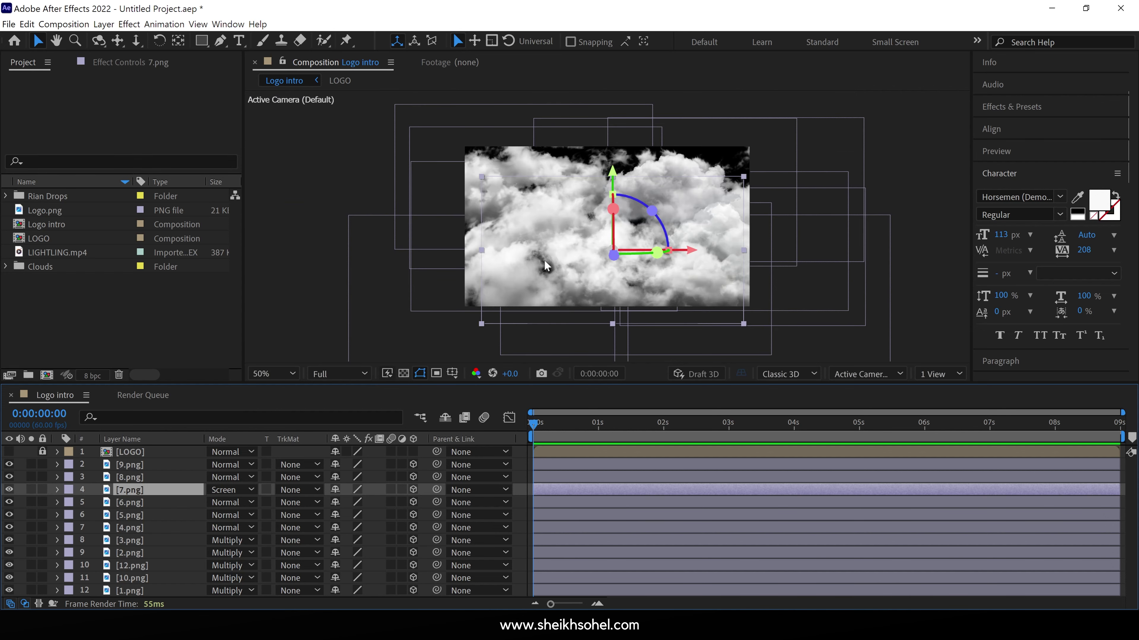
{"action": "left_click", "coordinate": [267, 373]}
{"action": "left_click", "coordinate": [270, 110]}
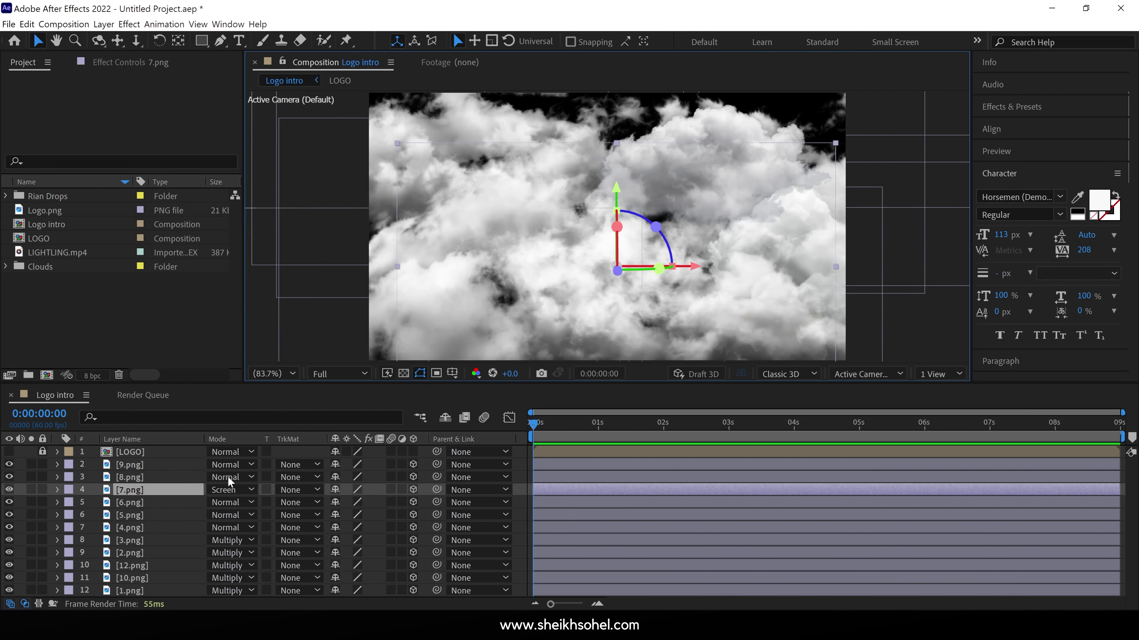
{"action": "left_click", "coordinate": [194, 489], "text": "ctrl"}
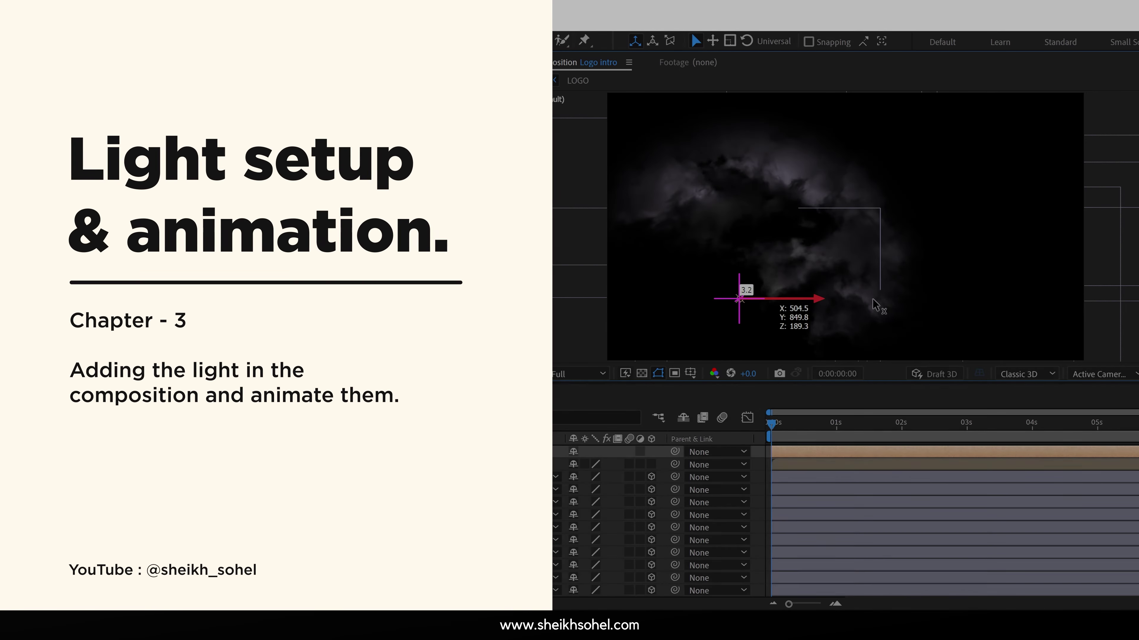
{"action": "left_click_drag", "start_coordinate": [874, 305], "coordinate": [1069, 338]}
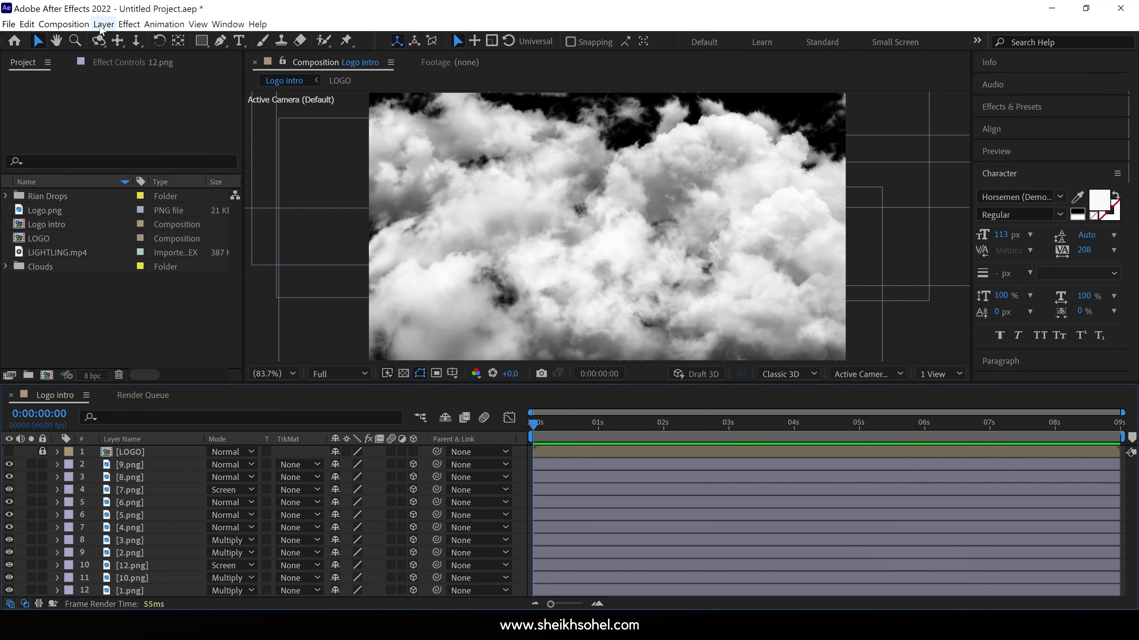
- Add a Point light with color EAE0FF, 378.5702% intensity, Smooth falloff, radius 373, falloff distance 500 and shadow casting enabled
{"action": "left_click", "coordinate": [103, 24]}
{"action": "mouse_move", "coordinate": [109, 39]}
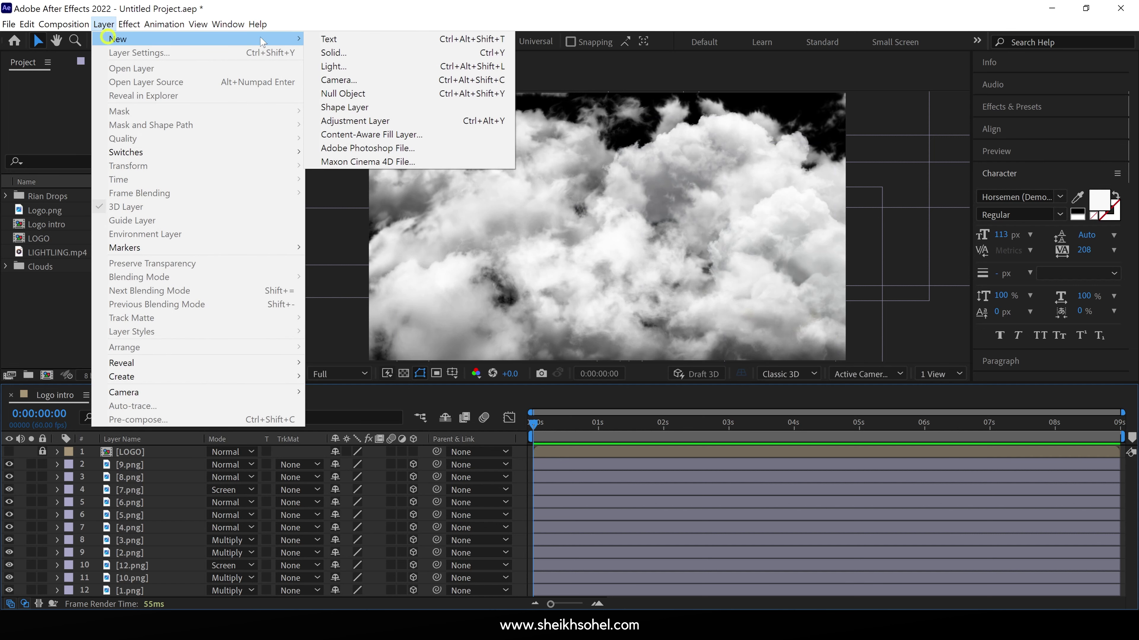
{"action": "left_click", "coordinate": [349, 66]}
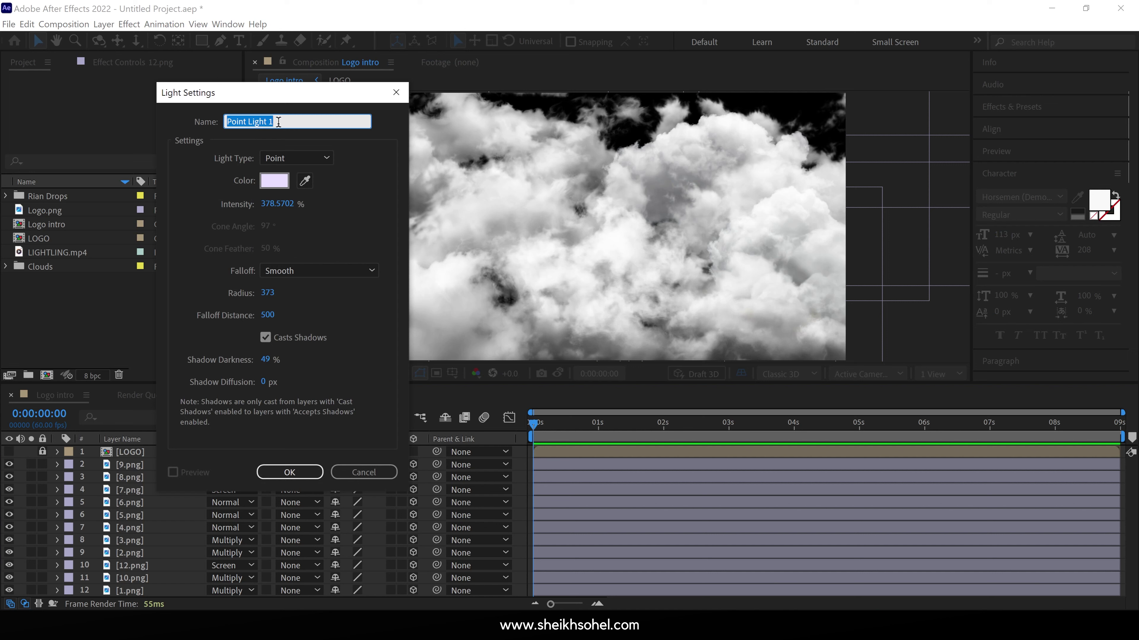
{"action": "left_click", "coordinate": [292, 156]}
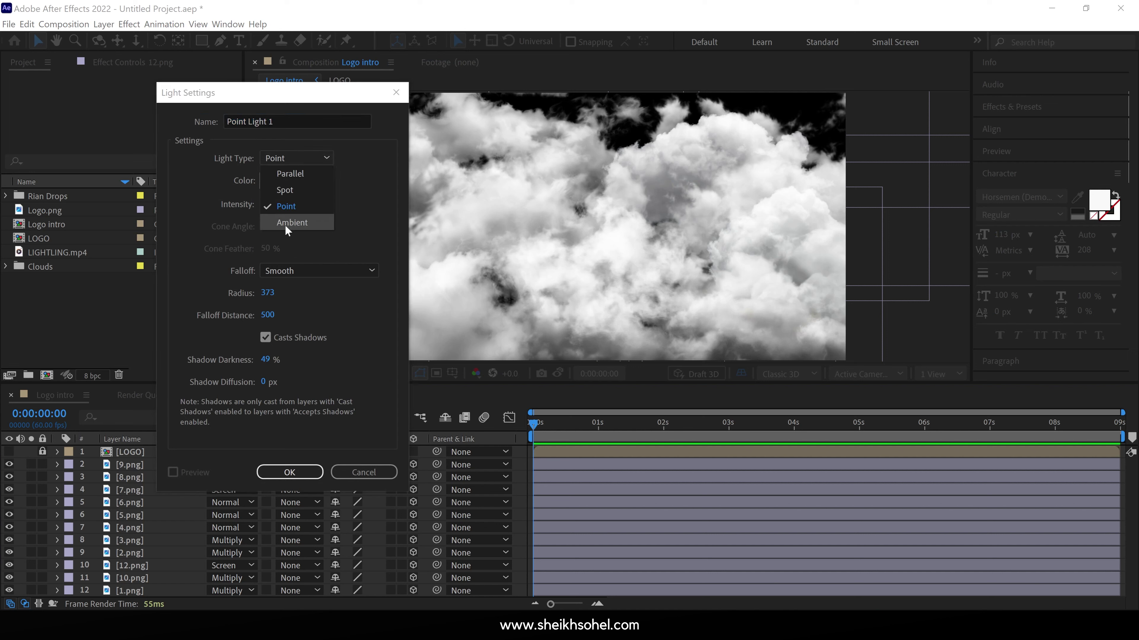
{"action": "left_click", "coordinate": [287, 206]}
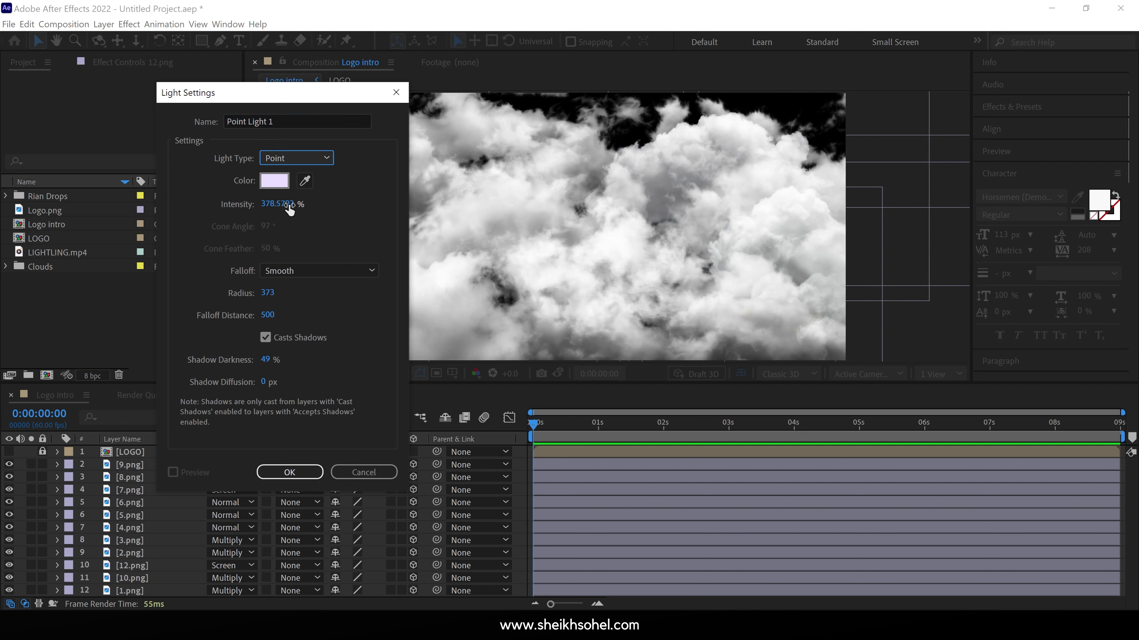
{"action": "left_click", "coordinate": [290, 121]}
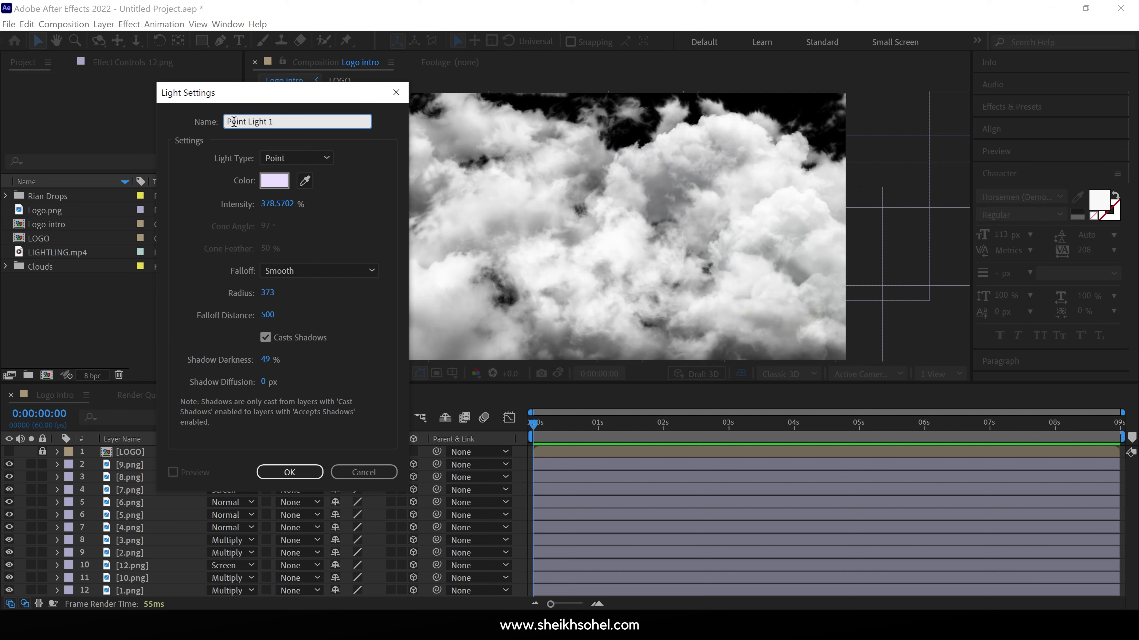
{"action": "left_click", "coordinate": [286, 136]}
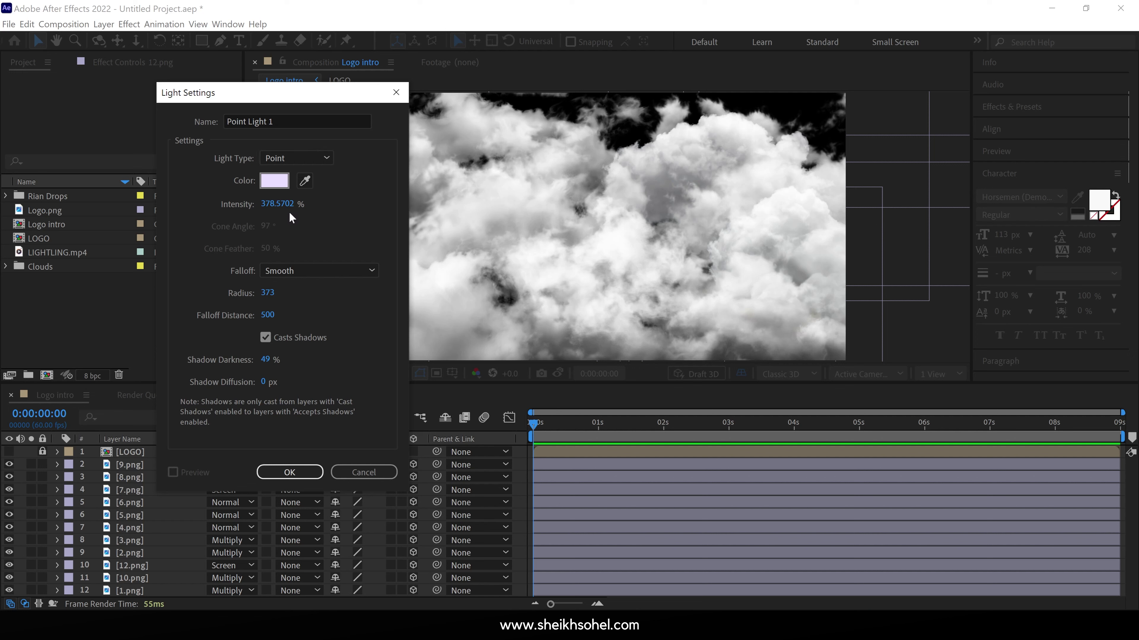
{"action": "left_click", "coordinate": [275, 184]}
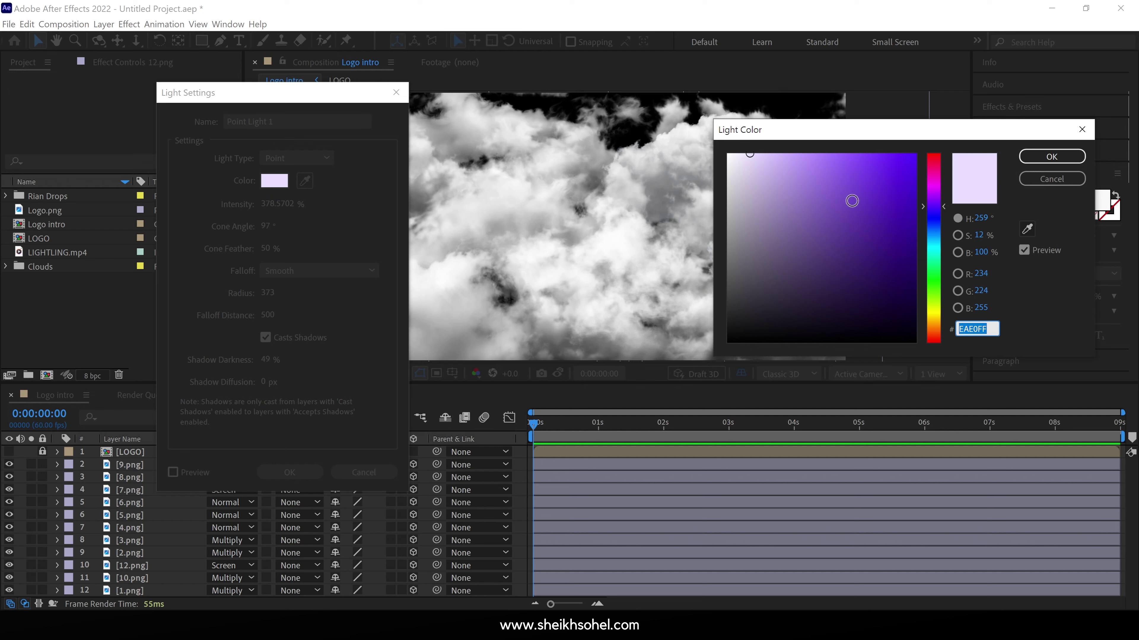
{"action": "left_click_drag", "start_coordinate": [831, 204], "coordinate": [831, 210]}
{"action": "left_click", "coordinate": [1051, 178]}
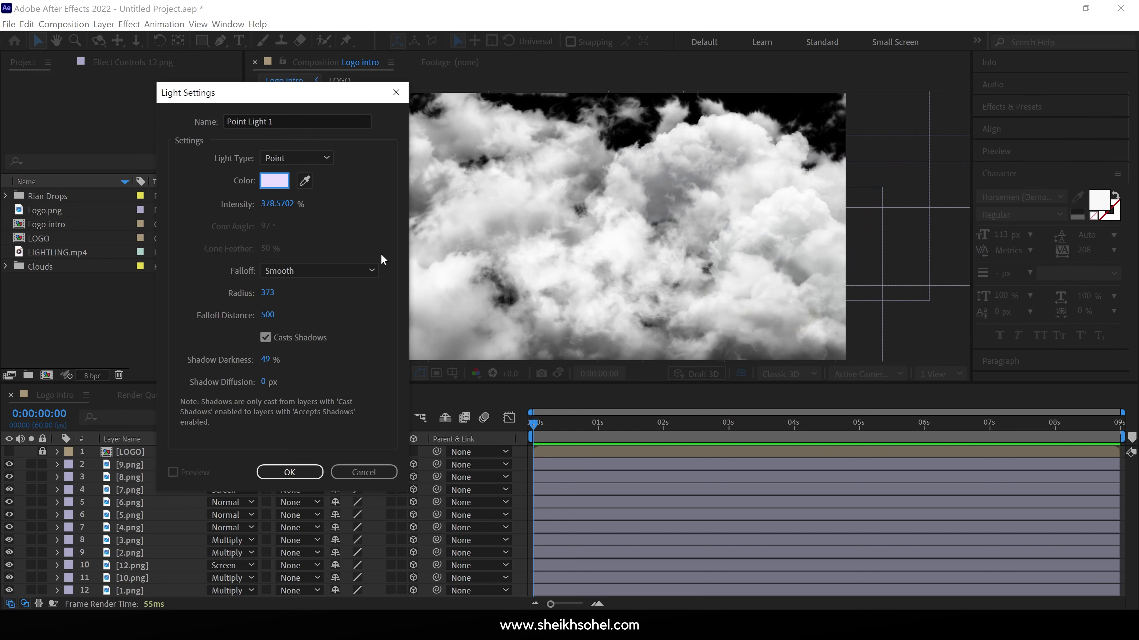
{"action": "left_click", "coordinate": [302, 472]}
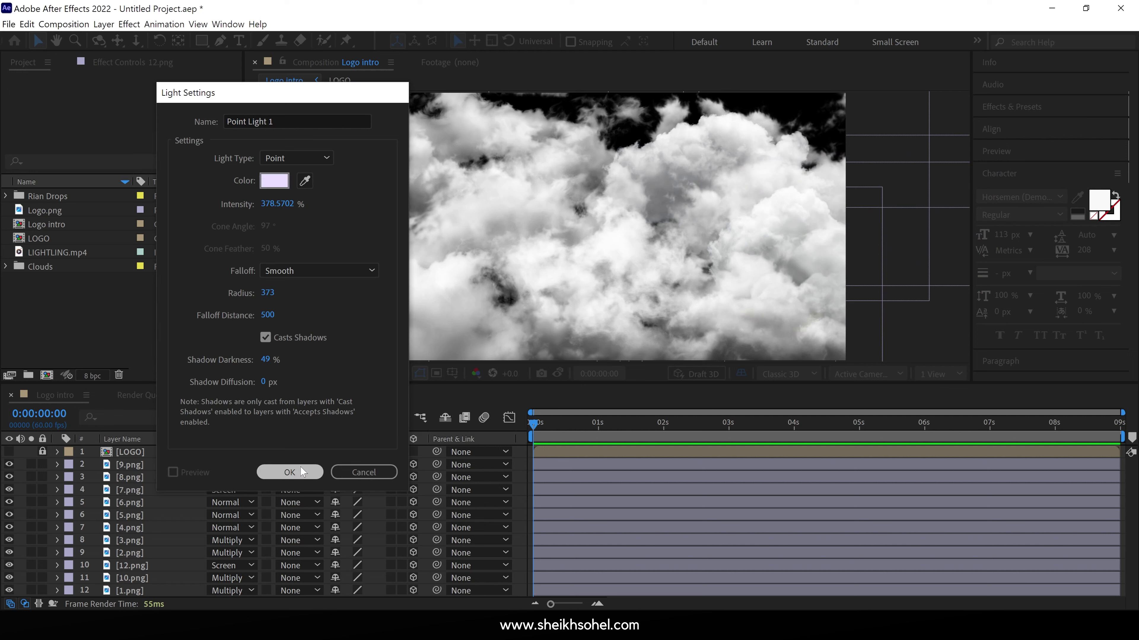
- Show the composition in 2 Views and push the point light back along the Z axis among the clouds in the Top view
{"action": "left_click", "coordinate": [939, 383]}
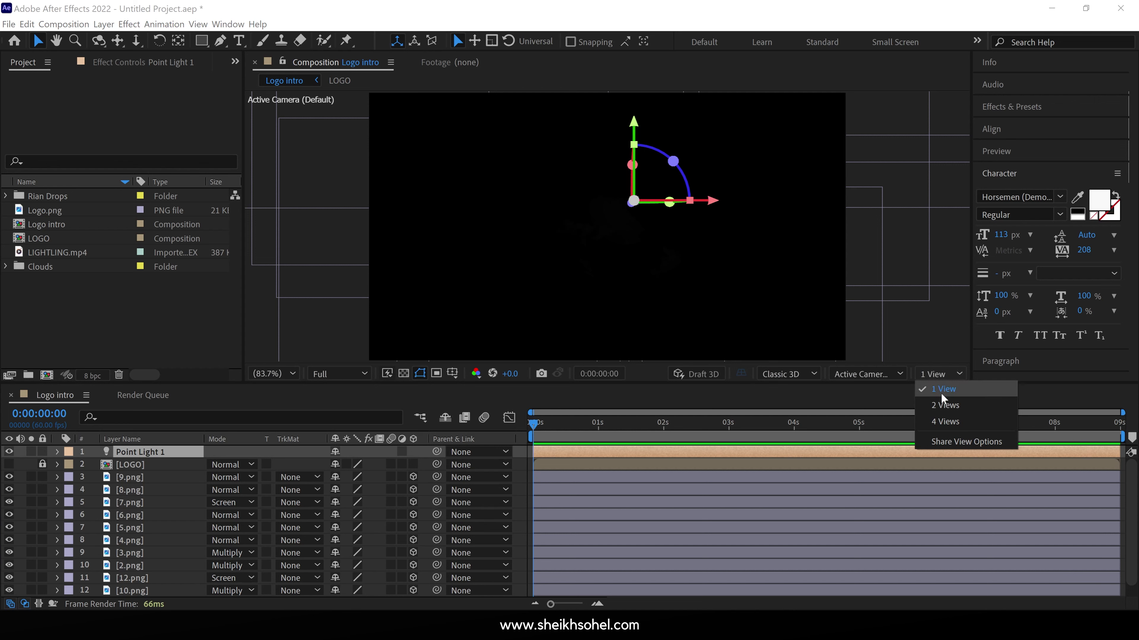
{"action": "left_click", "coordinate": [940, 403]}
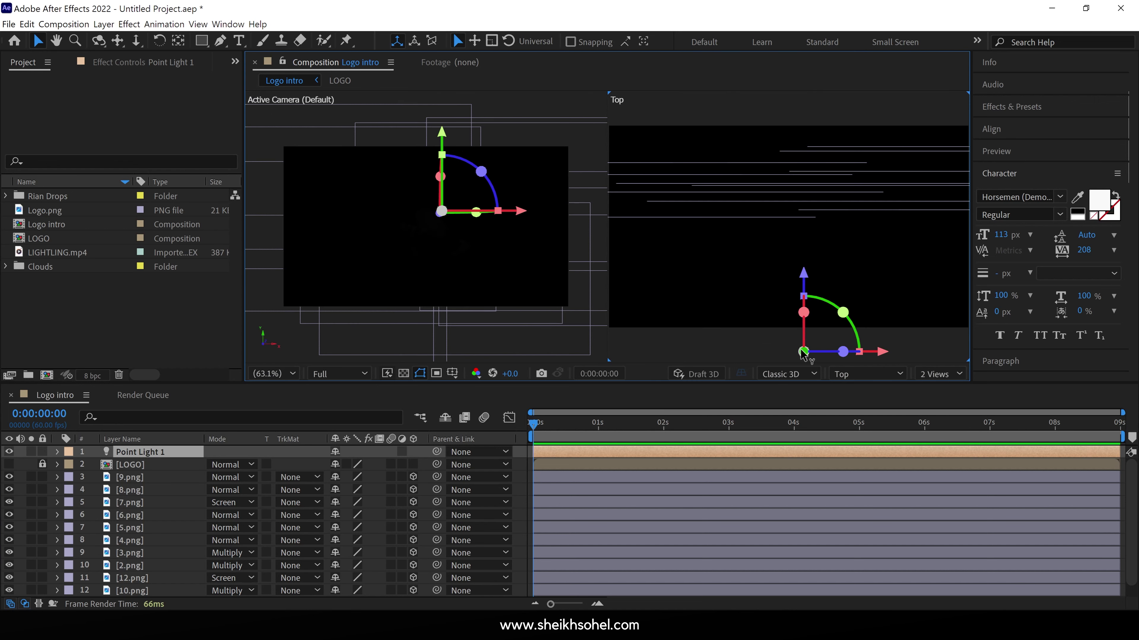
{"action": "left_click_drag", "start_coordinate": [802, 279], "coordinate": [804, 120]}
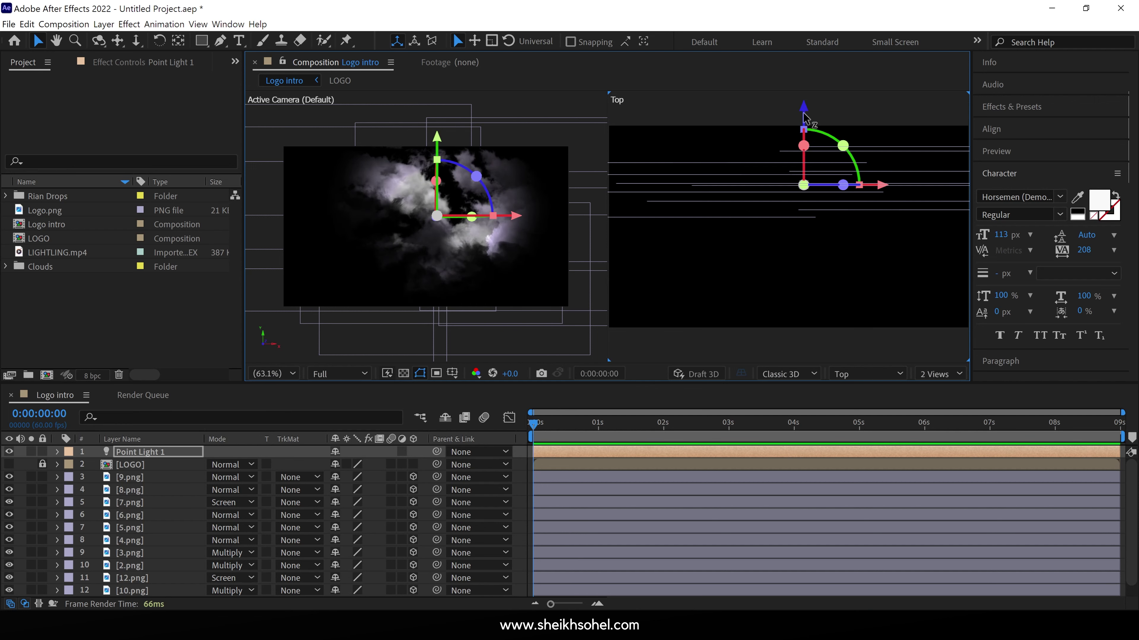
{"action": "left_click", "coordinate": [745, 203]}
{"action": "left_click", "coordinate": [745, 202]}
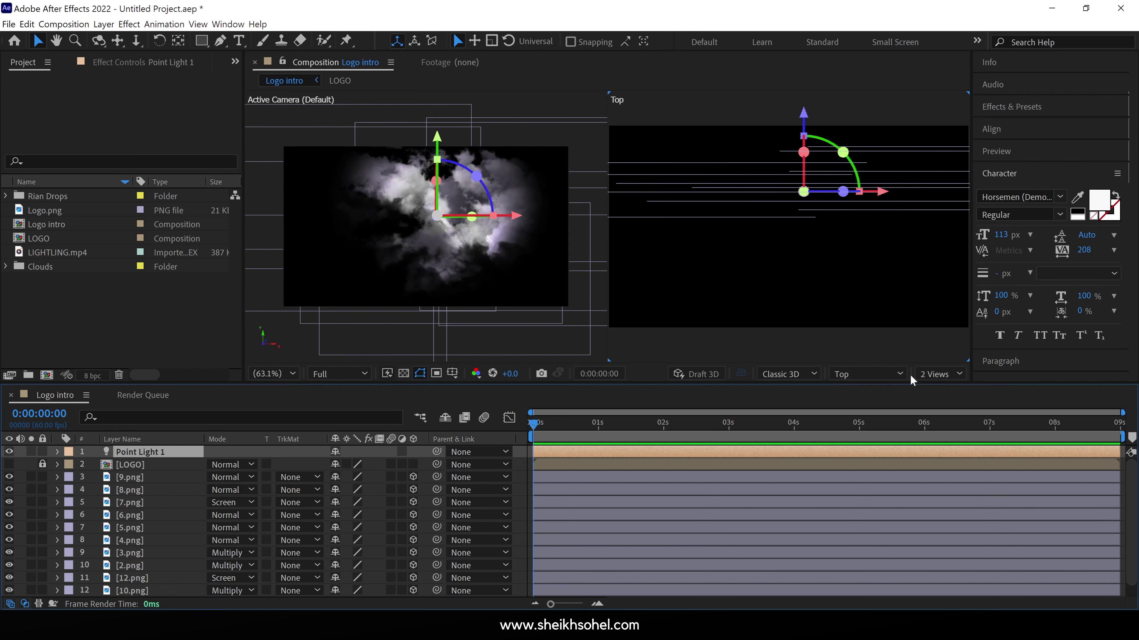
- Return to 1 View and move the point light left along X and down along Y into the lower-left clouds
{"action": "left_click", "coordinate": [934, 378]}
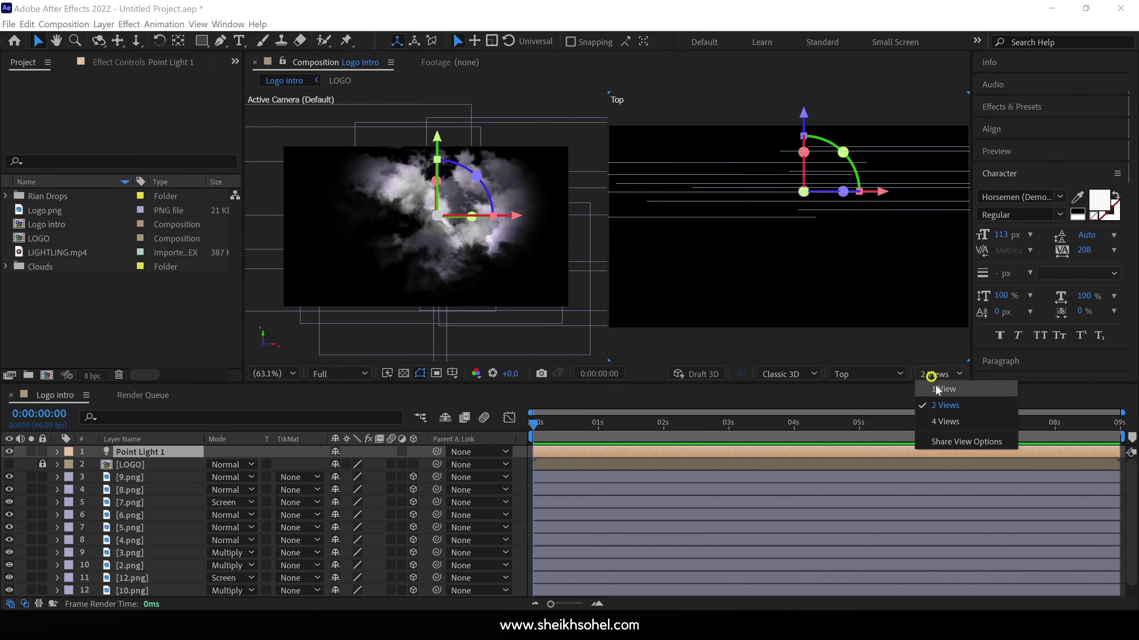
{"action": "left_click", "coordinate": [936, 390]}
{"action": "left_click_drag", "start_coordinate": [704, 209], "coordinate": [565, 217]}
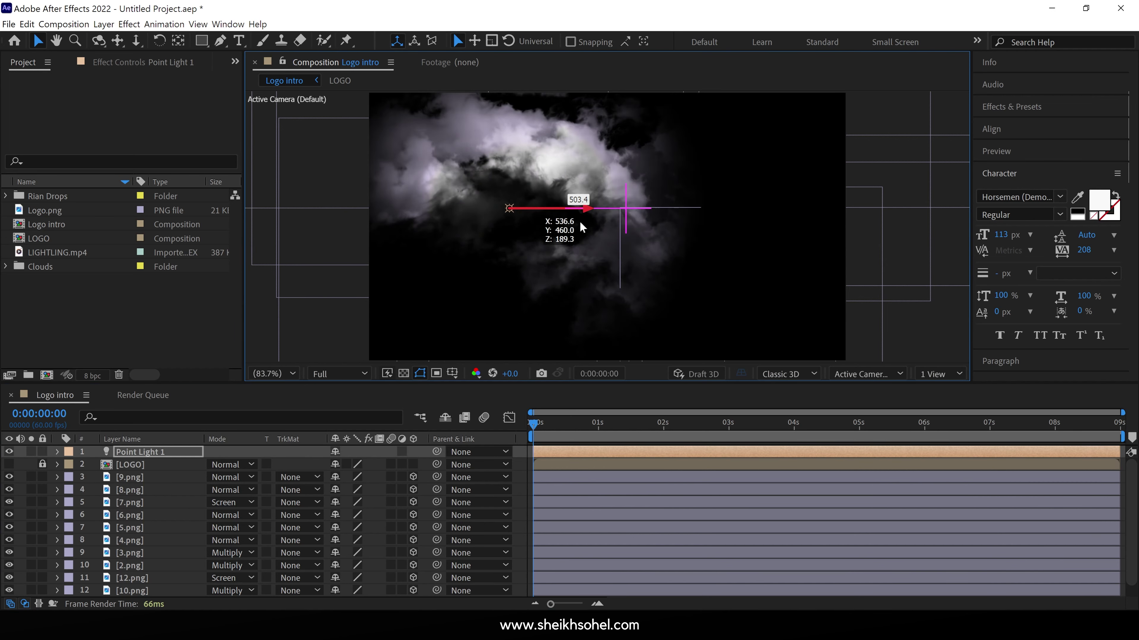
{"action": "left_click_drag", "start_coordinate": [510, 135], "coordinate": [510, 225]}
{"action": "left_click_drag", "start_coordinate": [586, 300], "coordinate": [578, 300]}
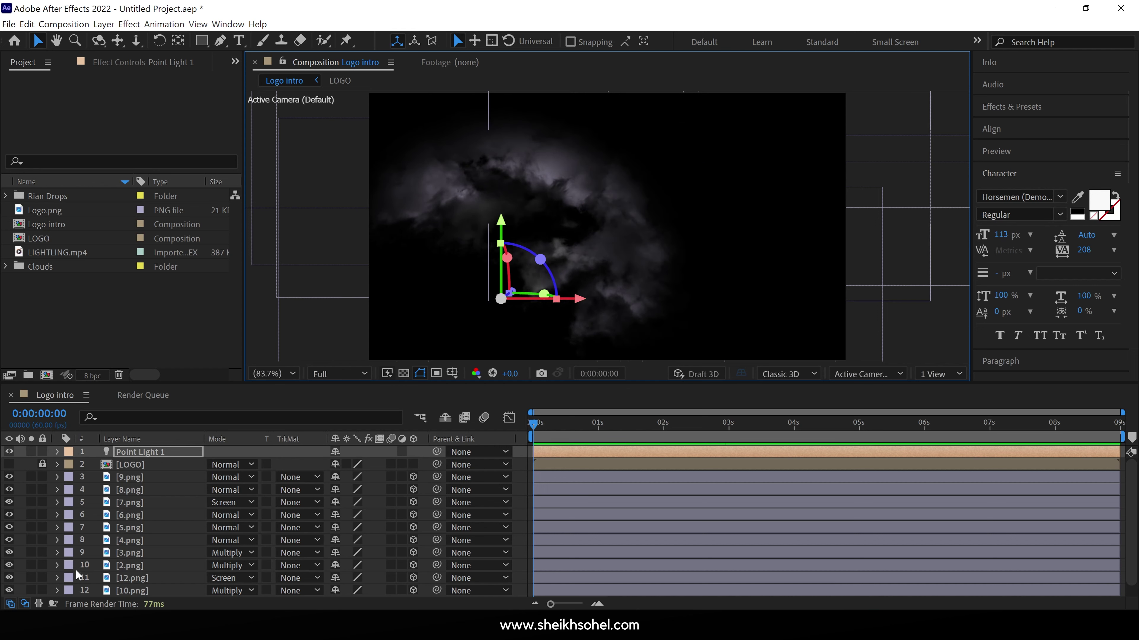
- Try the Screen blending mode on the 9.png and 8.png layers, settling on Multiply for both
{"action": "left_click", "coordinate": [140, 488]}
{"action": "left_click", "coordinate": [135, 501], "text": "shift"}
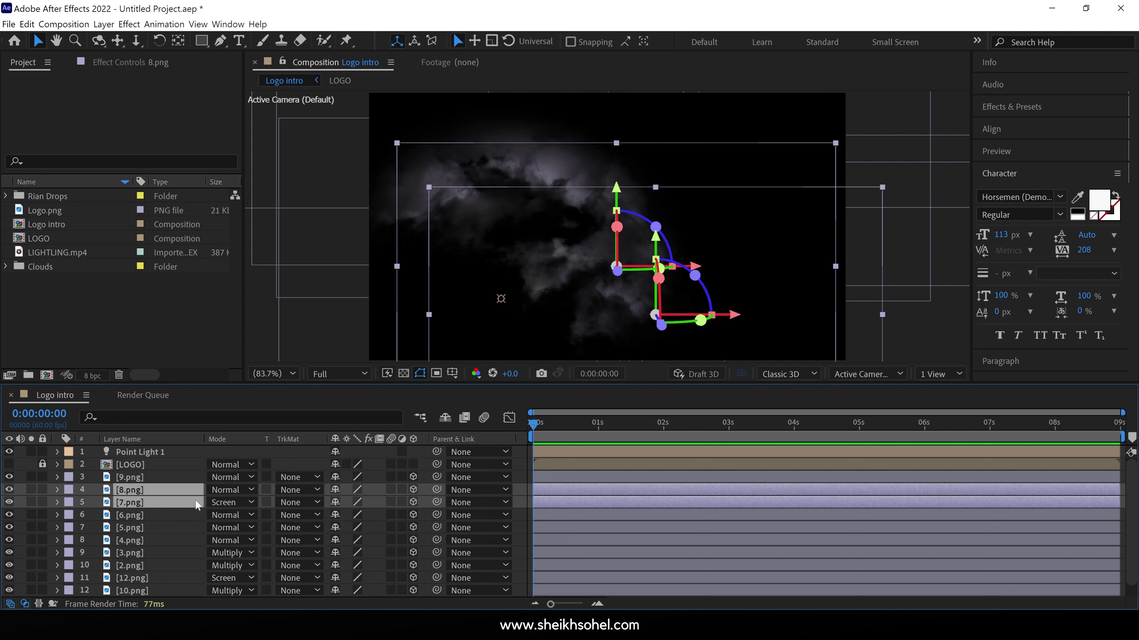
{"action": "left_click", "coordinate": [136, 481]}
{"action": "left_click", "coordinate": [134, 491], "text": "shift"}
{"action": "left_click", "coordinate": [251, 490]}
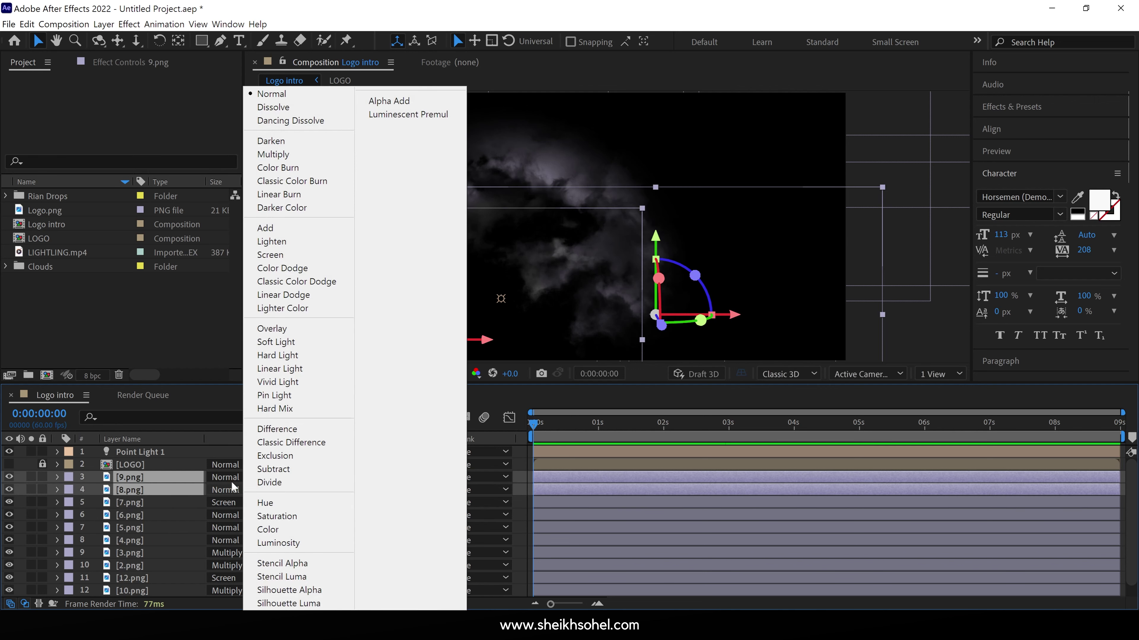
{"action": "left_click", "coordinate": [269, 255]}
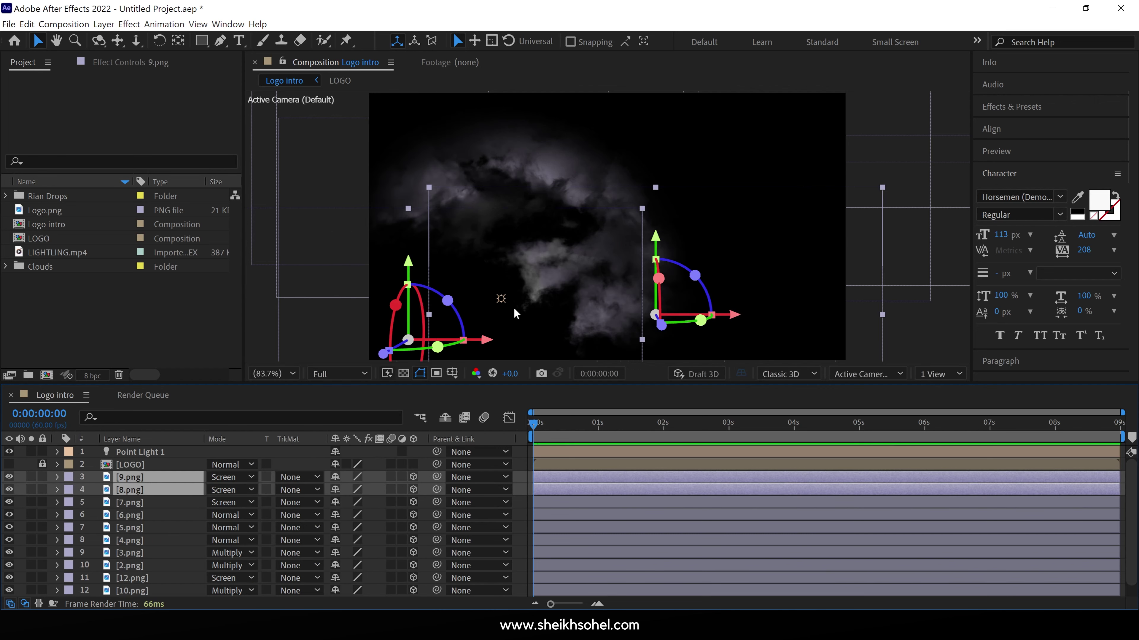
{"action": "left_click", "coordinate": [234, 477]}
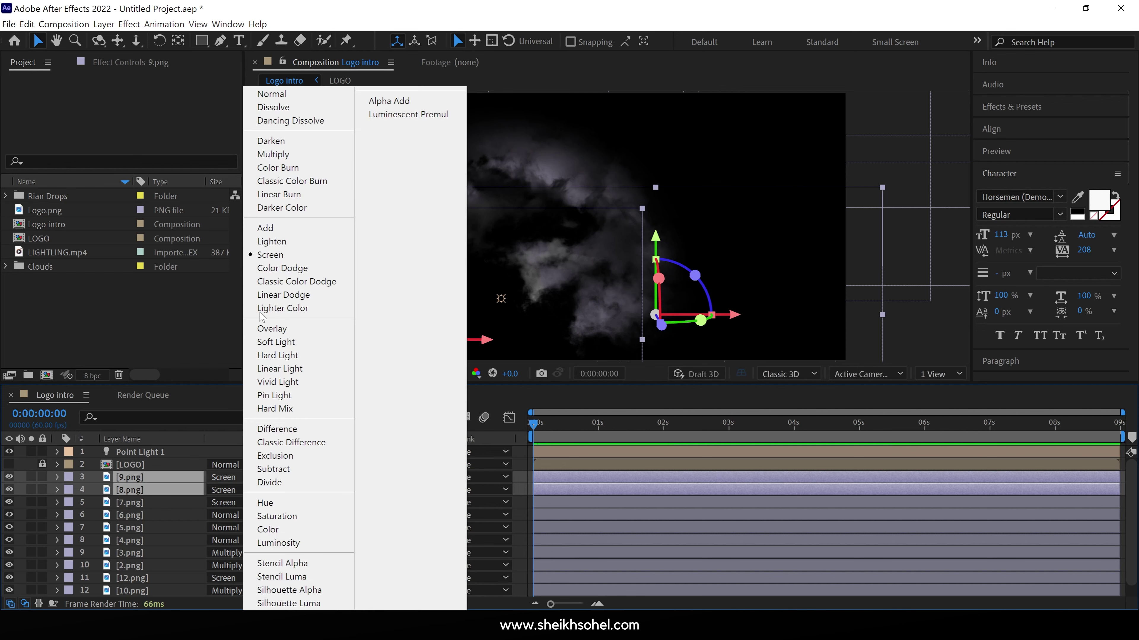
{"action": "left_click", "coordinate": [272, 153]}
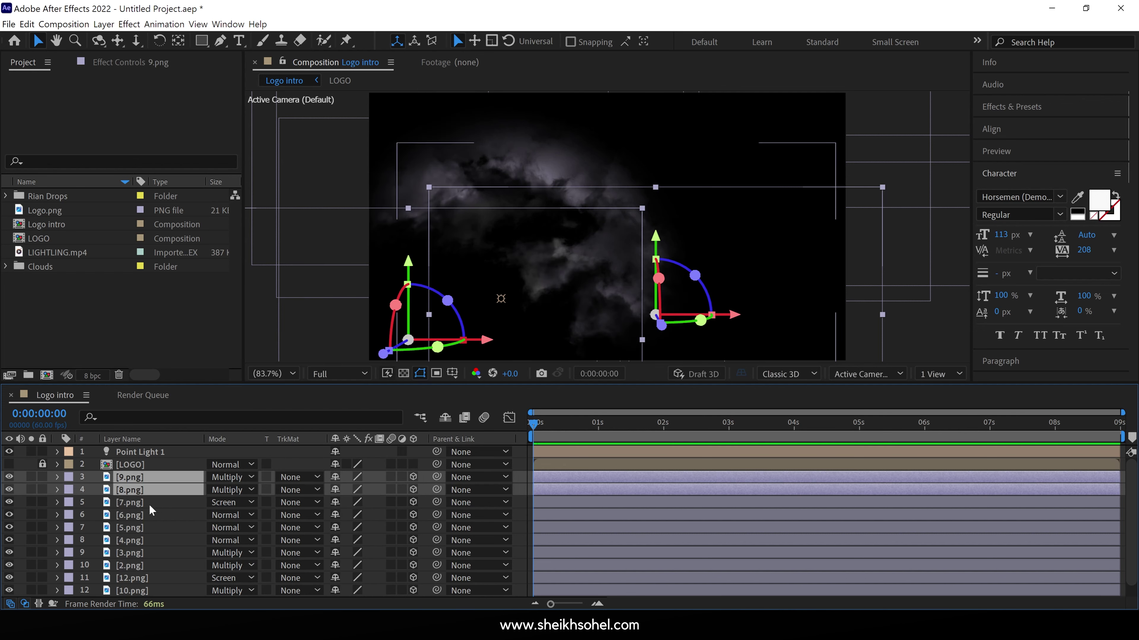
- Try the Screen blending mode on the 6.png and 5.png layers, and undo the change
{"action": "left_click", "coordinate": [135, 515]}
{"action": "left_click", "coordinate": [144, 527], "text": "shift"}
{"action": "left_click", "coordinate": [233, 527]}
{"action": "left_click", "coordinate": [280, 258]}
{"action": "key", "text": "ctrl+z"}
- Shift Point Light 1 slightly right along X within the lower-left clouds and check its Position property
{"action": "left_click", "coordinate": [143, 452]}
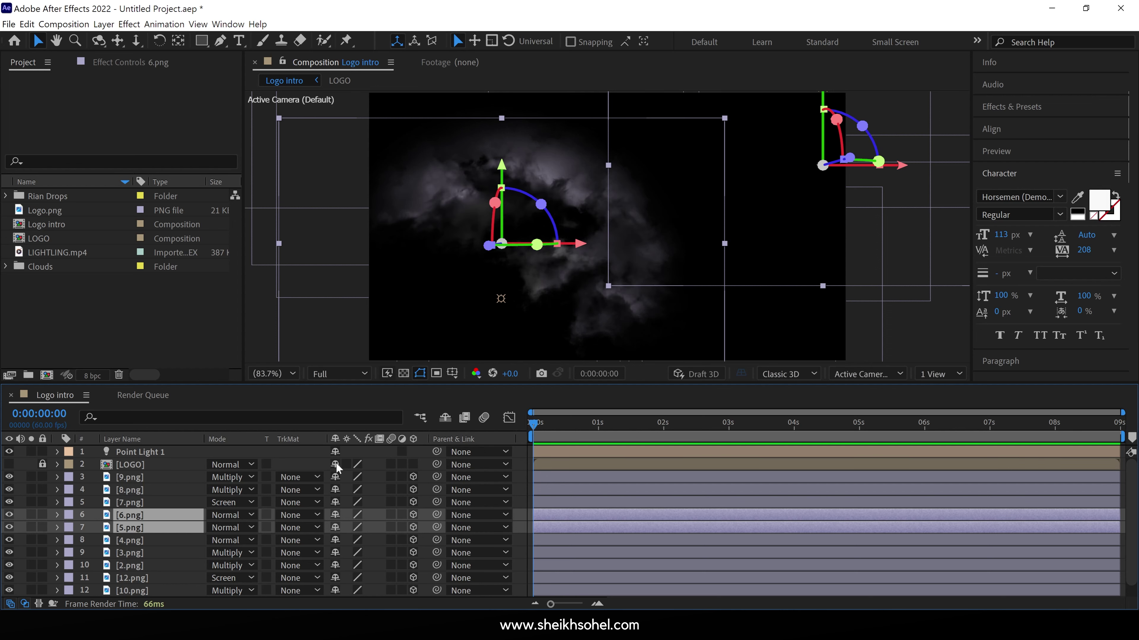
{"action": "left_click", "coordinate": [143, 453]}
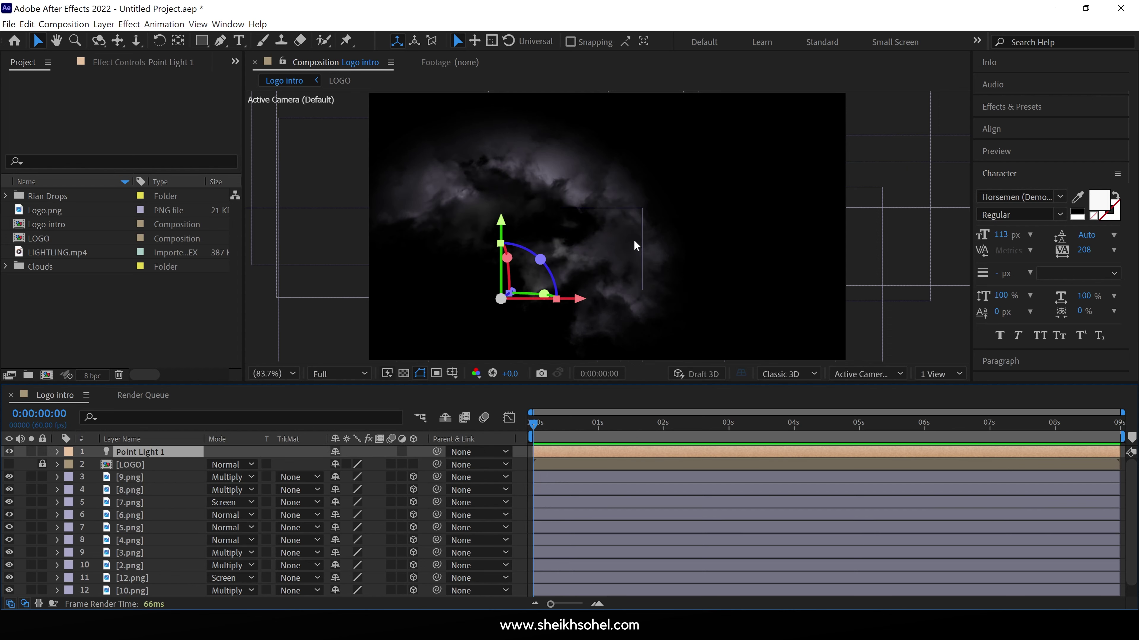
{"action": "mouse_move", "coordinate": [584, 304]}
{"action": "left_mouse_down"}
{"action": "mouse_move", "coordinate": [857, 312]}
{"action": "mouse_move", "coordinate": [524, 330]}
{"action": "mouse_move", "coordinate": [610, 310]}
{"action": "mouse_move", "coordinate": [588, 306]}
{"action": "left_mouse_up"}
{"action": "key", "text": "p"}
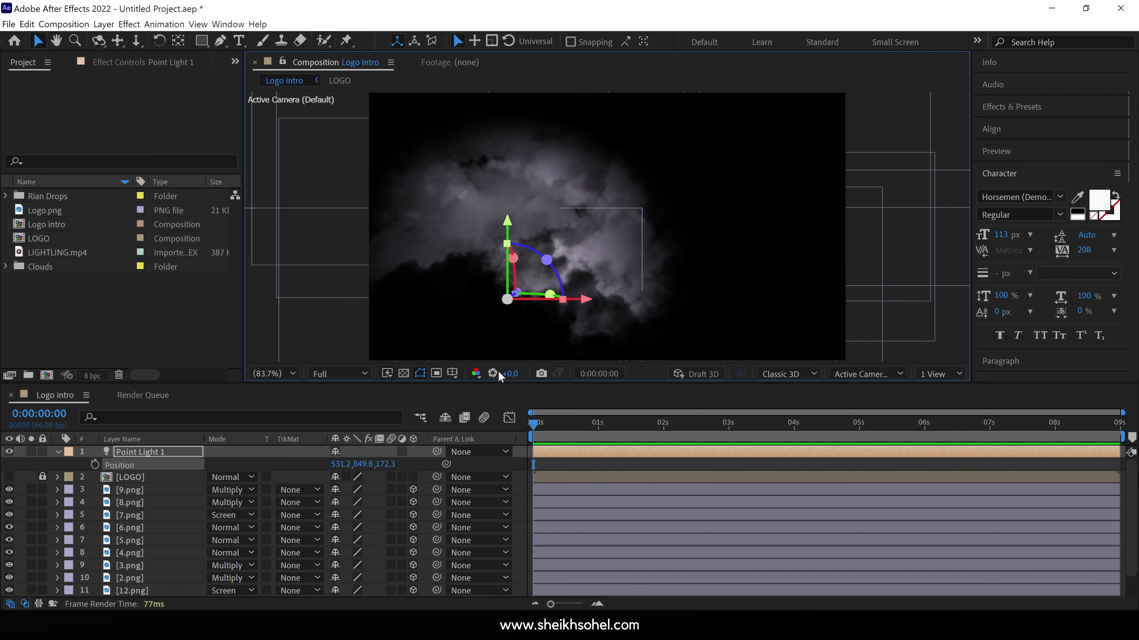
{"action": "left_click", "coordinate": [58, 452]}
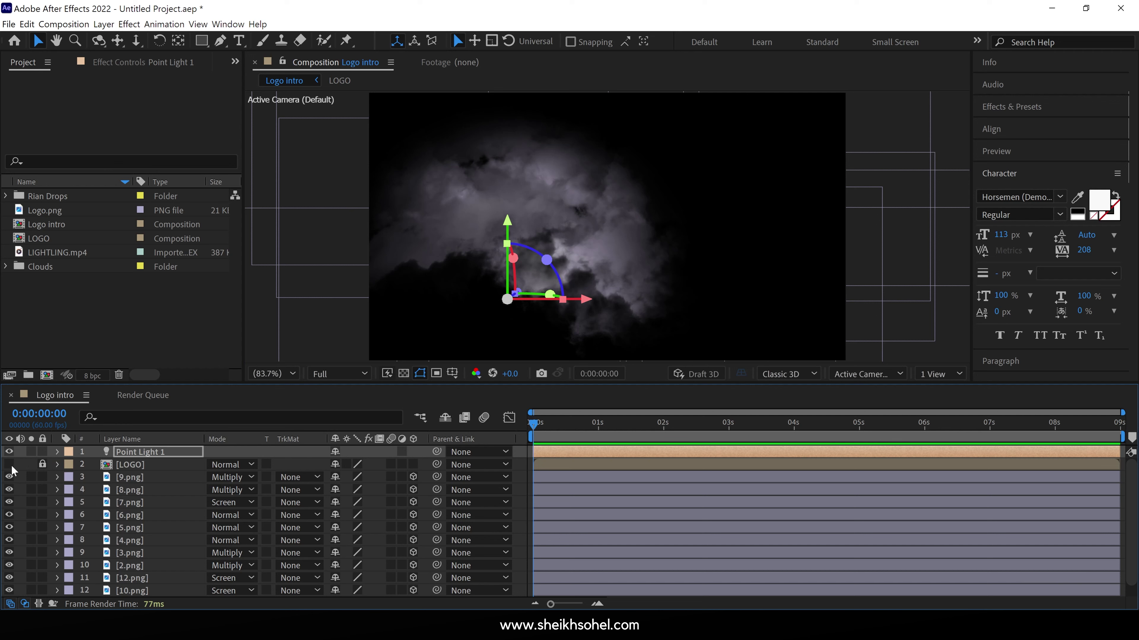
- Make the LOGO layer visible, unlock it and turn it into a 3D layer
{"action": "left_click", "coordinate": [9, 465]}
{"action": "left_click", "coordinate": [43, 464]}
{"action": "left_click", "coordinate": [150, 465]}
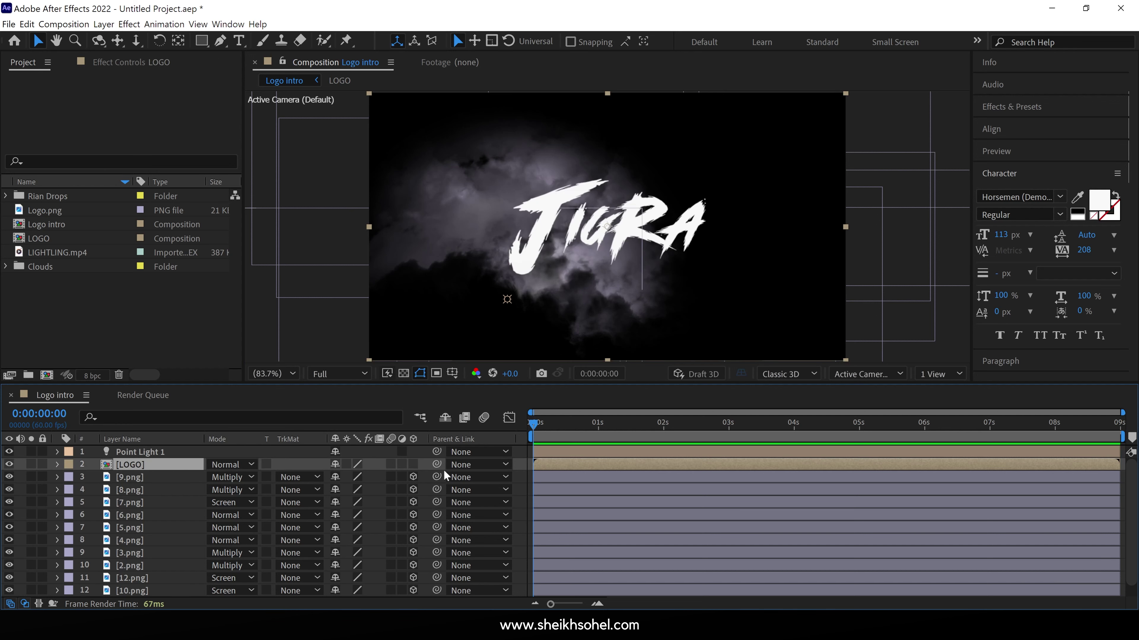
{"action": "left_click", "coordinate": [414, 466]}
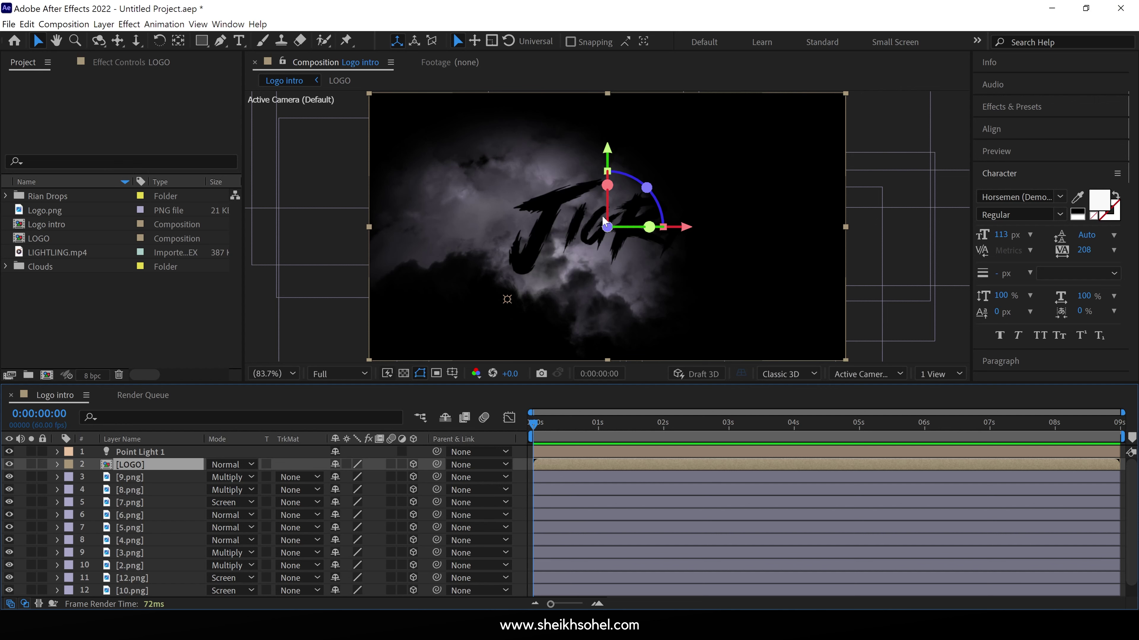
- Using 2 Views, bring Point Light 1 slightly forward along Z toward the logo in the Top view, and return to 1 View
{"action": "left_click", "coordinate": [939, 374]}
{"action": "left_click", "coordinate": [935, 406]}
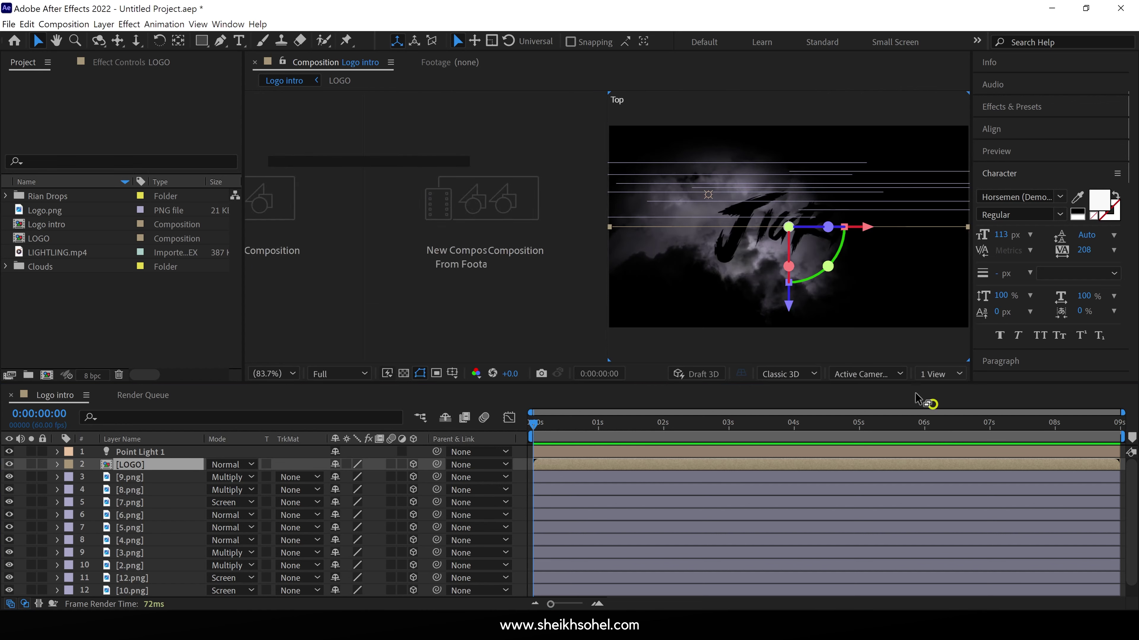
{"action": "left_click", "coordinate": [138, 453]}
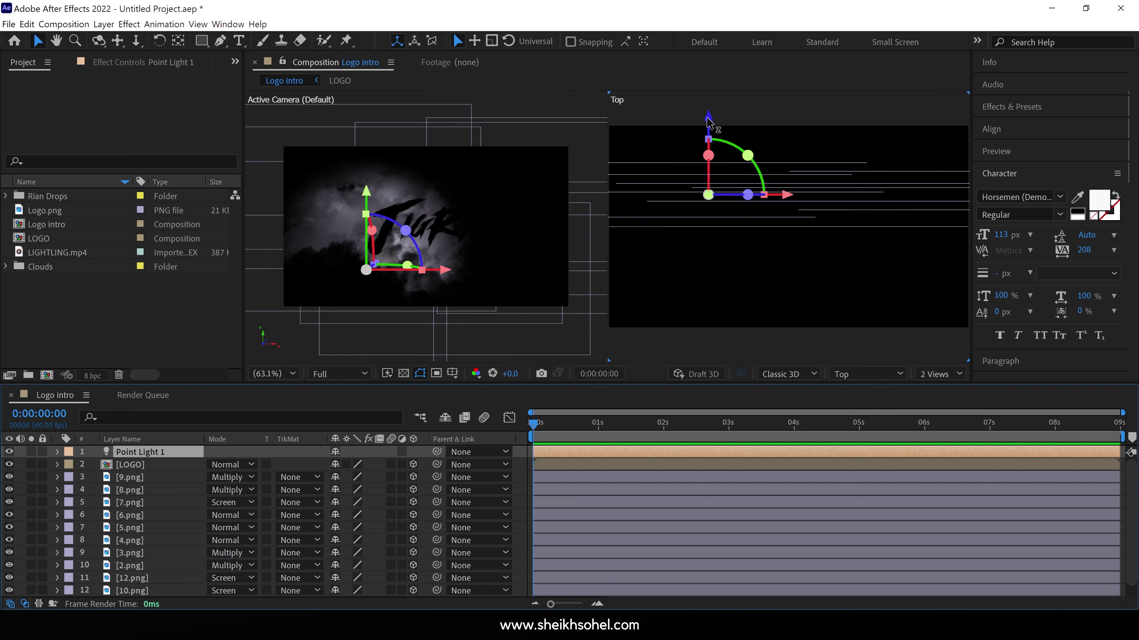
{"action": "mouse_move", "coordinate": [708, 117]}
{"action": "left_mouse_down"}
{"action": "mouse_move", "coordinate": [704, 207]}
{"action": "mouse_move", "coordinate": [716, 131]}
{"action": "left_mouse_up"}
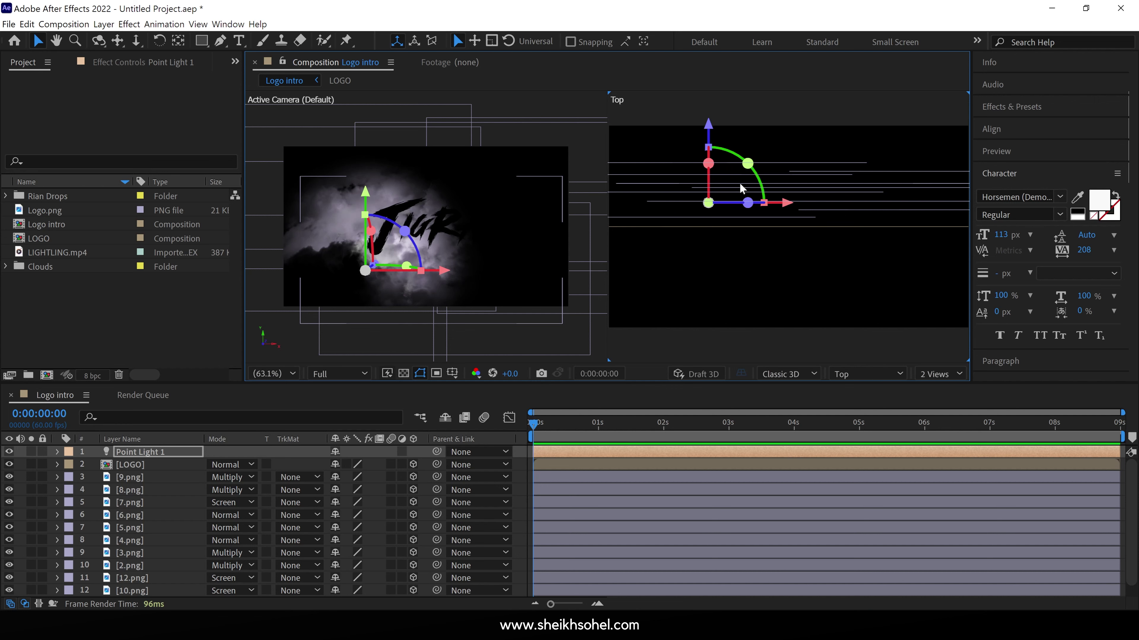
{"action": "left_click_drag", "start_coordinate": [708, 126], "coordinate": [707, 121]}
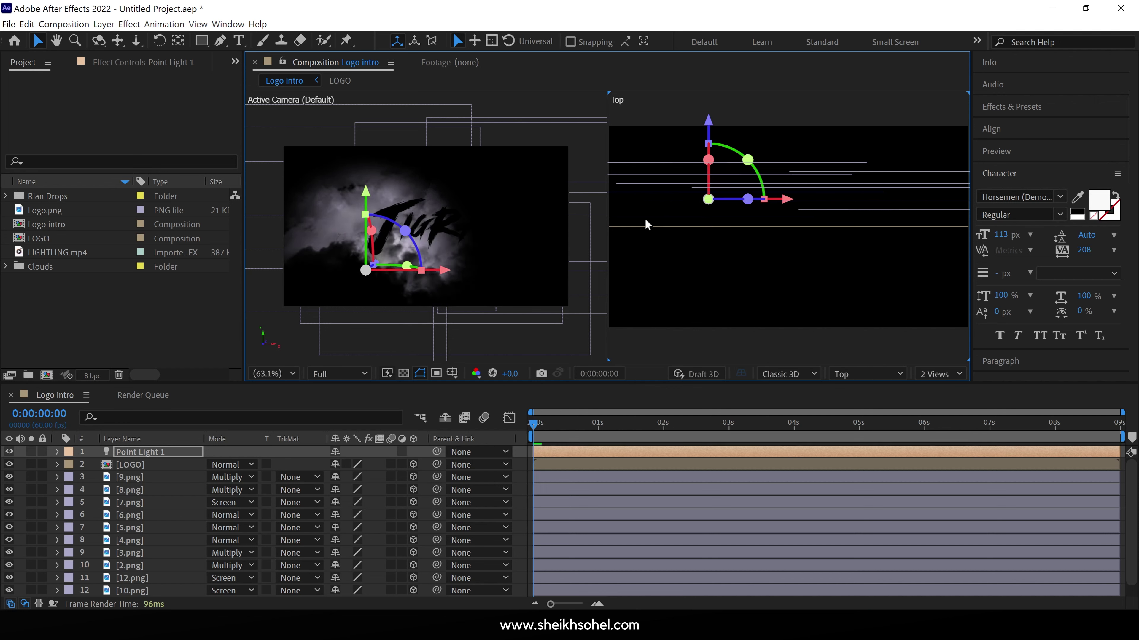
{"action": "left_click", "coordinate": [935, 374]}
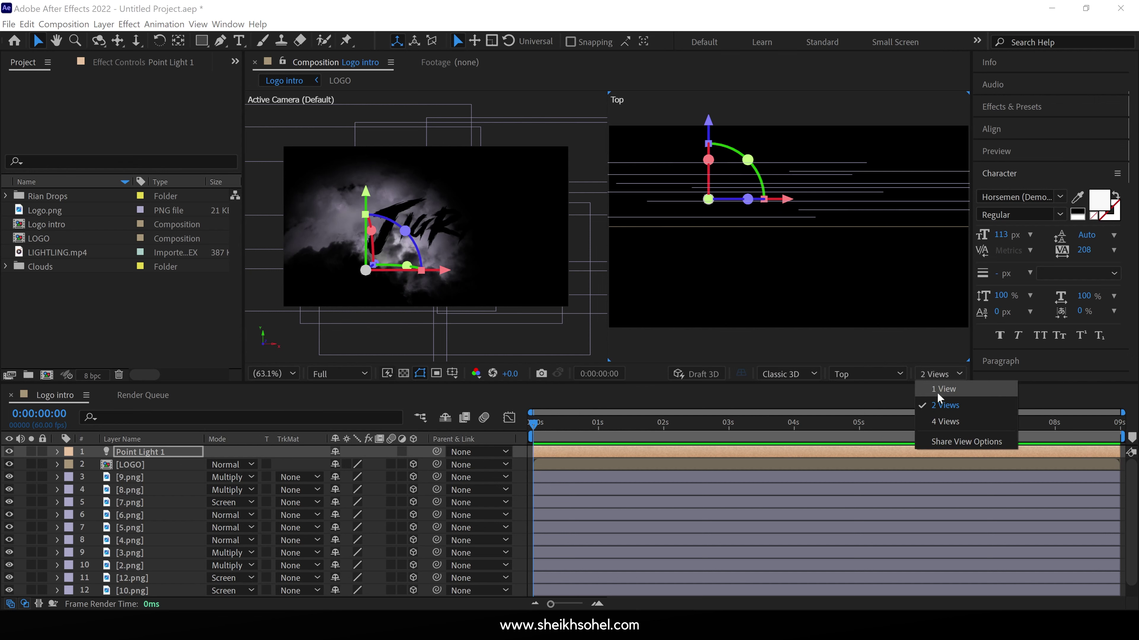
{"action": "left_click", "coordinate": [937, 392]}
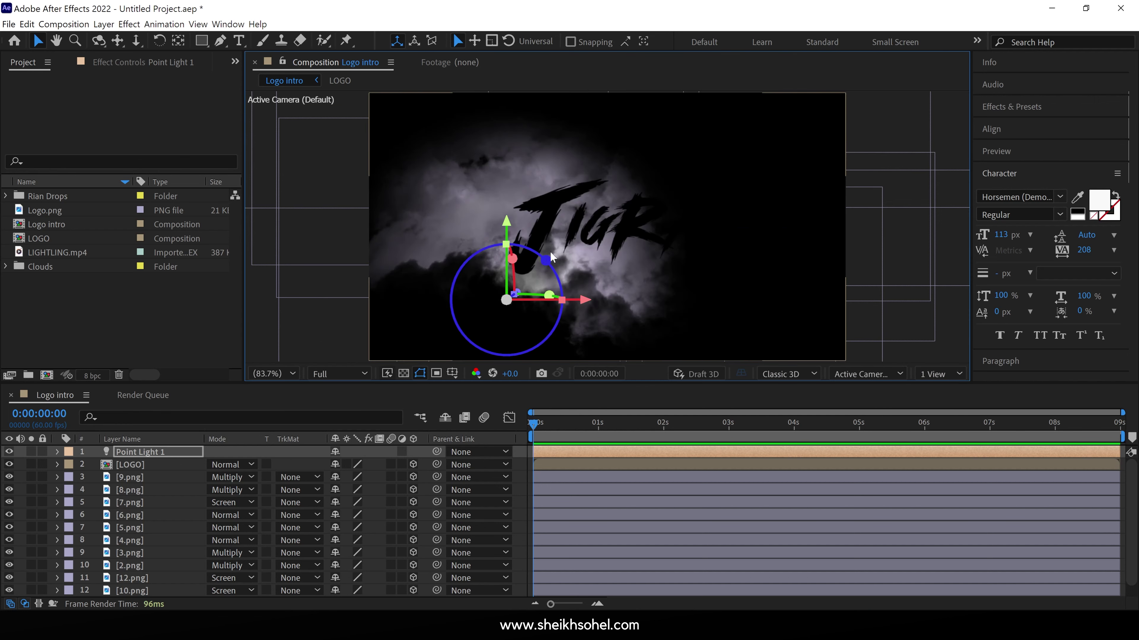
- Set Position keyframes for Point Light 1 at 0:00:00:08, 0:00:00:22 and 0:00:00:35, and return to the first keyframe
{"action": "left_click", "coordinate": [535, 424]}
{"action": "left_click_drag", "start_coordinate": [537, 423], "coordinate": [543, 423]}
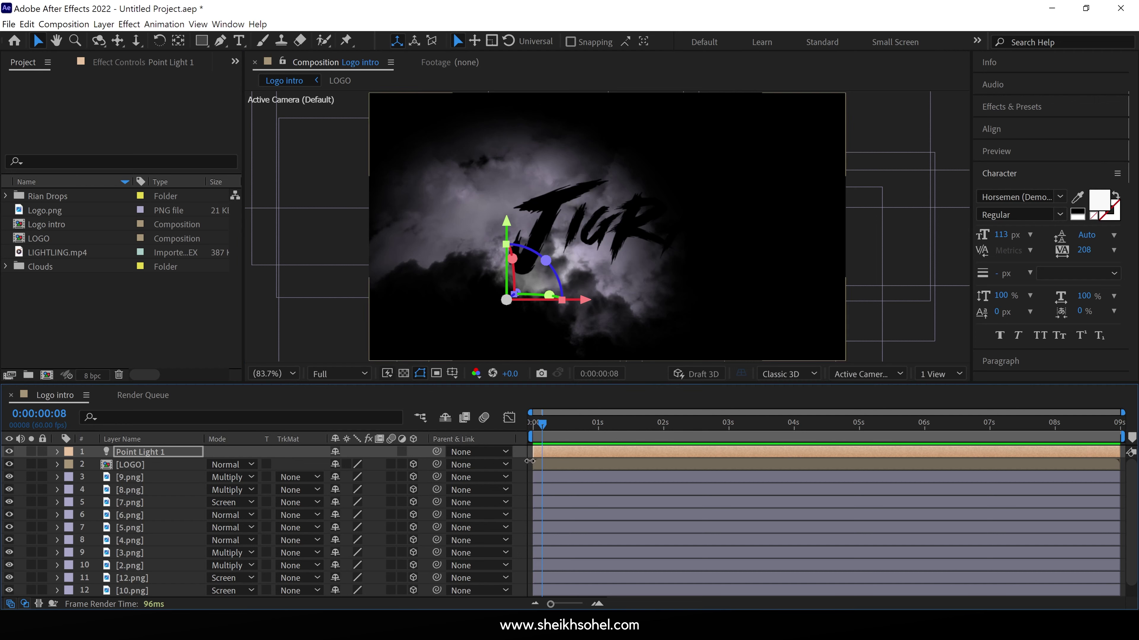
{"action": "key", "text": "p"}
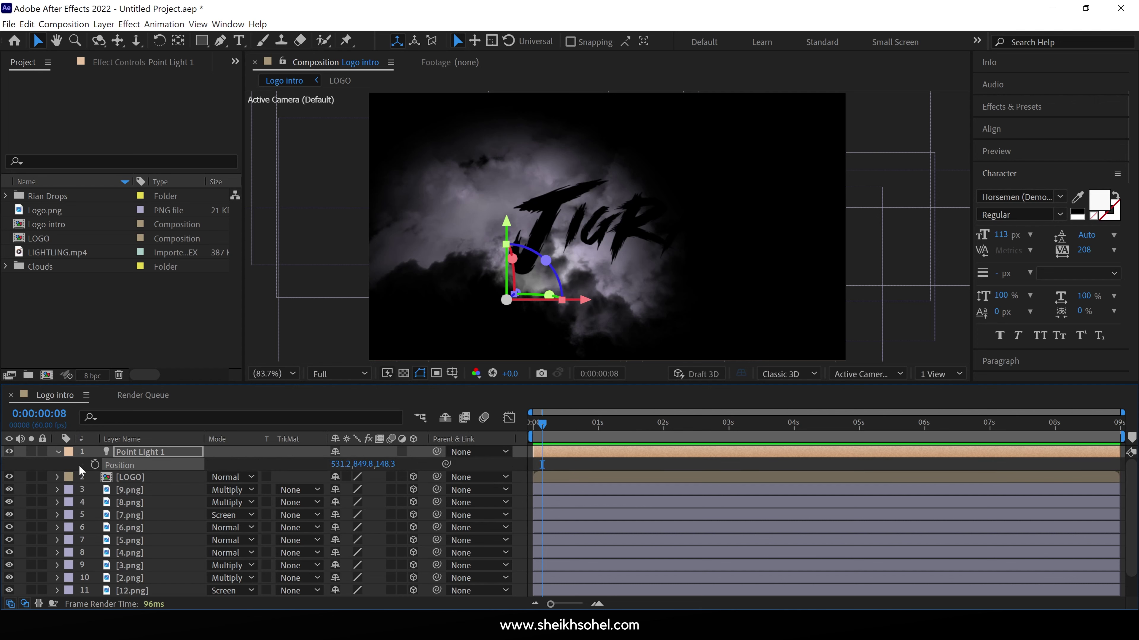
{"action": "left_click", "coordinate": [95, 465]}
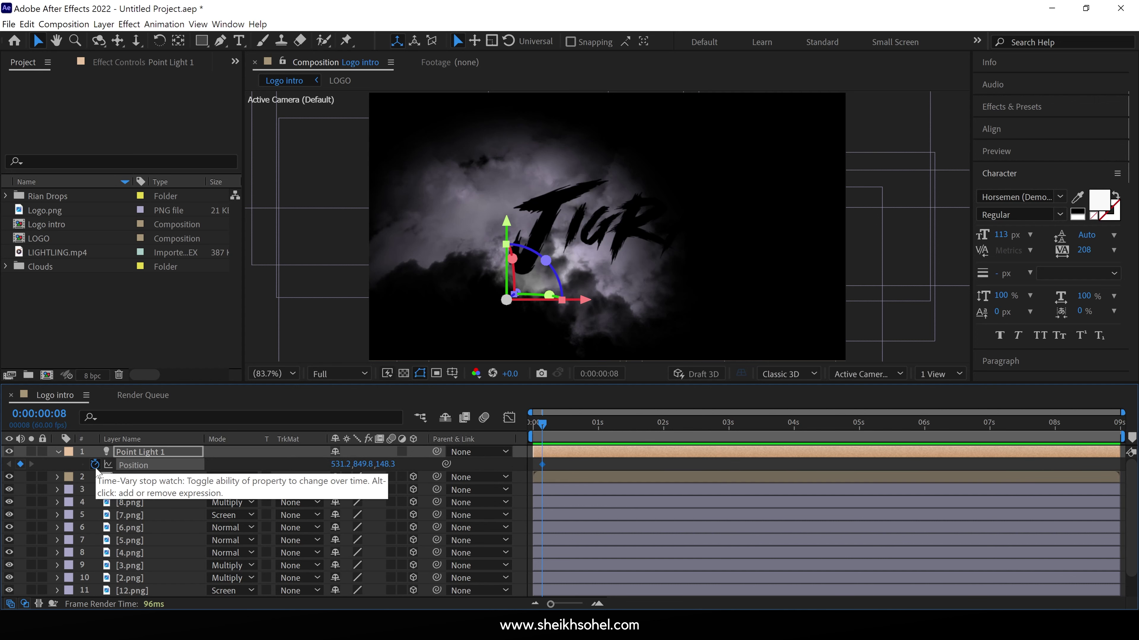
{"action": "left_click_drag", "start_coordinate": [542, 424], "coordinate": [556, 432]}
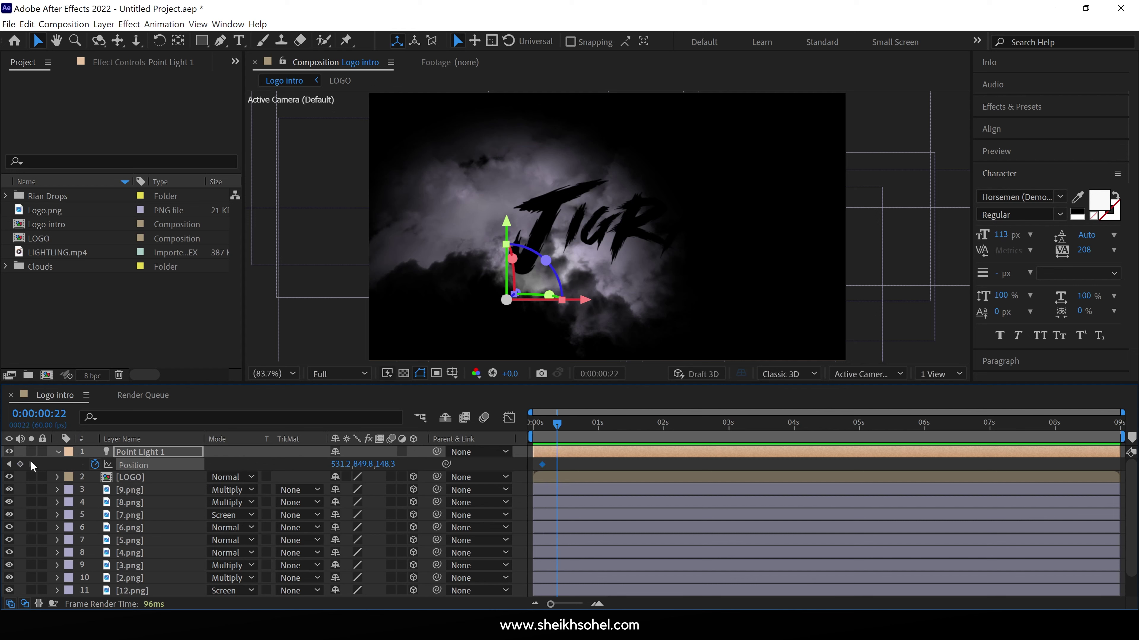
{"action": "mouse_move", "coordinate": [559, 424]}
{"action": "left_mouse_down"}
{"action": "mouse_move", "coordinate": [580, 423]}
{"action": "mouse_move", "coordinate": [543, 433]}
{"action": "left_mouse_up"}
{"action": "left_click", "coordinate": [388, 464]}
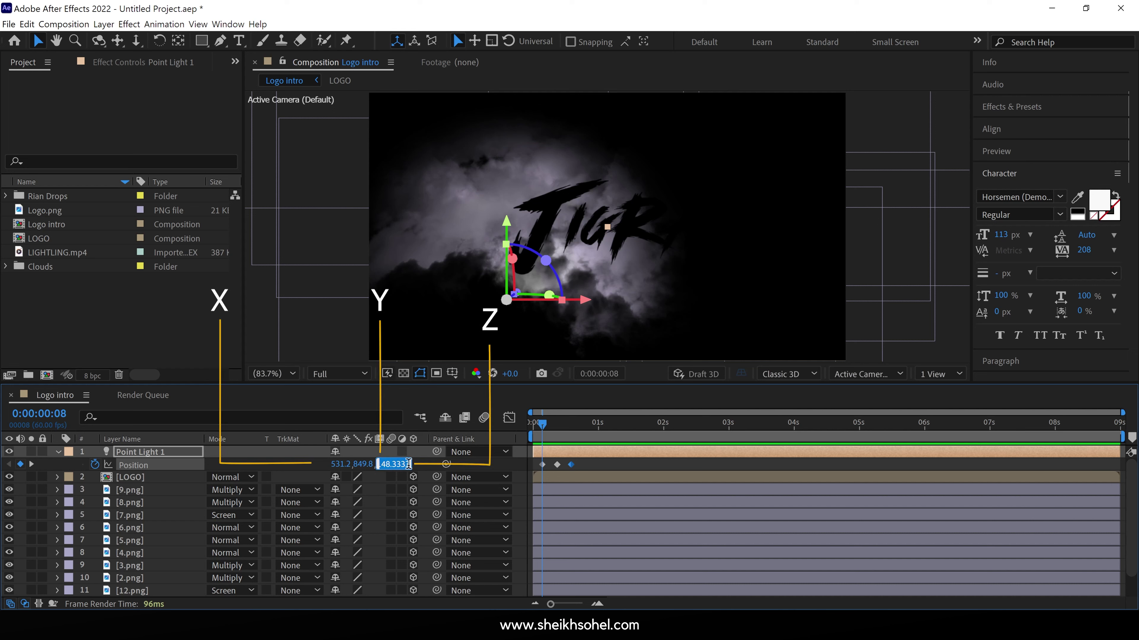
{"action": "left_click", "coordinate": [381, 471]}
{"action": "left_click", "coordinate": [340, 466]}
{"action": "left_click", "coordinate": [379, 466]}
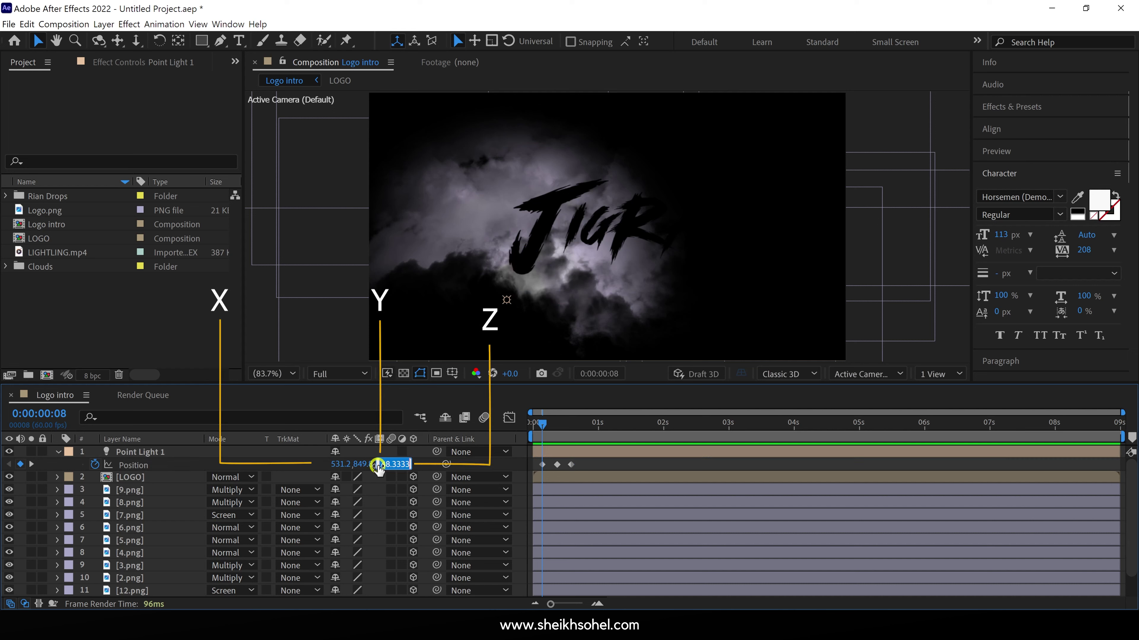
{"action": "left_click", "coordinate": [358, 475]}
{"action": "left_click", "coordinate": [388, 465]}
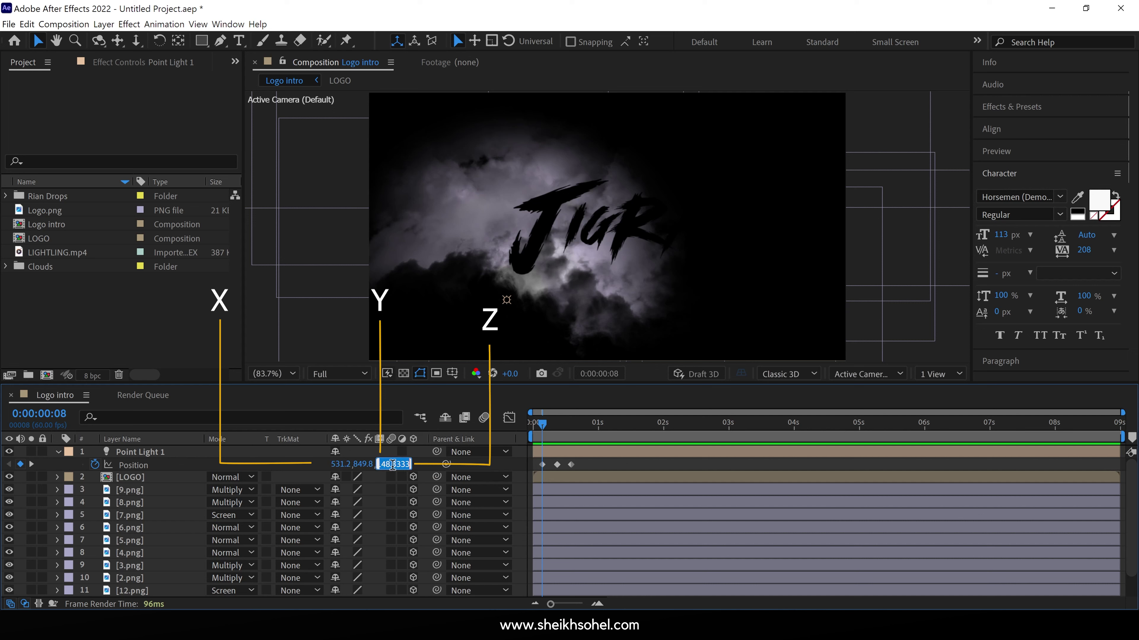
{"action": "left_click", "coordinate": [426, 469]}
- Set Point Light 1's Z position to 476.3 at 0:00:00:08 and copy that keyframe to 0:00:00:35
{"action": "mouse_move", "coordinate": [384, 471]}
{"action": "left_mouse_down"}
{"action": "mouse_move", "coordinate": [639, 476]}
{"action": "mouse_move", "coordinate": [623, 496]}
{"action": "left_mouse_up"}
{"action": "left_click", "coordinate": [541, 469]}
{"action": "left_click_drag", "start_coordinate": [540, 468], "coordinate": [536, 469]}
{"action": "left_click_drag", "start_coordinate": [543, 423], "coordinate": [565, 469]}
{"action": "key", "text": "ctrl+v"}
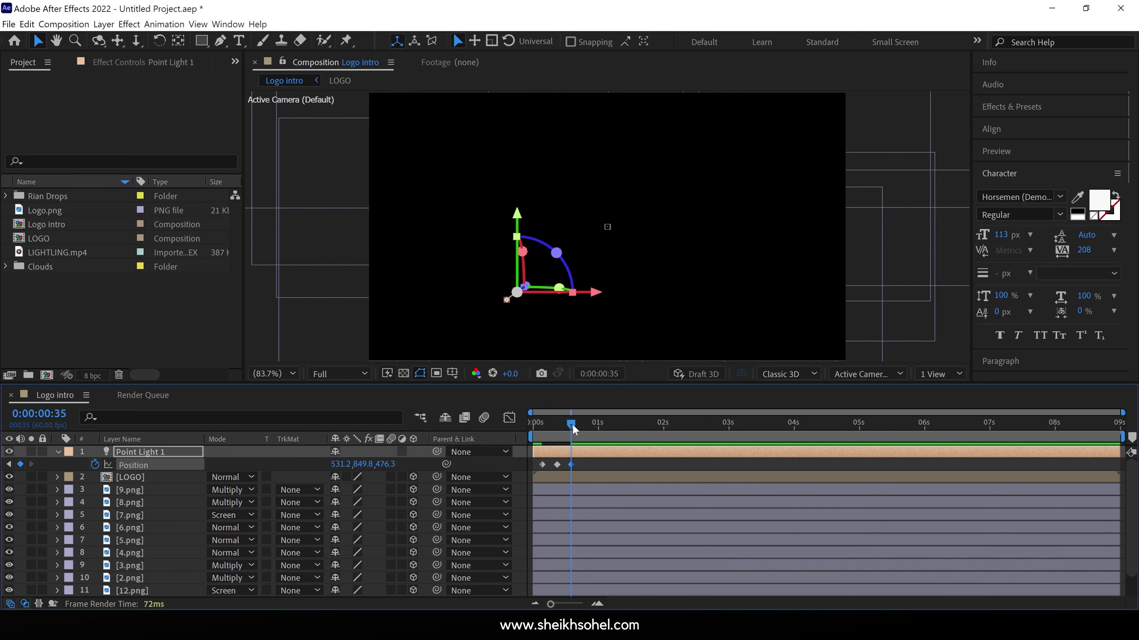
- Preview the light flash with the work area ending at 0:00:00:50, and extend the work area to about 3.5 seconds
{"action": "left_click", "coordinate": [586, 421]}
{"action": "key", "text": "n"}
{"action": "key", "text": "space"}
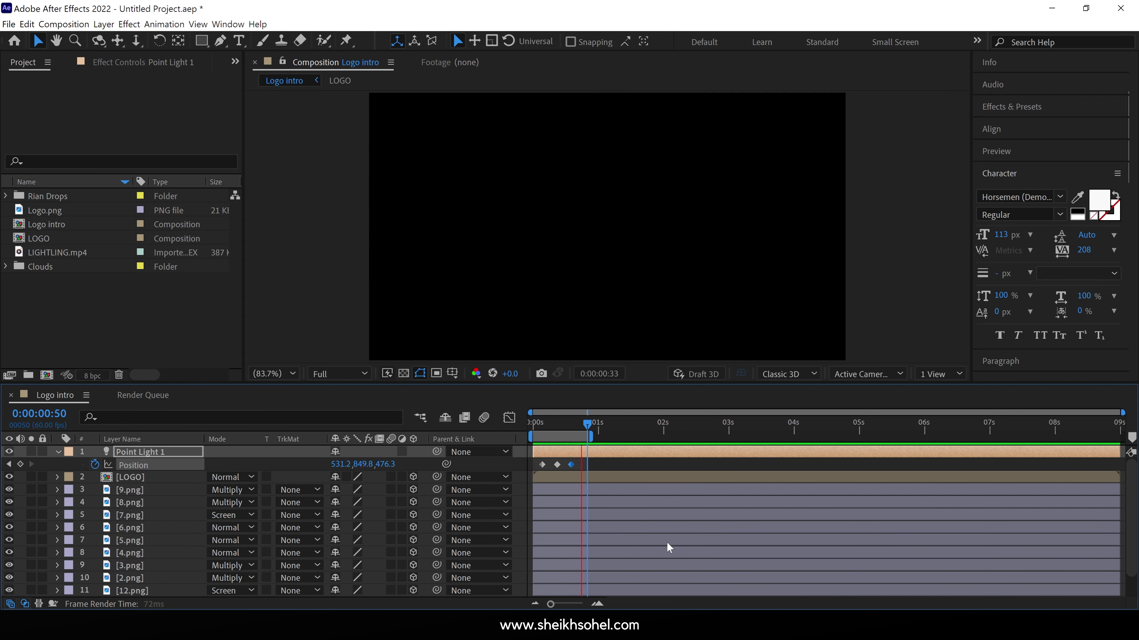
{"action": "key", "text": "space"}
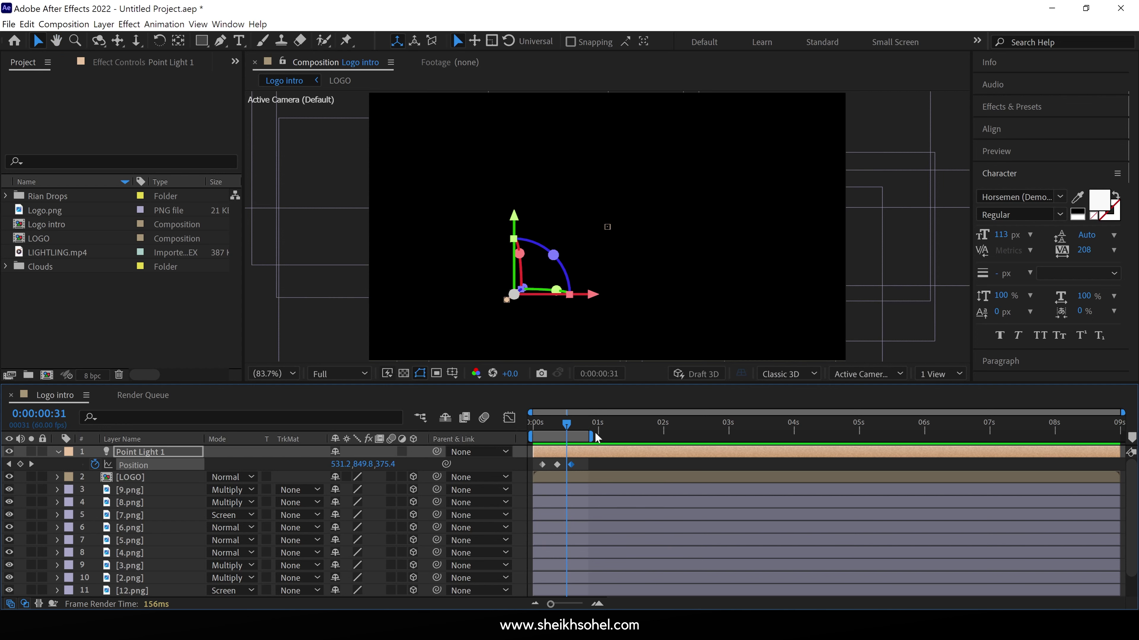
{"action": "left_click_drag", "start_coordinate": [595, 434], "coordinate": [767, 446]}
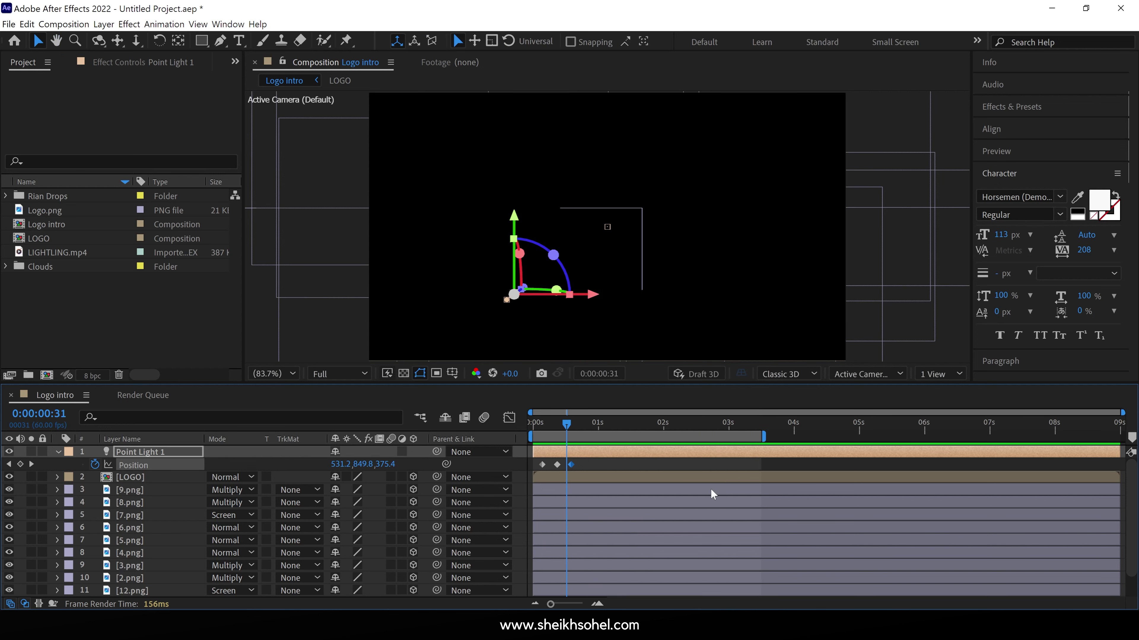
- Duplicate Point Light 1 at 0:00:01:01, starting the duplicate at that time and trimming the original's end to it
{"action": "left_click_drag", "start_coordinate": [567, 432], "coordinate": [600, 433]}
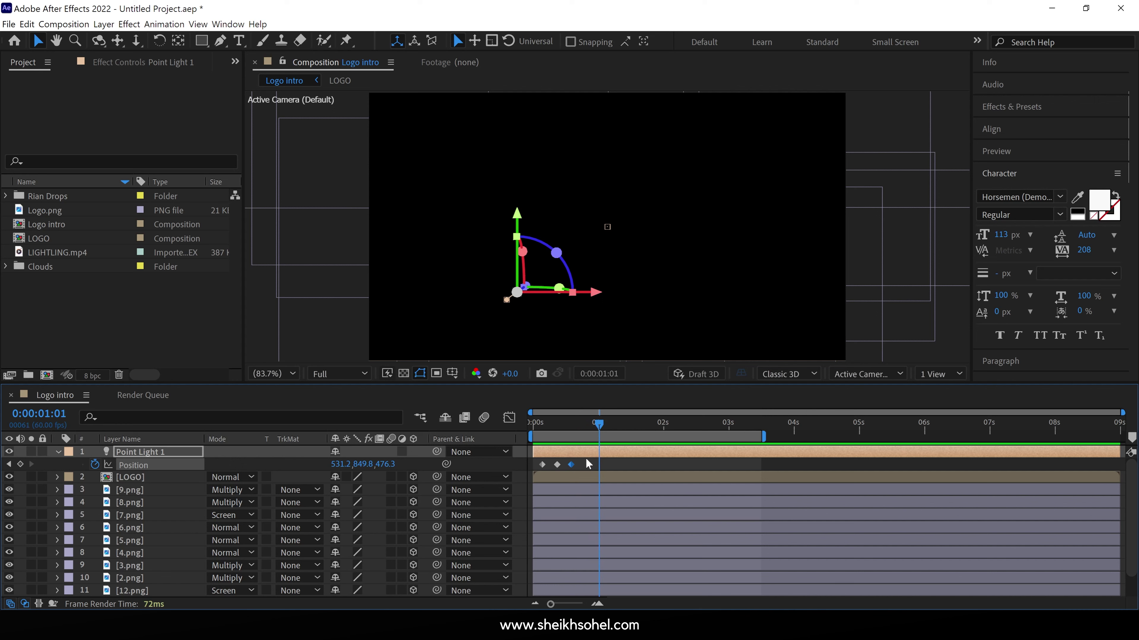
{"action": "key", "text": "ctrl+d"}
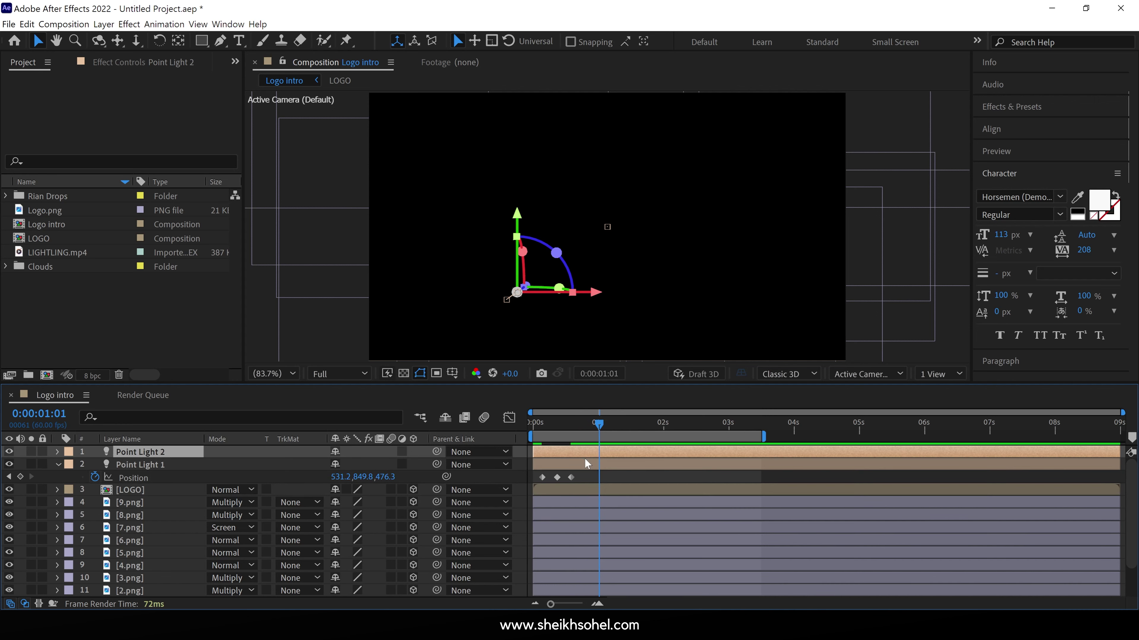
{"action": "left_click_drag", "start_coordinate": [536, 451], "coordinate": [582, 455]}
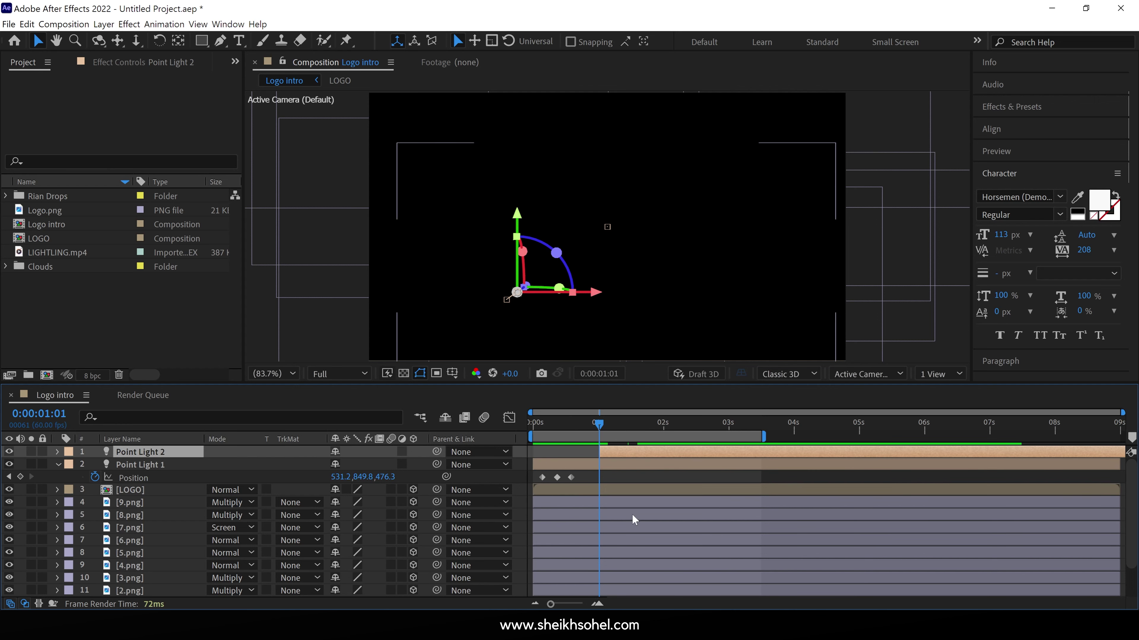
{"action": "left_click", "coordinate": [620, 463]}
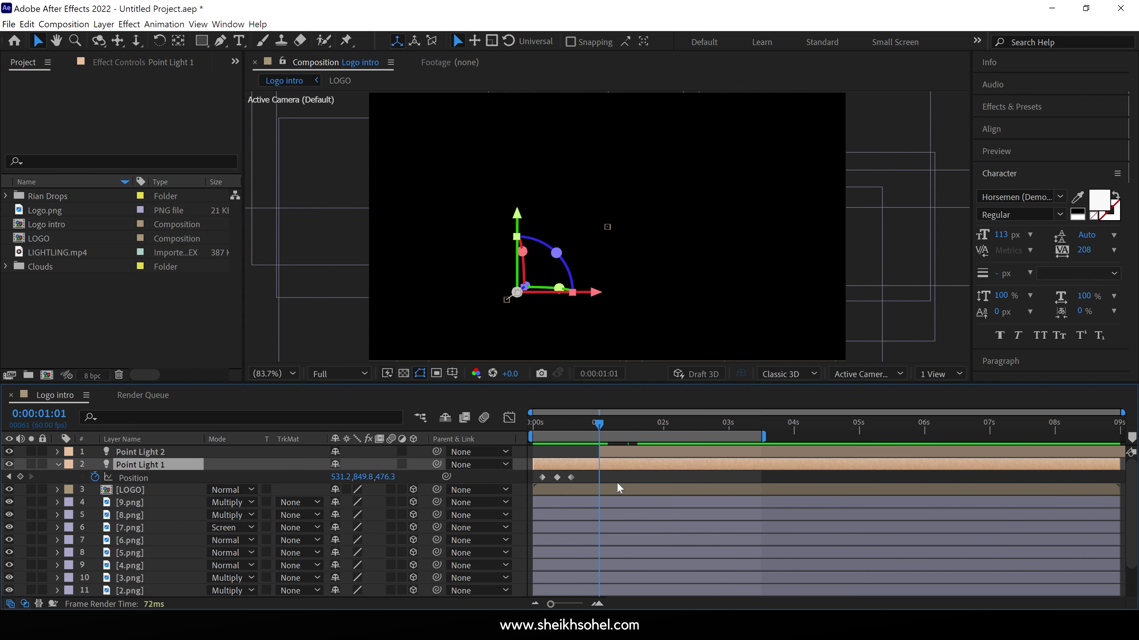
{"action": "key", "text": "alt+bracketright"}
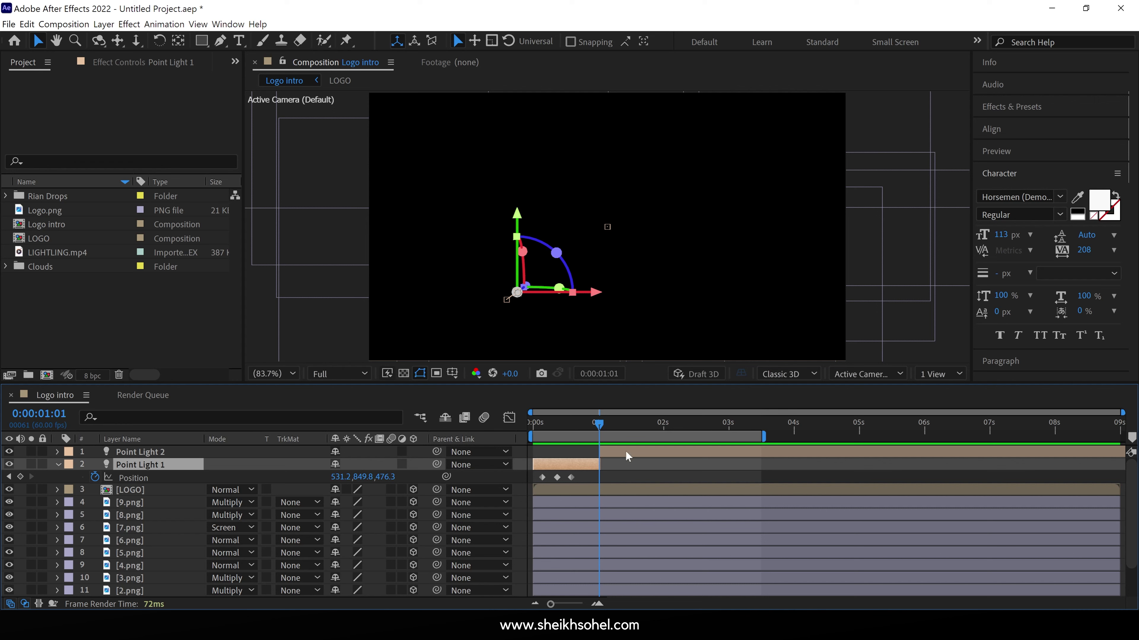
- Reveal Point Light 2's Position keyframes and shift them earlier so the first sits at about 0:00:01:01
{"action": "left_click", "coordinate": [625, 450]}
{"action": "key", "text": "p"}
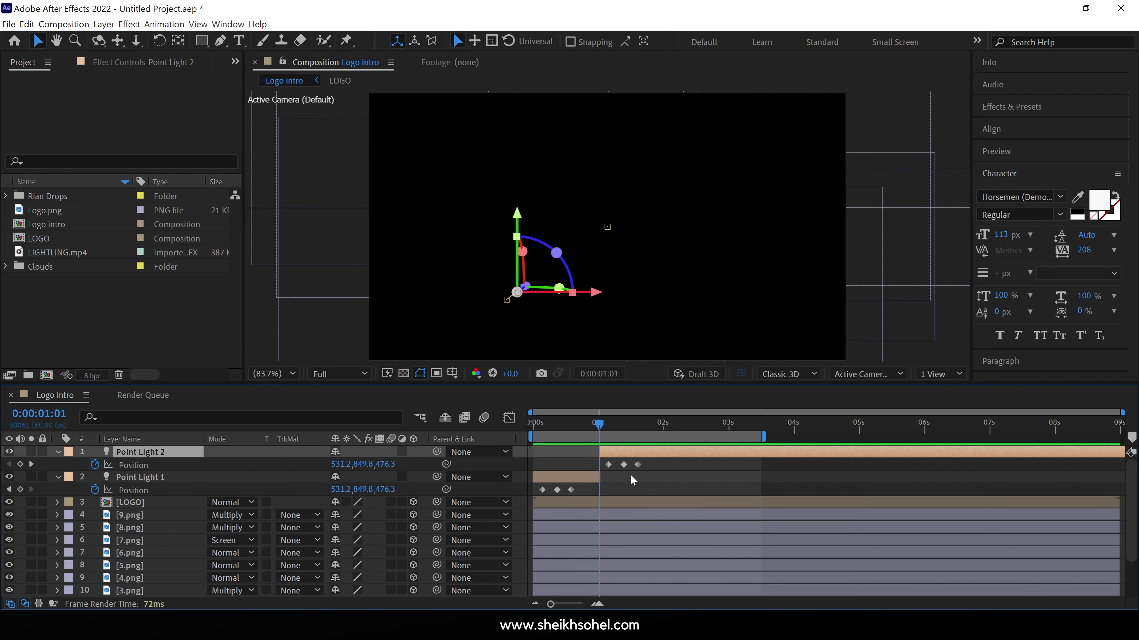
{"action": "mouse_move", "coordinate": [662, 462]}
{"action": "left_mouse_down"}
{"action": "mouse_move", "coordinate": [600, 468]}
{"action": "mouse_move", "coordinate": [609, 485]}
{"action": "left_mouse_up"}
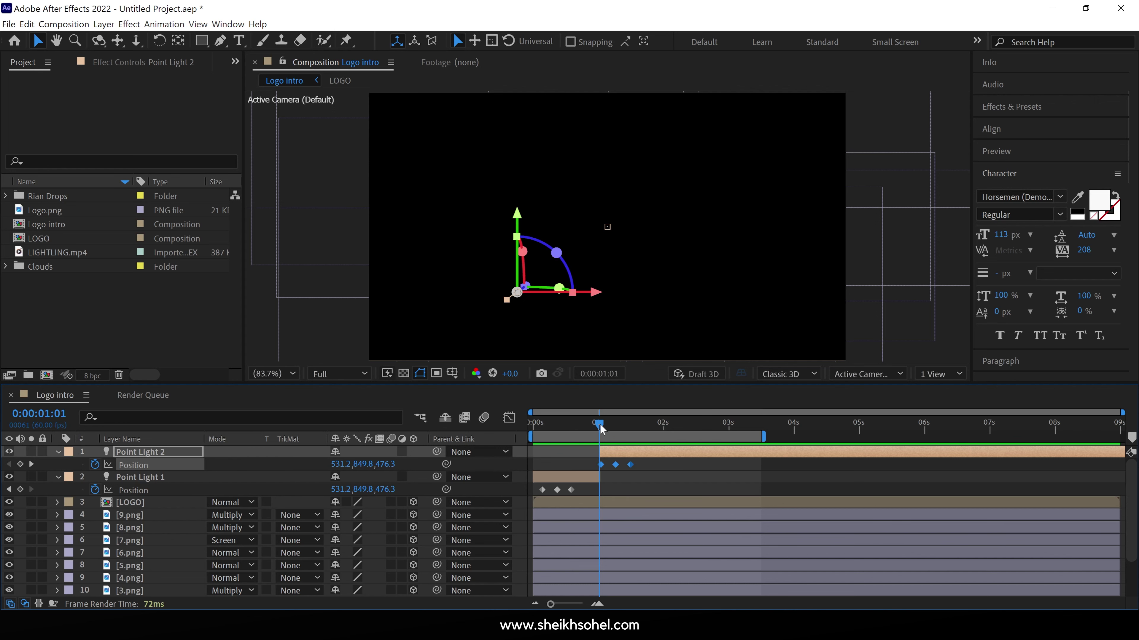
- At 0:00:01:16, move Point Light 2 right to X 1456.6 and replace all its Position keyframes with a single new one
{"action": "left_click_drag", "start_coordinate": [600, 424], "coordinate": [616, 423]}
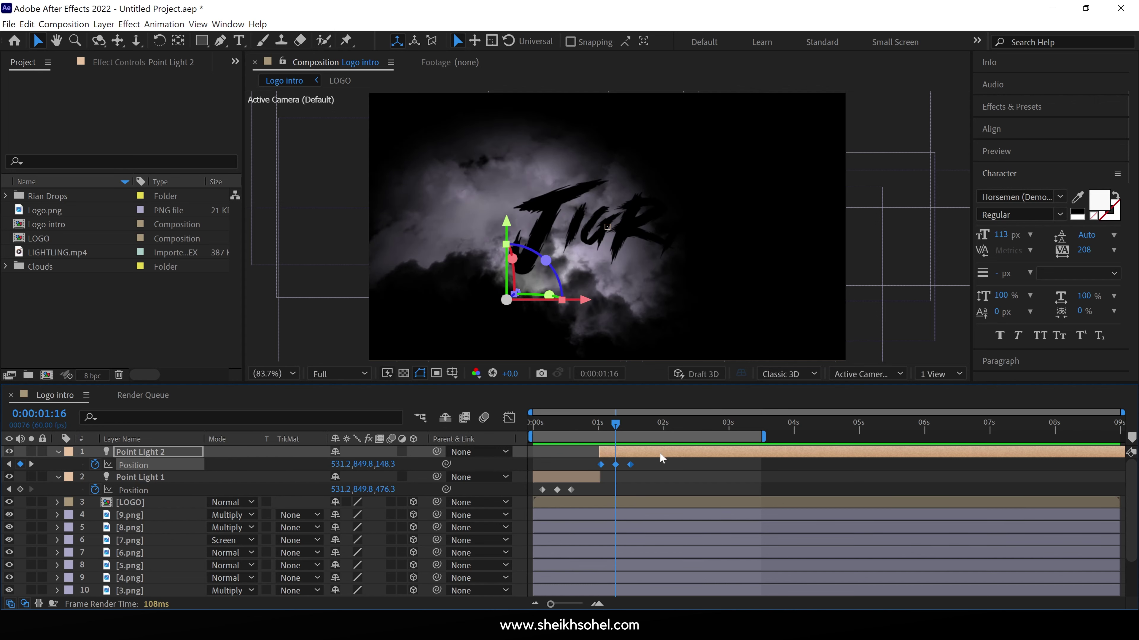
{"action": "left_click_drag", "start_coordinate": [583, 300], "coordinate": [849, 307]}
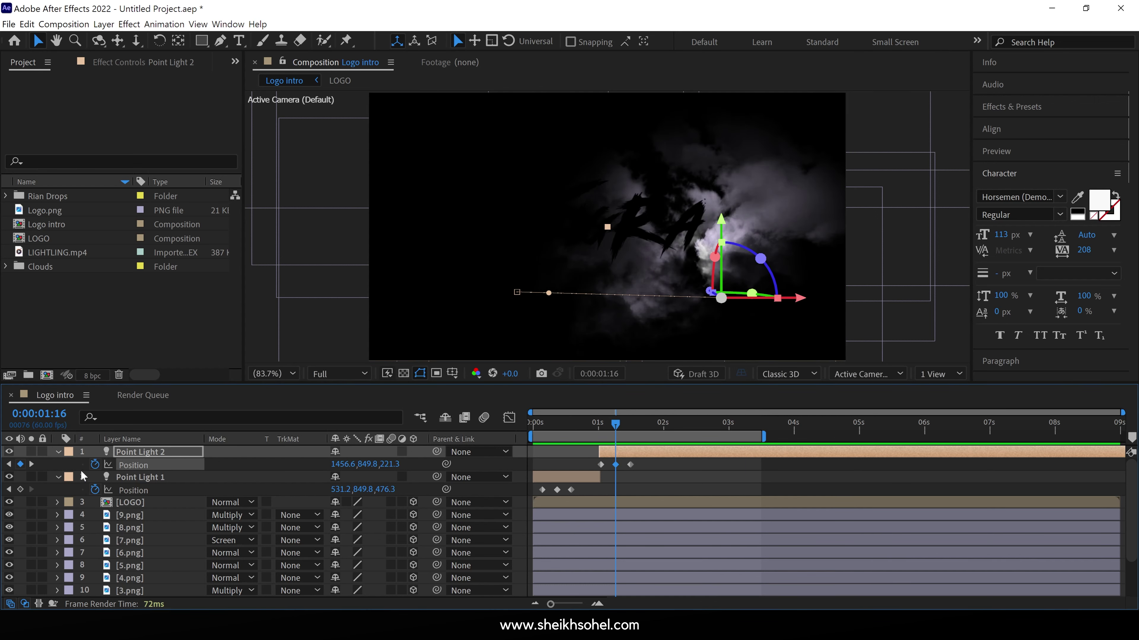
{"action": "left_click", "coordinate": [94, 465]}
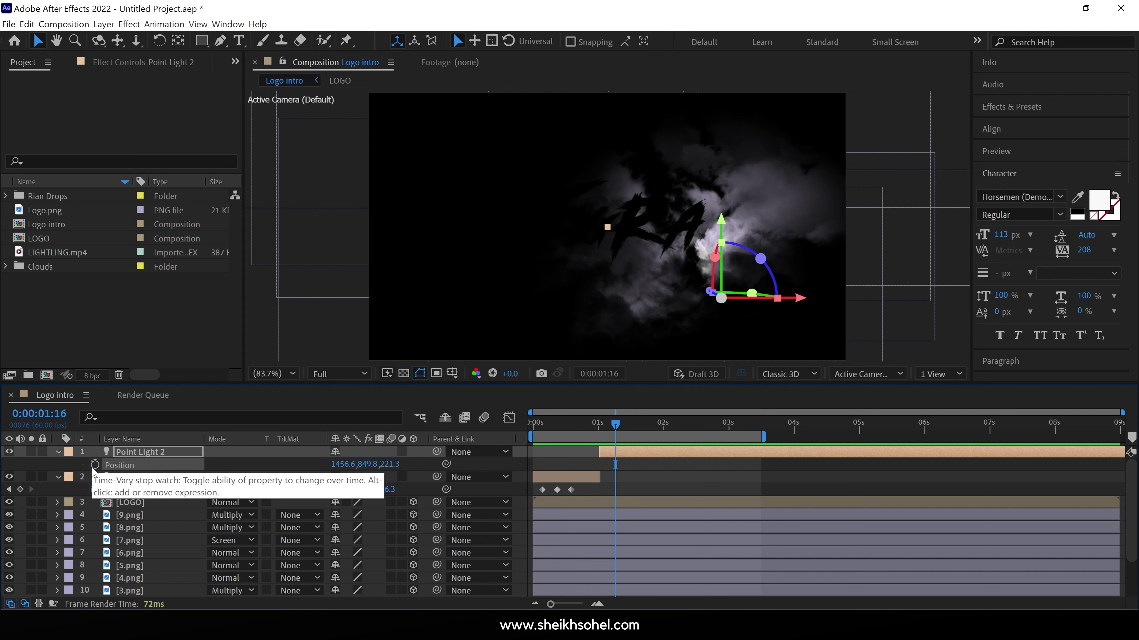
{"action": "left_click", "coordinate": [94, 466]}
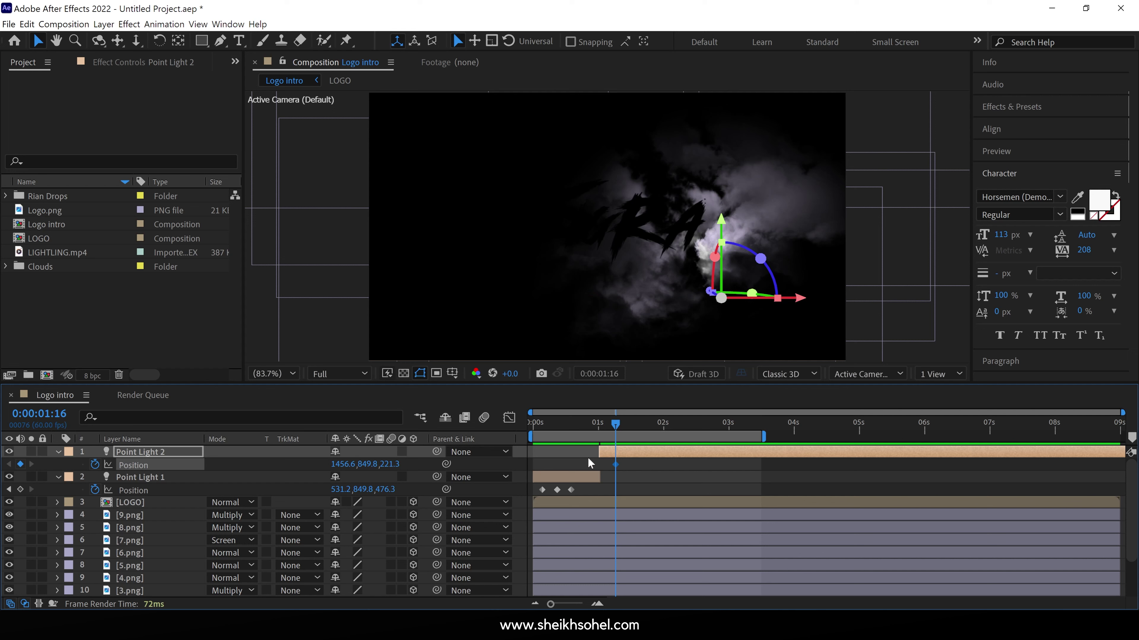
- Set Point Light 2's Z position to 1181.3 at 0:00:01:01 and copy that keyframe to 0:00:01:34
{"action": "left_click_drag", "start_coordinate": [618, 429], "coordinate": [599, 433]}
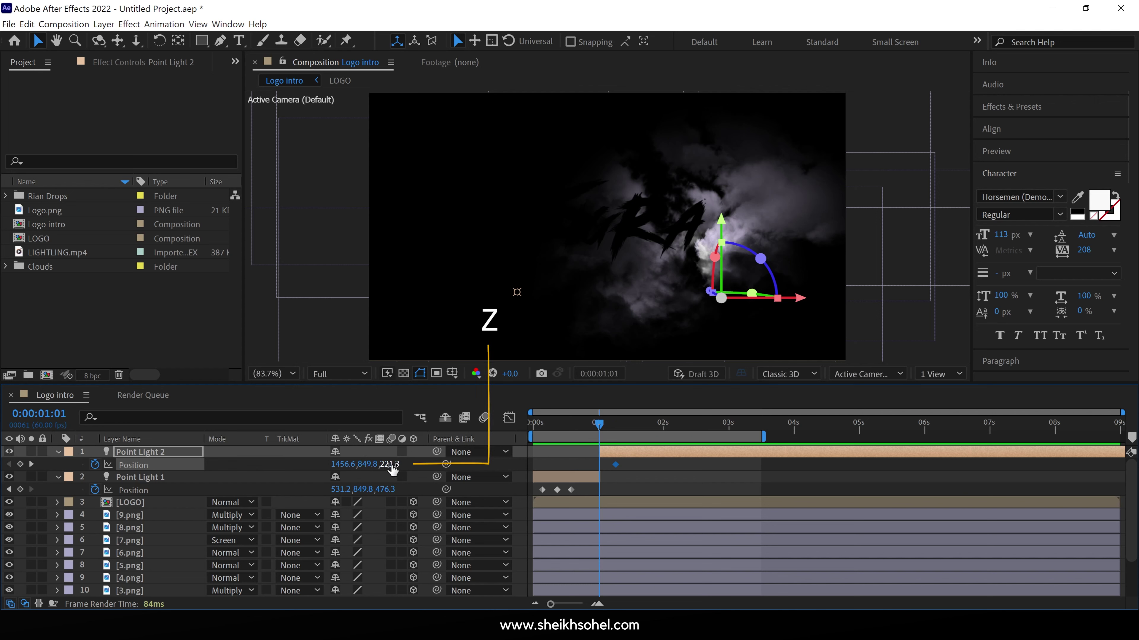
{"action": "mouse_move", "coordinate": [384, 465]}
{"action": "left_mouse_down"}
{"action": "mouse_move", "coordinate": [994, 482]}
{"action": "mouse_move", "coordinate": [1135, 500]}
{"action": "left_mouse_up"}
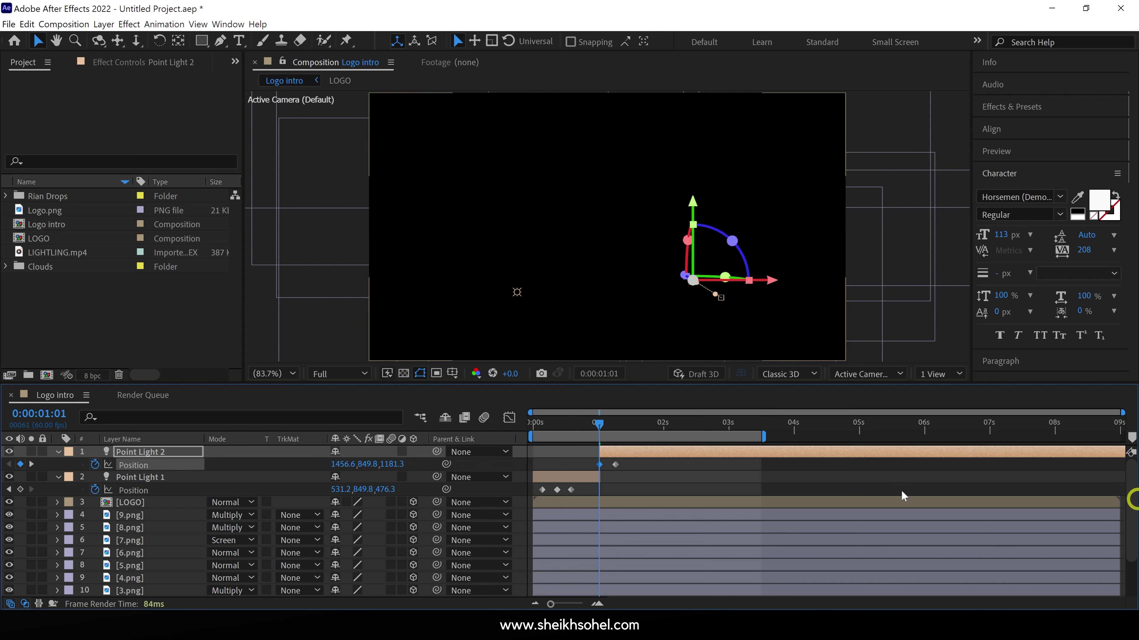
{"action": "left_click_drag", "start_coordinate": [610, 425], "coordinate": [637, 433]}
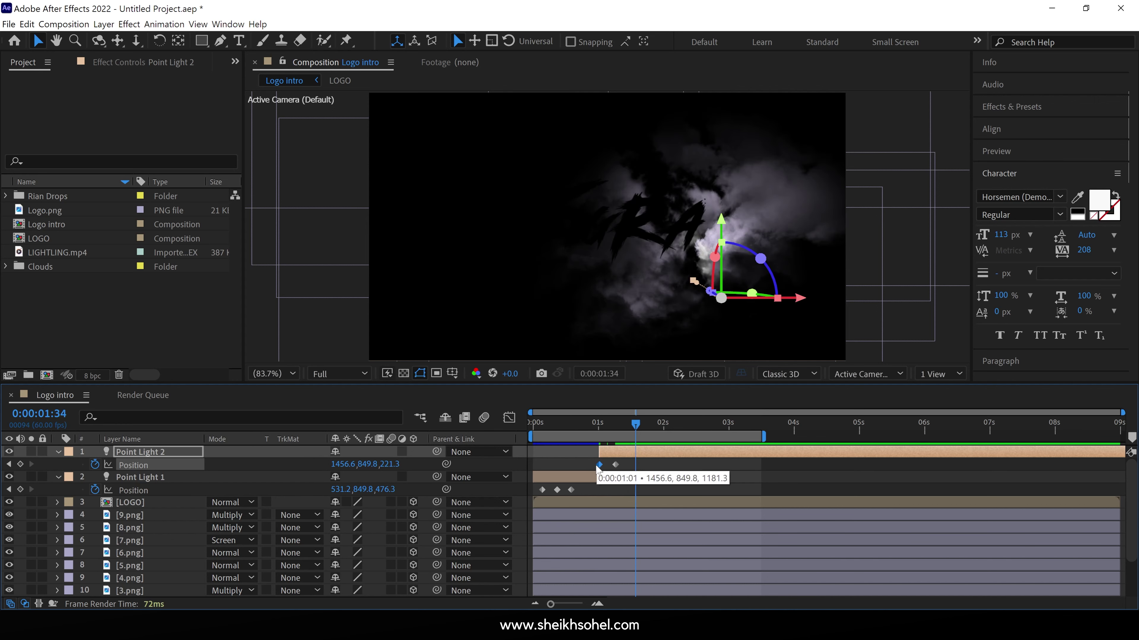
{"action": "key", "text": "ctrl+v"}
{"action": "left_click", "coordinate": [656, 429]}
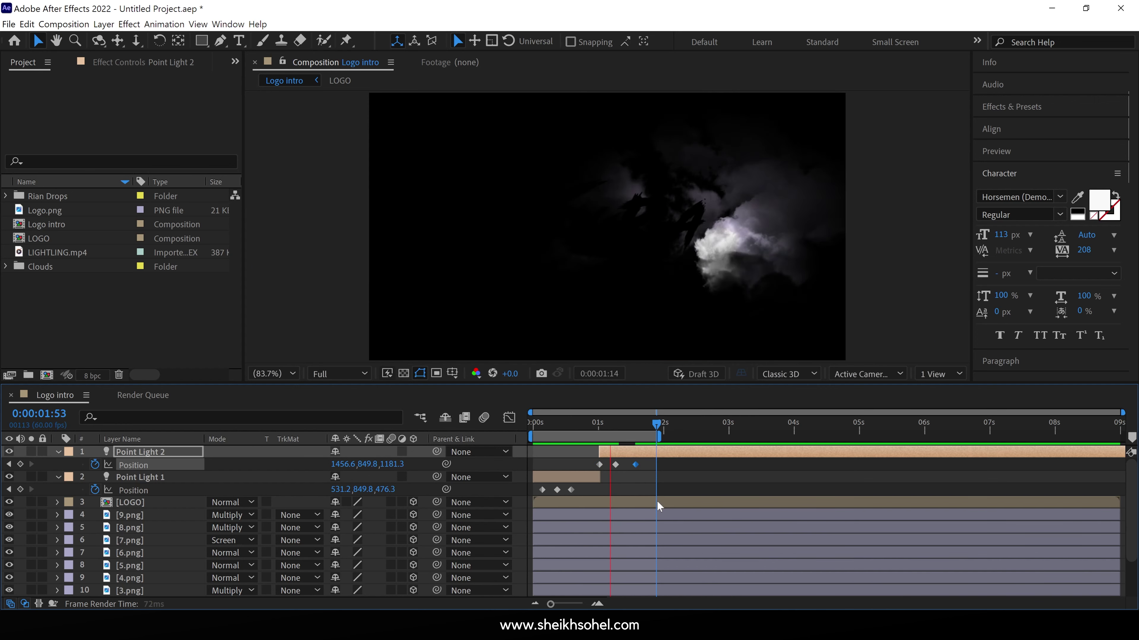
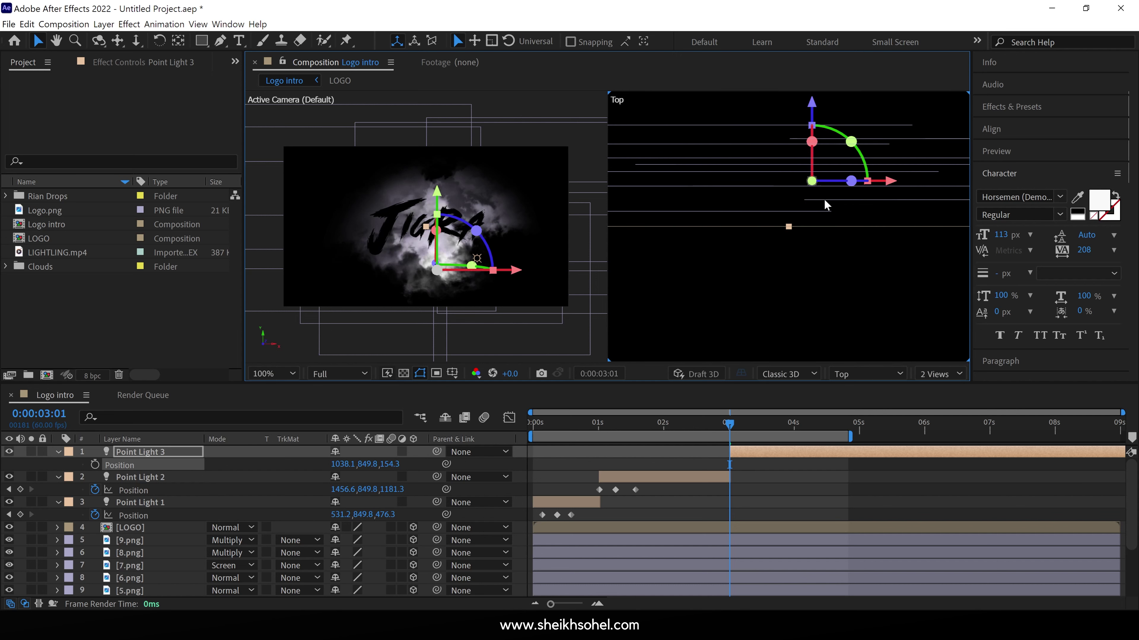
- Return to a single view and give Point Light 3 three Position keyframes at 0:00:03:01, about 0:00:03:20 and 0:00:03:40
{"action": "left_click", "coordinate": [919, 375]}
{"action": "left_click", "coordinate": [937, 388]}
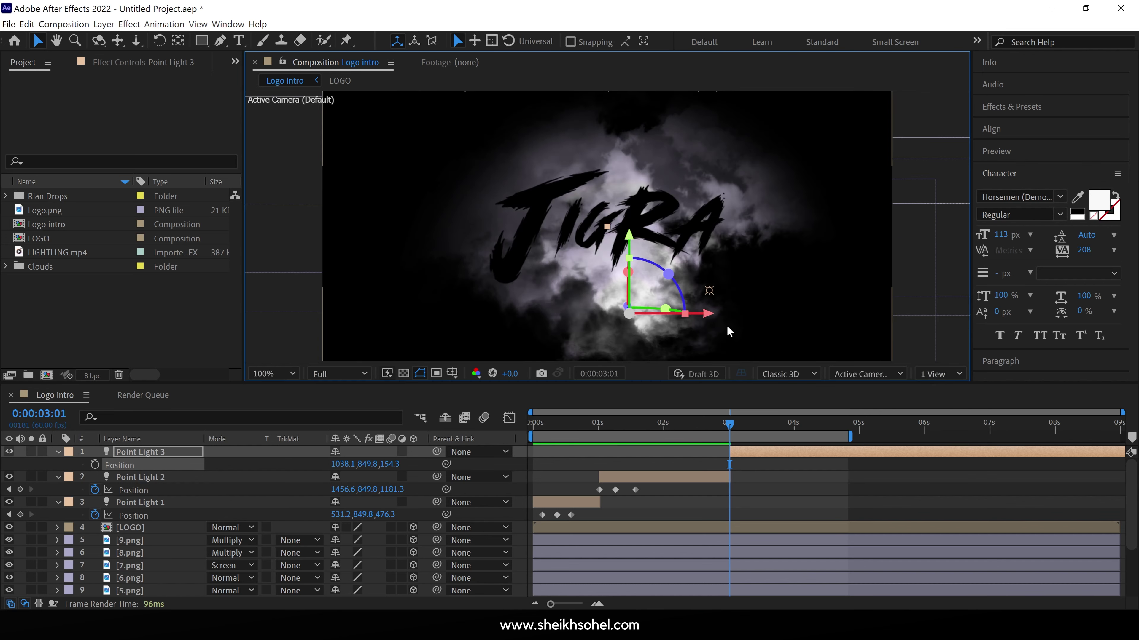
{"action": "key", "text": "comma"}
{"action": "key", "text": "comma"}
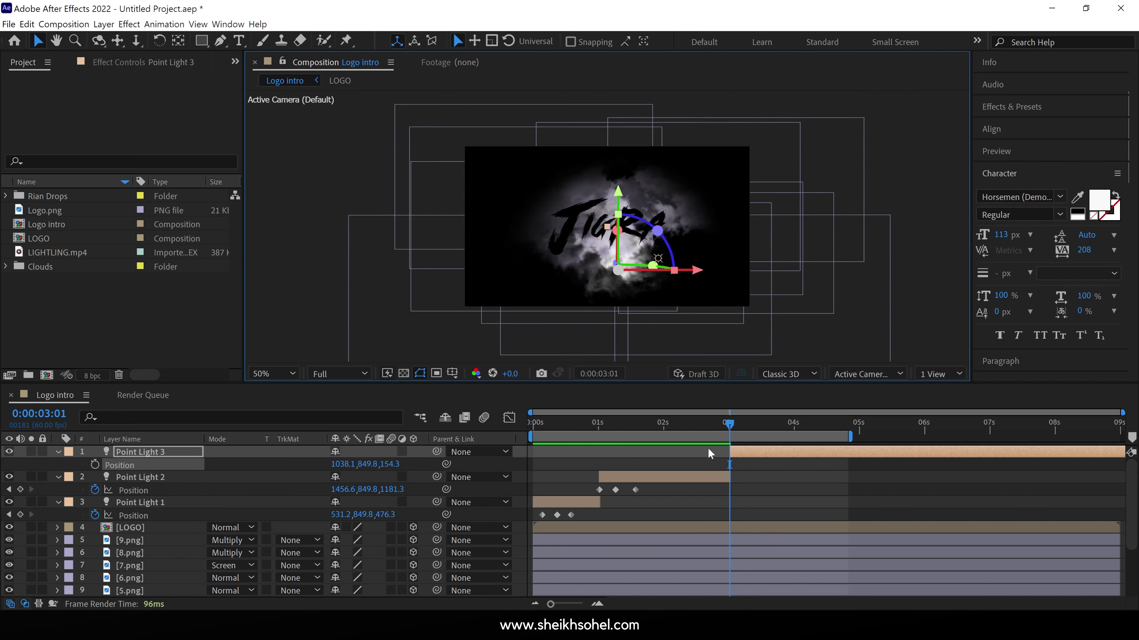
{"action": "left_click", "coordinate": [95, 464]}
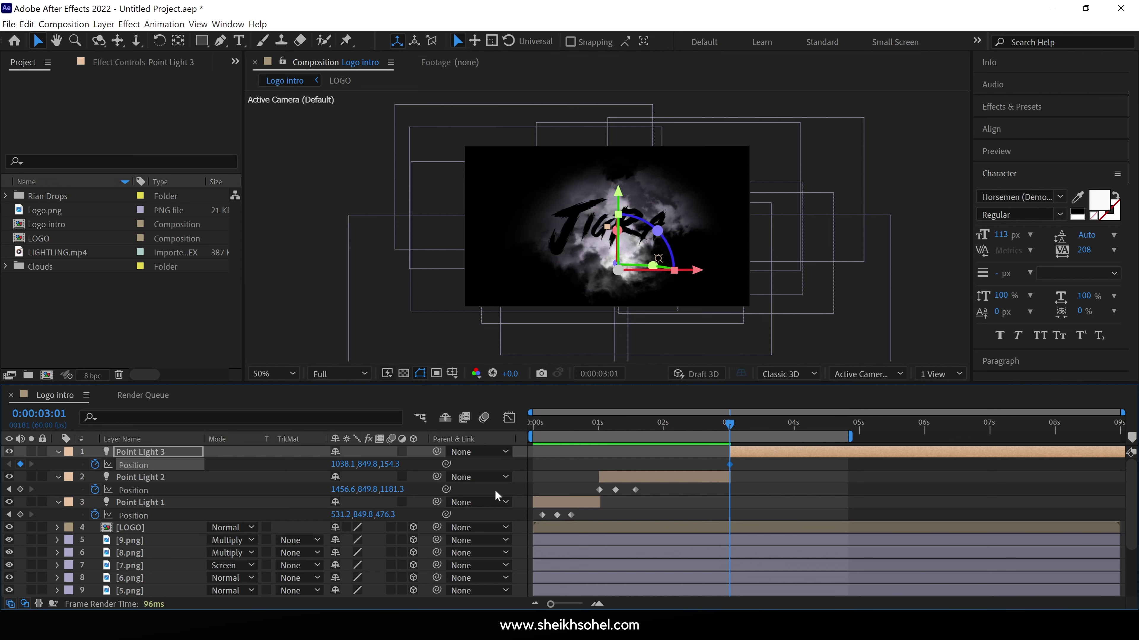
{"action": "key", "text": "shift+slash"}
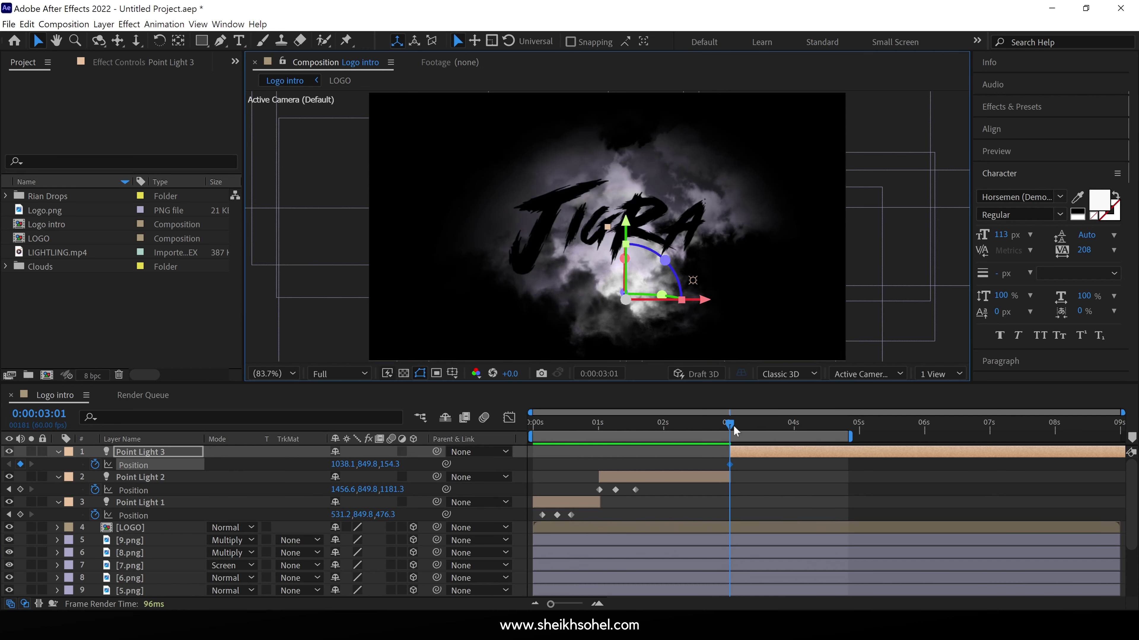
{"action": "mouse_move", "coordinate": [729, 426]}
{"action": "left_mouse_down"}
{"action": "mouse_move", "coordinate": [773, 431]}
{"action": "mouse_move", "coordinate": [729, 430]}
{"action": "left_mouse_up"}
{"action": "left_click", "coordinate": [20, 465]}
{"action": "left_click", "coordinate": [21, 465]}
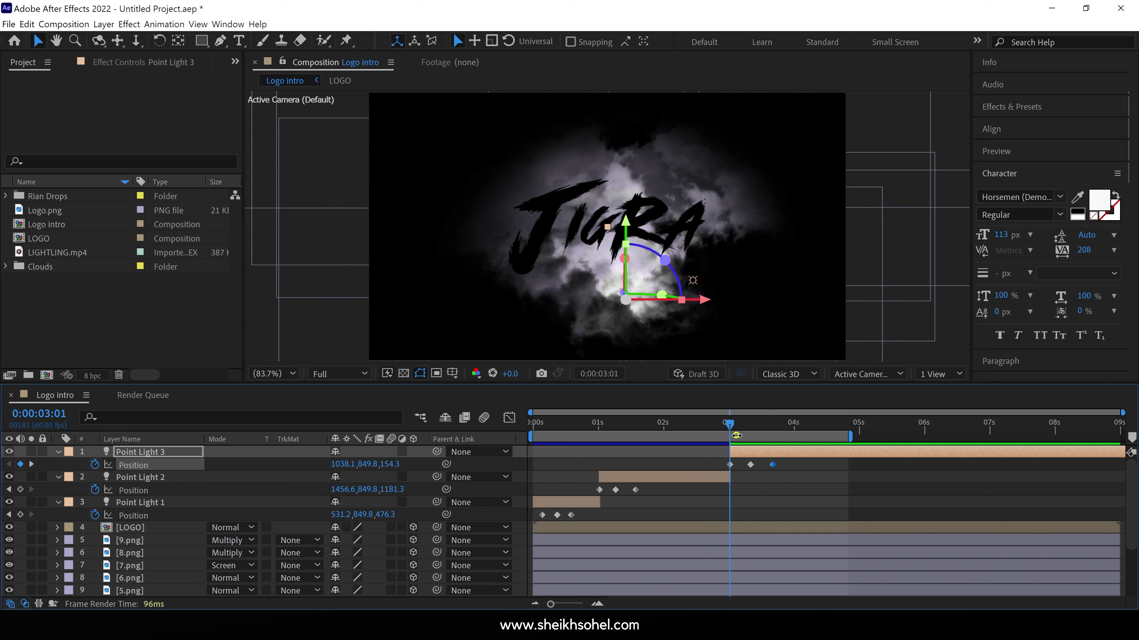
- Set Point Light 3's Position at 0:00:03:01 to 533.9, 849.8, 593.3, copy that keyframe to 0:00:03:40 and preview the flash
{"action": "left_click_drag", "start_coordinate": [389, 466], "coordinate": [586, 444]}
{"action": "left_click_drag", "start_coordinate": [389, 465], "coordinate": [459, 456]}
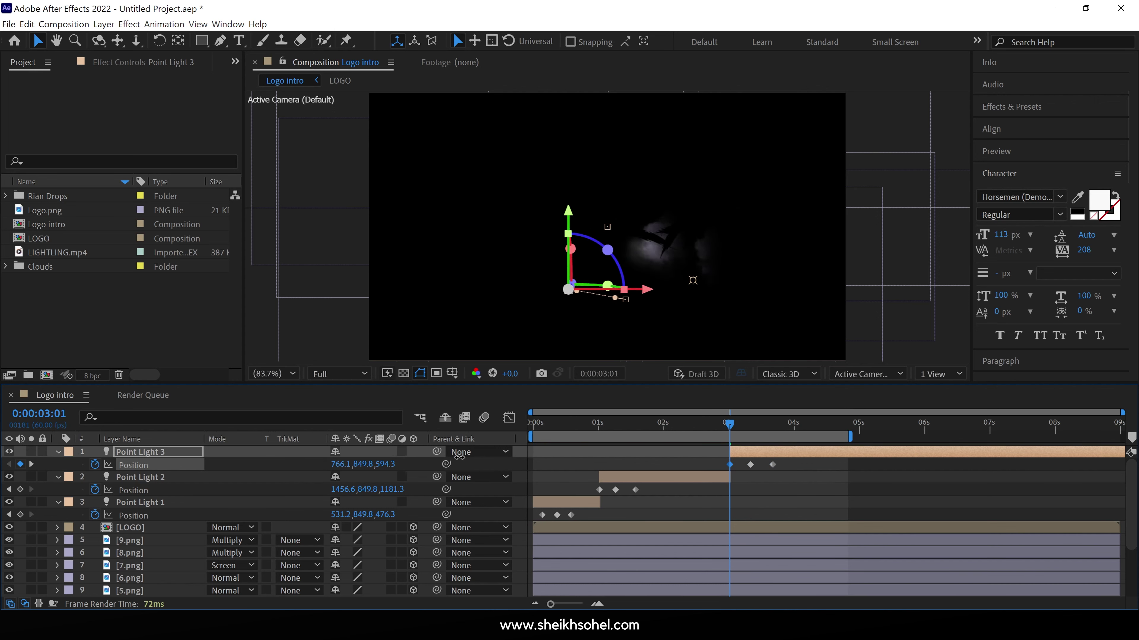
{"action": "left_click_drag", "start_coordinate": [645, 291], "coordinate": [598, 292]}
{"action": "left_click_drag", "start_coordinate": [763, 462], "coordinate": [772, 433]}
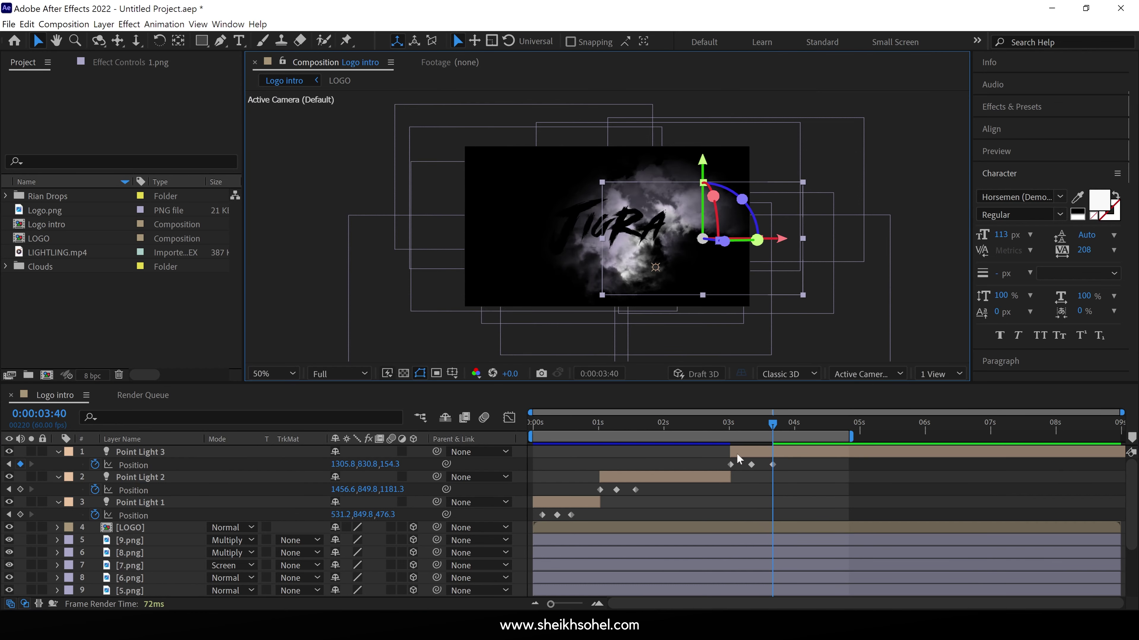
{"action": "left_click", "coordinate": [731, 465]}
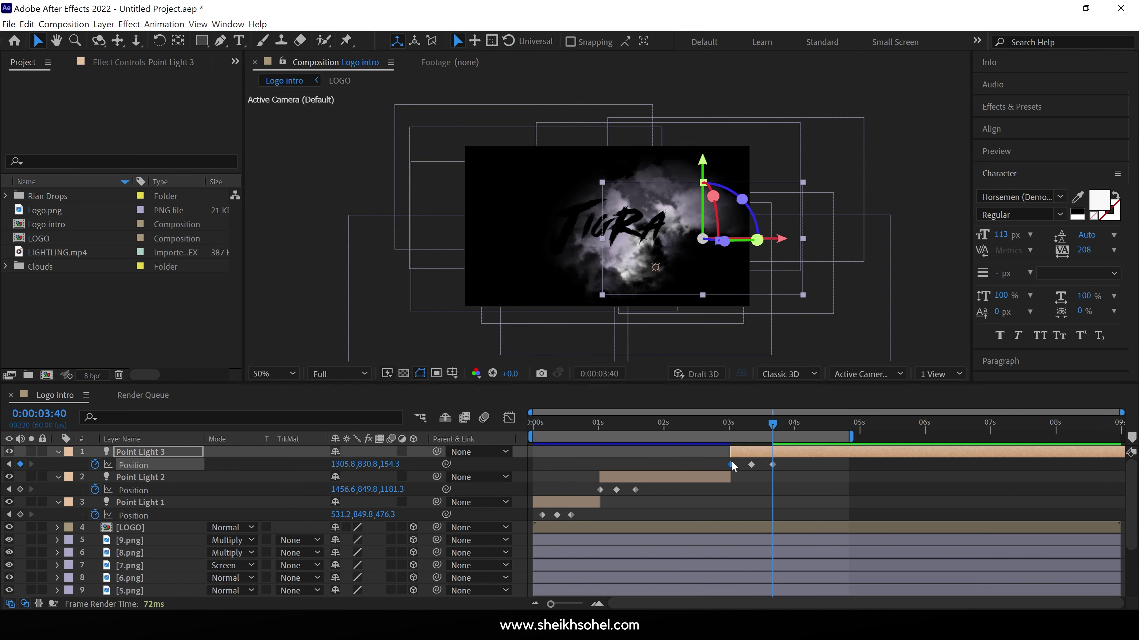
{"action": "key", "text": "ctrl+v"}
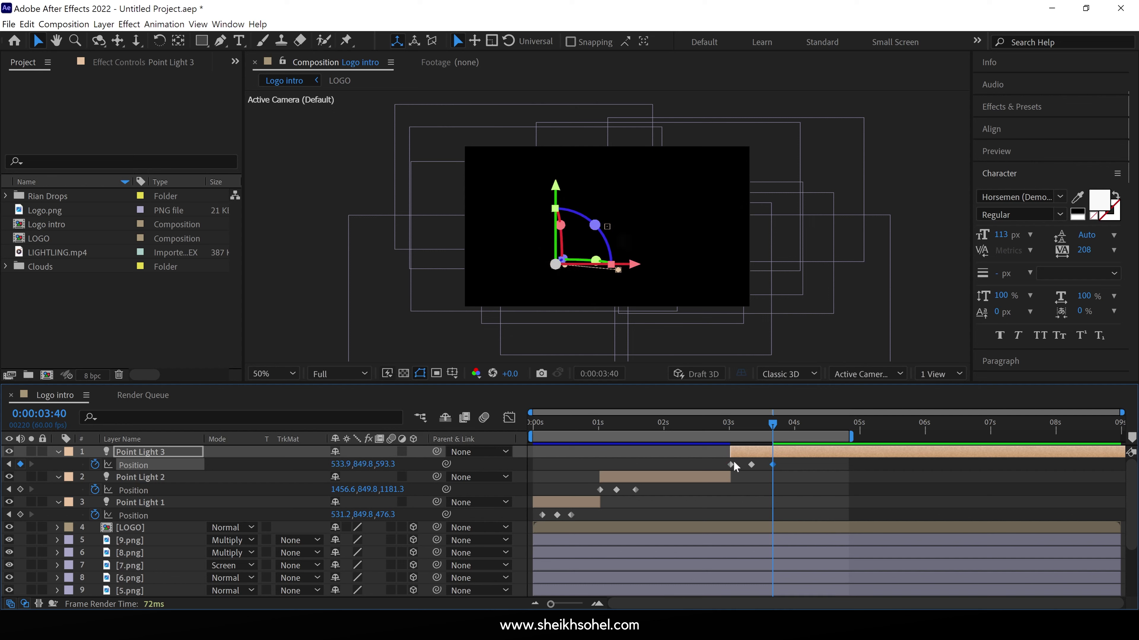
{"action": "left_click", "coordinate": [734, 426]}
{"action": "key", "text": "space"}
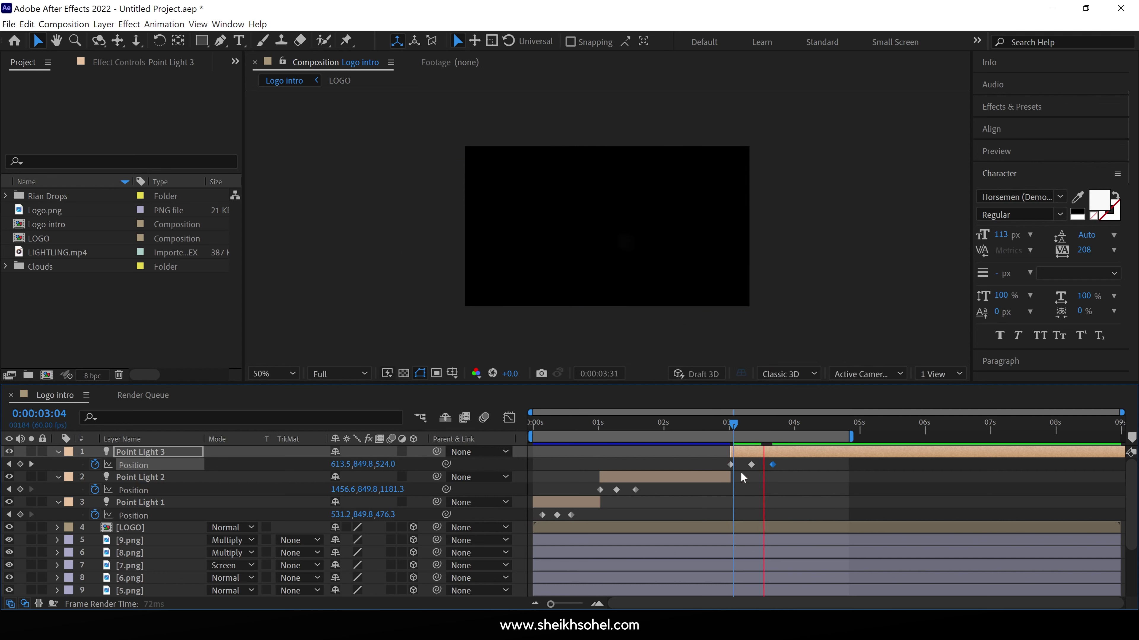
- Duplicate Point Light 3 at 0:00:04:30, starting the duplicate at that time and trimming the original's end to it
{"action": "left_click", "coordinate": [779, 424]}
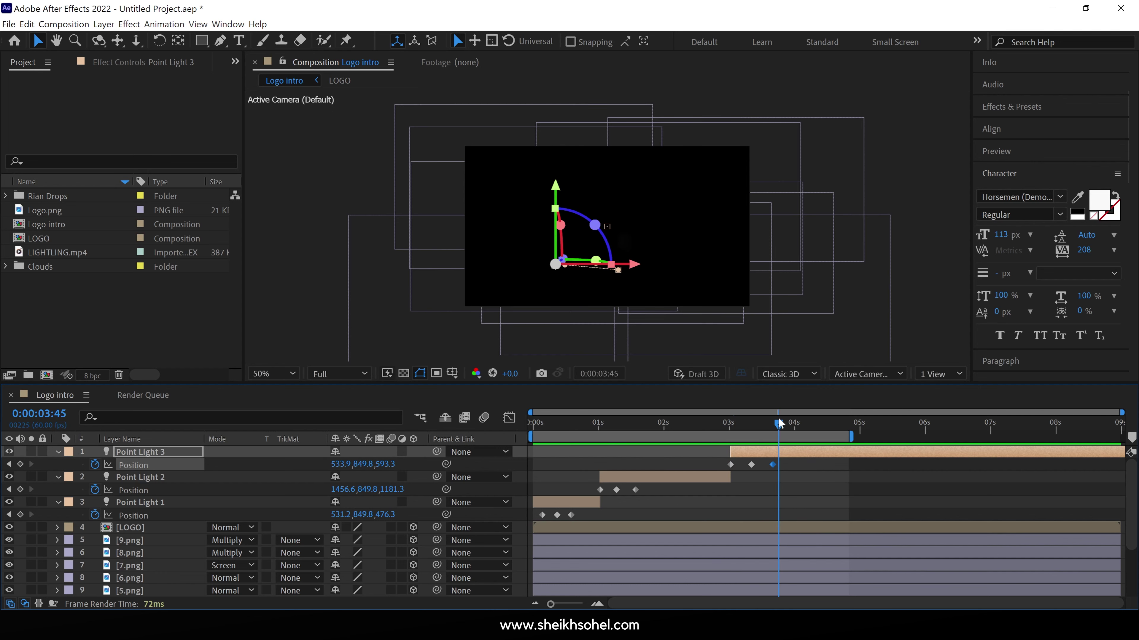
{"action": "left_click_drag", "start_coordinate": [779, 424], "coordinate": [826, 433]}
{"action": "key", "text": "ctrl+d"}
{"action": "left_click_drag", "start_coordinate": [752, 454], "coordinate": [843, 454]}
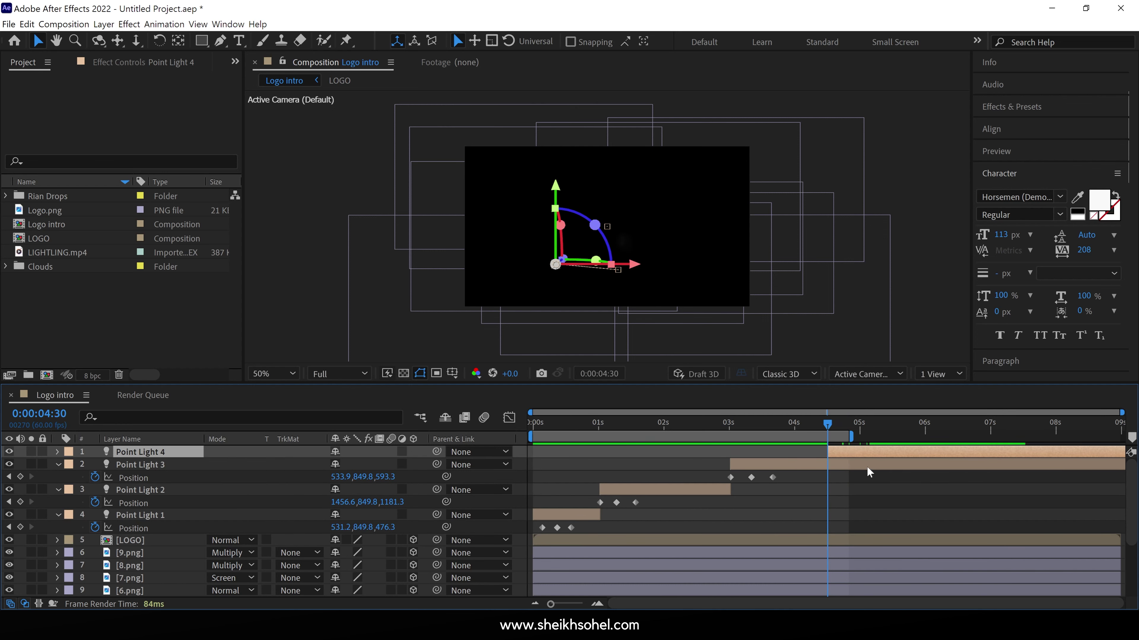
{"action": "left_click", "coordinate": [842, 465]}
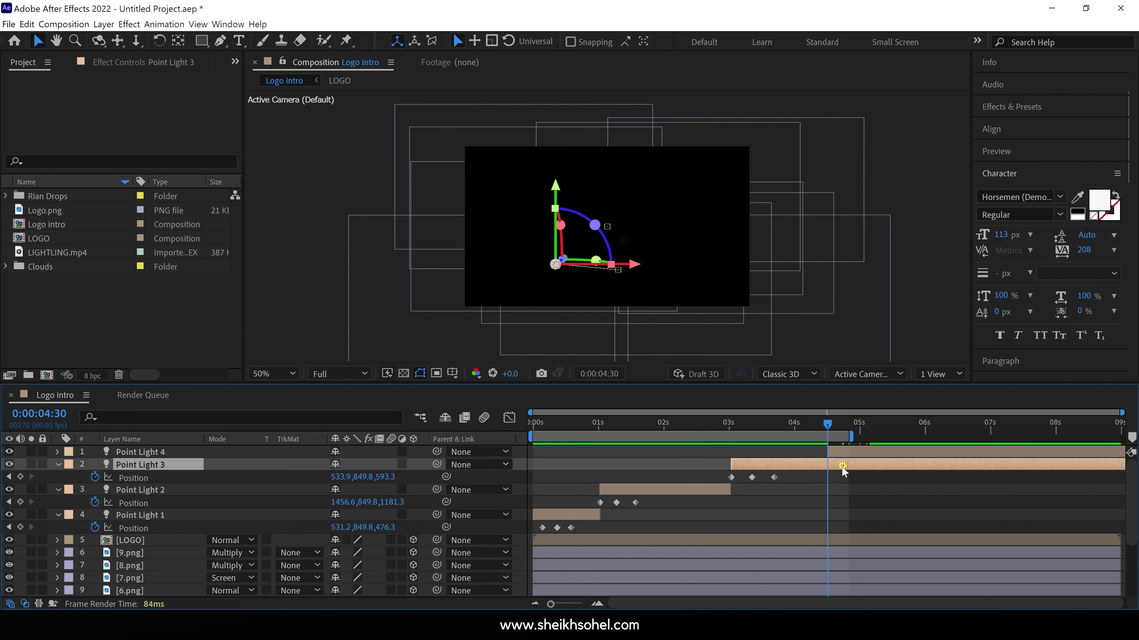
{"action": "key", "text": "alt+bracketright"}
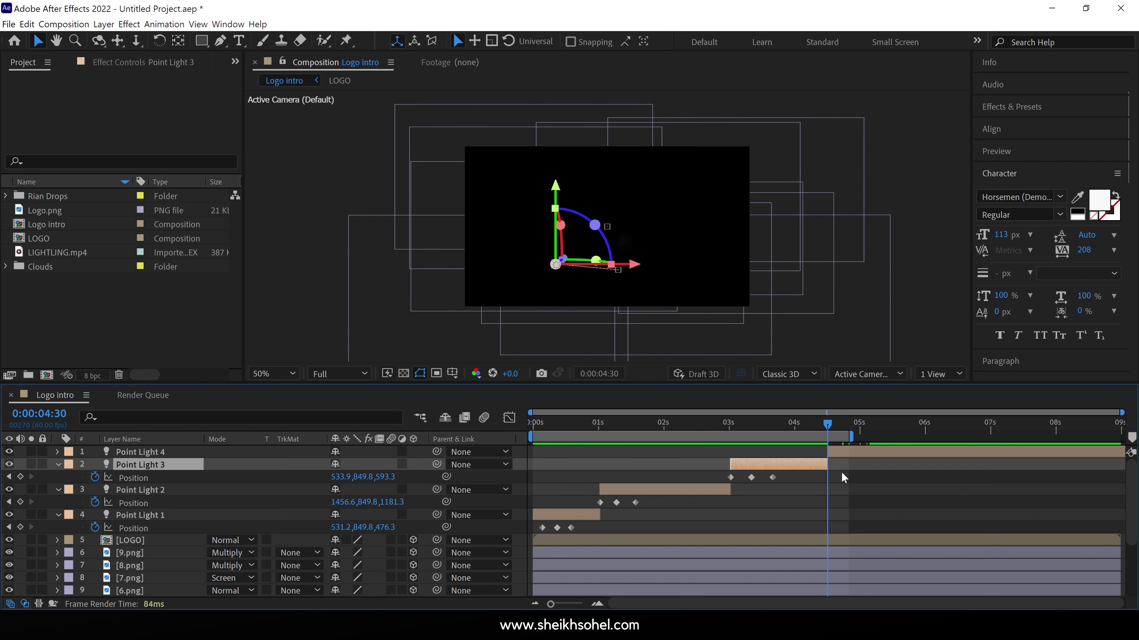
- Collapse Point Light 3's properties, extend the work area's end to about 0:00:06:30 and preview
{"action": "key", "text": "p"}
{"action": "left_click_drag", "start_coordinate": [851, 437], "coordinate": [959, 436]}
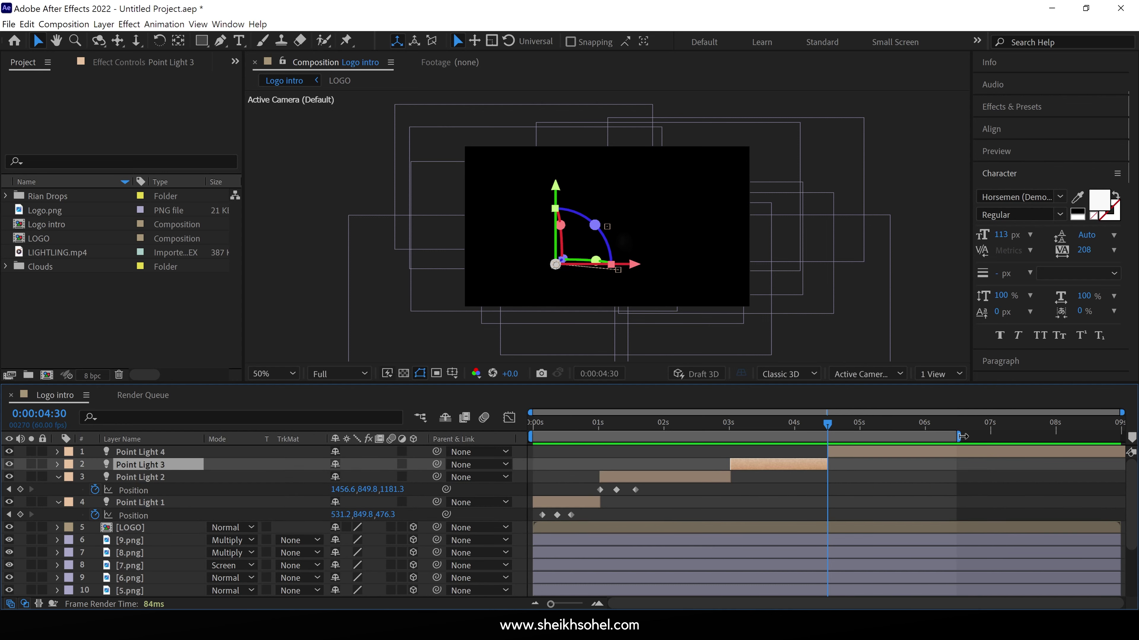
{"action": "key", "text": "space"}
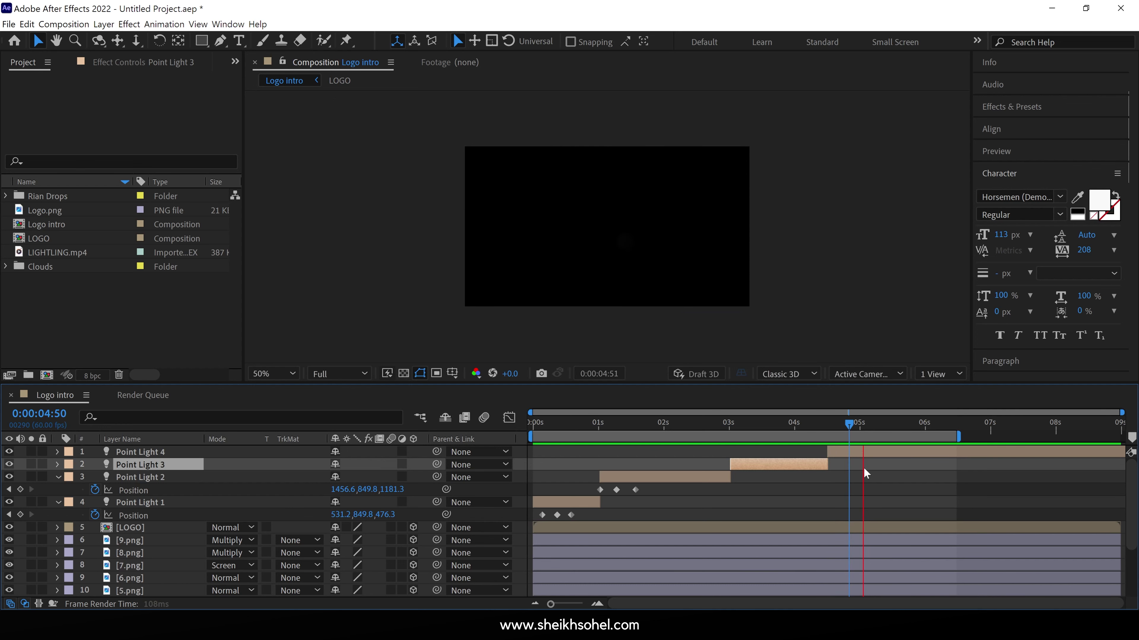
- Reveal Point Light 4's Position keyframes and apply Easy Ease to the middle one at 0:00:04:49
{"action": "left_click", "coordinate": [874, 455]}
{"action": "left_click", "coordinate": [847, 429]}
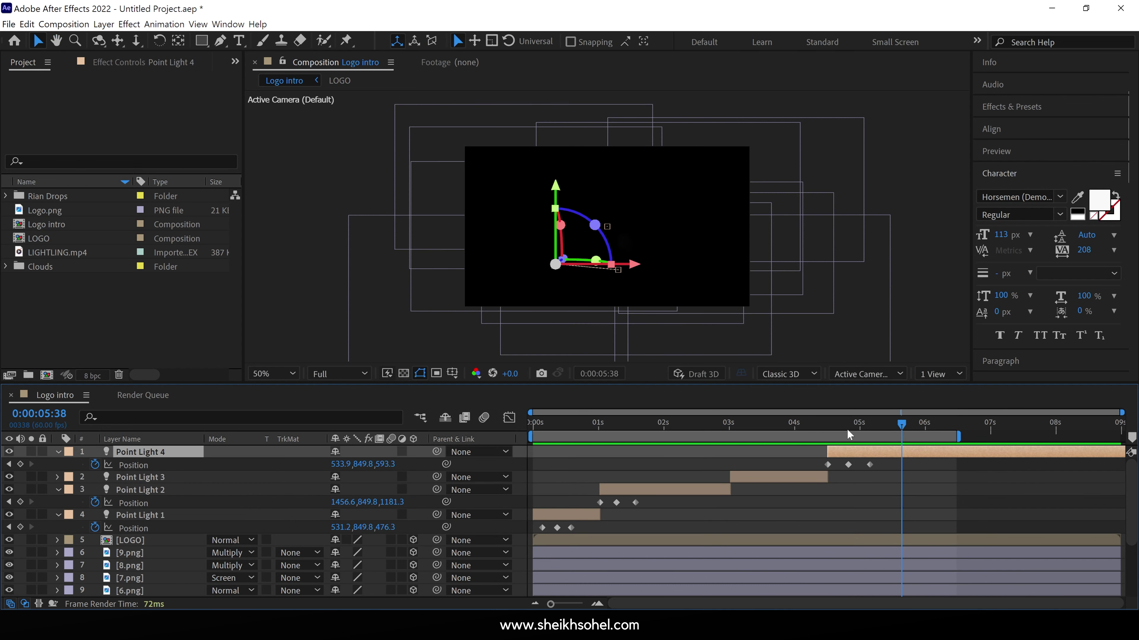
{"action": "key", "text": "p"}
{"action": "left_click", "coordinate": [847, 429]}
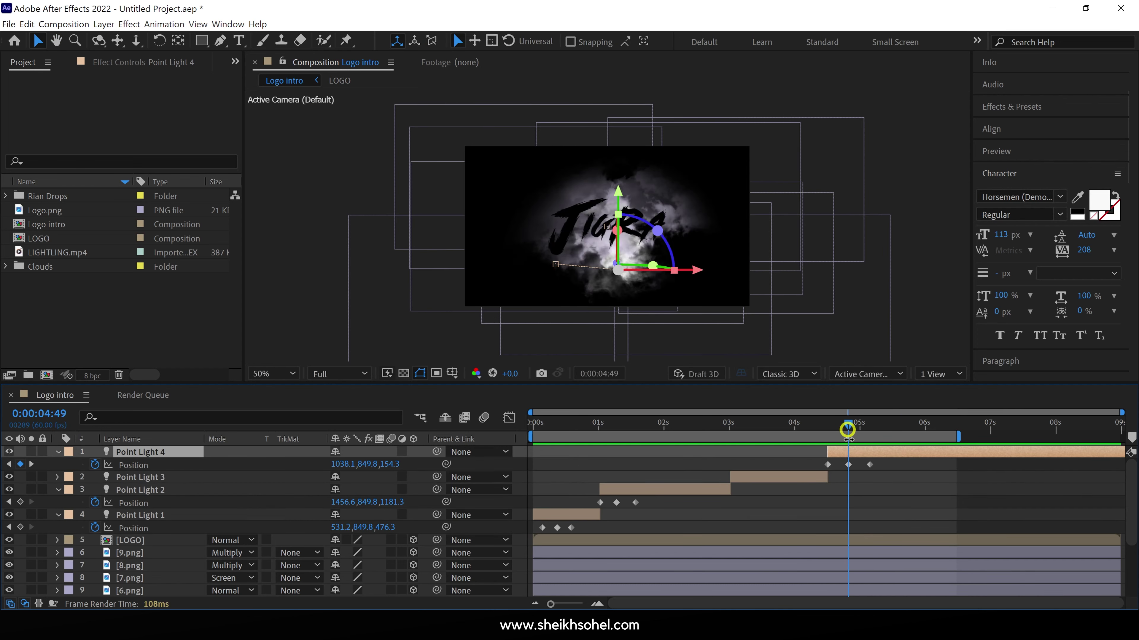
{"action": "right_click", "coordinate": [848, 466]}
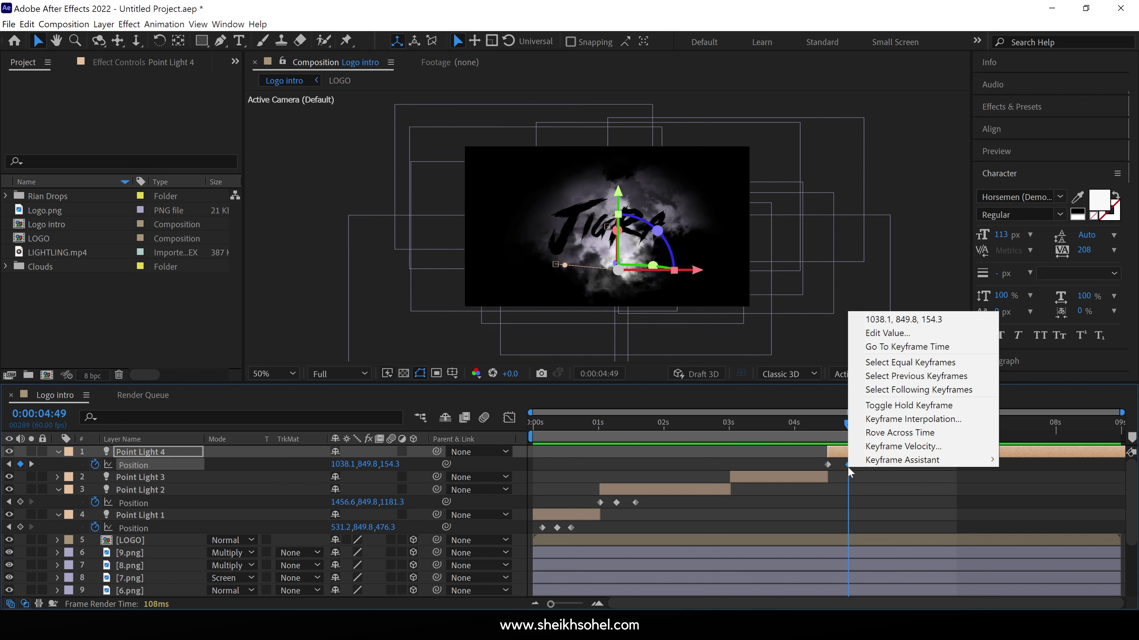
{"action": "mouse_move", "coordinate": [901, 459]}
{"action": "left_click", "coordinate": [744, 500]}
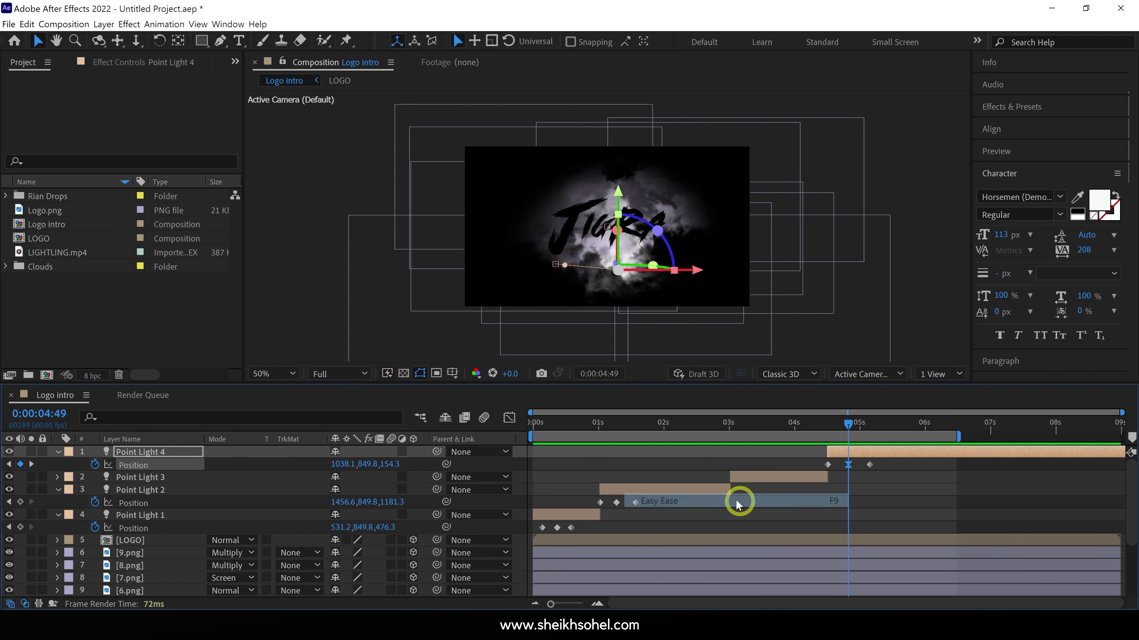
- Stretch Point Light 4's Position keyframes so the middle one sits at 0:00:05:00 and the last at about 0:00:05:32, and preview
{"action": "left_click_drag", "start_coordinate": [821, 468], "coordinate": [859, 454]}
{"action": "left_click", "coordinate": [828, 426]}
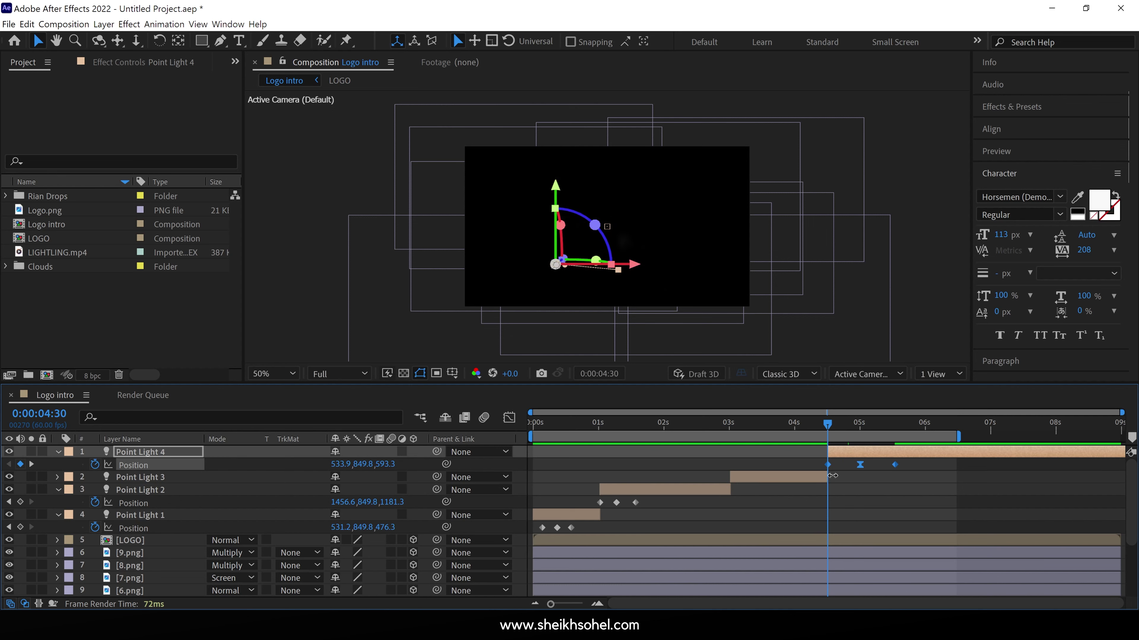
{"action": "key", "text": "space"}
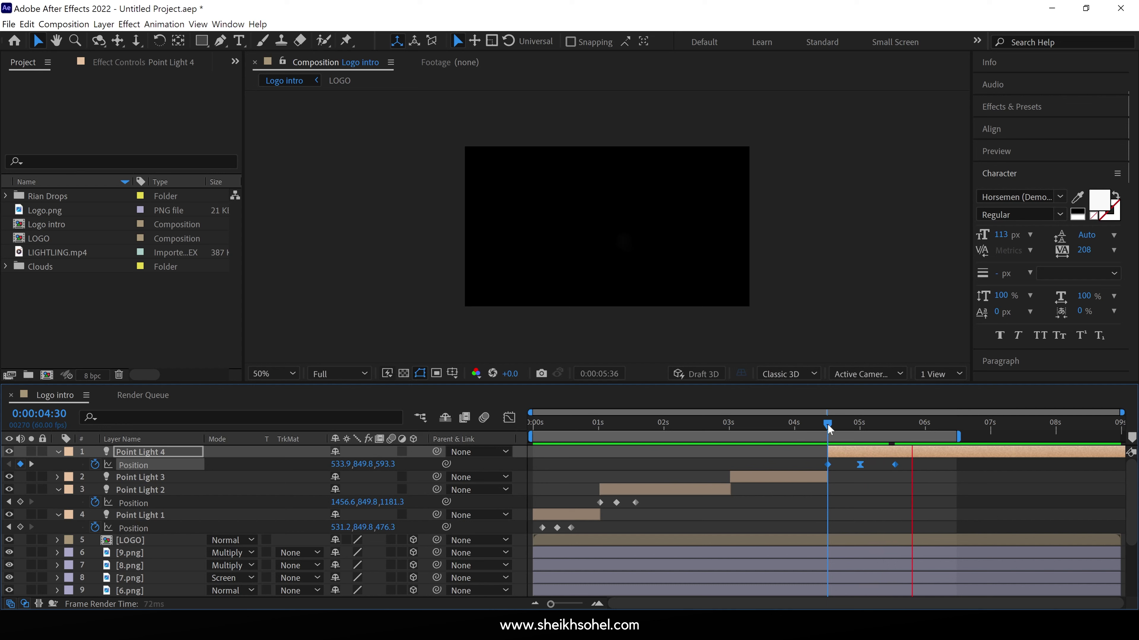
- Start the work area at 0:00:04:30 and preview Point Light 4's flash
{"action": "key", "text": "space"}
{"action": "key", "text": "b"}
{"action": "key", "text": "space"}
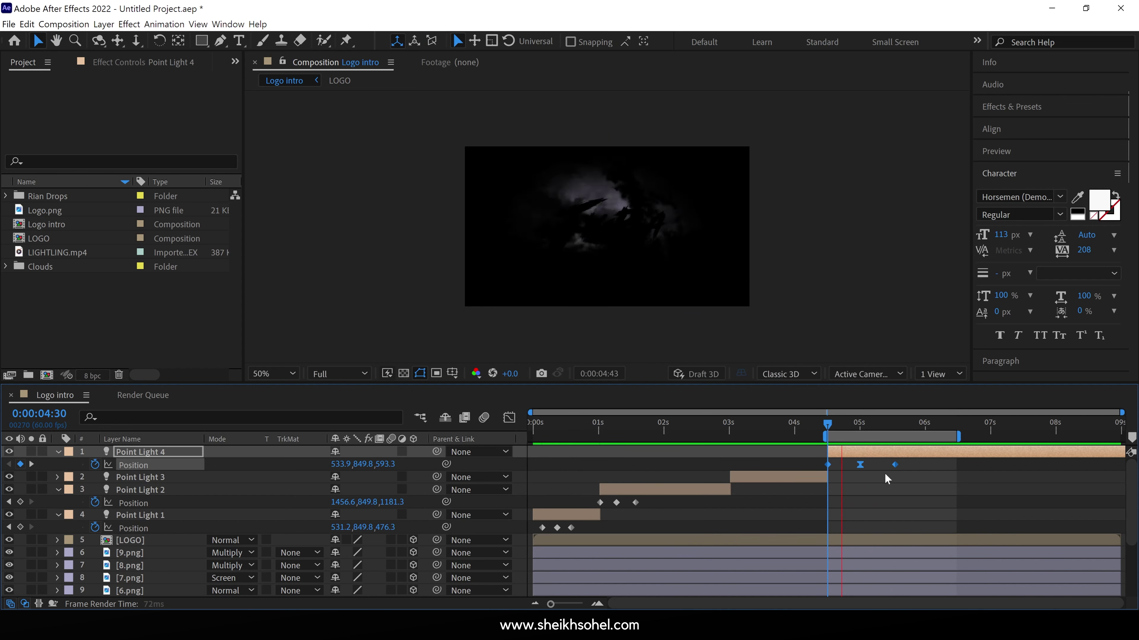
- Go to 0:00:05:00 and collapse the properties of the point light layers
{"action": "left_click_drag", "start_coordinate": [837, 423], "coordinate": [859, 432]}
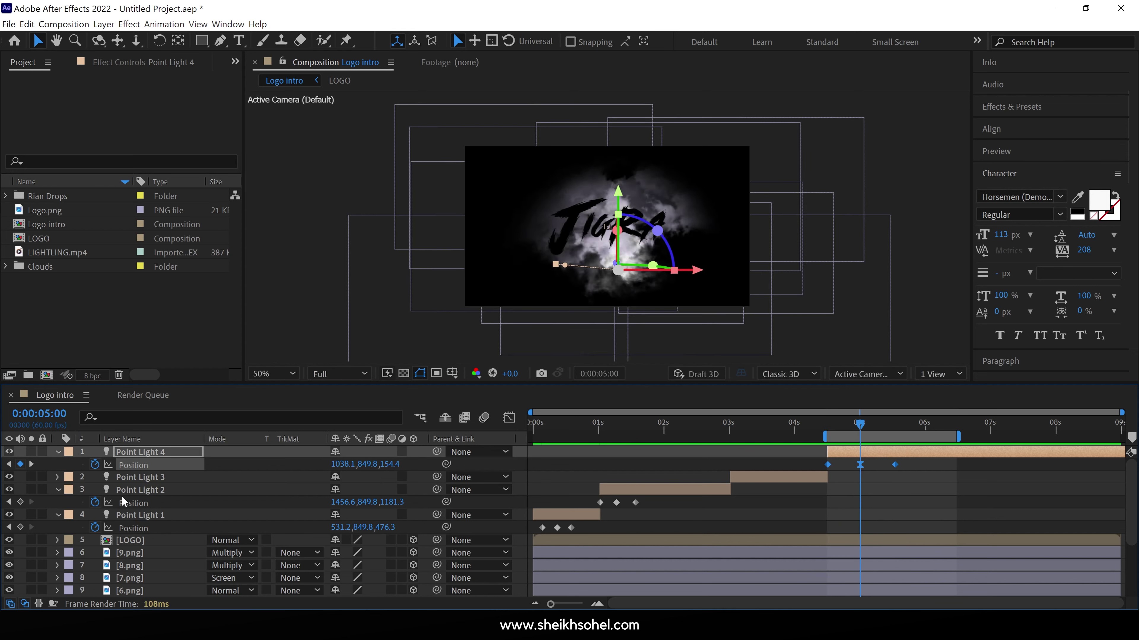
{"action": "left_click", "coordinate": [125, 514]}
{"action": "left_click", "coordinate": [138, 453], "text": "shift"}
{"action": "left_click", "coordinate": [57, 451]}
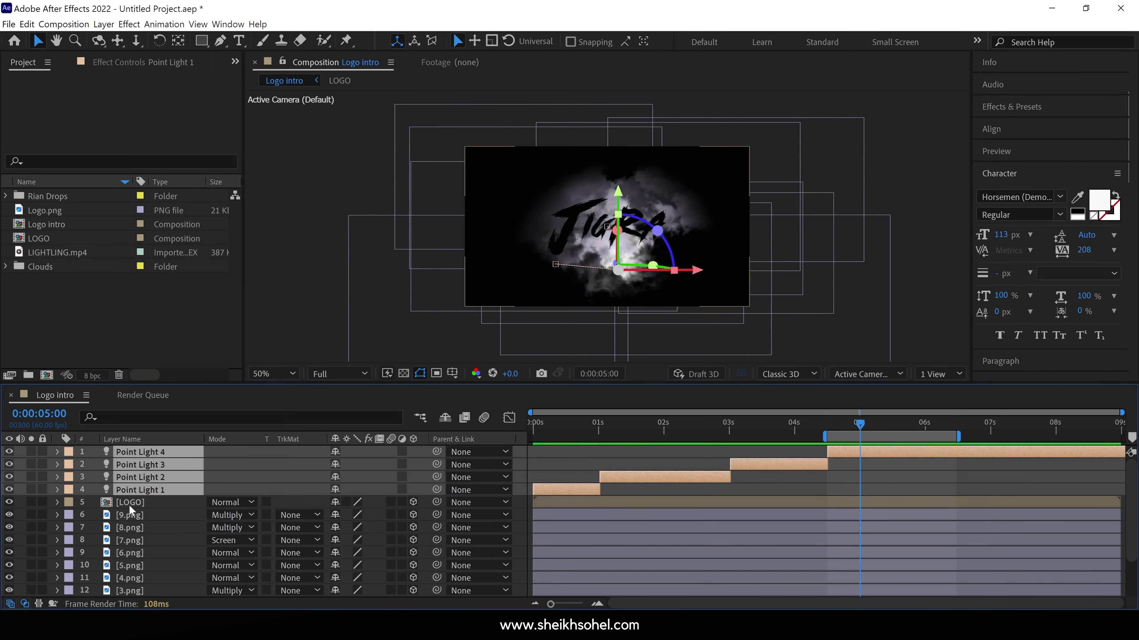
- Duplicate the LOGO layer to the top of the layer stack, start the copy at 0:00:04:30 and turn off its 3D setting
{"action": "left_click", "coordinate": [129, 505]}
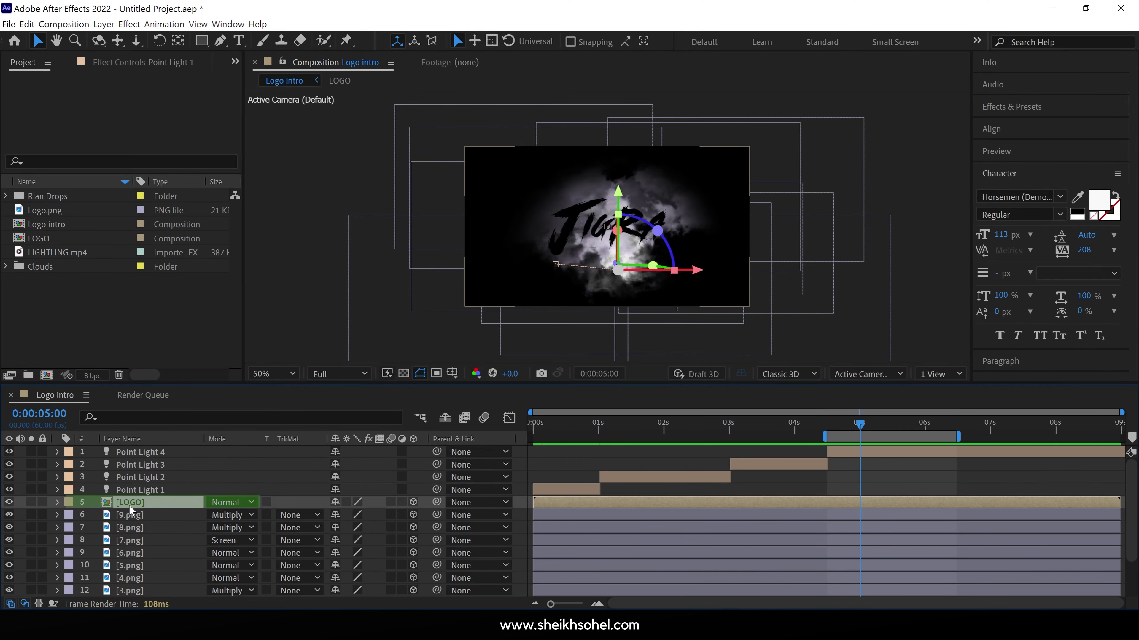
{"action": "key", "text": "ctrl+d"}
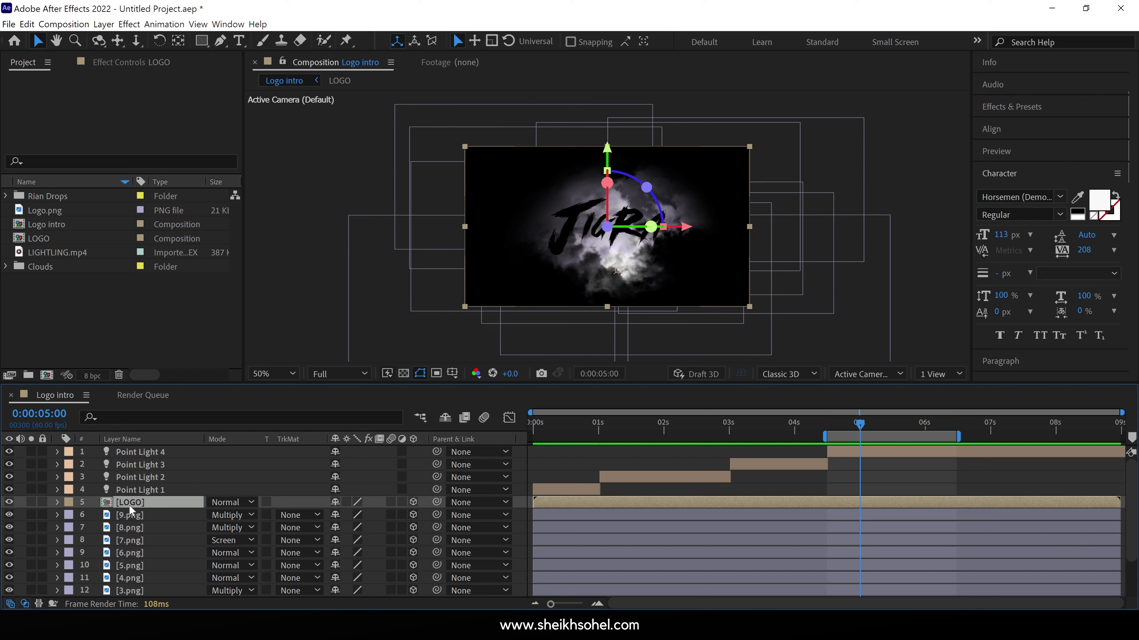
{"action": "left_click_drag", "start_coordinate": [129, 505], "coordinate": [144, 449]}
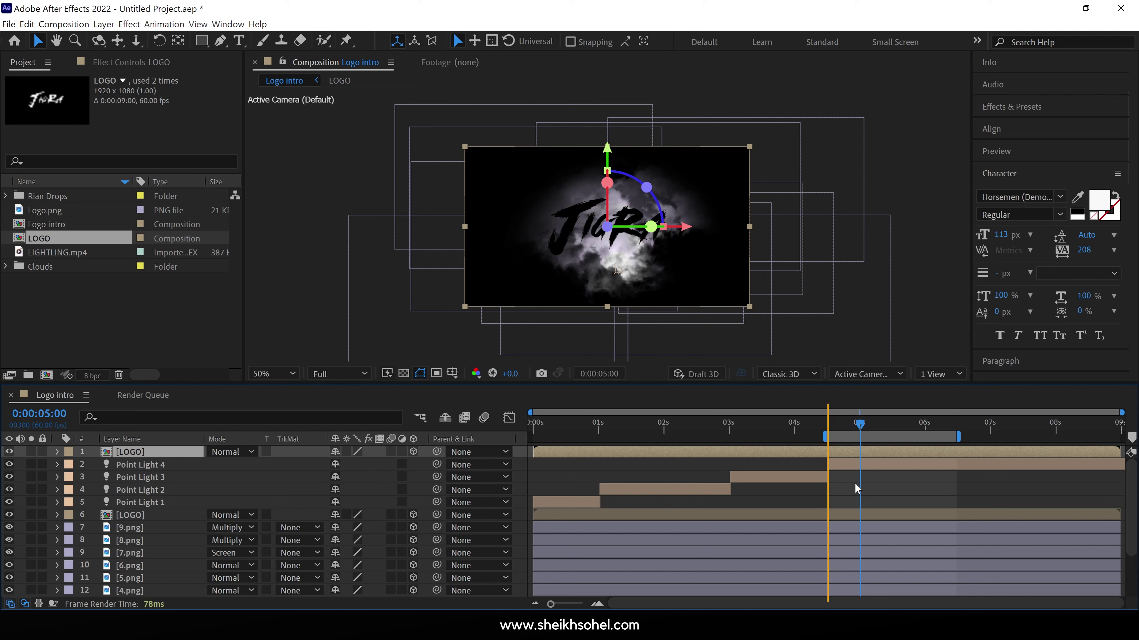
{"action": "left_click_drag", "start_coordinate": [539, 451], "coordinate": [778, 452]}
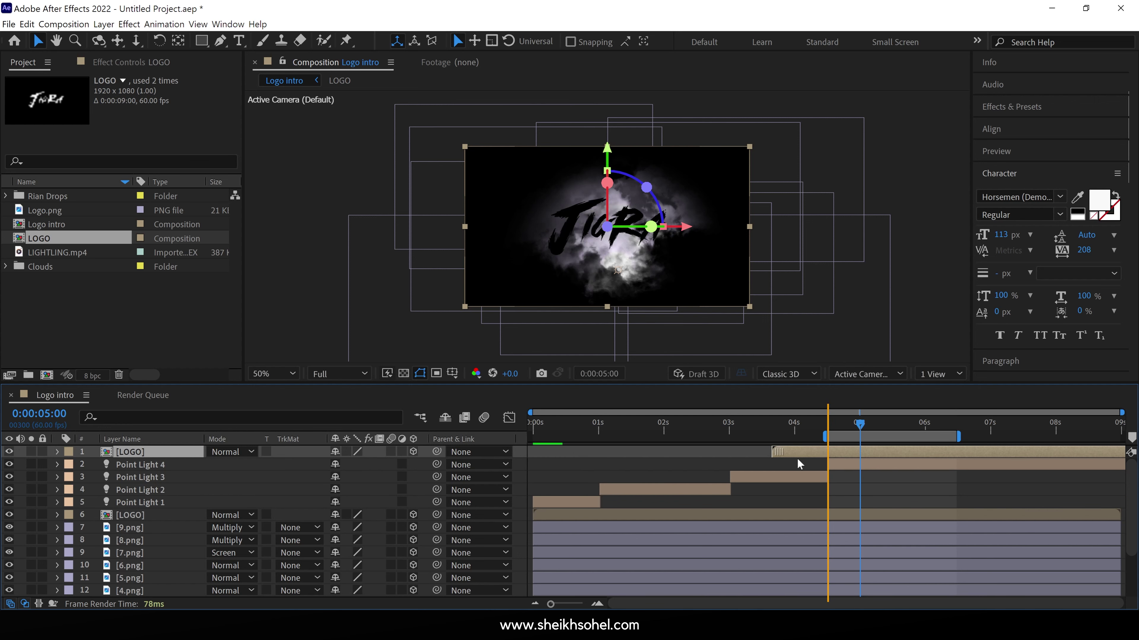
{"action": "mouse_move", "coordinate": [864, 451]}
{"action": "left_mouse_down"}
{"action": "mouse_move", "coordinate": [829, 453]}
{"action": "mouse_move", "coordinate": [859, 431]}
{"action": "left_mouse_up"}
{"action": "left_click", "coordinate": [413, 452]}
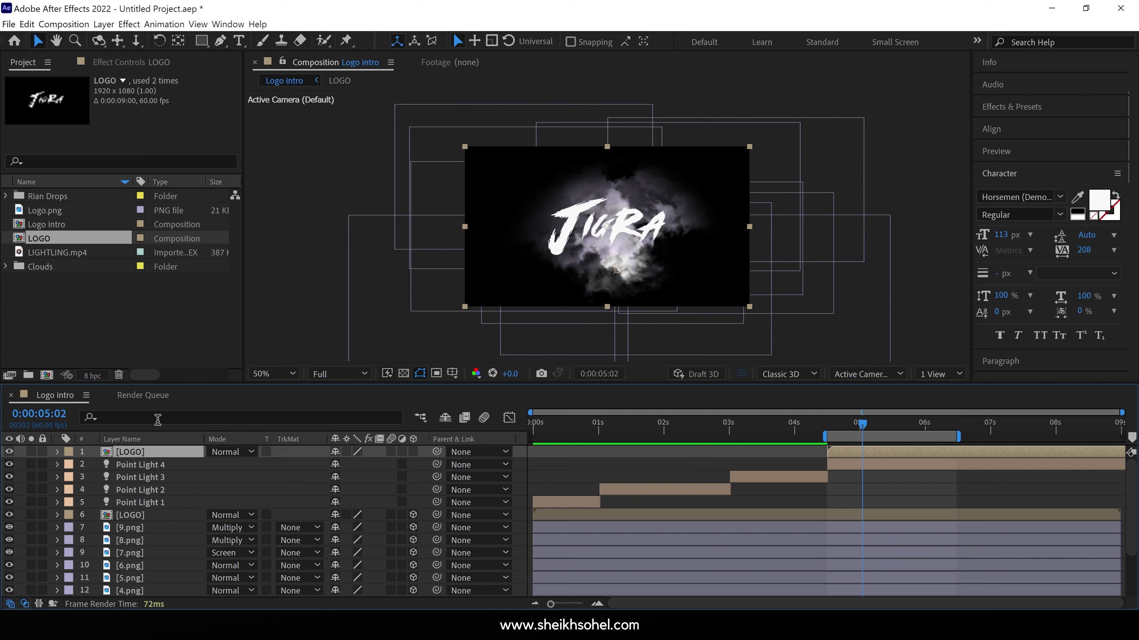
- Open the LIGHTLING.mp4 footage on its own and play it through to examine the lightning strikes
{"action": "left_click", "coordinate": [92, 325]}
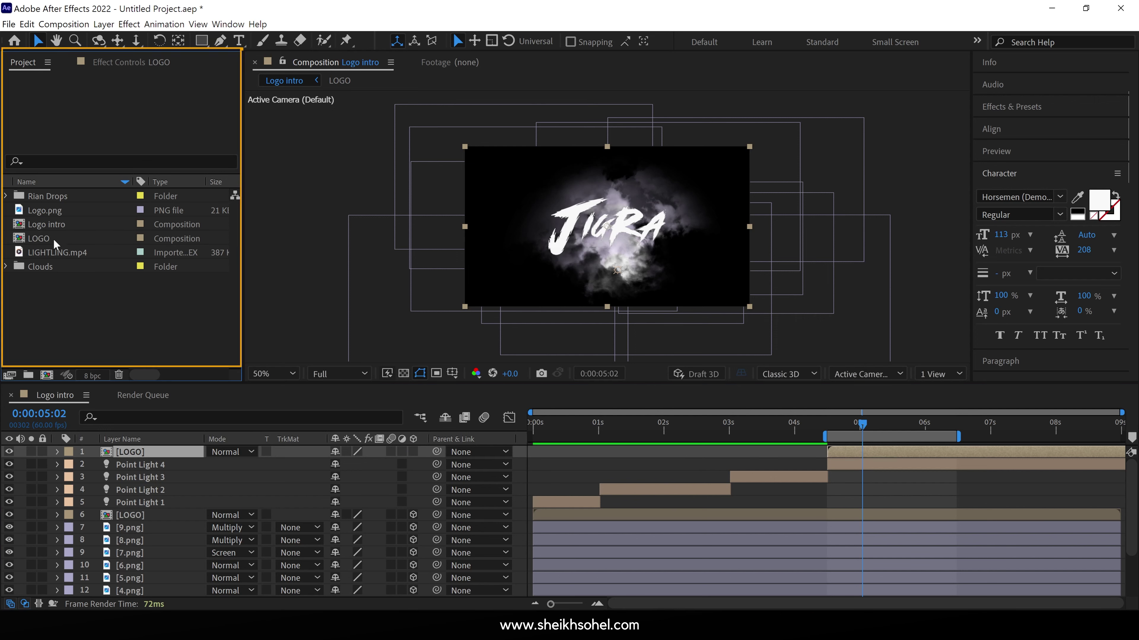
{"action": "left_click", "coordinate": [53, 252]}
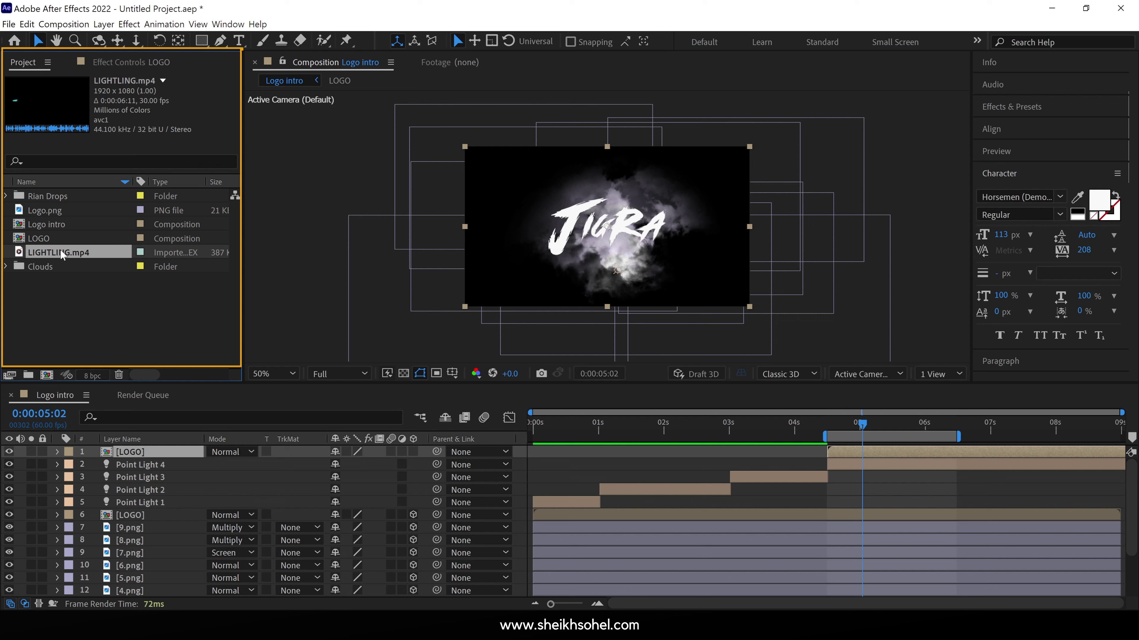
{"action": "double_click", "coordinate": [61, 252]}
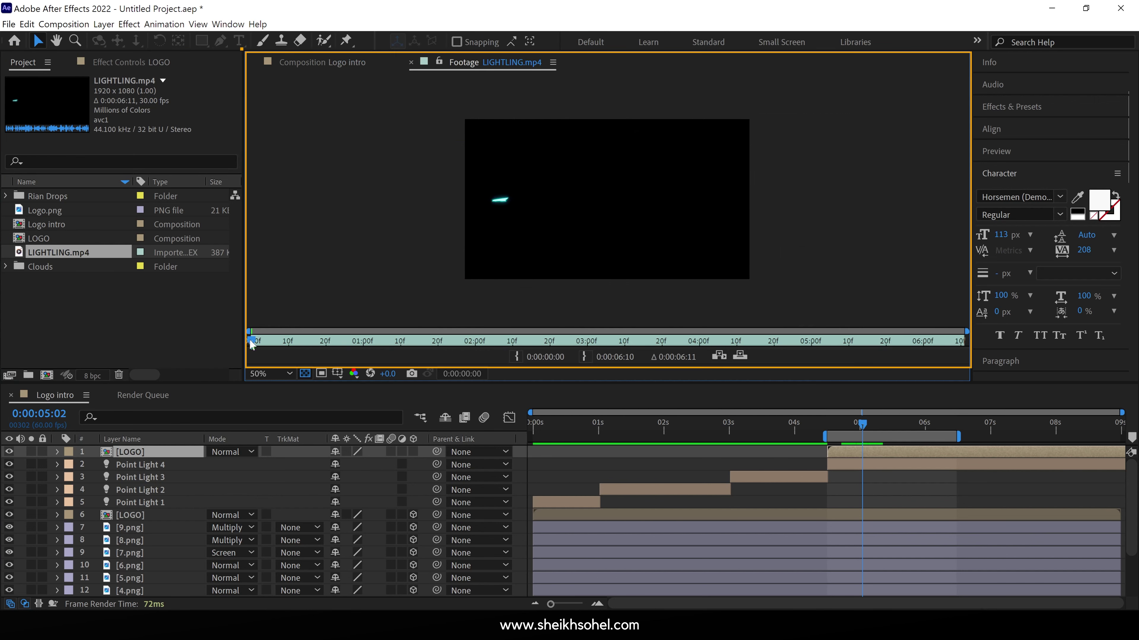
{"action": "key", "text": "space"}
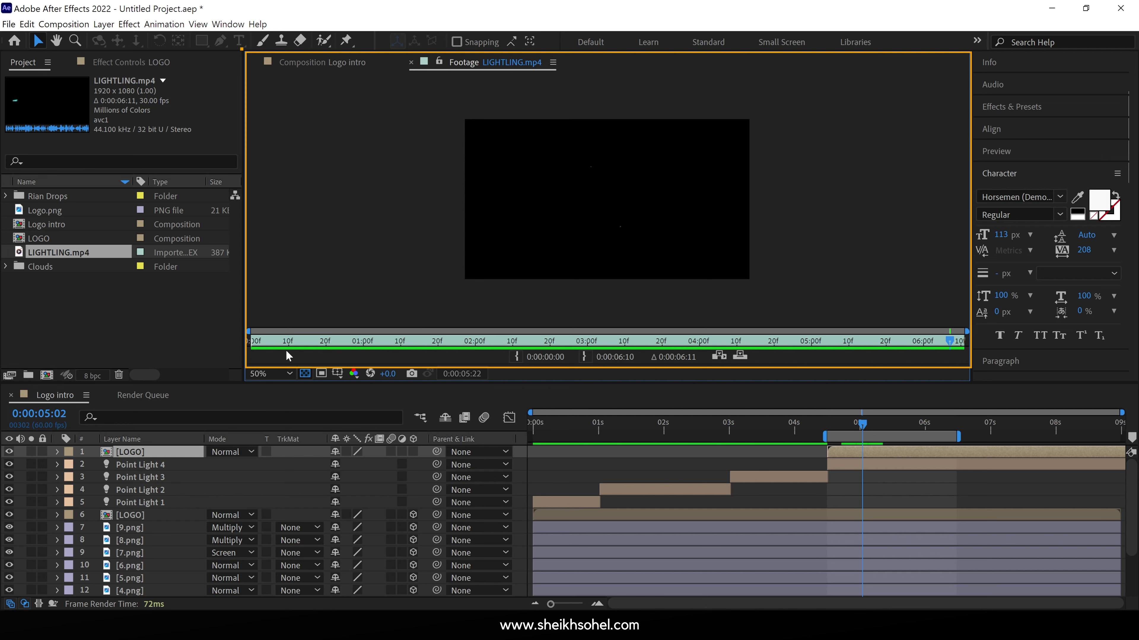
- Trim the LIGHTLING.mp4 footage to a single strike with an in point of 0:00:00:23 and an out point of 0:00:01:16
{"action": "left_click", "coordinate": [254, 342]}
{"action": "left_click_drag", "start_coordinate": [256, 344], "coordinate": [277, 343]}
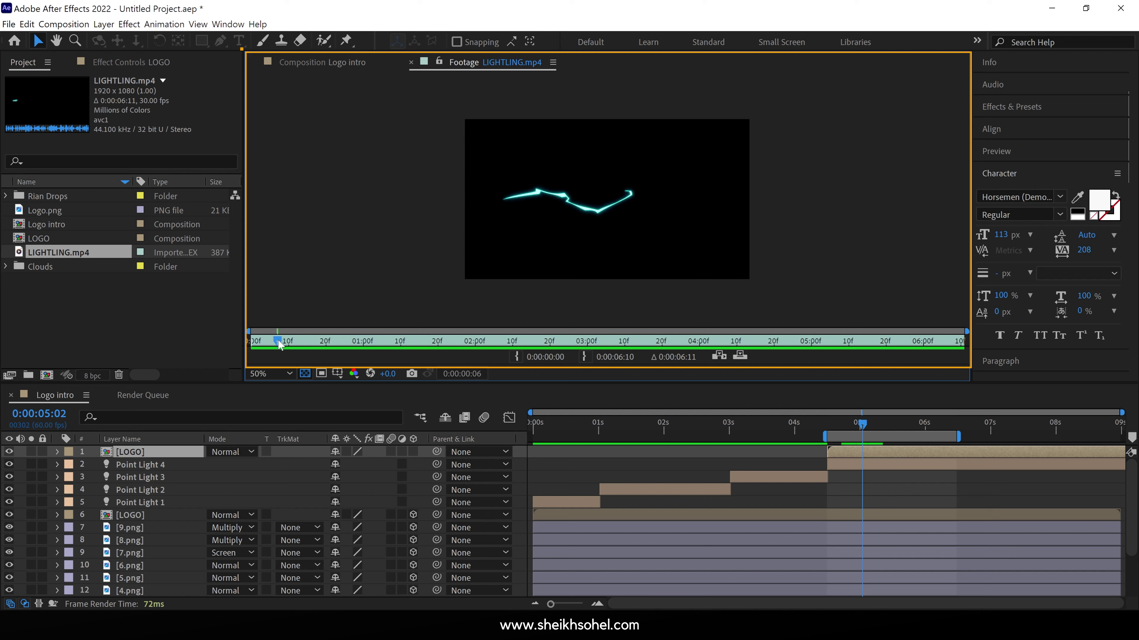
{"action": "mouse_move", "coordinate": [279, 345]}
{"action": "left_mouse_down"}
{"action": "mouse_move", "coordinate": [358, 344]}
{"action": "mouse_move", "coordinate": [337, 355]}
{"action": "left_mouse_up"}
{"action": "left_click", "coordinate": [518, 358]}
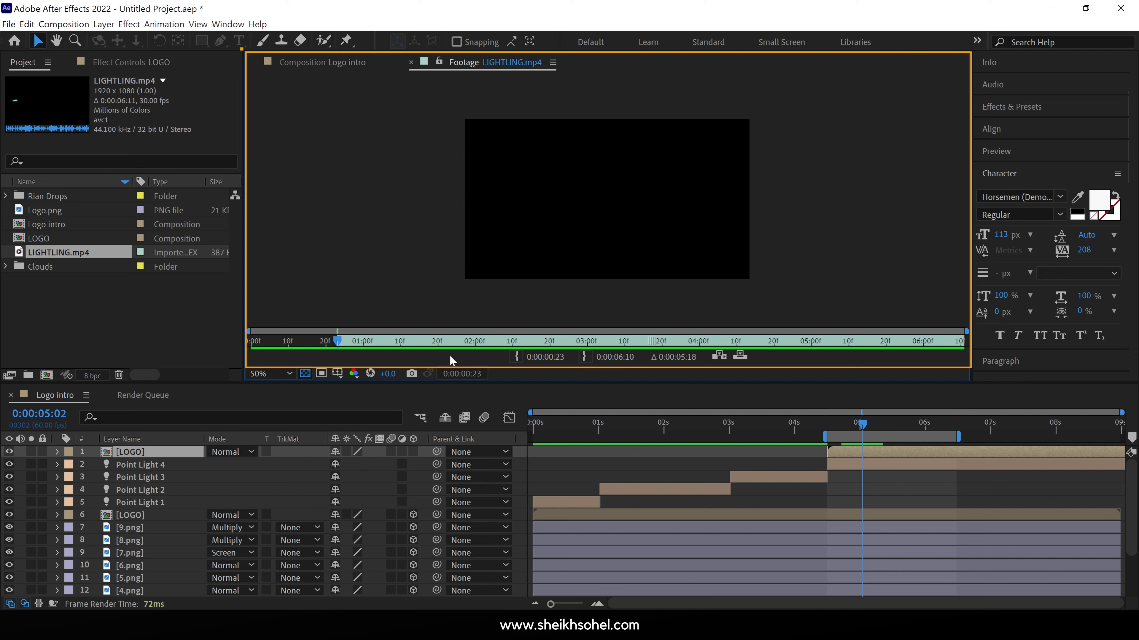
{"action": "left_click_drag", "start_coordinate": [341, 347], "coordinate": [423, 346]}
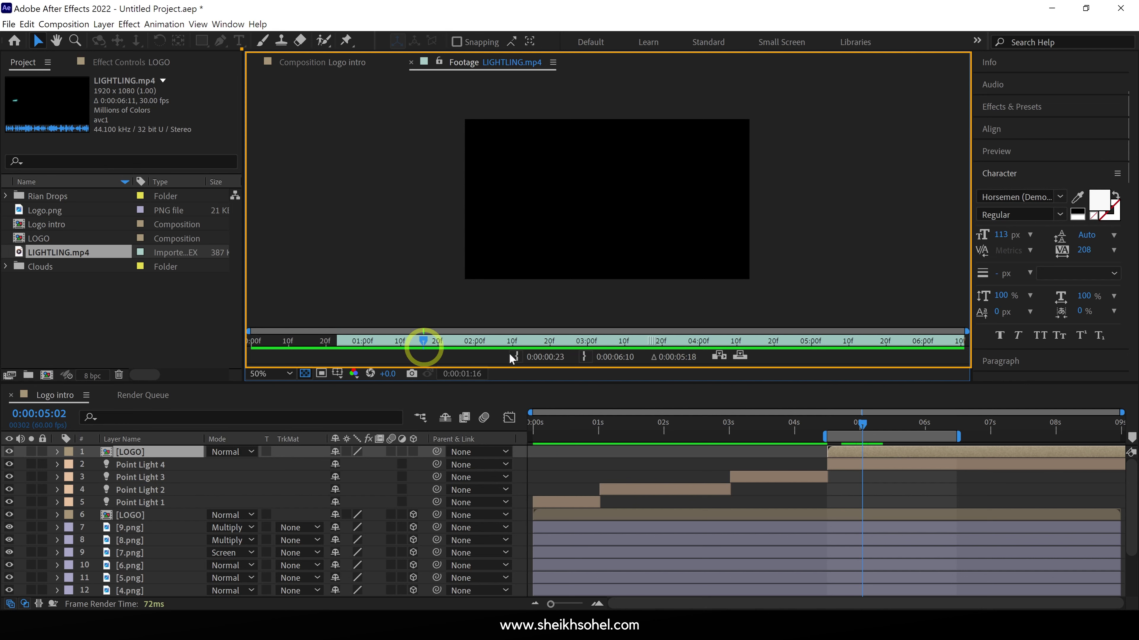
{"action": "left_click", "coordinate": [584, 358]}
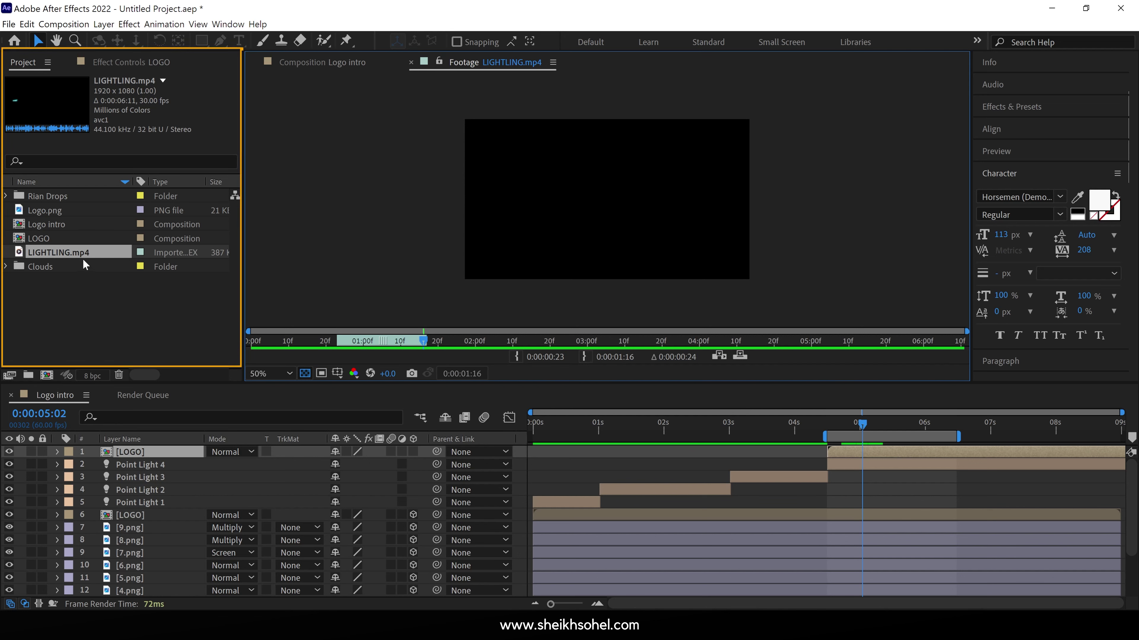
- Add the trimmed LIGHTLING.mp4 as the top layer, start it at about 0:00:04:30 and shift its image slightly right over the logo
{"action": "left_click_drag", "start_coordinate": [75, 251], "coordinate": [121, 450]}
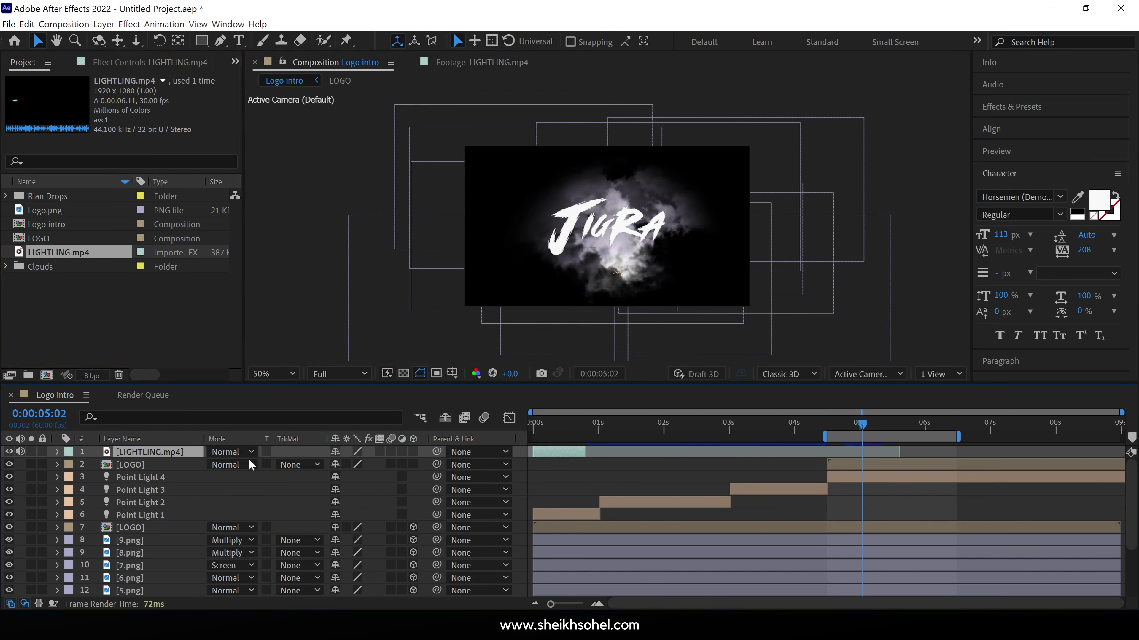
{"action": "left_click_drag", "start_coordinate": [578, 455], "coordinate": [841, 490]}
{"action": "mouse_move", "coordinate": [841, 431]}
{"action": "left_mouse_down"}
{"action": "mouse_move", "coordinate": [831, 433]}
{"action": "mouse_move", "coordinate": [854, 429]}
{"action": "left_mouse_up"}
{"action": "left_click_drag", "start_coordinate": [594, 296], "coordinate": [626, 323]}
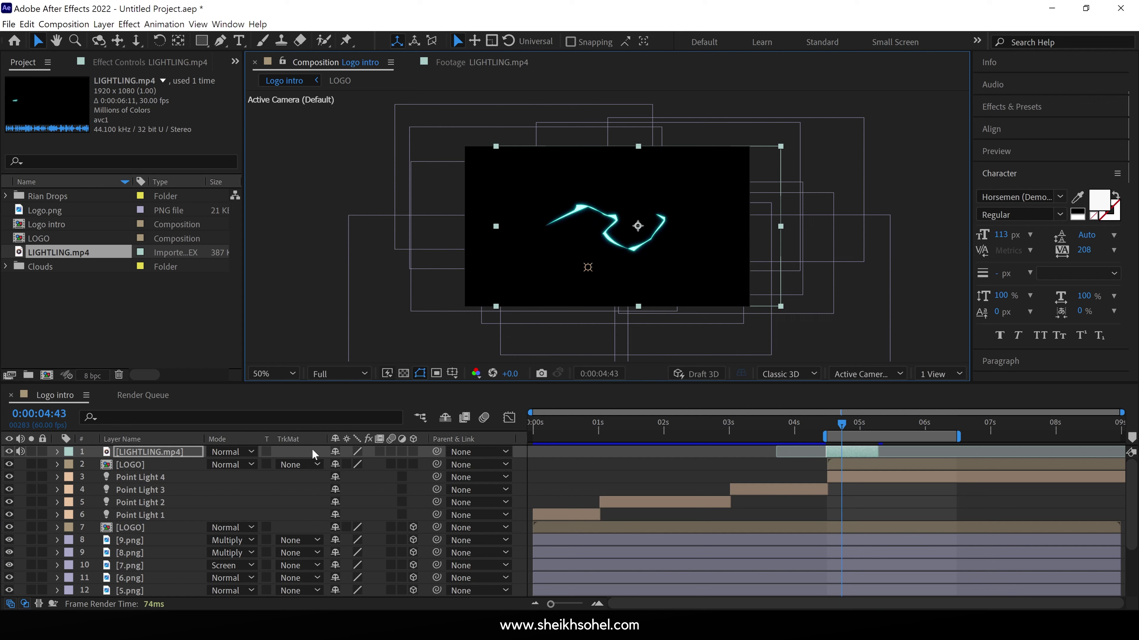
- Set the LIGHTLING.mp4 layer's blending mode to Screen and delay the layer to start at about 0:00:04:48
{"action": "left_click", "coordinate": [228, 452]}
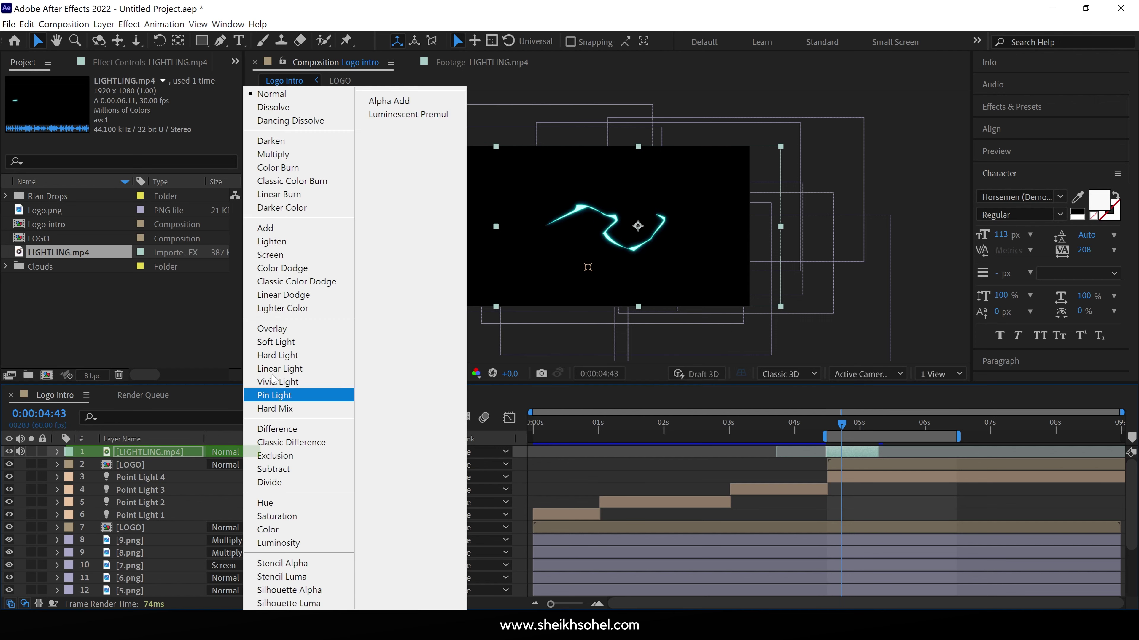
{"action": "left_click", "coordinate": [293, 254]}
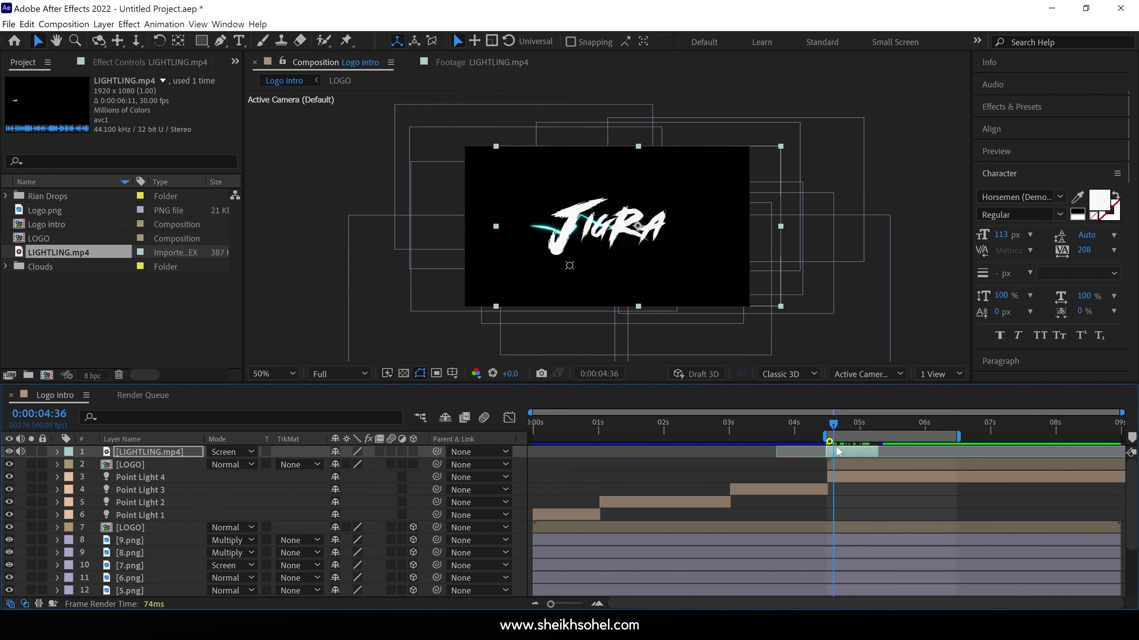
{"action": "left_click_drag", "start_coordinate": [839, 450], "coordinate": [861, 432]}
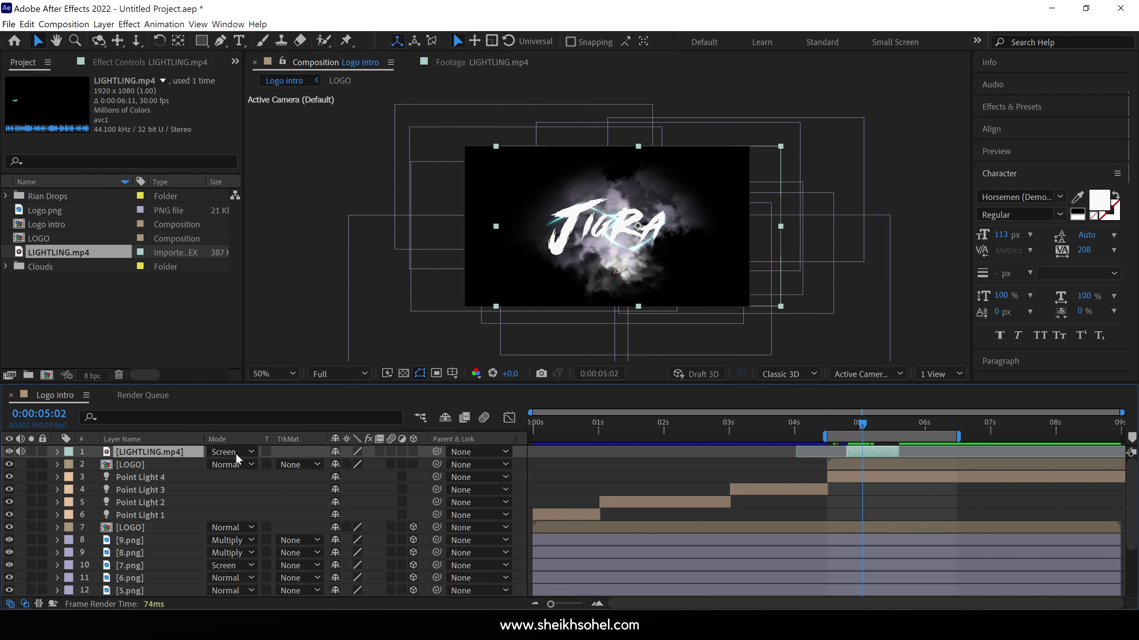
- Apply the Tint effect to the LIGHTLING.mp4 layer and map white to light blue BBD9FF
{"action": "left_click", "coordinate": [129, 24]}
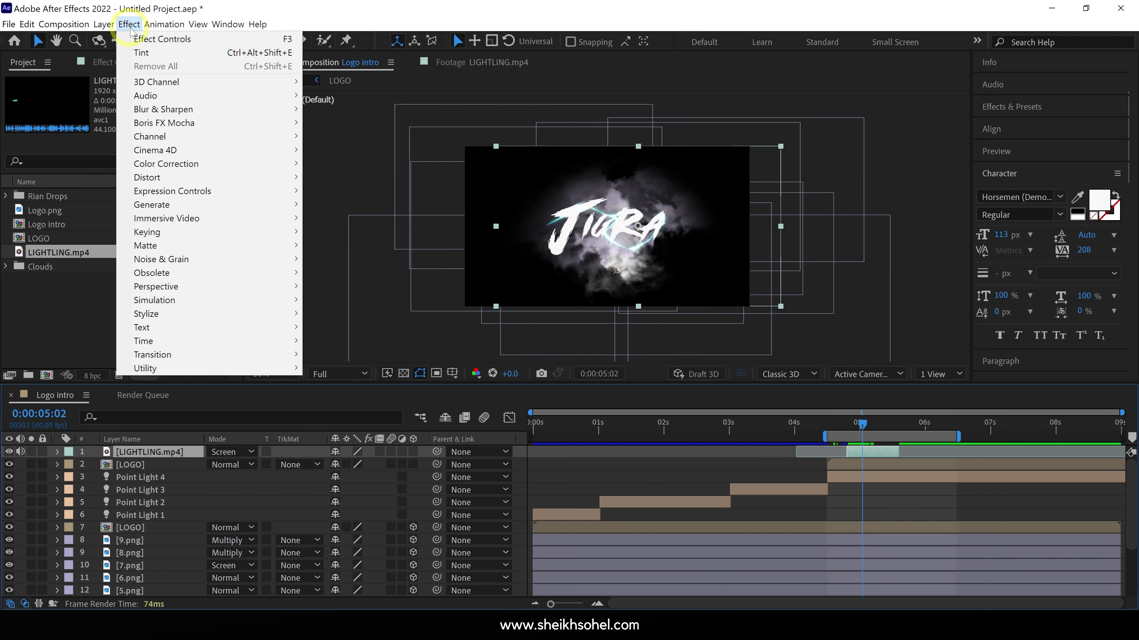
{"action": "mouse_move", "coordinate": [158, 170]}
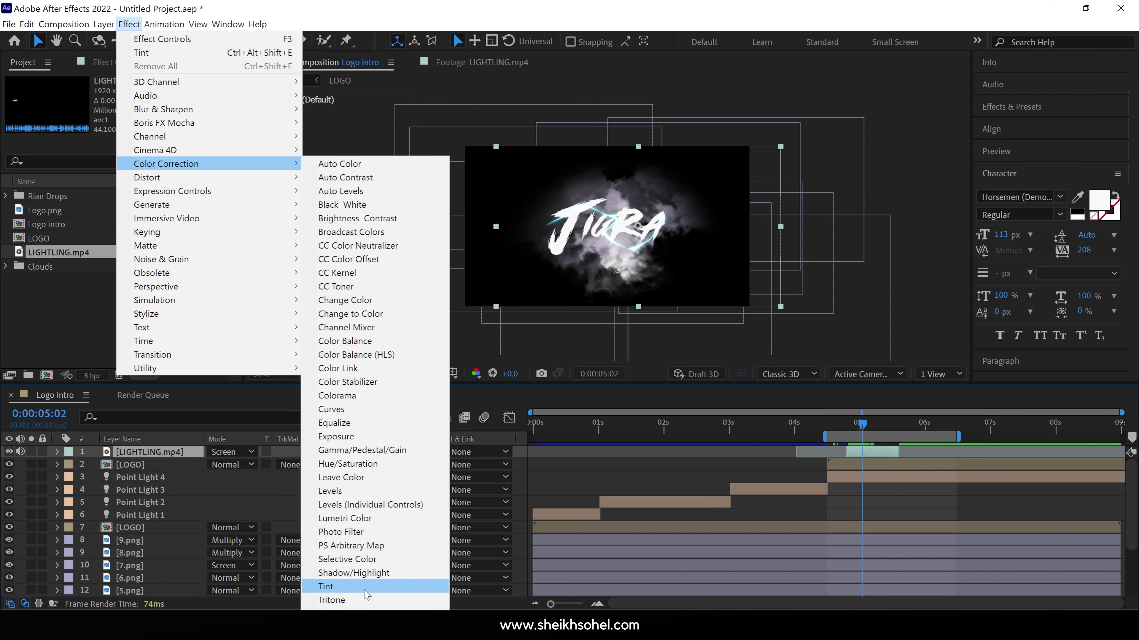
{"action": "left_click", "coordinate": [332, 586]}
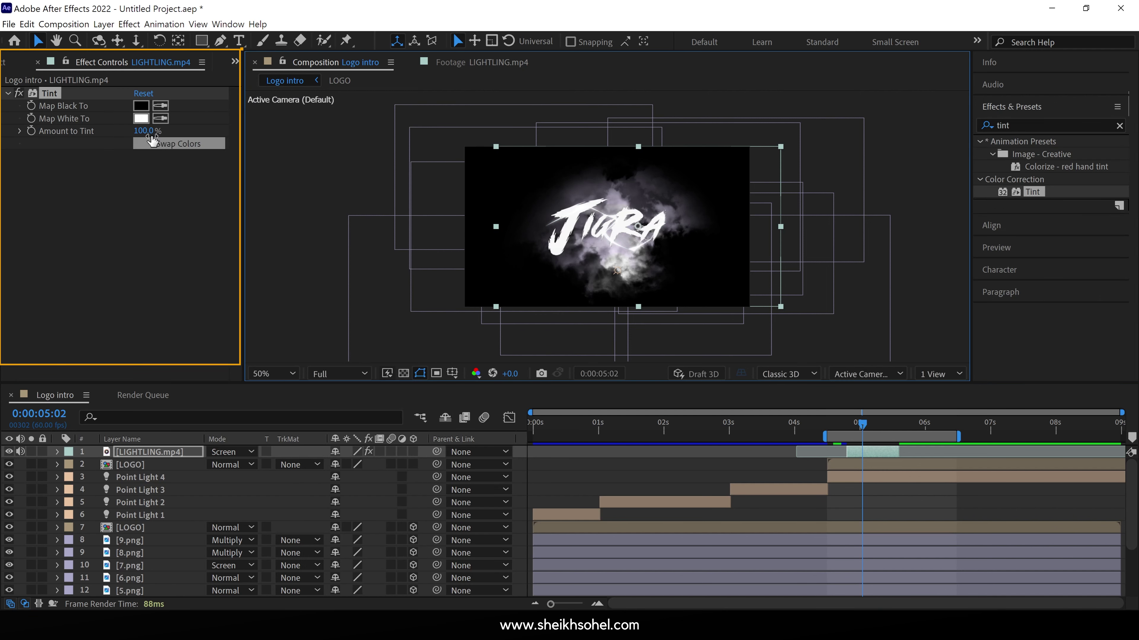
{"action": "left_click", "coordinate": [141, 118]}
{"action": "mouse_move", "coordinate": [932, 211]}
{"action": "left_mouse_down"}
{"action": "mouse_move", "coordinate": [938, 243]}
{"action": "mouse_move", "coordinate": [940, 230]}
{"action": "left_mouse_up"}
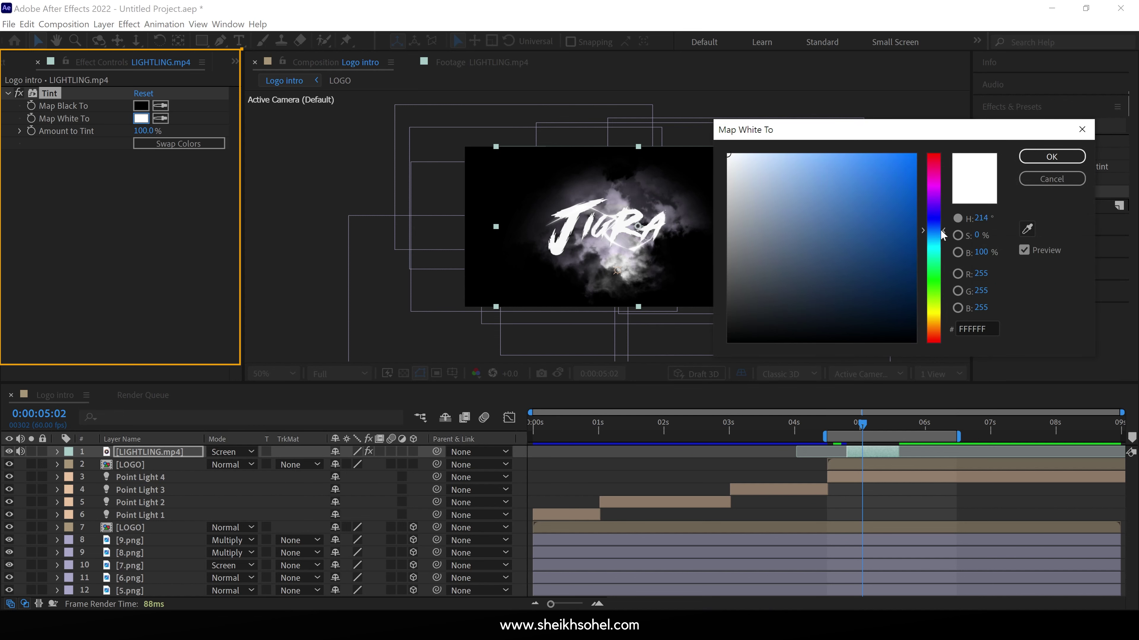
{"action": "left_click", "coordinate": [765, 149]}
{"action": "left_click_drag", "start_coordinate": [765, 149], "coordinate": [777, 143]}
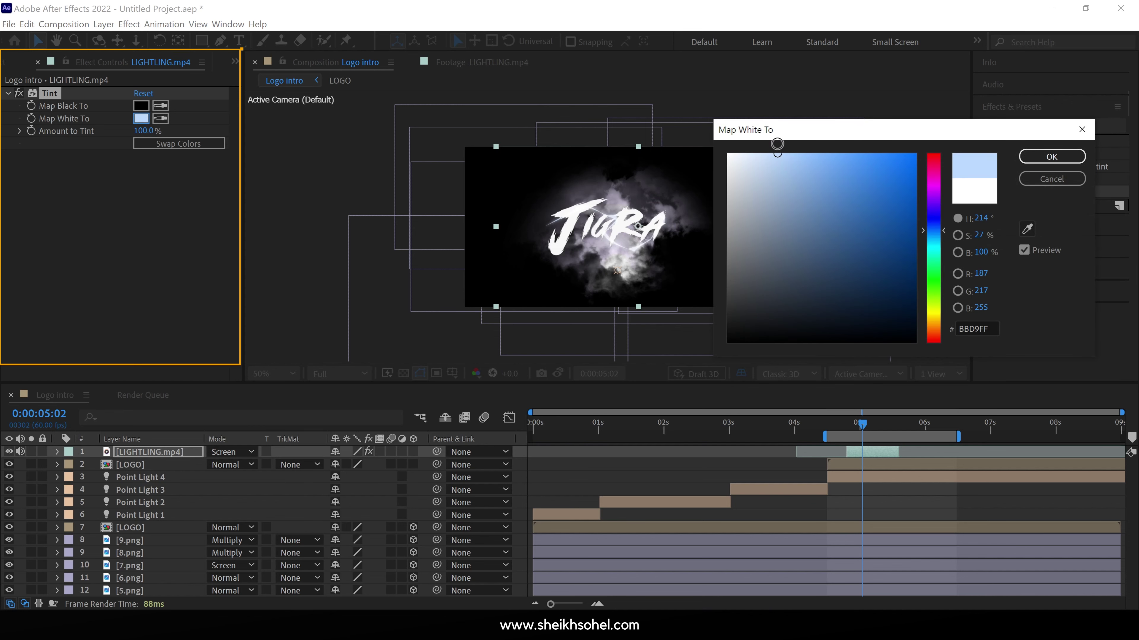
{"action": "left_click", "coordinate": [1046, 159]}
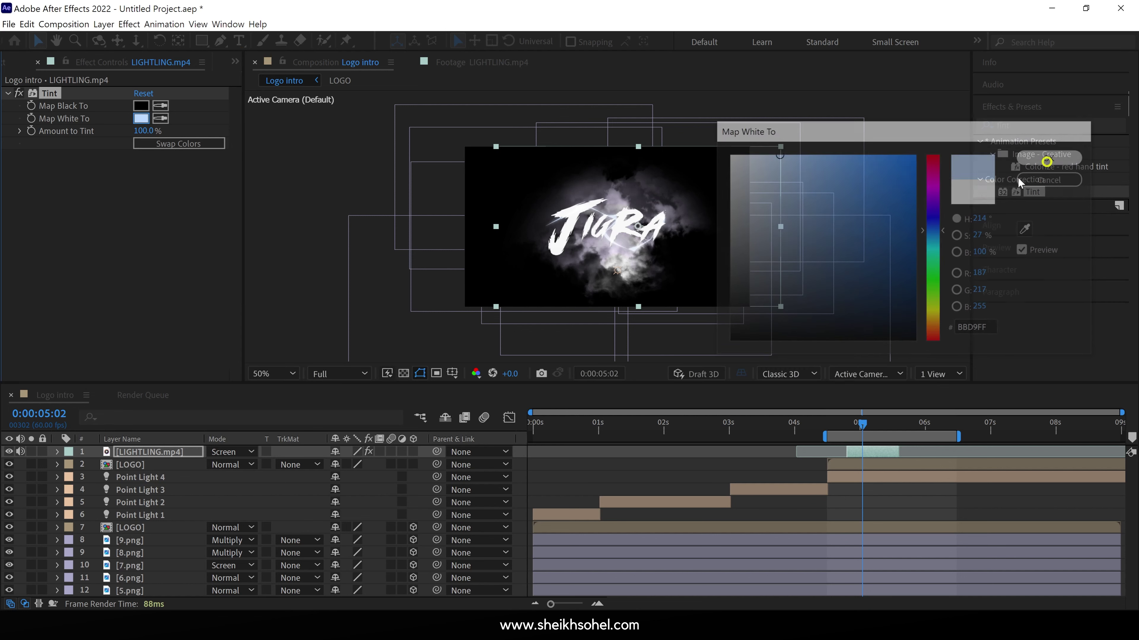
- Find the Glow effect, apply it to the LIGHTLING.mp4 layer and examine the glowing strike up close
{"action": "left_click", "coordinate": [1120, 125]}
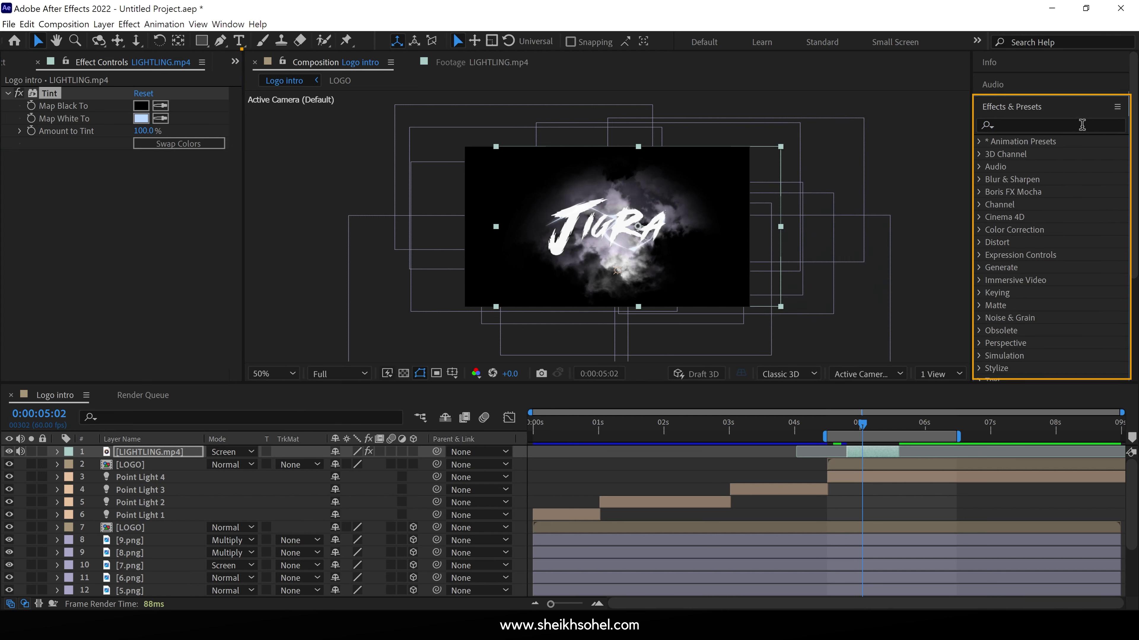
{"action": "left_click", "coordinate": [1079, 130]}
{"action": "type", "text": "glow"}
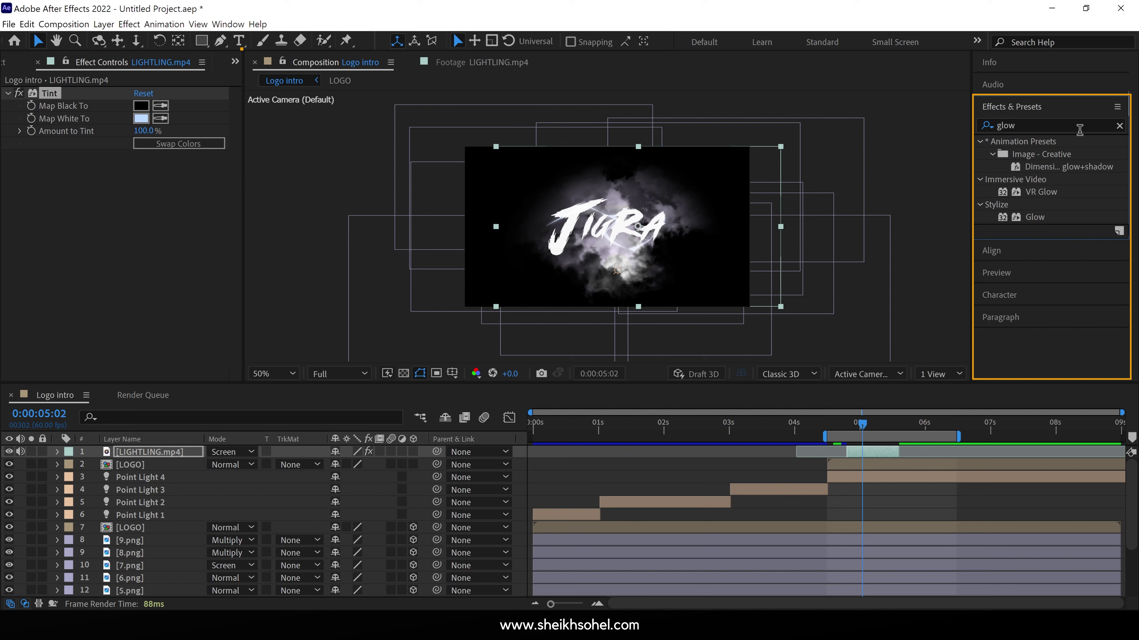
{"action": "left_click_drag", "start_coordinate": [1034, 217], "coordinate": [177, 459]}
{"action": "scroll", "coordinate": [618, 233], "scroll_direction": "up", "scroll_amount": 2}
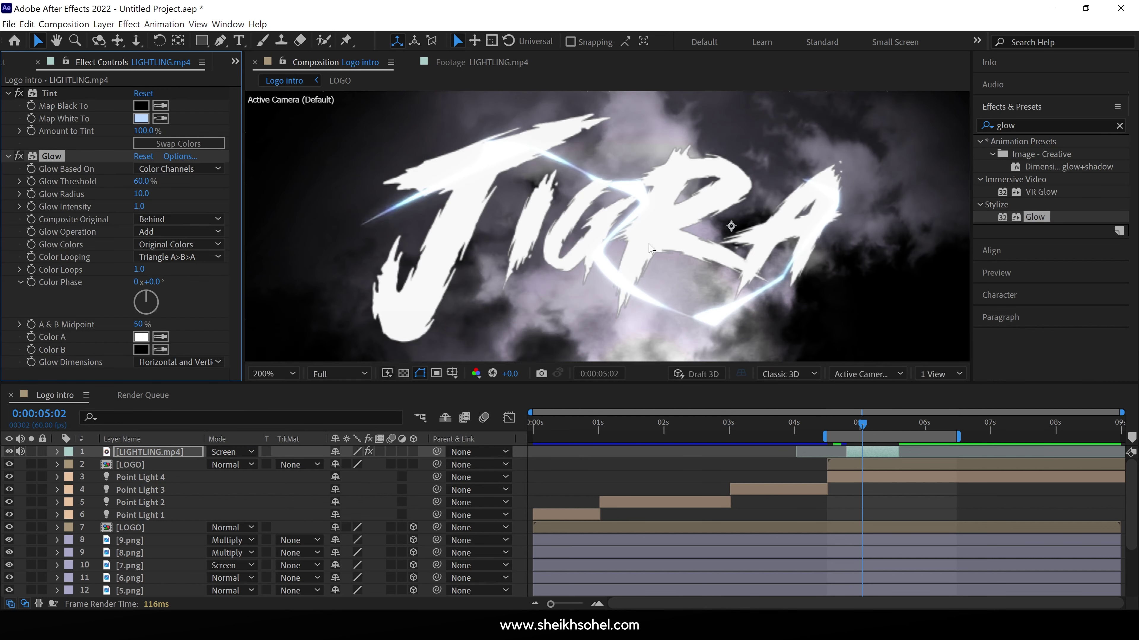
{"action": "scroll", "coordinate": [651, 247], "scroll_direction": "down", "scroll_amount": 2}
- Change the Tint effect's Map White To color to light violet C7BBFF
{"action": "left_click", "coordinate": [140, 118]}
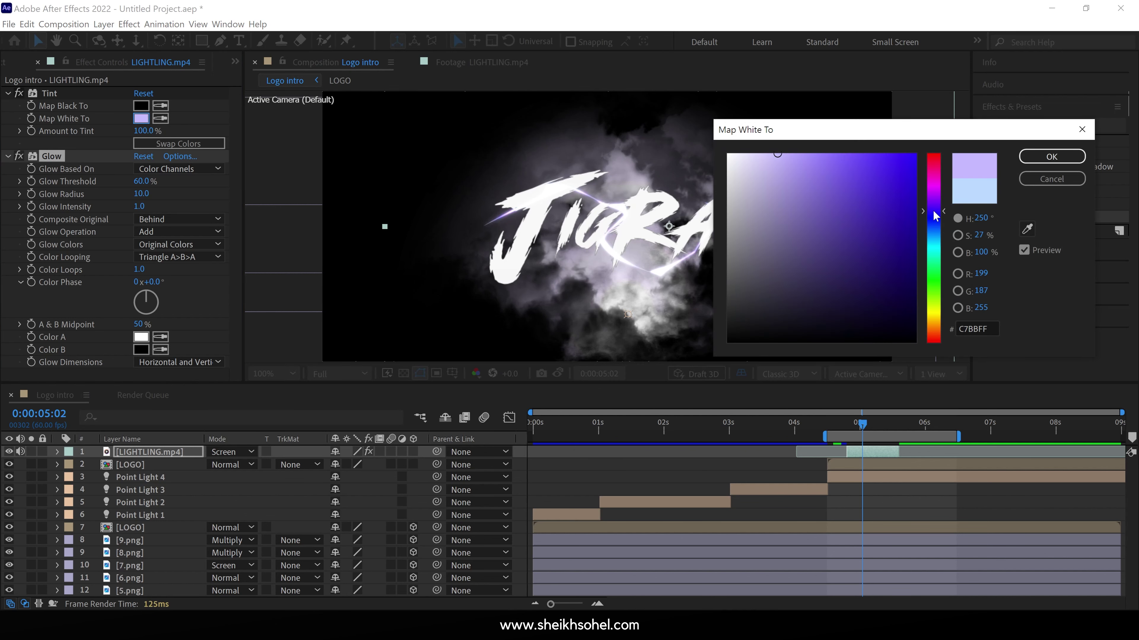
{"action": "left_click", "coordinate": [1052, 157]}
{"action": "scroll", "coordinate": [701, 290], "scroll_direction": "down", "scroll_amount": 2}
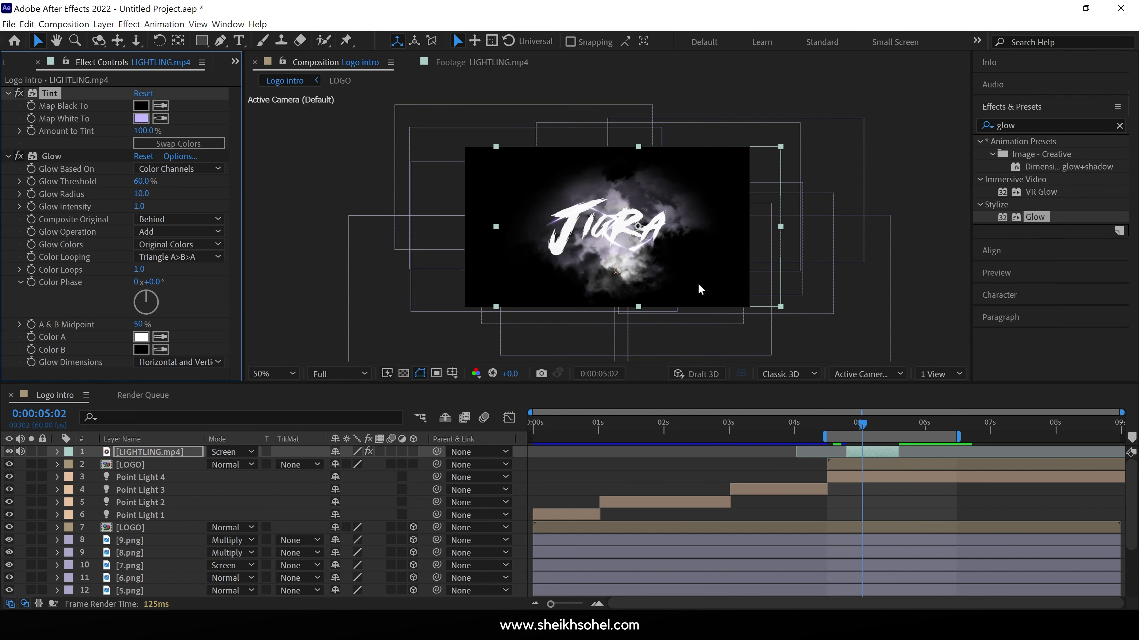
- Go to 0:00:04:48 and draw a rectangular mask around the whole logo on the upper LOGO layer
{"action": "mouse_move", "coordinate": [863, 425]}
{"action": "left_mouse_down"}
{"action": "mouse_move", "coordinate": [876, 428]}
{"action": "mouse_move", "coordinate": [851, 434]}
{"action": "left_mouse_up"}
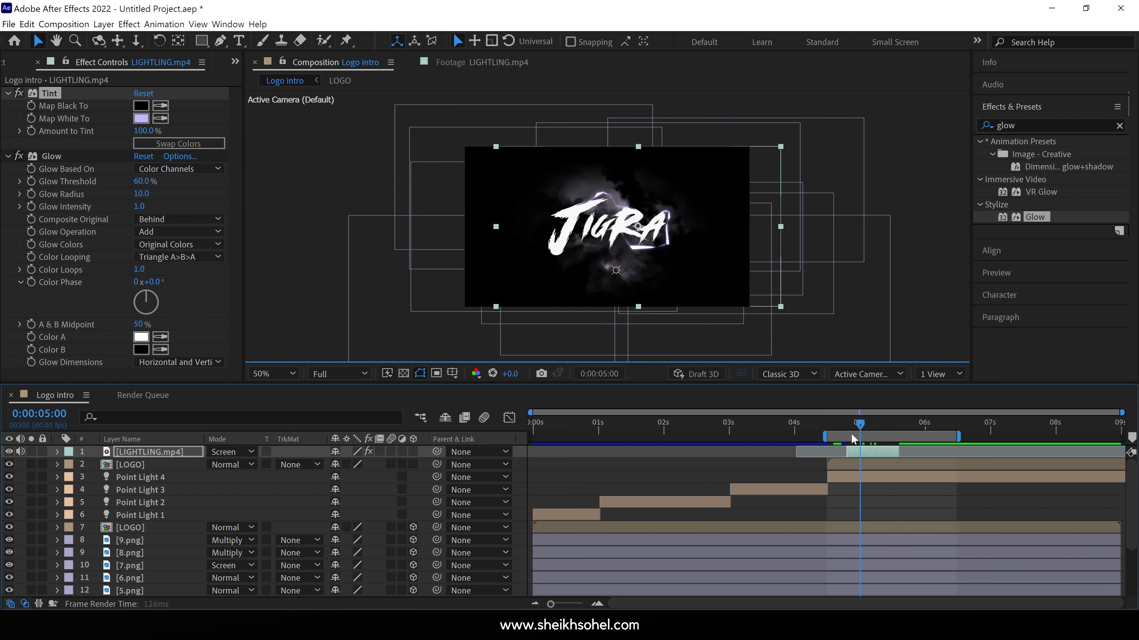
{"action": "left_click", "coordinate": [847, 436]}
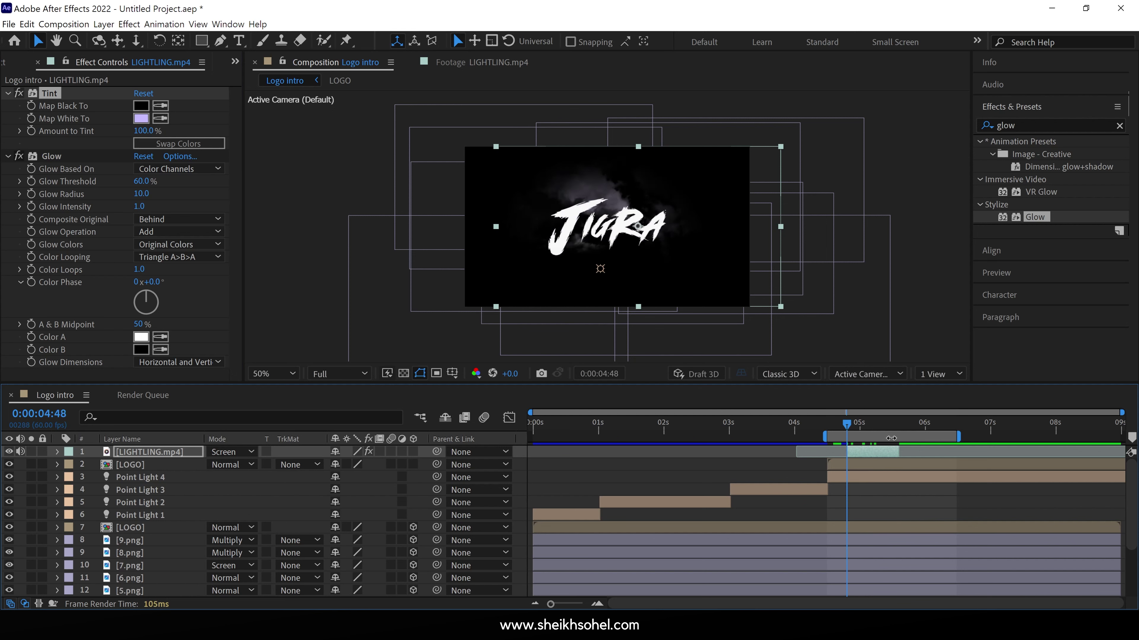
{"action": "left_click", "coordinate": [163, 464]}
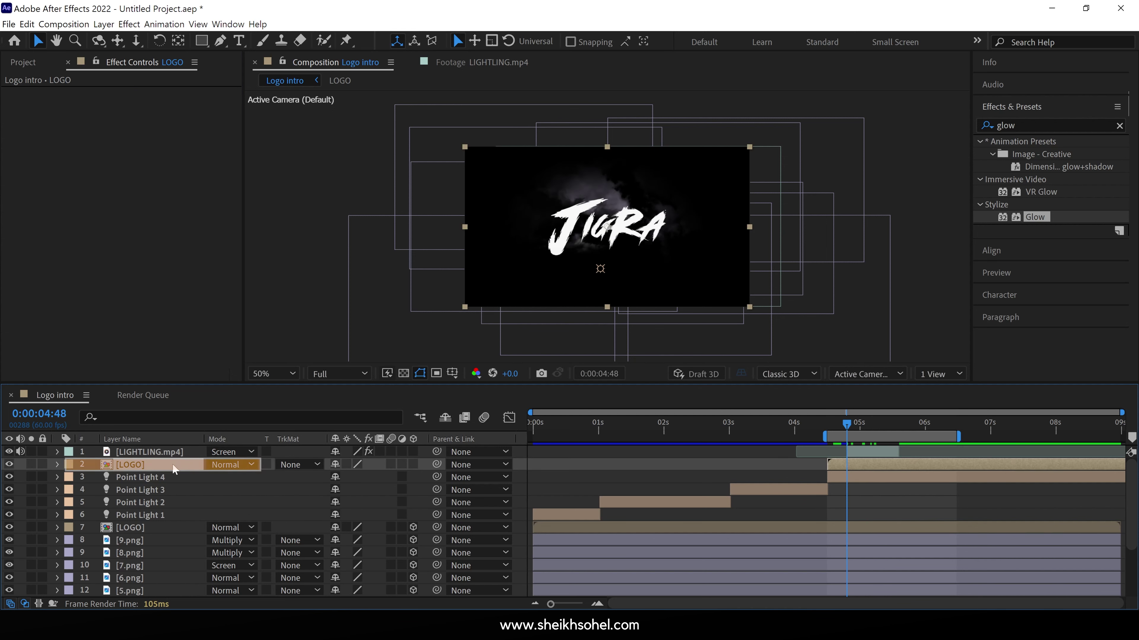
{"action": "left_click", "coordinate": [202, 42]}
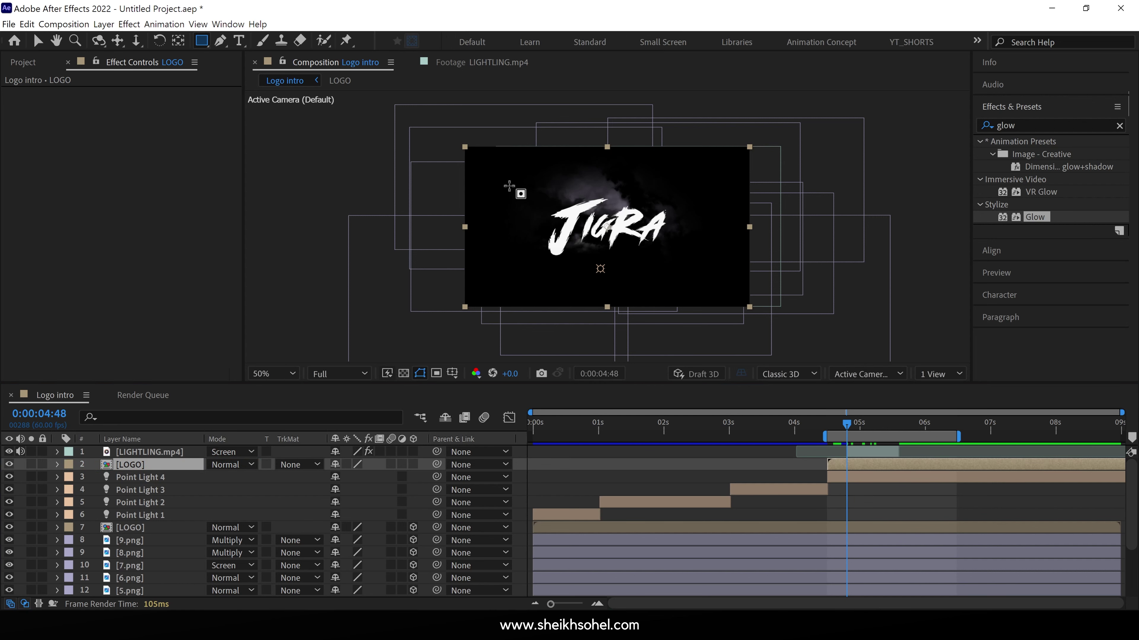
{"action": "mouse_move", "coordinate": [506, 184]}
{"action": "left_mouse_down"}
{"action": "mouse_move", "coordinate": [609, 244]}
{"action": "mouse_move", "coordinate": [694, 271]}
{"action": "left_mouse_up"}
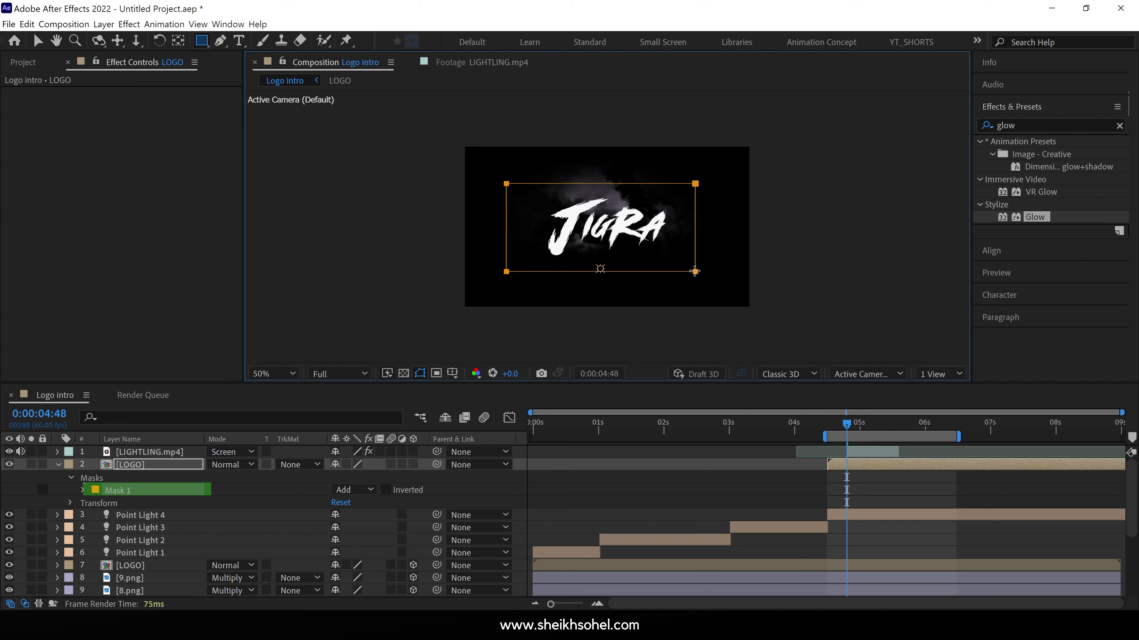
- Keyframe the Mask Path of Mask 1 at 0:00:04:48 and, with the same shape, at 0:00:05:35
{"action": "left_click", "coordinate": [81, 489]}
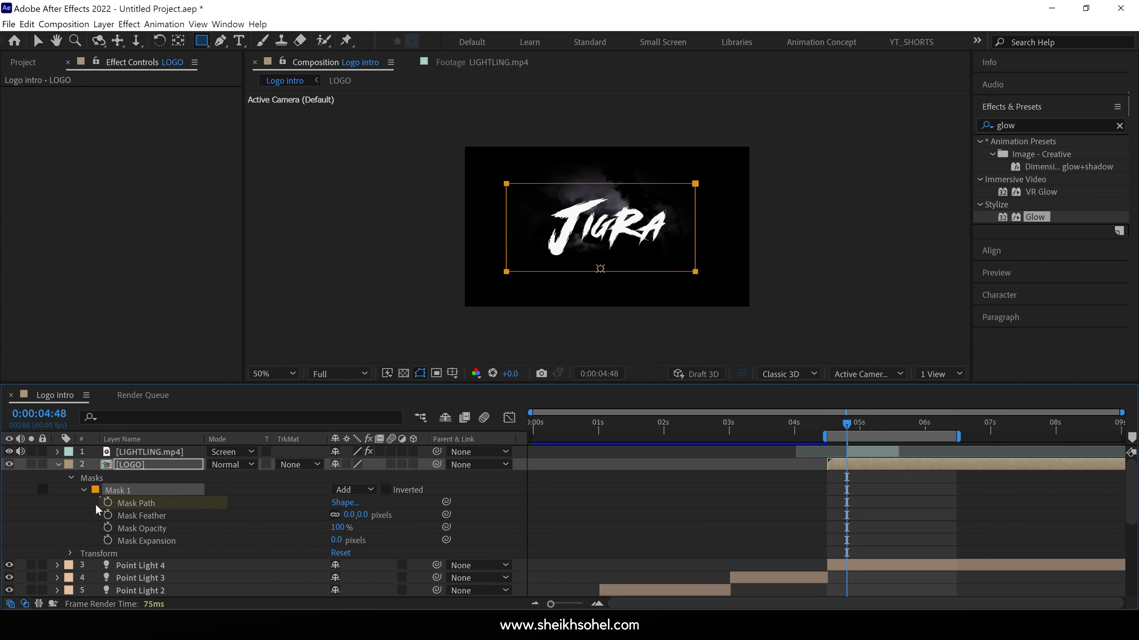
{"action": "left_click", "coordinate": [107, 502]}
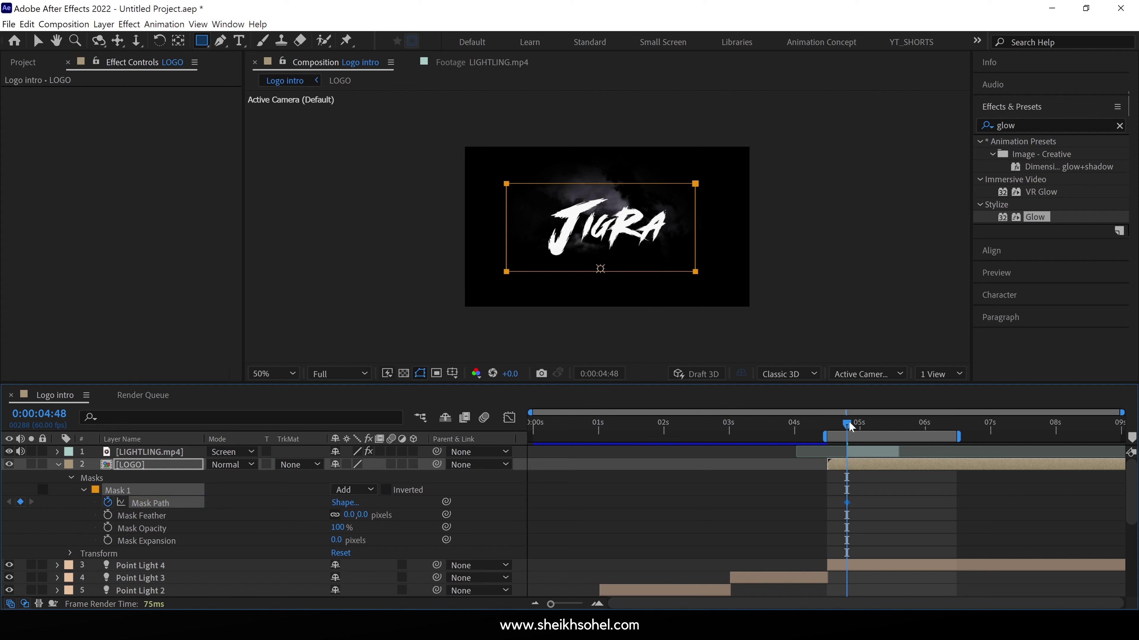
{"action": "left_click_drag", "start_coordinate": [849, 421], "coordinate": [891, 433]}
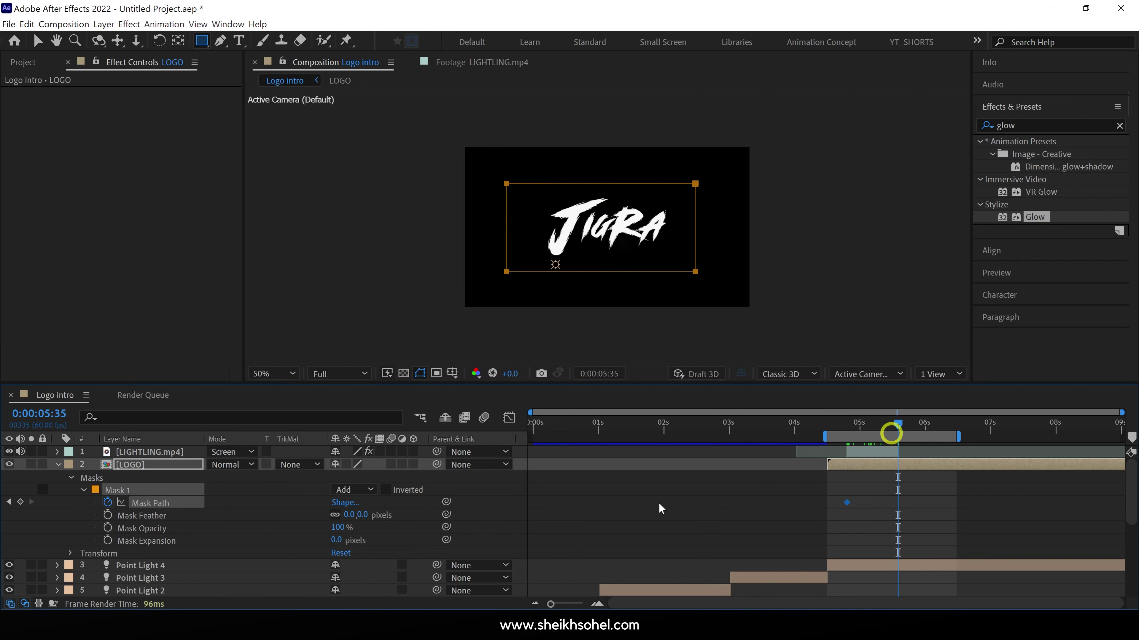
{"action": "left_click", "coordinate": [21, 502]}
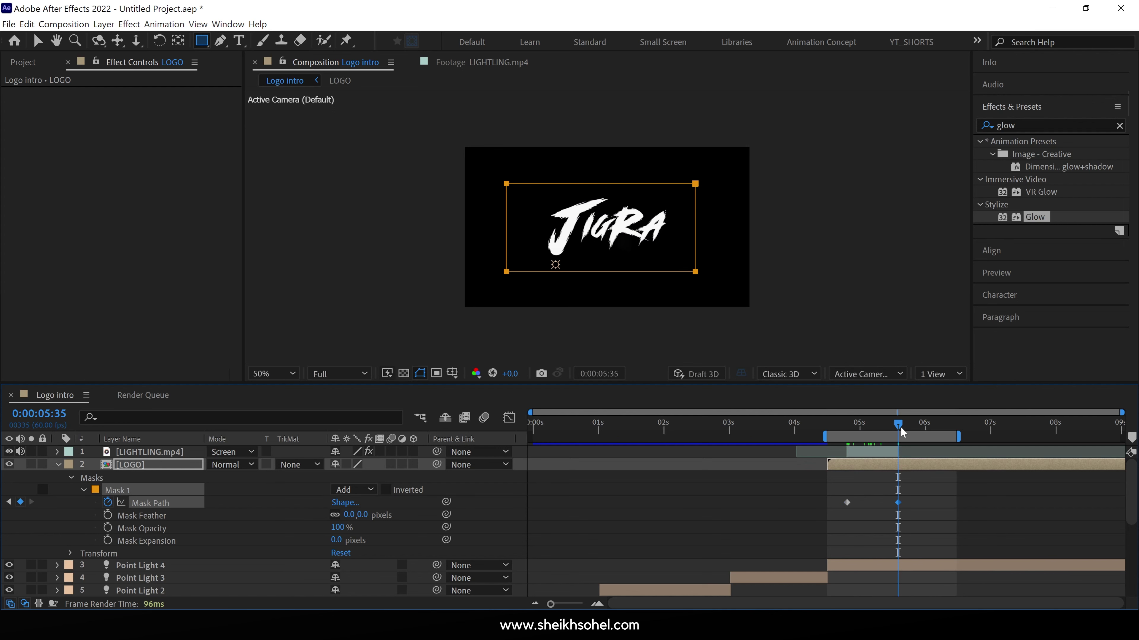
- At 0:00:04:48, narrow the mask to a thin strip left of the logo, and check the wipe reveal up to 0:00:05:13
{"action": "left_click", "coordinate": [846, 432]}
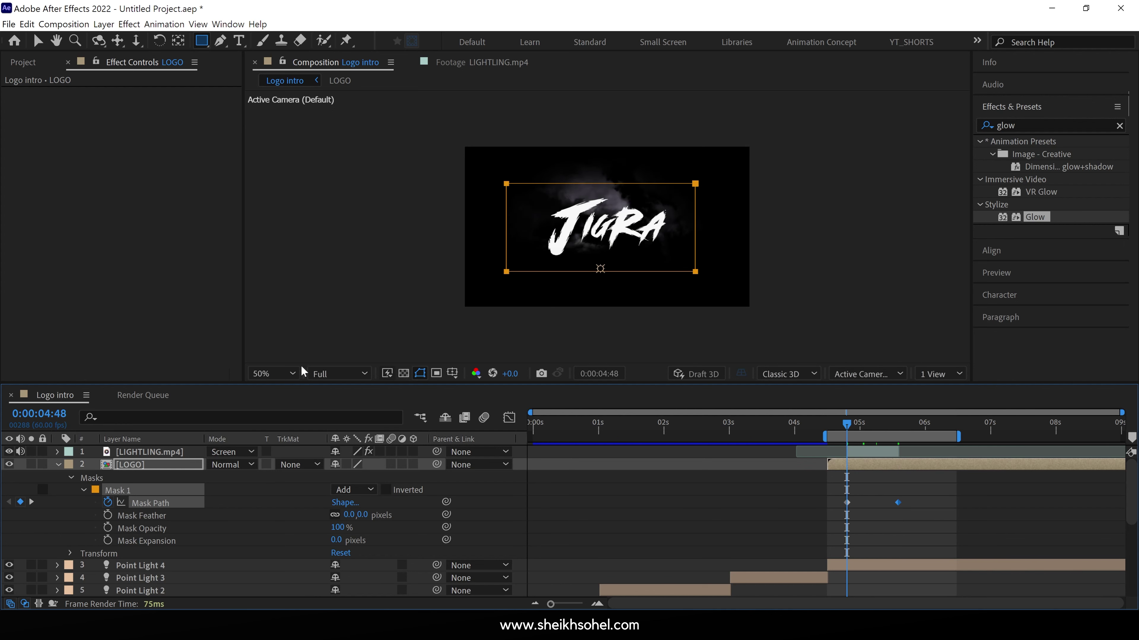
{"action": "left_click", "coordinate": [266, 372]}
{"action": "left_click", "coordinate": [287, 113]}
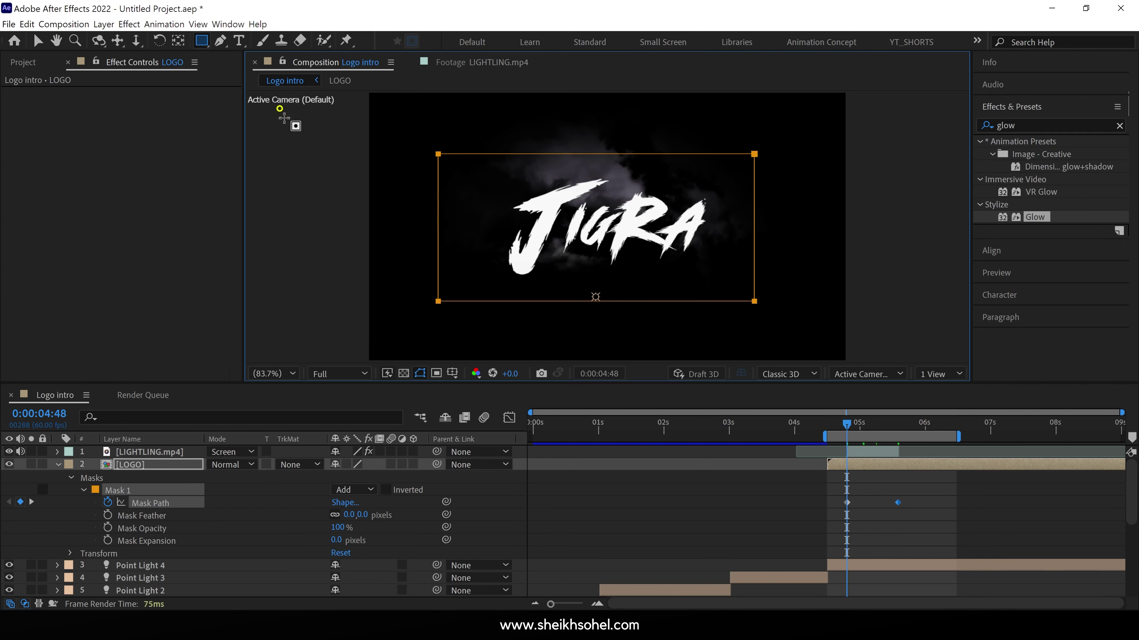
{"action": "key", "text": "v"}
{"action": "left_click", "coordinate": [755, 301]}
{"action": "left_click", "coordinate": [758, 159]}
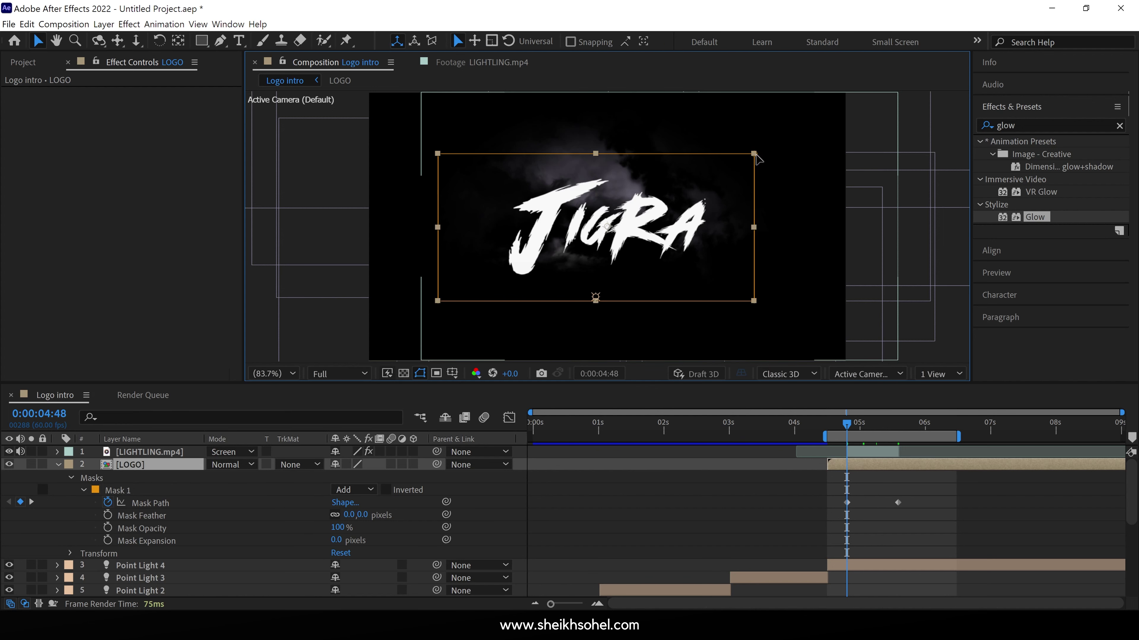
{"action": "left_click_drag", "start_coordinate": [756, 153], "coordinate": [459, 319]}
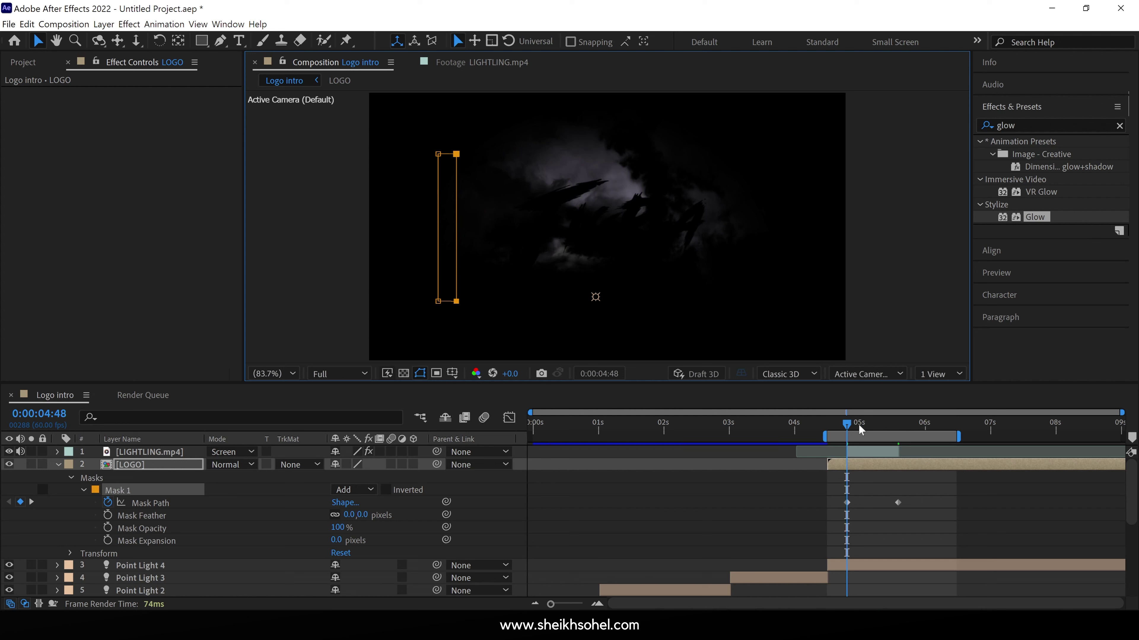
{"action": "mouse_move", "coordinate": [863, 424]}
{"action": "left_mouse_down"}
{"action": "mouse_move", "coordinate": [891, 430]}
{"action": "mouse_move", "coordinate": [858, 434]}
{"action": "mouse_move", "coordinate": [874, 438]}
{"action": "left_mouse_up"}
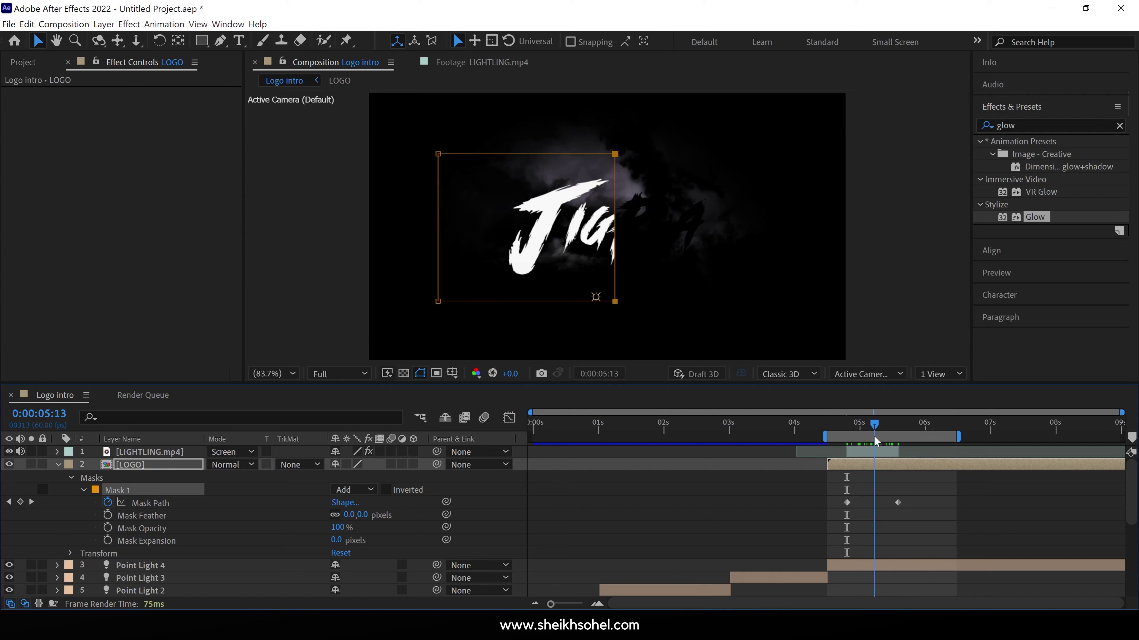
{"action": "left_click", "coordinate": [874, 434]}
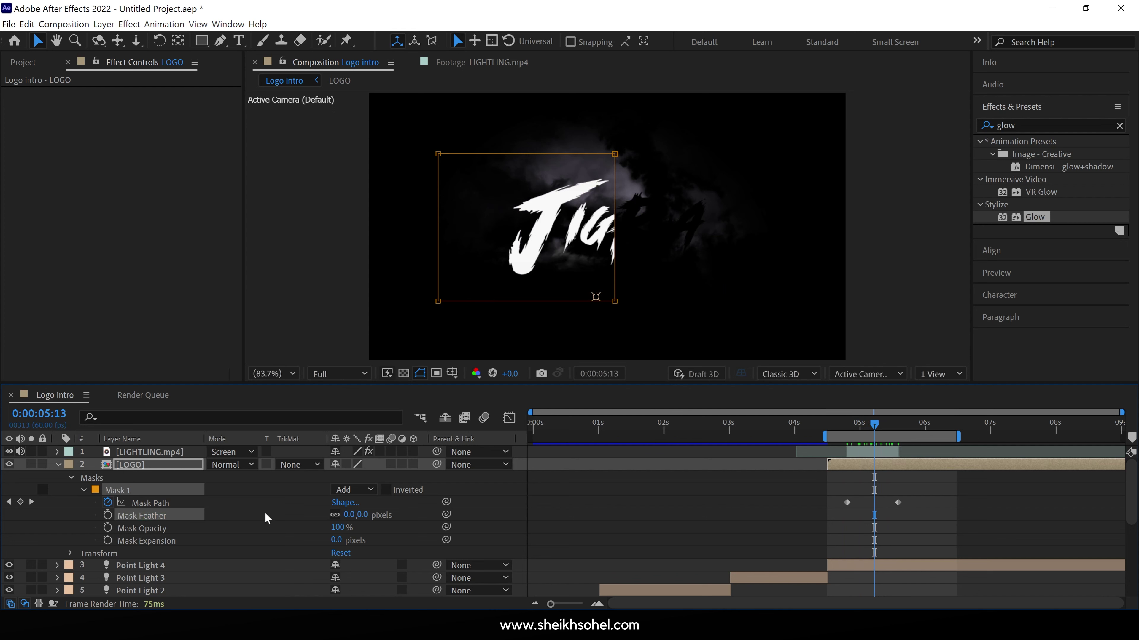
- Set Mask 1's feather on the upper LOGO layer to 283 pixels and apply Easy Ease to both Mask Path keyframes
{"action": "left_click_drag", "start_coordinate": [348, 515], "coordinate": [590, 528]}
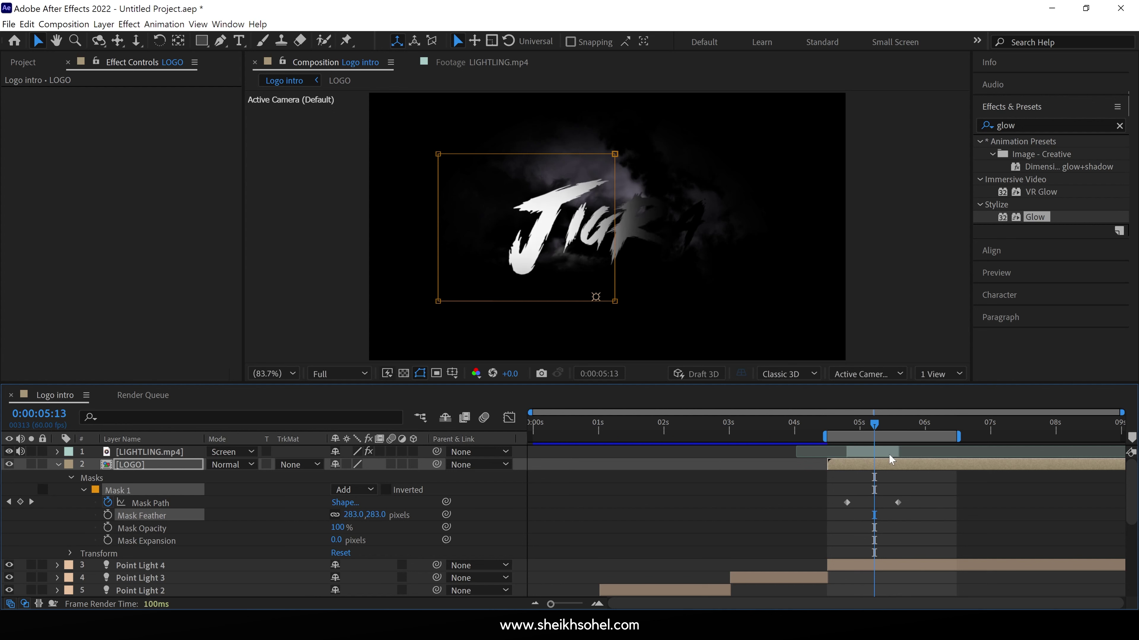
{"action": "mouse_move", "coordinate": [878, 426]}
{"action": "left_mouse_down"}
{"action": "mouse_move", "coordinate": [859, 429]}
{"action": "mouse_move", "coordinate": [868, 428]}
{"action": "left_mouse_up"}
{"action": "left_click_drag", "start_coordinate": [915, 493], "coordinate": [842, 506]}
{"action": "right_click", "coordinate": [846, 504]}
{"action": "mouse_move", "coordinate": [865, 496]}
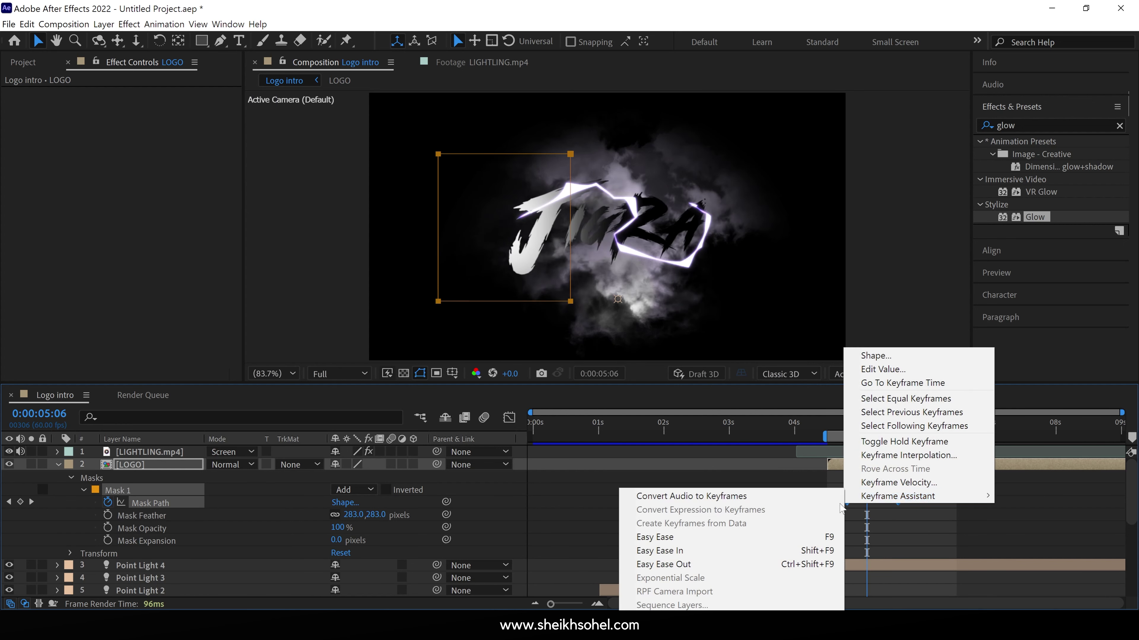
{"action": "left_click", "coordinate": [807, 538]}
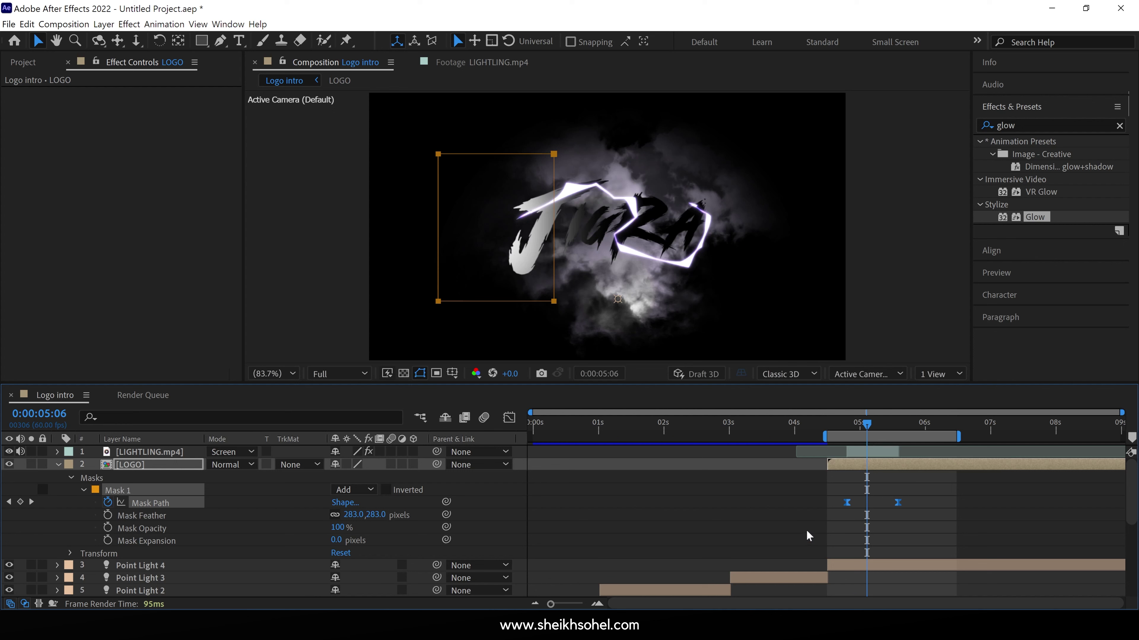
- Shift the upper LOGO layer slightly earlier in time and preview the logo reveal from 0:00:04:36
{"action": "mouse_move", "coordinate": [865, 469]}
{"action": "left_mouse_down"}
{"action": "mouse_move", "coordinate": [880, 465]}
{"action": "mouse_move", "coordinate": [852, 471]}
{"action": "left_mouse_up"}
{"action": "left_click_drag", "start_coordinate": [859, 423], "coordinate": [853, 427]}
{"action": "key", "text": "space"}
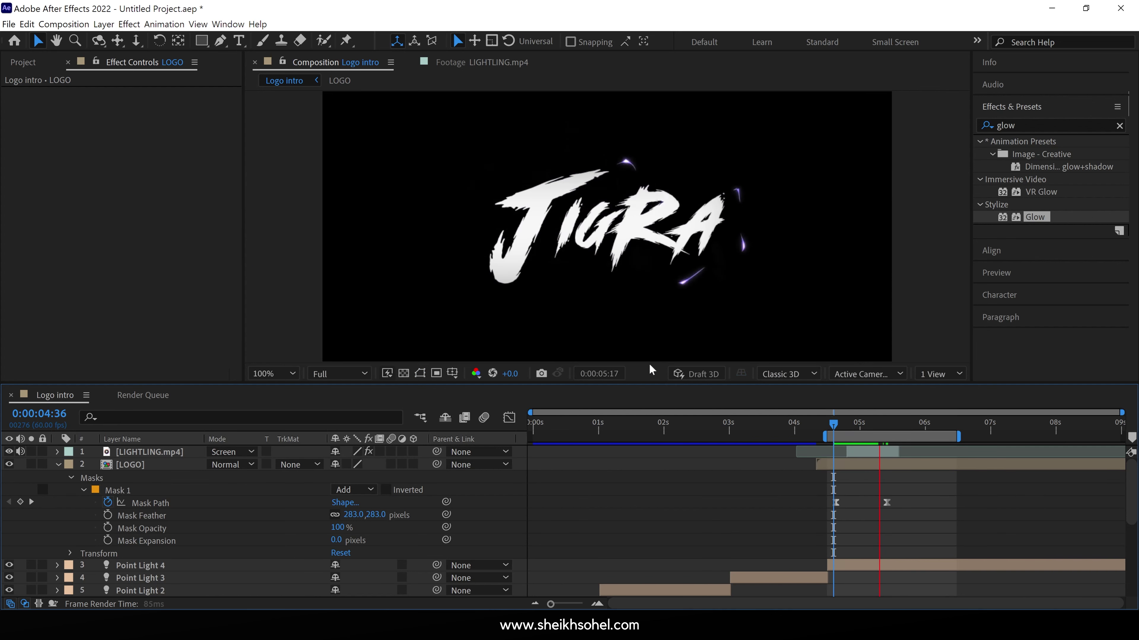
{"action": "left_click", "coordinate": [267, 114]}
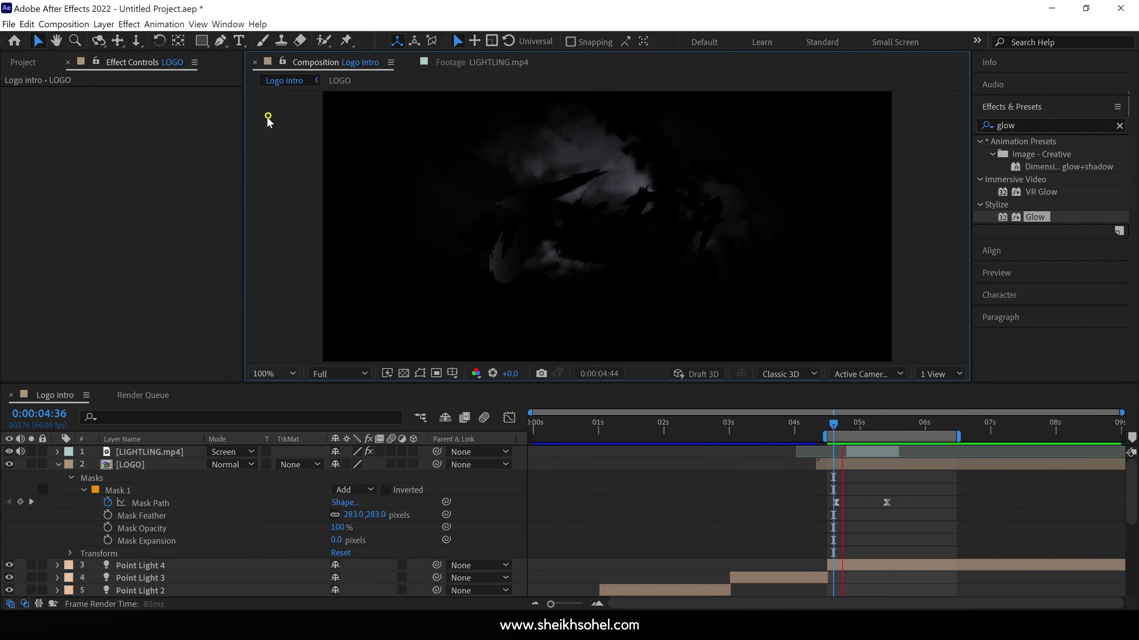
{"action": "key", "text": "shift+slash"}
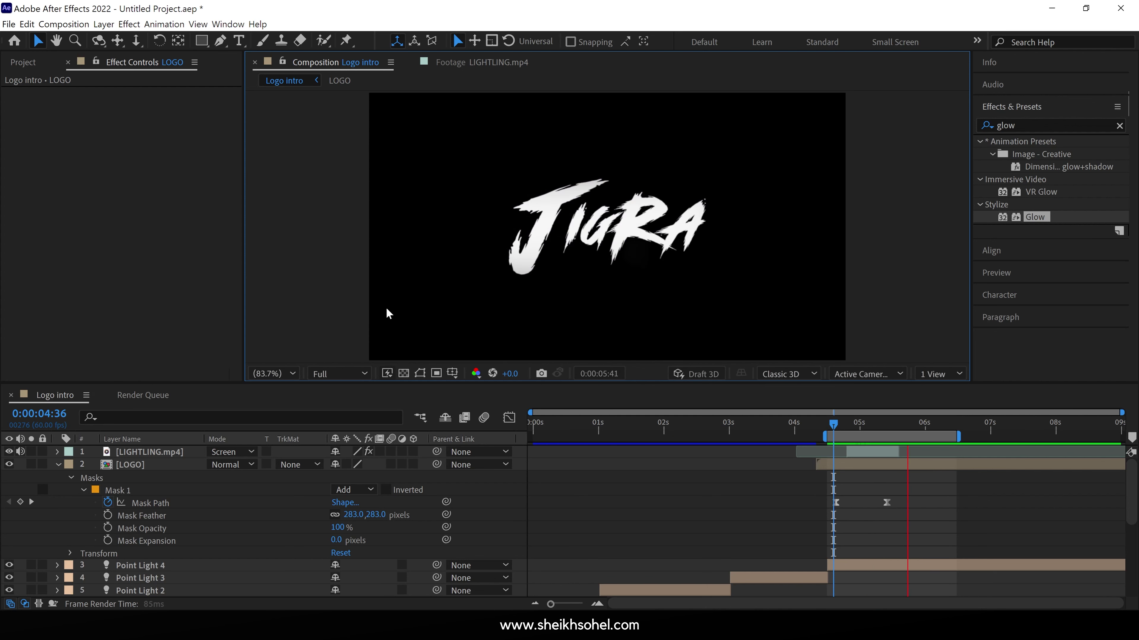
{"action": "key", "text": "space"}
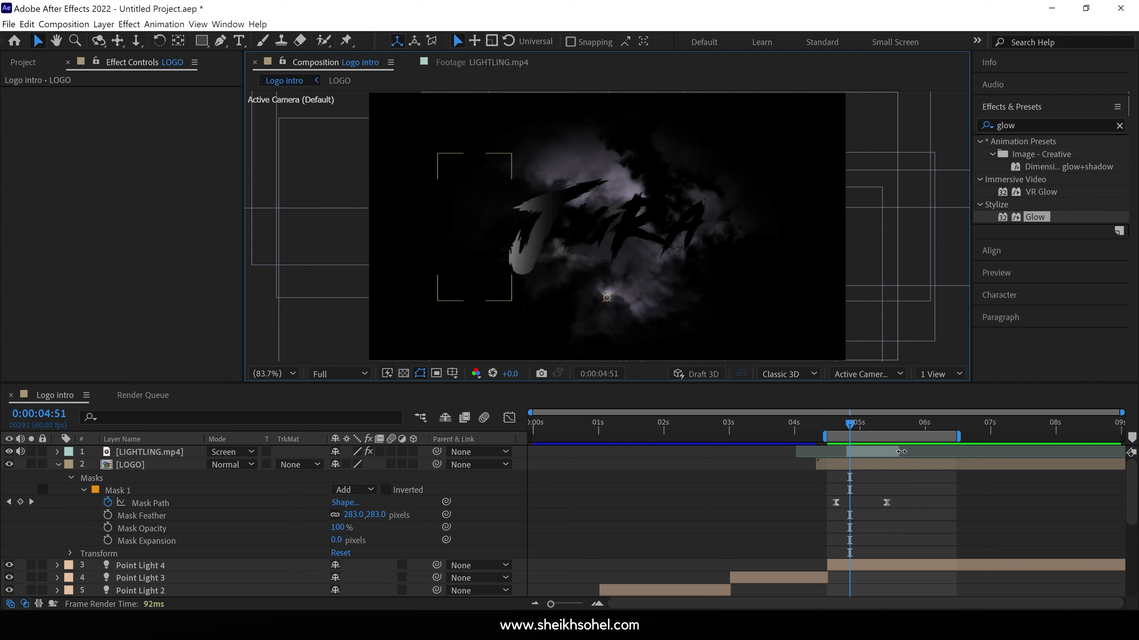
- Check the reveal at 0:00:05:00 and move the second Mask Path keyframe slightly later
{"action": "left_click_drag", "start_coordinate": [855, 429], "coordinate": [864, 430]}
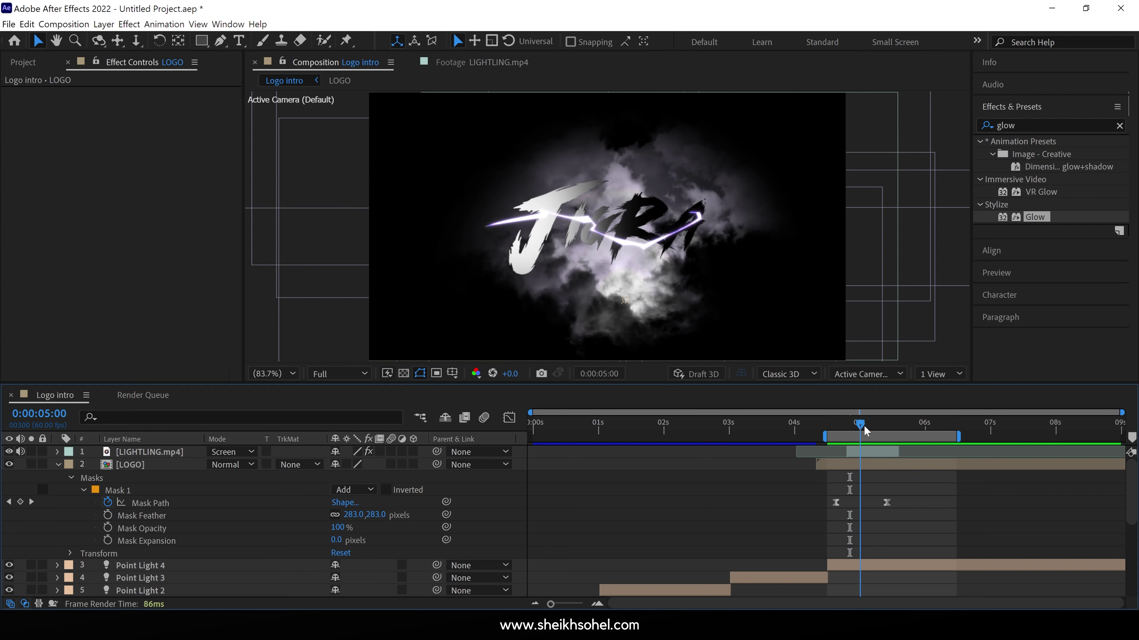
{"action": "left_click_drag", "start_coordinate": [887, 502], "coordinate": [890, 503]}
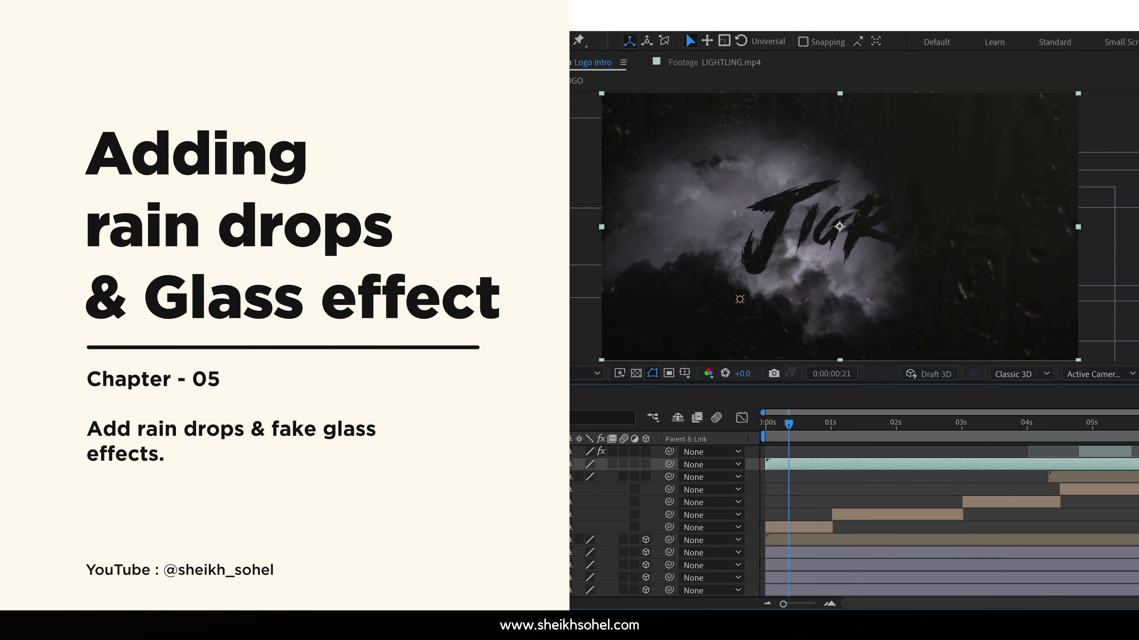
{"action": "key", "text": "t"}
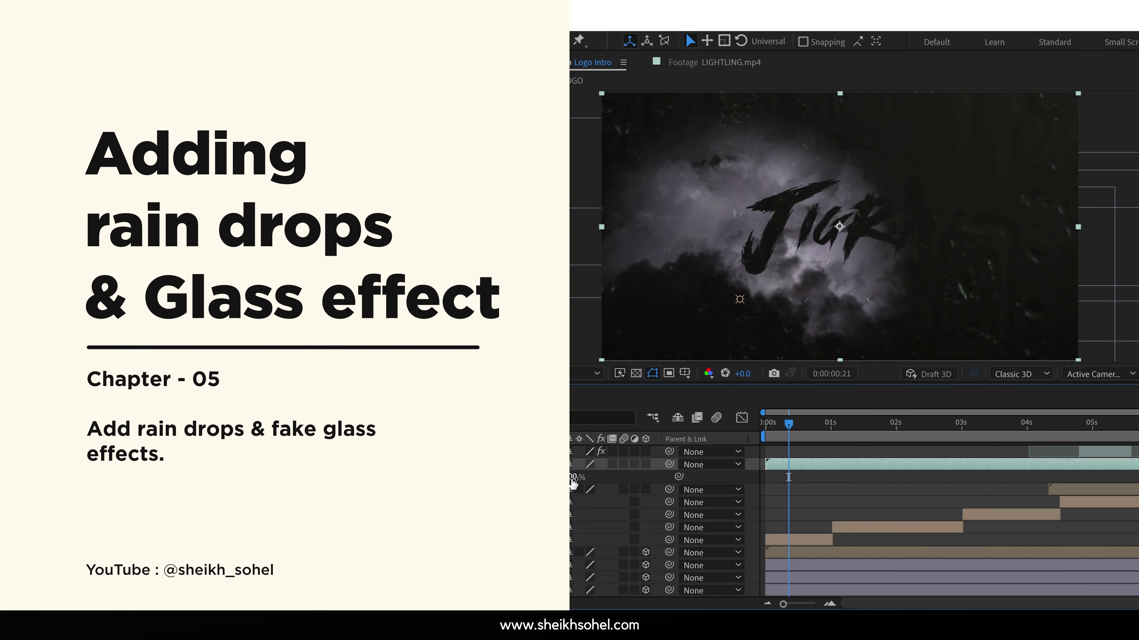
{"action": "left_click", "coordinate": [573, 479]}
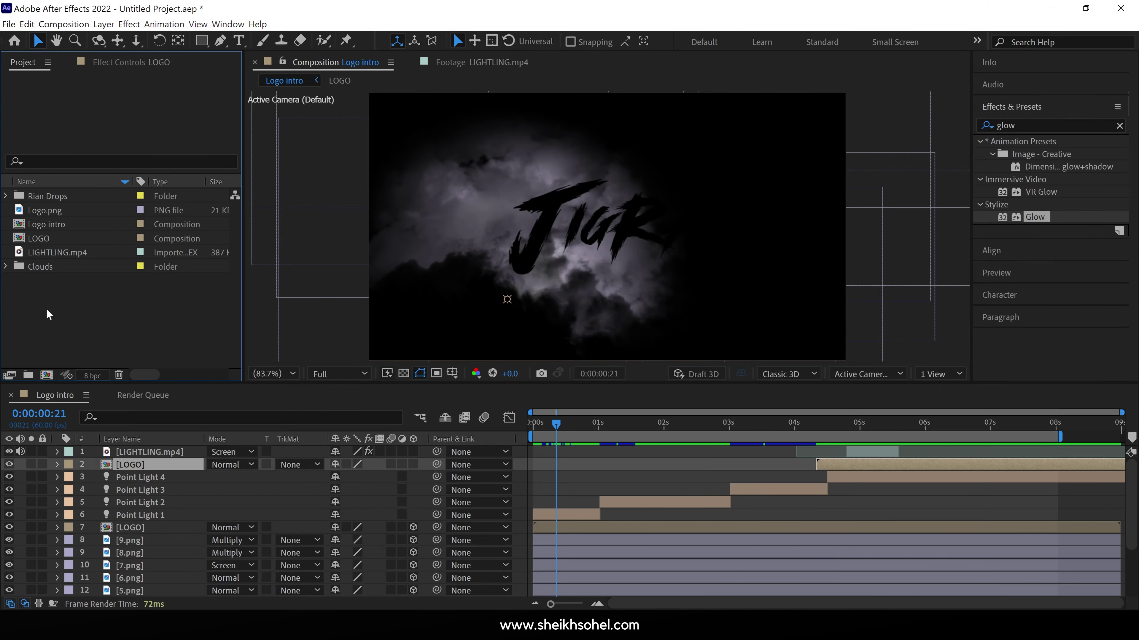
- Add Rain Drop_1.mp4 from the Rian Drops folder directly below the LIGHTLING.mp4 layer and set its blending mode to Screen
{"action": "left_click", "coordinate": [46, 309]}
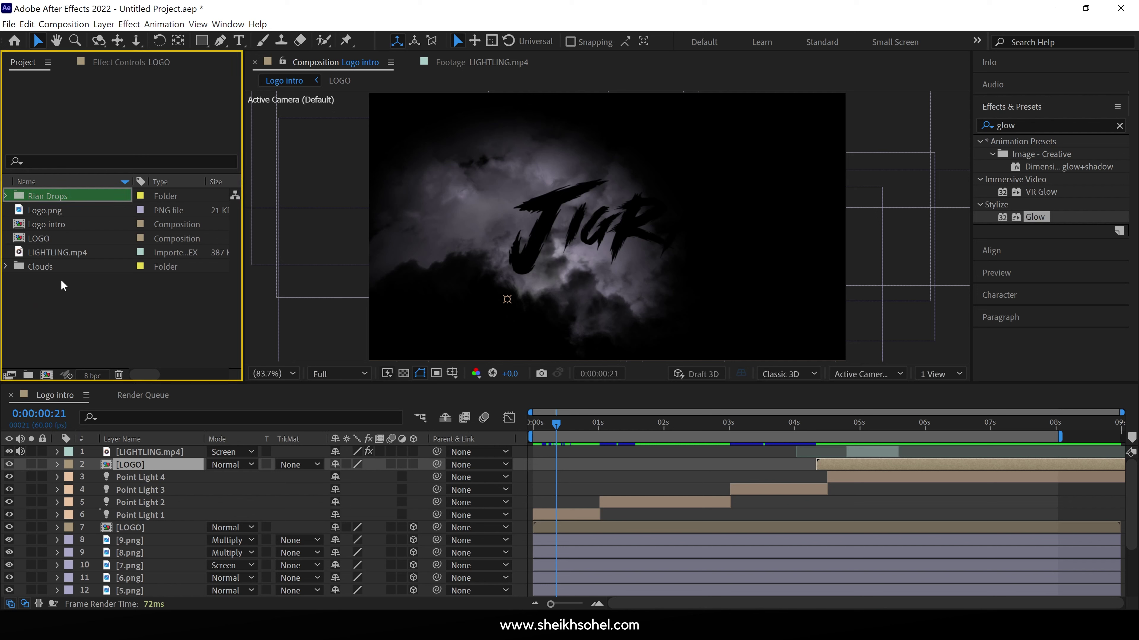
{"action": "left_click", "coordinate": [46, 196]}
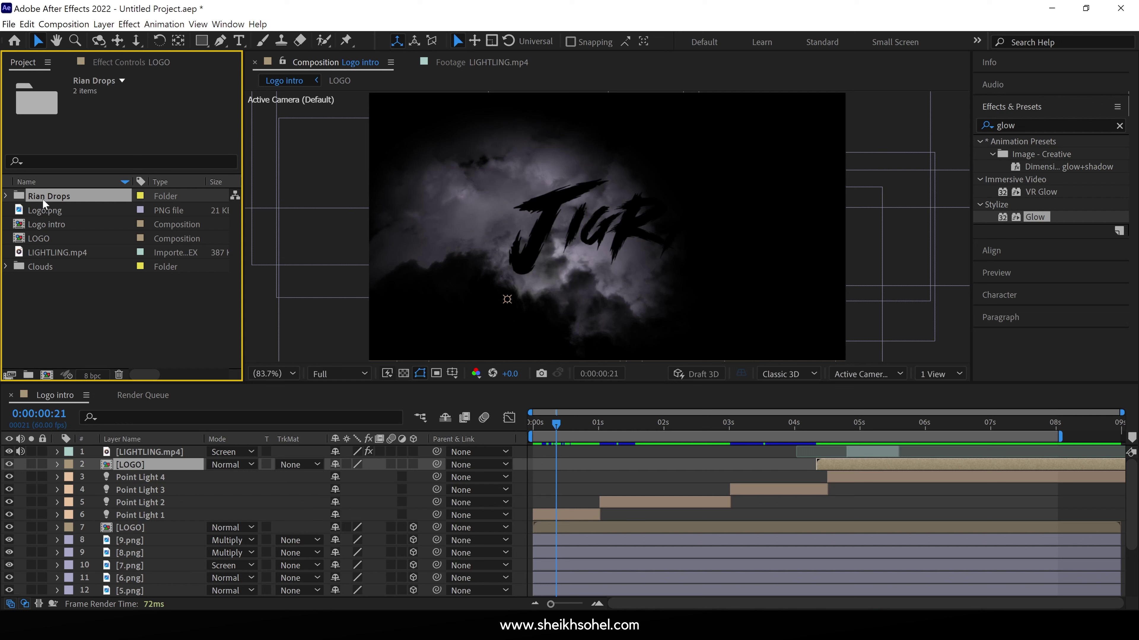
{"action": "left_click", "coordinate": [5, 196]}
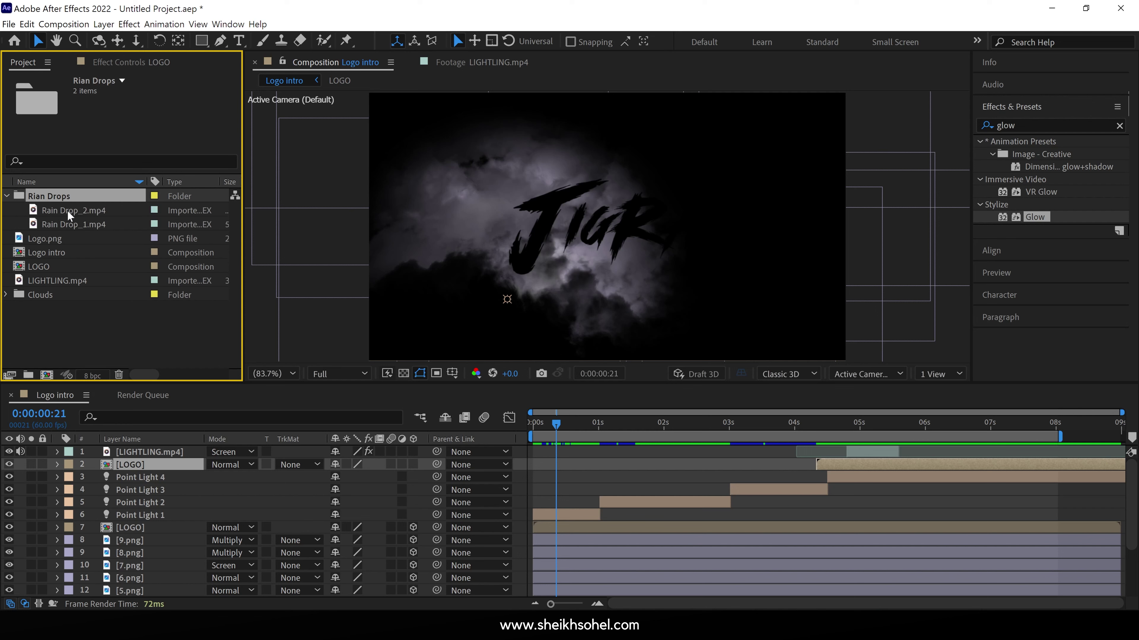
{"action": "left_click", "coordinate": [70, 225]}
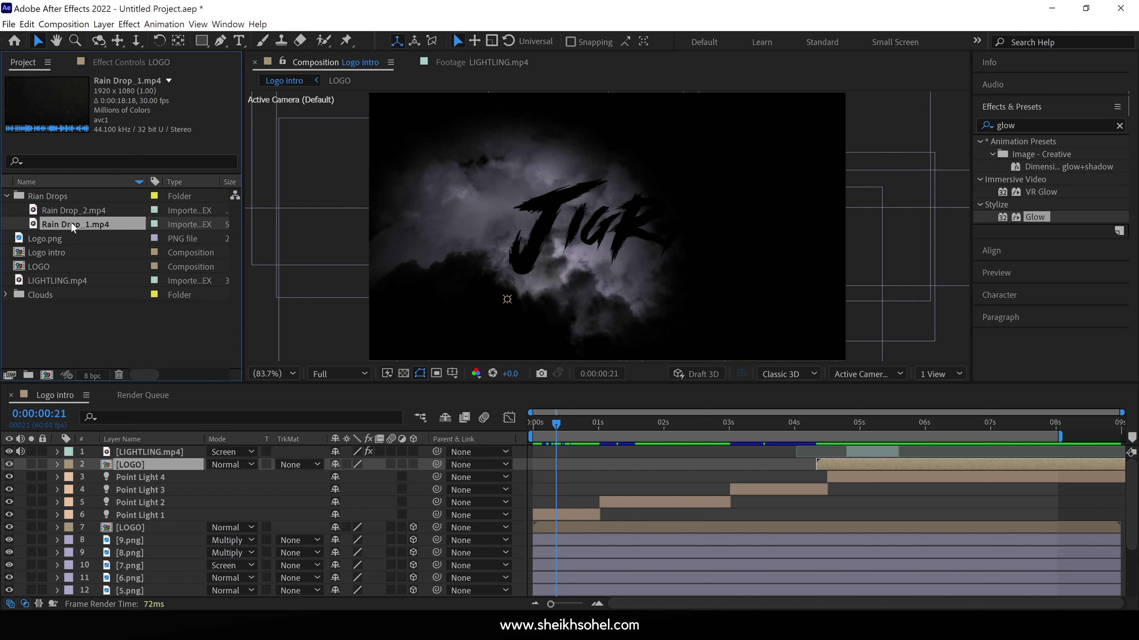
{"action": "left_click_drag", "start_coordinate": [70, 225], "coordinate": [145, 463]}
{"action": "left_click", "coordinate": [253, 465]}
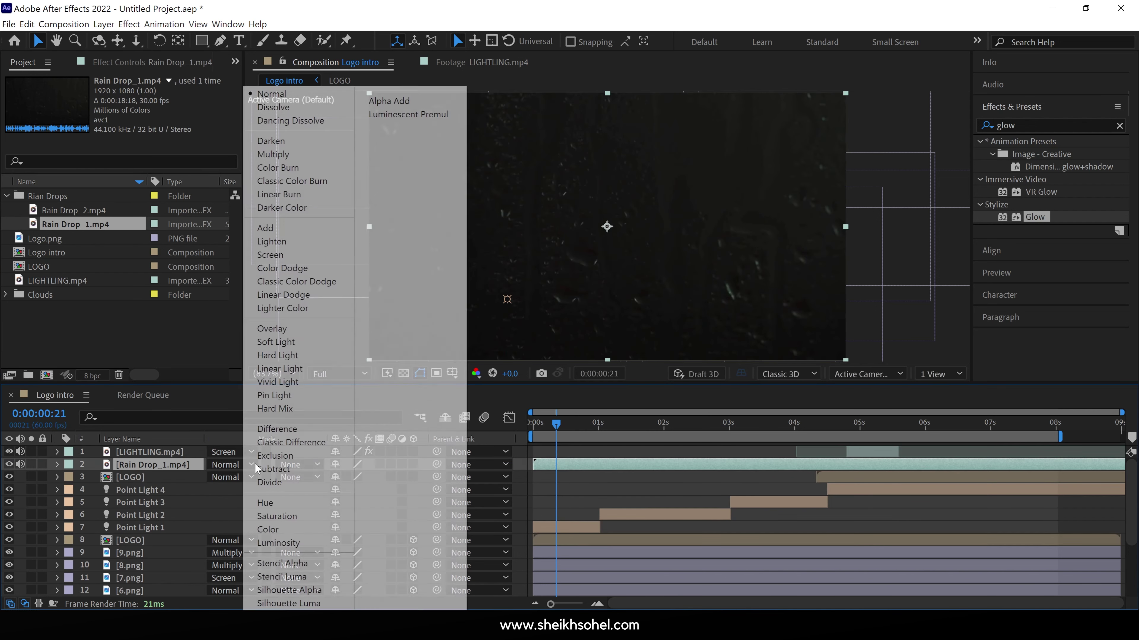
{"action": "left_click", "coordinate": [278, 255]}
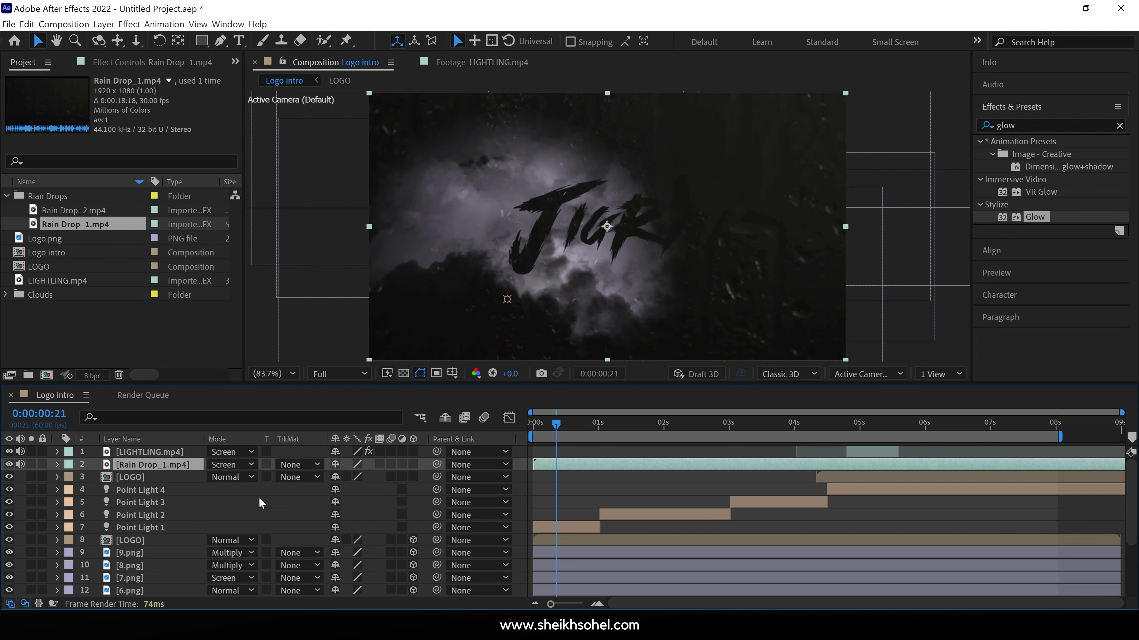
- Set the Rain Drop_1.mp4 layer's opacity to 23%
{"action": "key", "text": "t"}
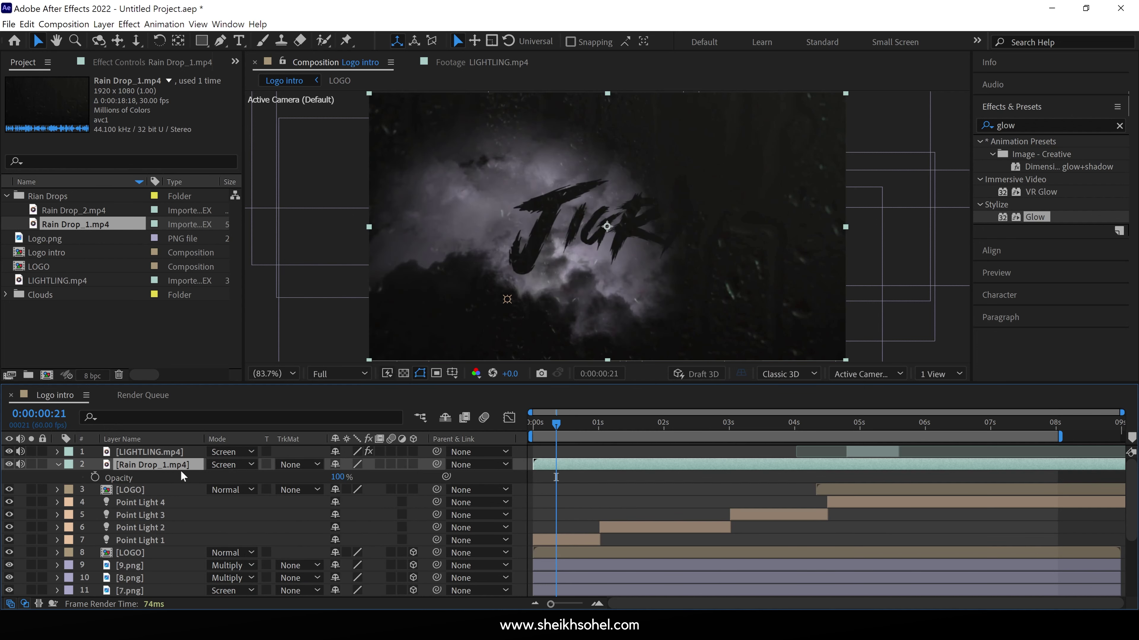
{"action": "left_click", "coordinate": [339, 478]}
{"action": "key", "text": "Return"}
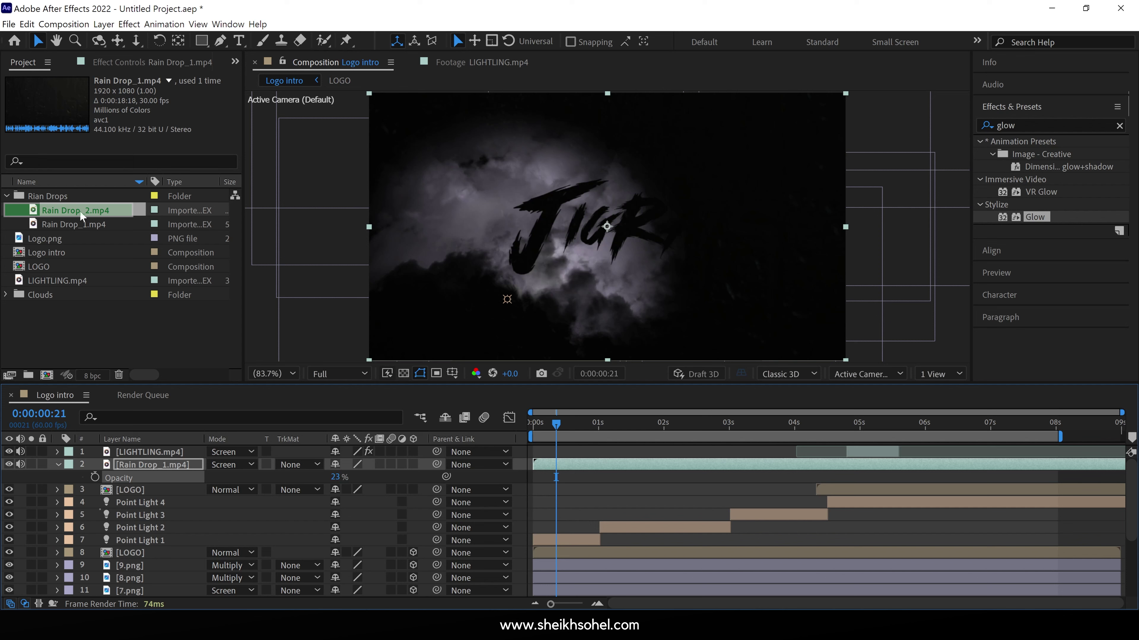
- Add Rain Drop_2.mp4 above the Rain Drop_1.mp4 layer, with Screen blending mode and 19% opacity
{"action": "left_click_drag", "start_coordinate": [79, 210], "coordinate": [129, 464]}
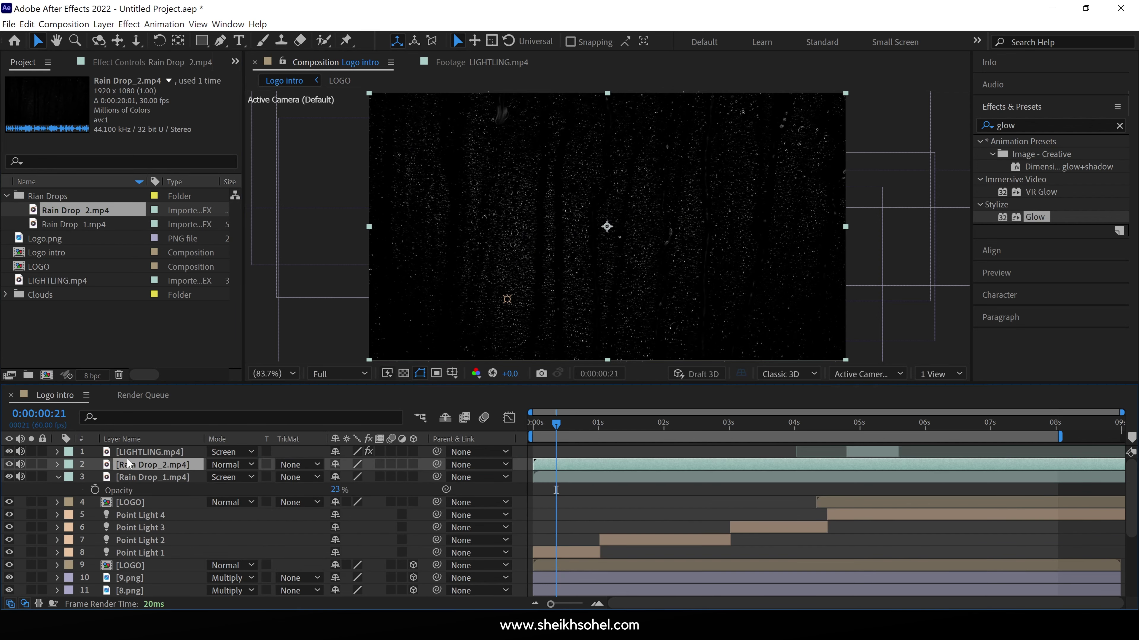
{"action": "left_click", "coordinate": [228, 464]}
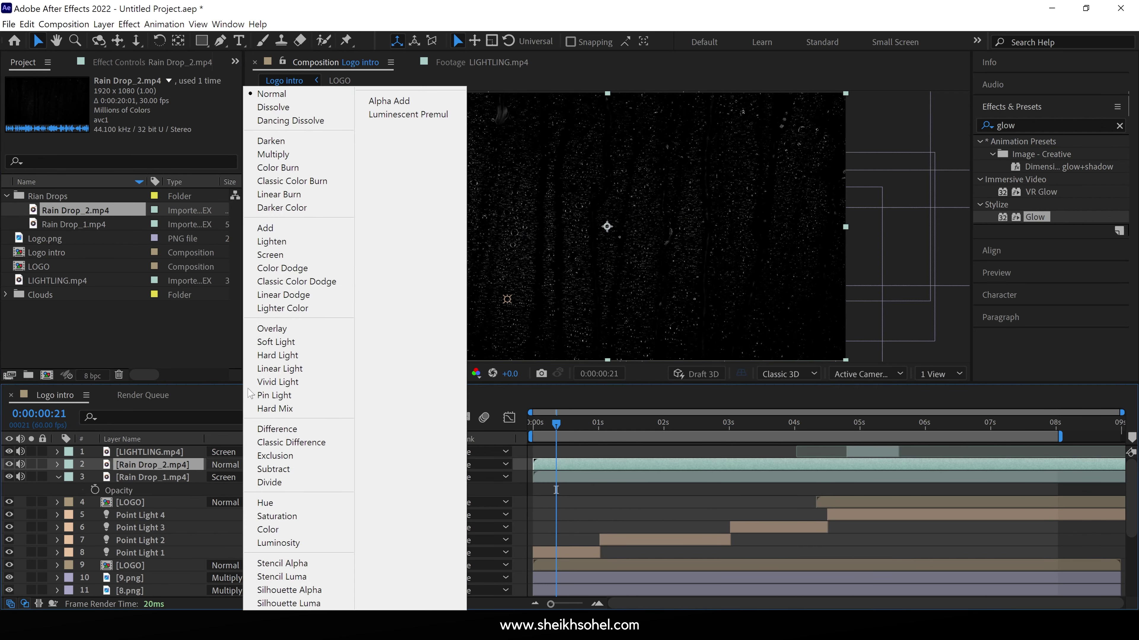
{"action": "left_click", "coordinate": [269, 257]}
{"action": "key", "text": "t"}
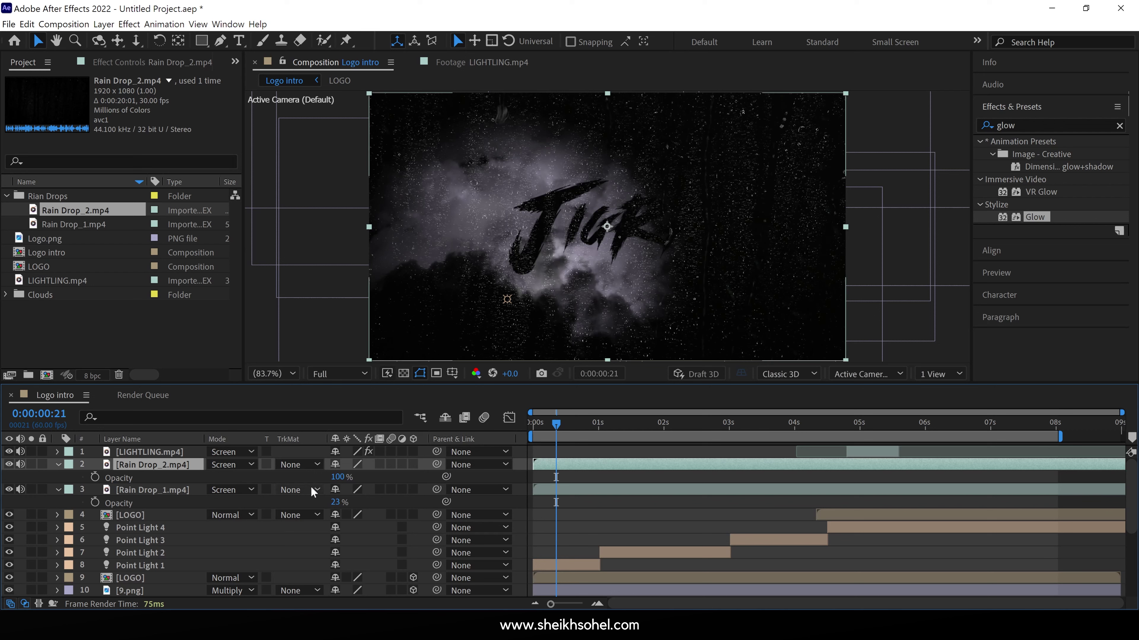
{"action": "left_click", "coordinate": [340, 478]}
{"action": "type", "text": "19"}
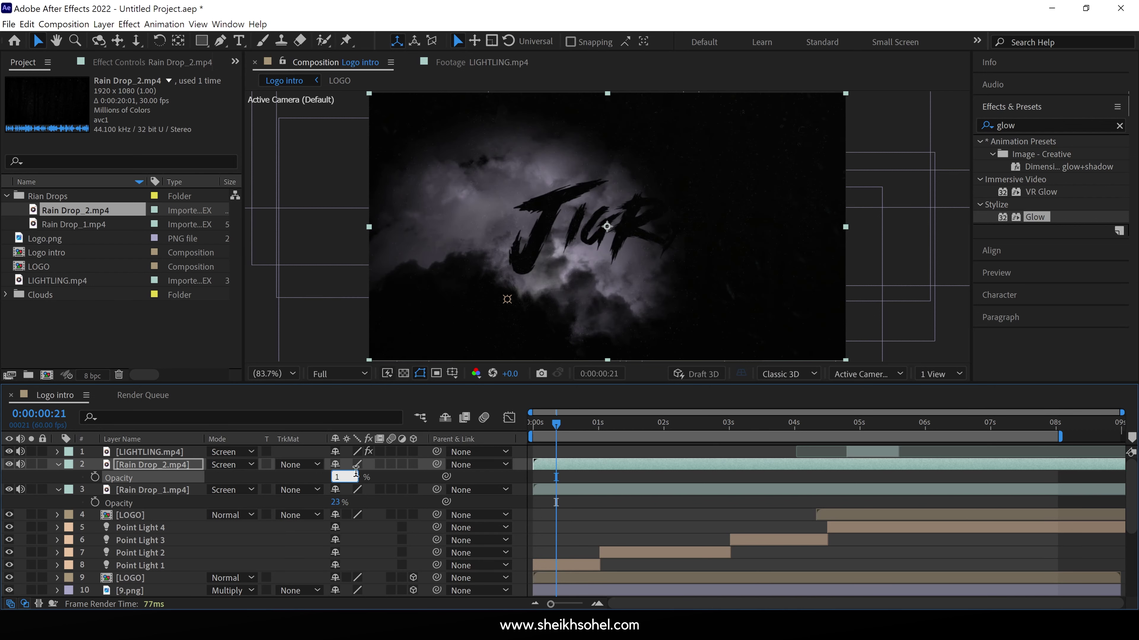
{"action": "key", "text": "Return"}
- Draw an elliptical mask around the logo on the Rain Drop_2.mp4 layer and set the mask mode to Subtract
{"action": "left_click", "coordinate": [202, 41]}
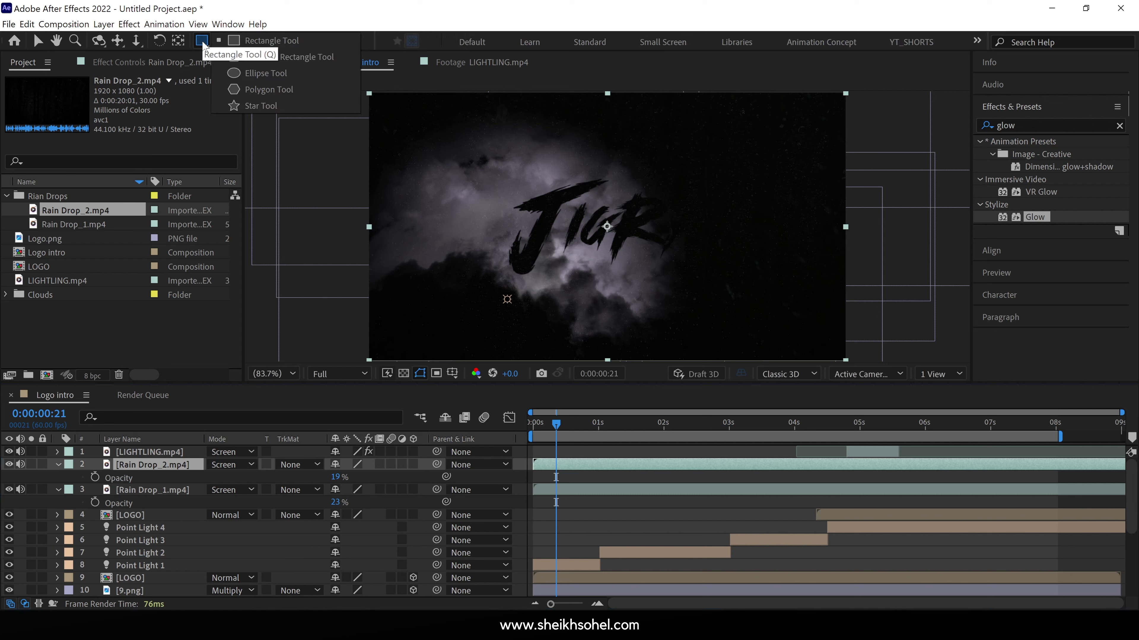
{"action": "left_click", "coordinate": [258, 73]}
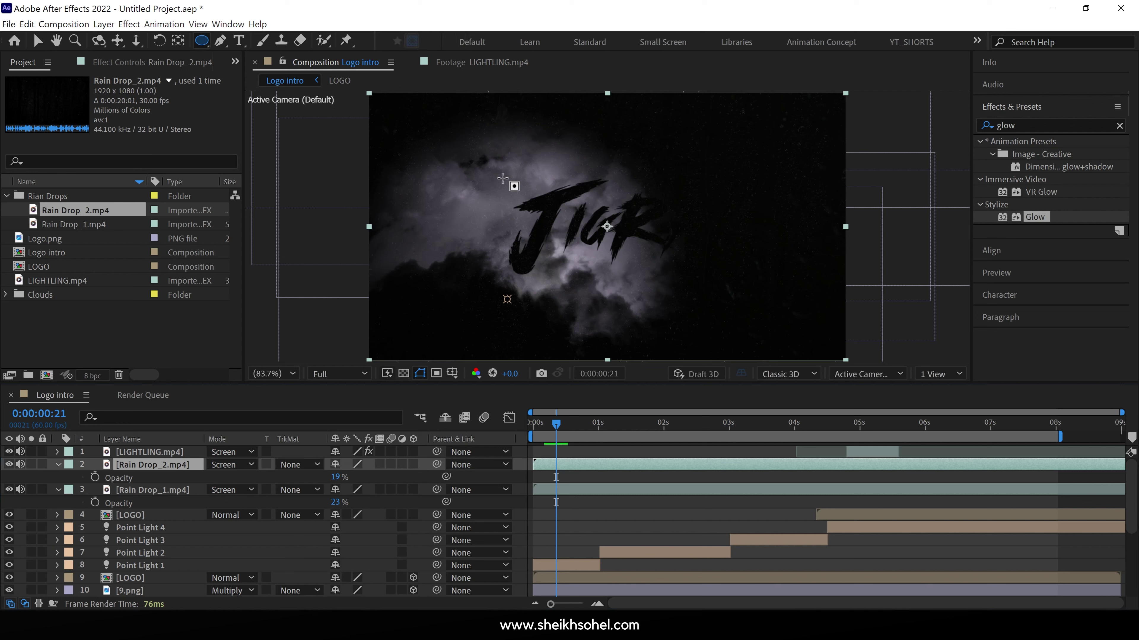
{"action": "mouse_move", "coordinate": [436, 157]}
{"action": "left_mouse_down"}
{"action": "mouse_move", "coordinate": [732, 272]}
{"action": "mouse_move", "coordinate": [783, 312]}
{"action": "left_mouse_up"}
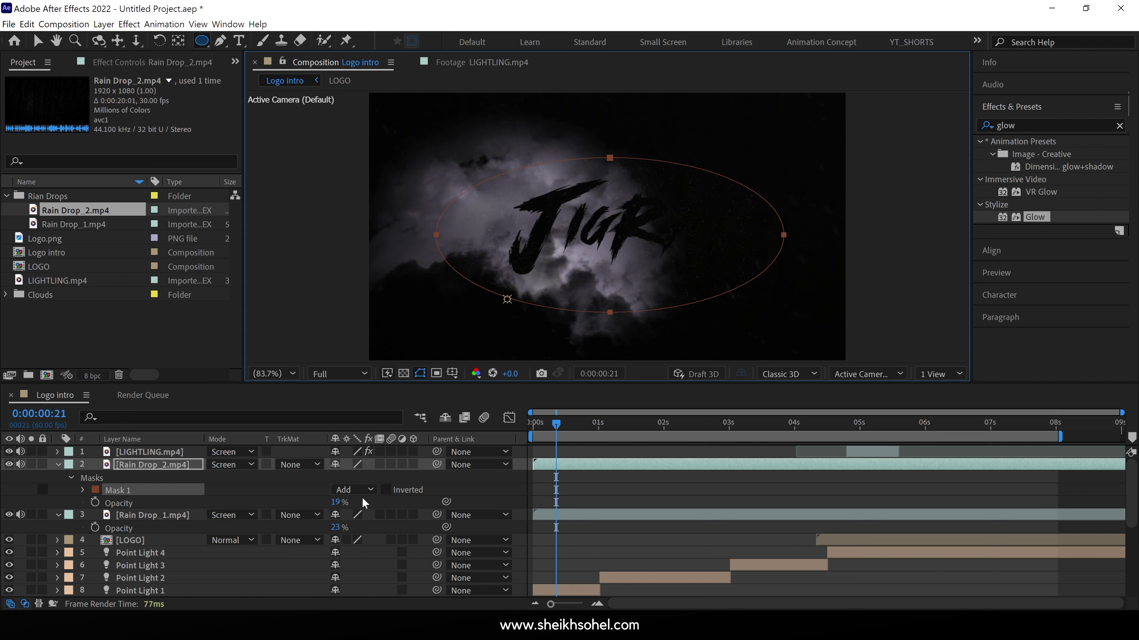
{"action": "left_click", "coordinate": [354, 490]}
{"action": "left_click", "coordinate": [363, 531]}
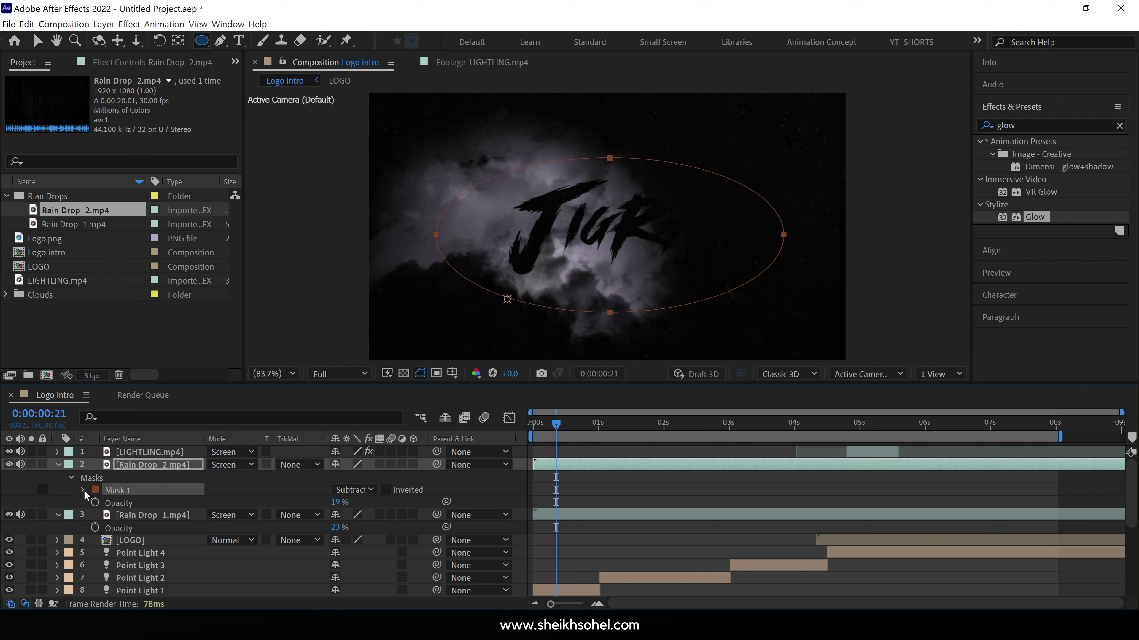
- Set the elliptical mask's feather to 220 pixels, check the result in an enlarged composition view, and collapse the Rain Drop_2.mp4 layer
{"action": "left_click", "coordinate": [83, 490]}
{"action": "left_click", "coordinate": [352, 515]}
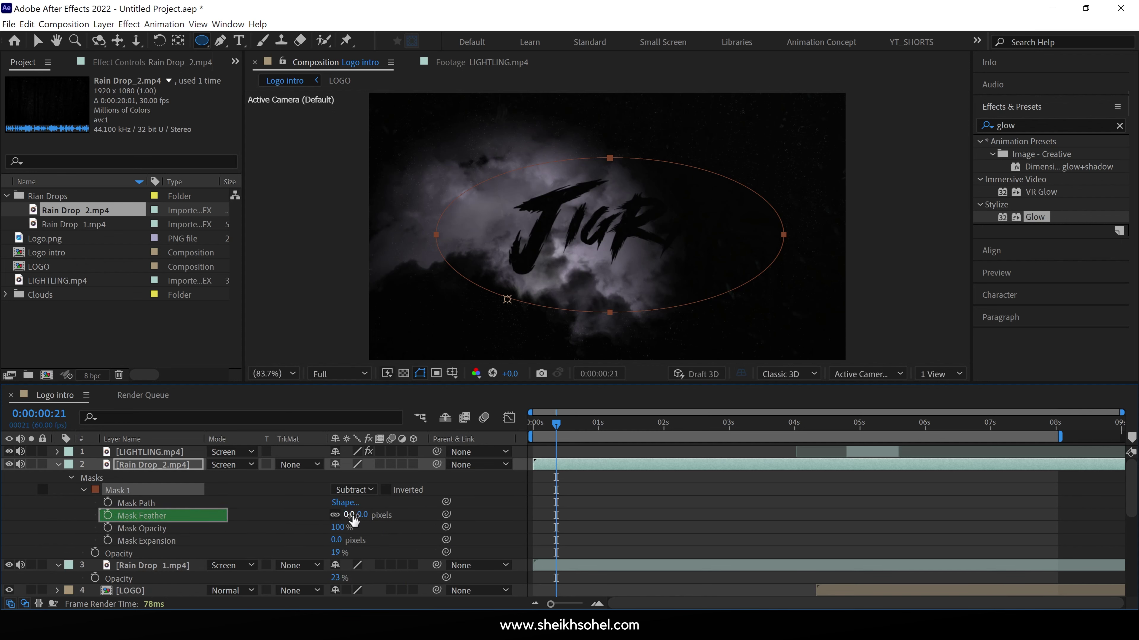
{"action": "type", "text": "220"}
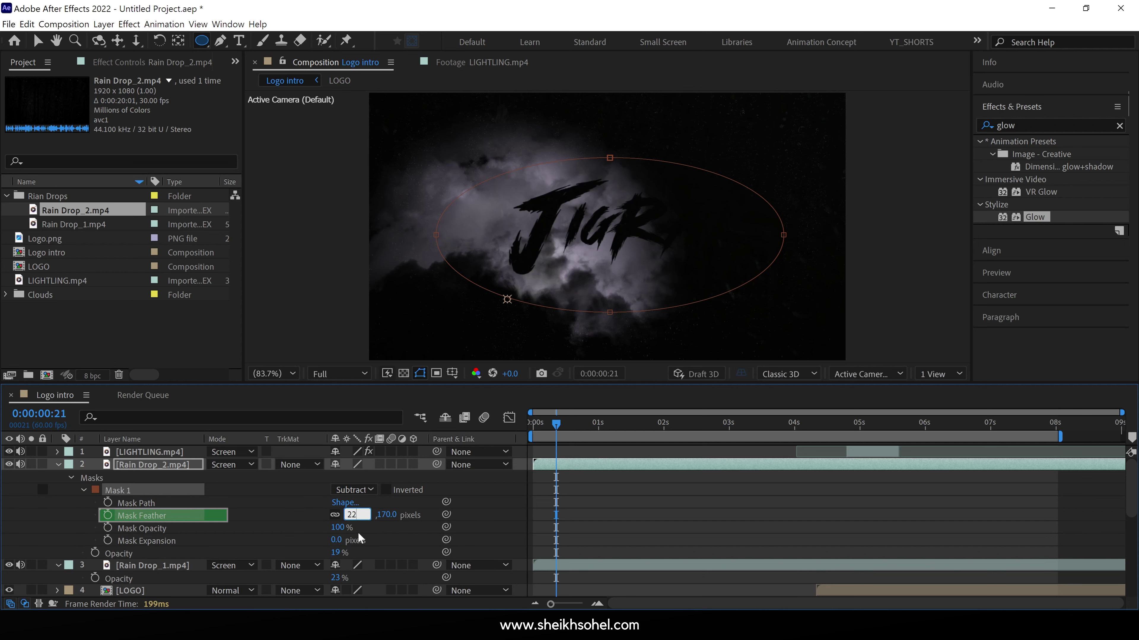
{"action": "key", "text": "Return"}
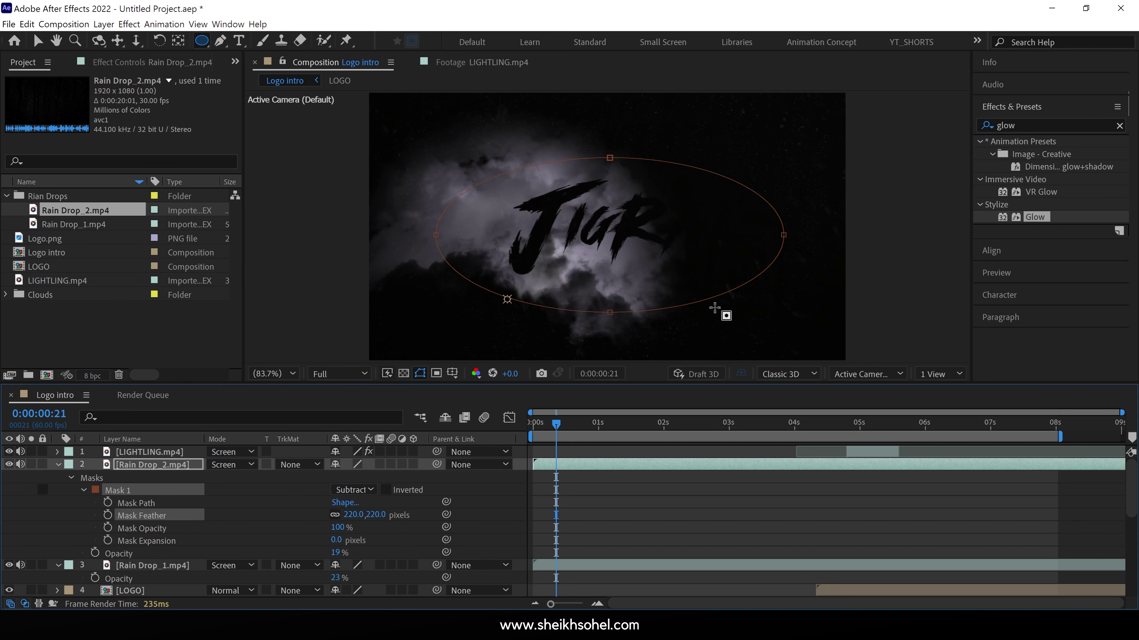
{"action": "key", "text": "v"}
{"action": "key", "text": "grave"}
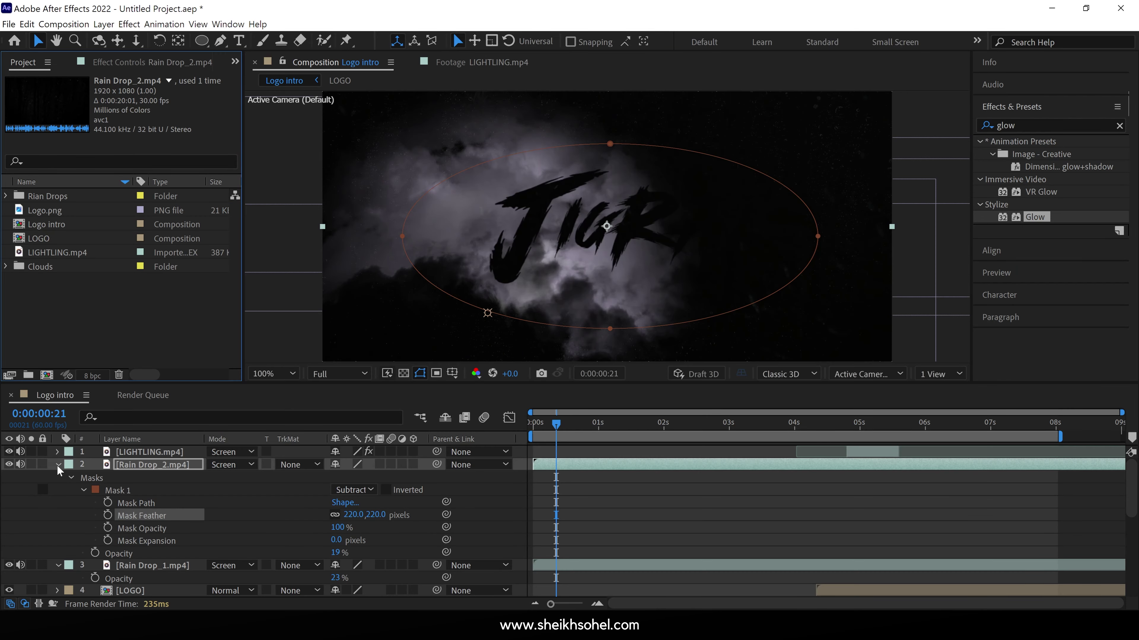
{"action": "left_click", "coordinate": [58, 465]}
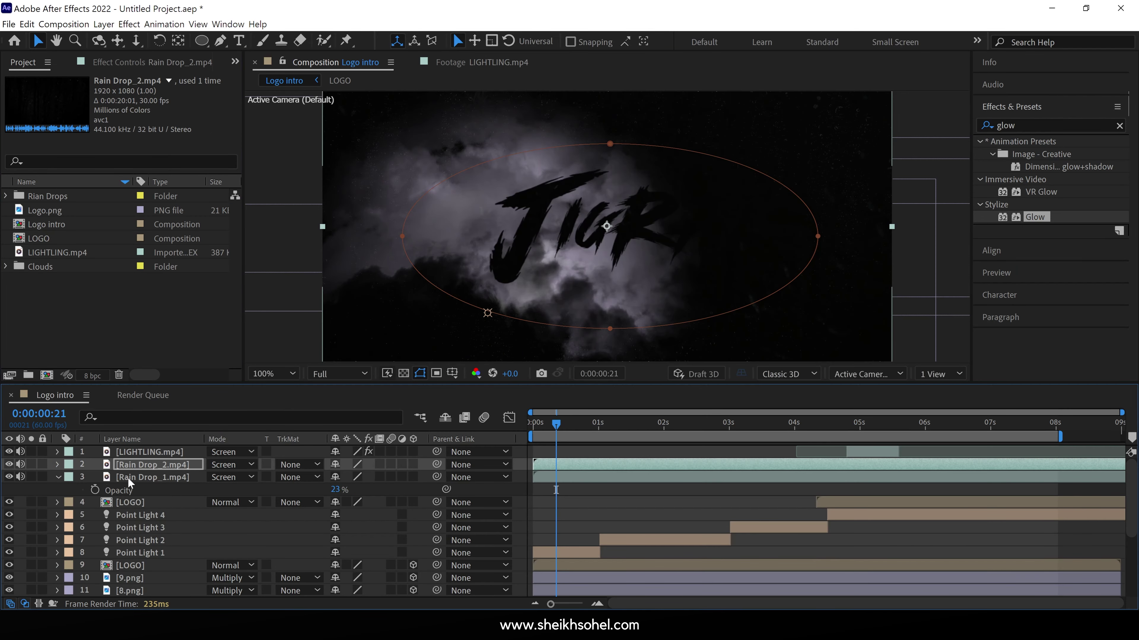
- Keyframe the opacity of both Rain Drop layers at 0:00:00:21
{"action": "left_click", "coordinate": [124, 478], "text": "ctrl"}
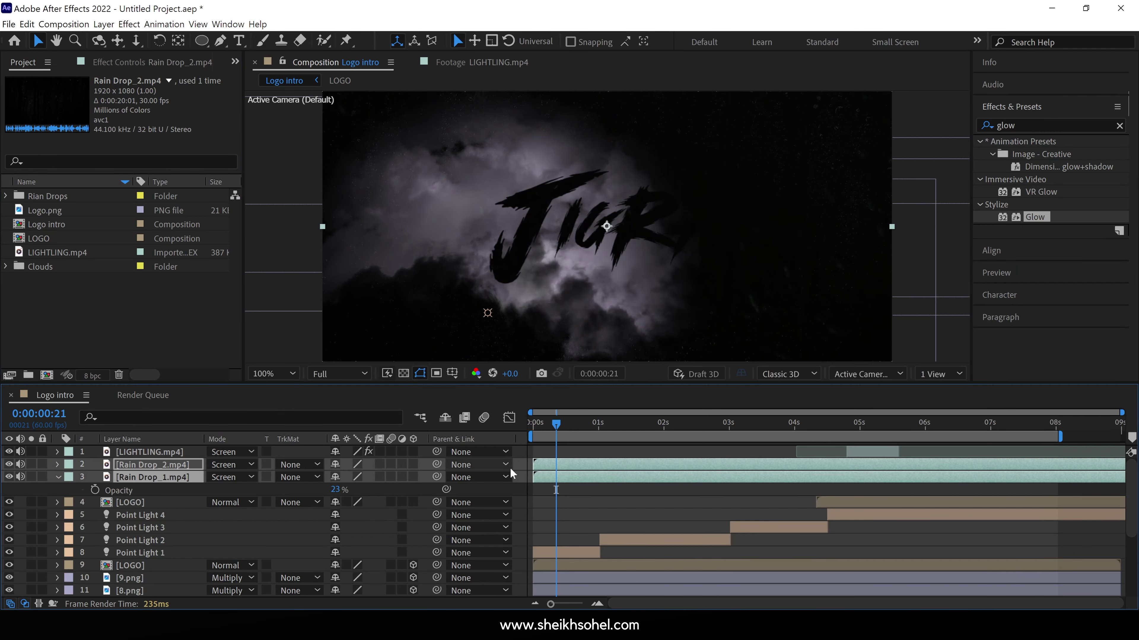
{"action": "key", "text": "t"}
{"action": "left_click", "coordinate": [102, 478], "text": "shift"}
{"action": "left_click", "coordinate": [95, 477]}
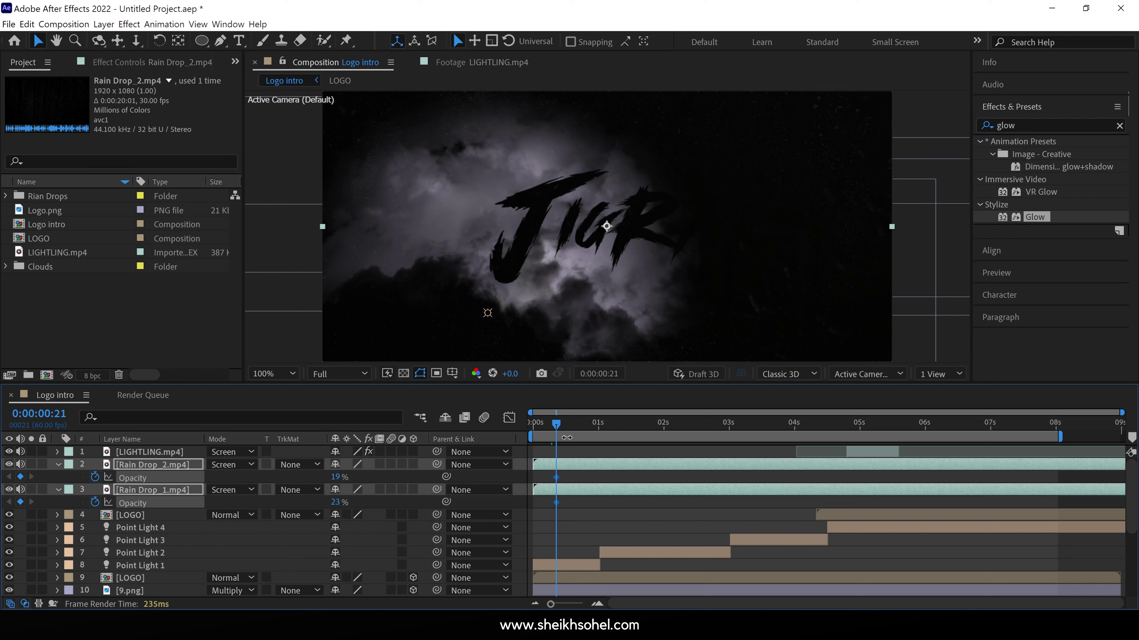
- At 0:00:00:00, set the opacity of both Rain Drop layers to 0%
{"action": "left_click_drag", "start_coordinate": [547, 430], "coordinate": [522, 438]}
{"action": "left_click", "coordinate": [338, 478]}
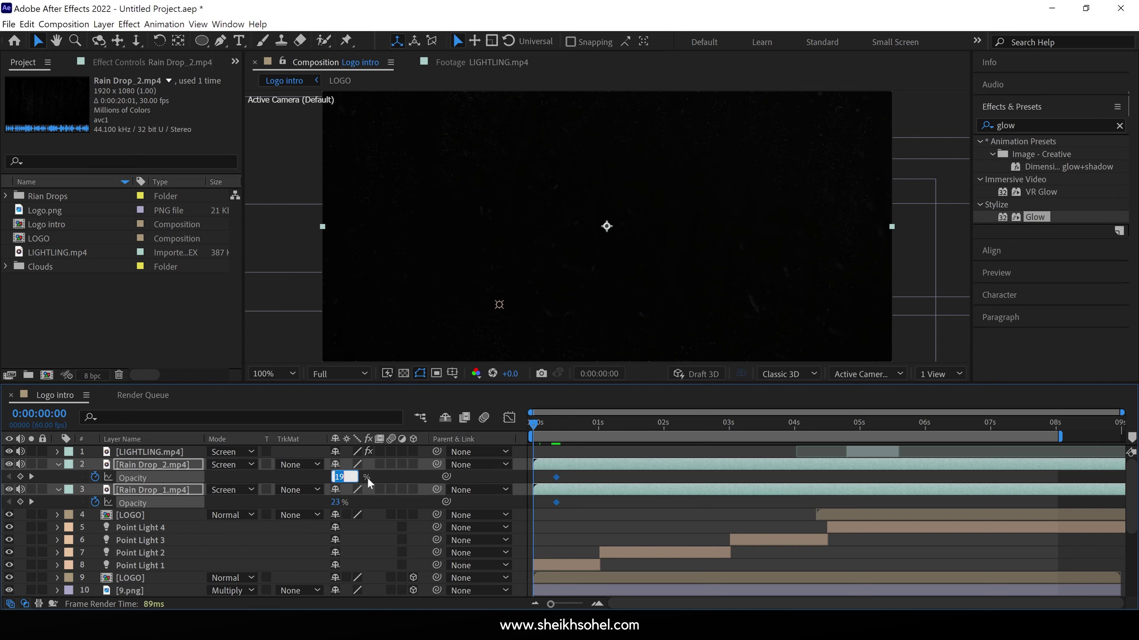
{"action": "type", "text": "0"}
{"action": "key", "text": "Return"}
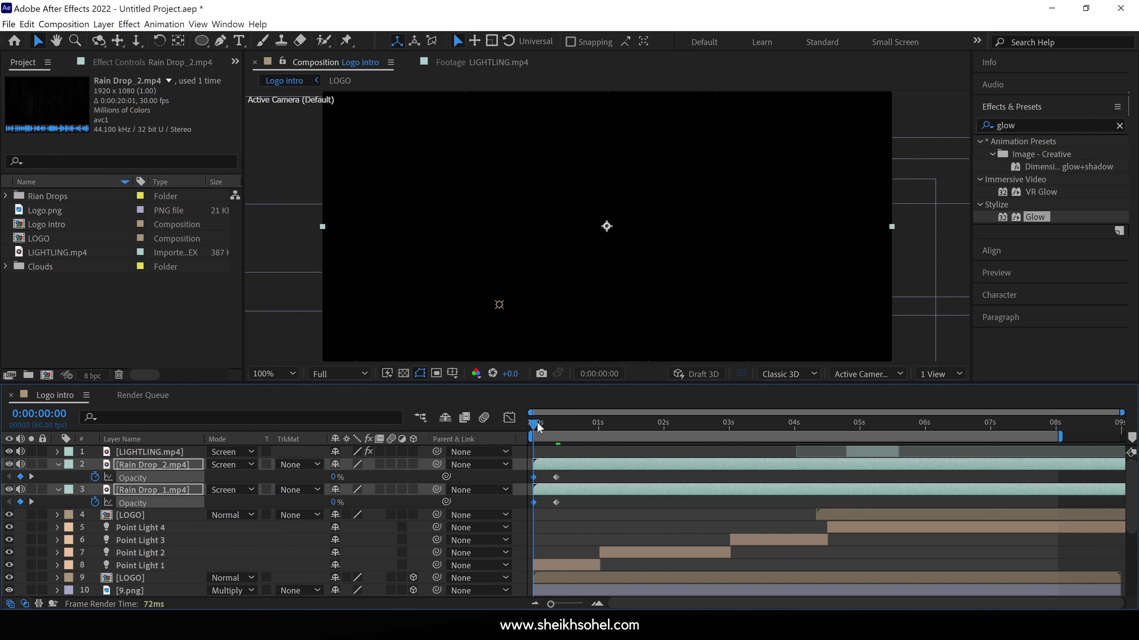
- Fit the composition in the viewer and play back the intro with the fading rain overlays
{"action": "left_click_drag", "start_coordinate": [539, 428], "coordinate": [584, 440]}
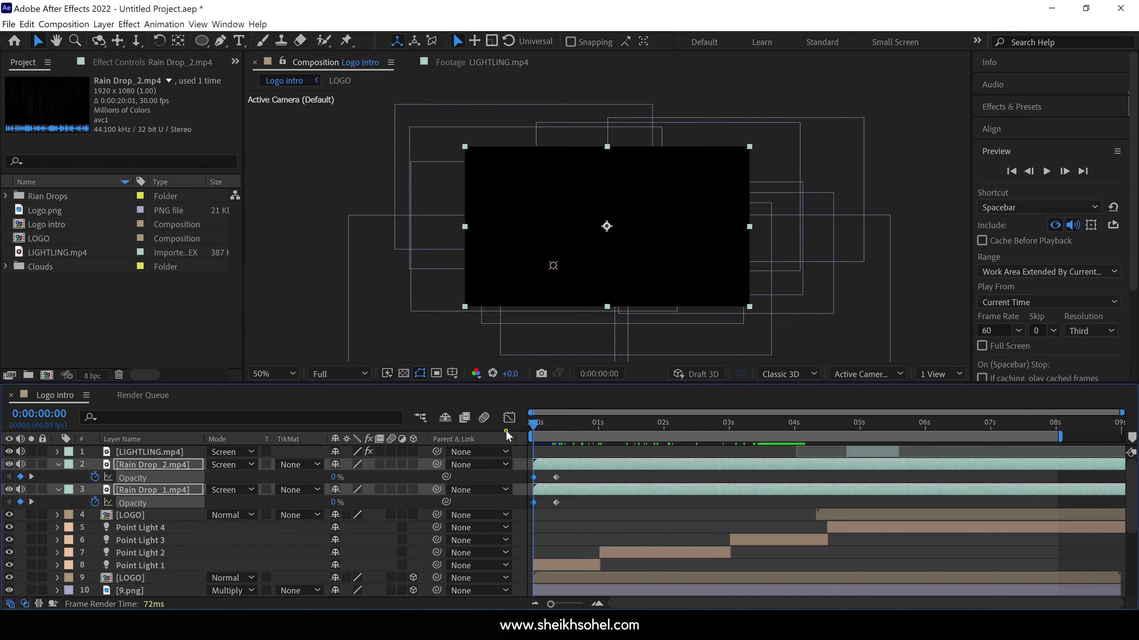
{"action": "key", "text": "v"}
{"action": "left_click", "coordinate": [274, 374]}
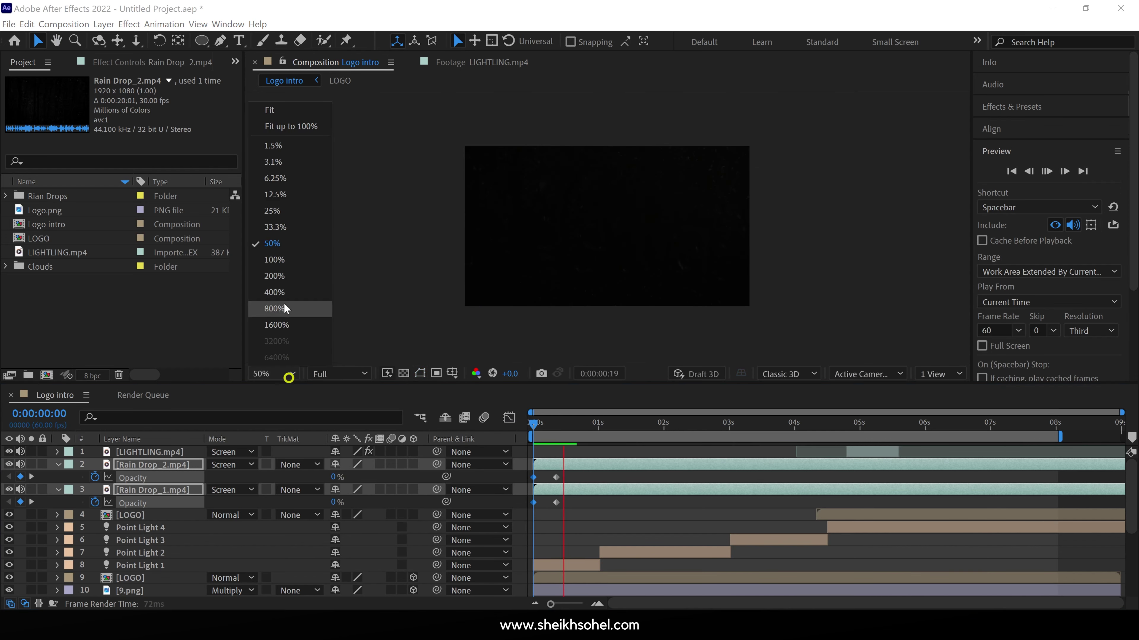
{"action": "left_click", "coordinate": [265, 108]}
{"action": "key", "text": "space"}
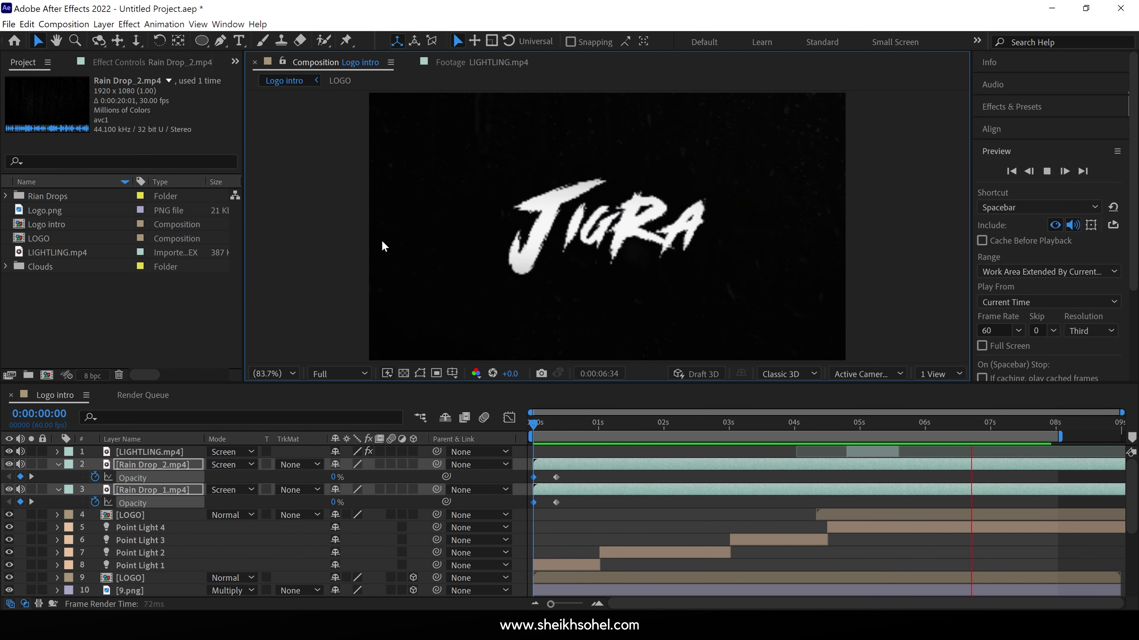
{"action": "key", "text": "space"}
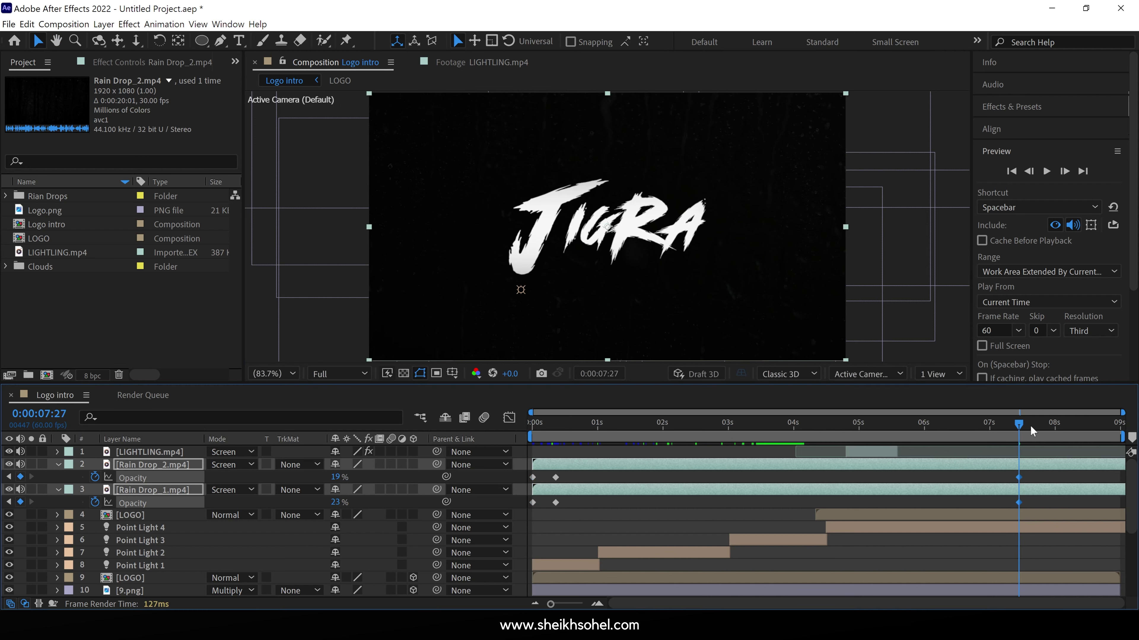
- At 0:00:08:27, set the opacity of both Rain Drop layers to 0% so the rain fades out
{"action": "left_click_drag", "start_coordinate": [1031, 430], "coordinate": [1085, 426]}
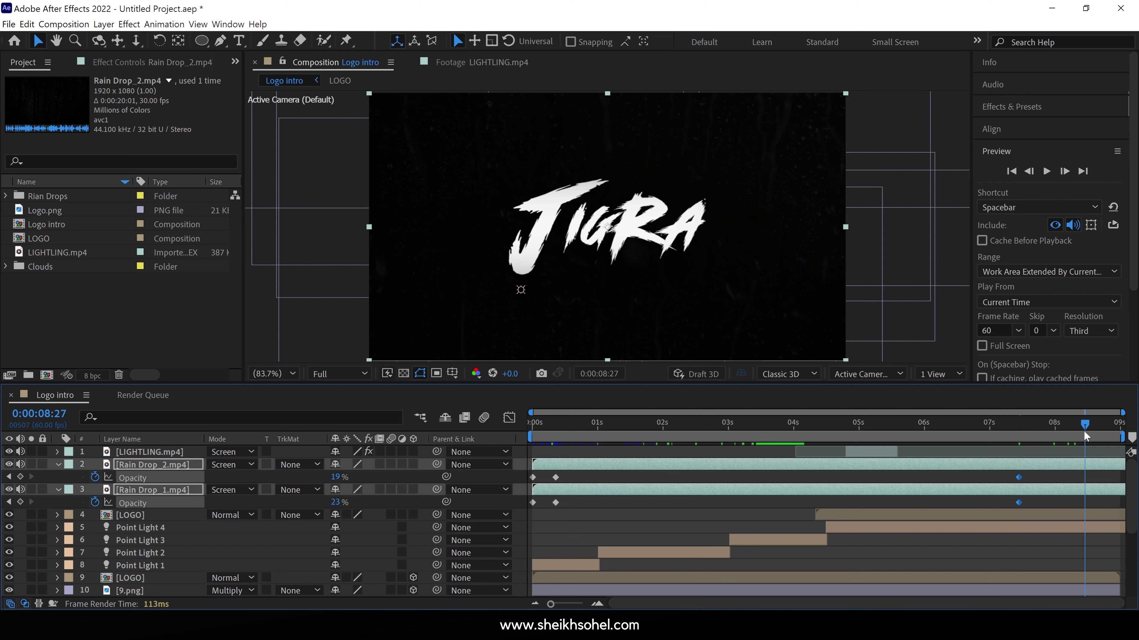
{"action": "left_click", "coordinate": [331, 478]}
{"action": "type", "text": "0"}
{"action": "key", "text": "Return"}
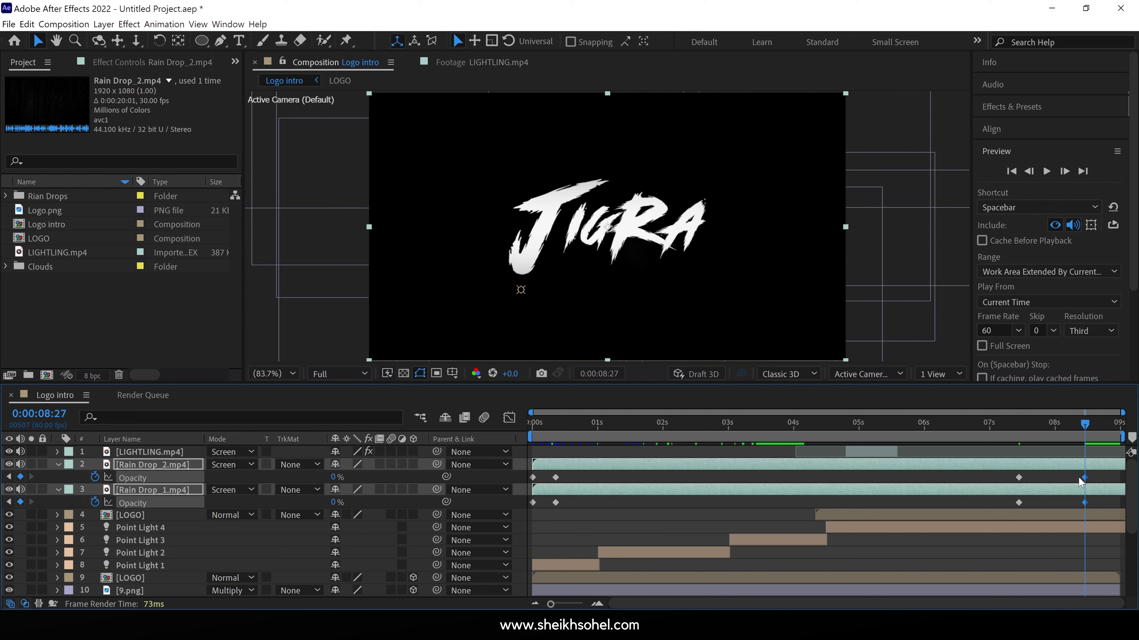
- Collapse the properties of all layers, deselect them and move the current time to 0:00:00:22
{"action": "left_click_drag", "start_coordinate": [1080, 428], "coordinate": [516, 490]}
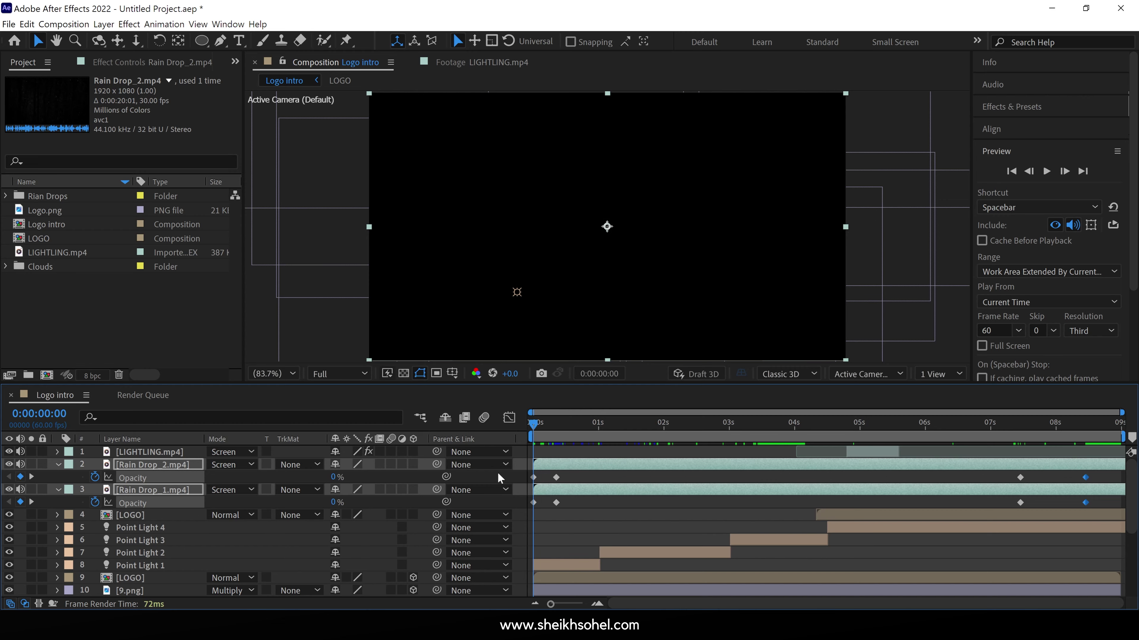
{"action": "key", "text": "ctrl+a"}
{"action": "key", "text": "u"}
{"action": "left_click", "coordinate": [553, 489]}
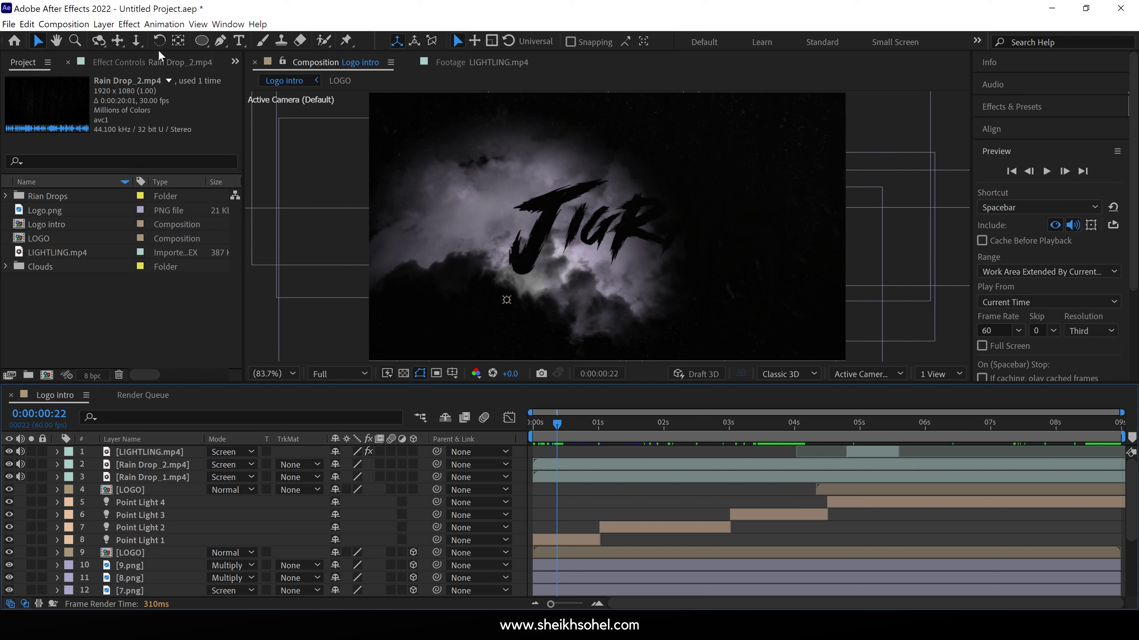
- Draw an open six-point zigzag lightning path across the logo with the Pen tool, adjusting its points into sharp steps
{"action": "left_click", "coordinate": [220, 40]}
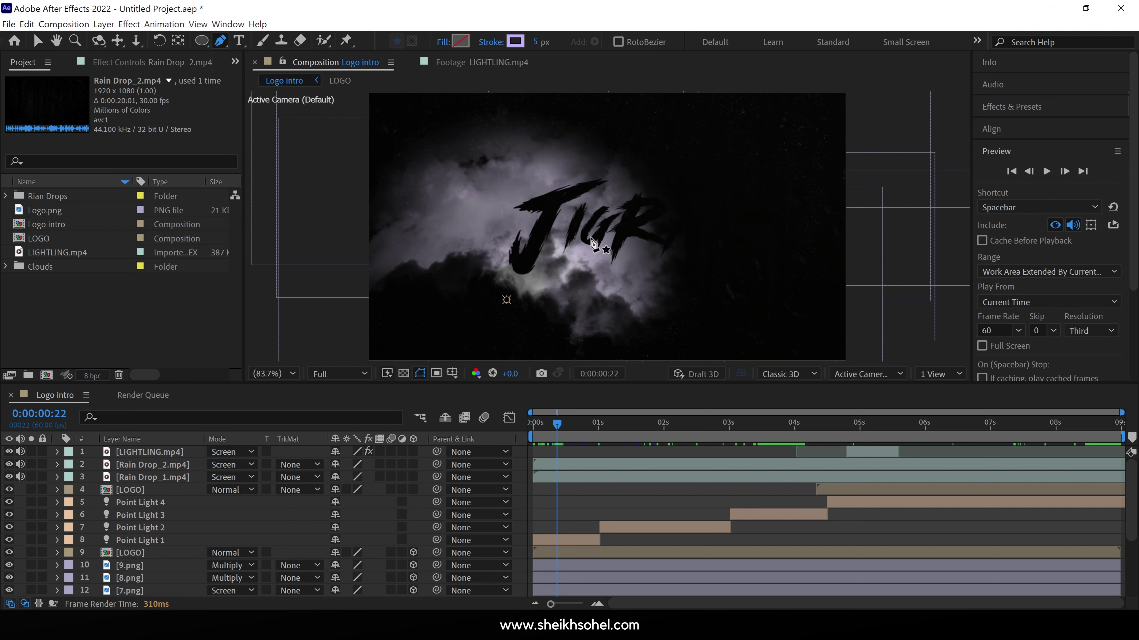
{"action": "left_click_drag", "start_coordinate": [678, 238], "coordinate": [693, 233]}
{"action": "left_click", "coordinate": [606, 255]}
{"action": "left_click", "coordinate": [596, 215]}
{"action": "left_click", "coordinate": [545, 220]}
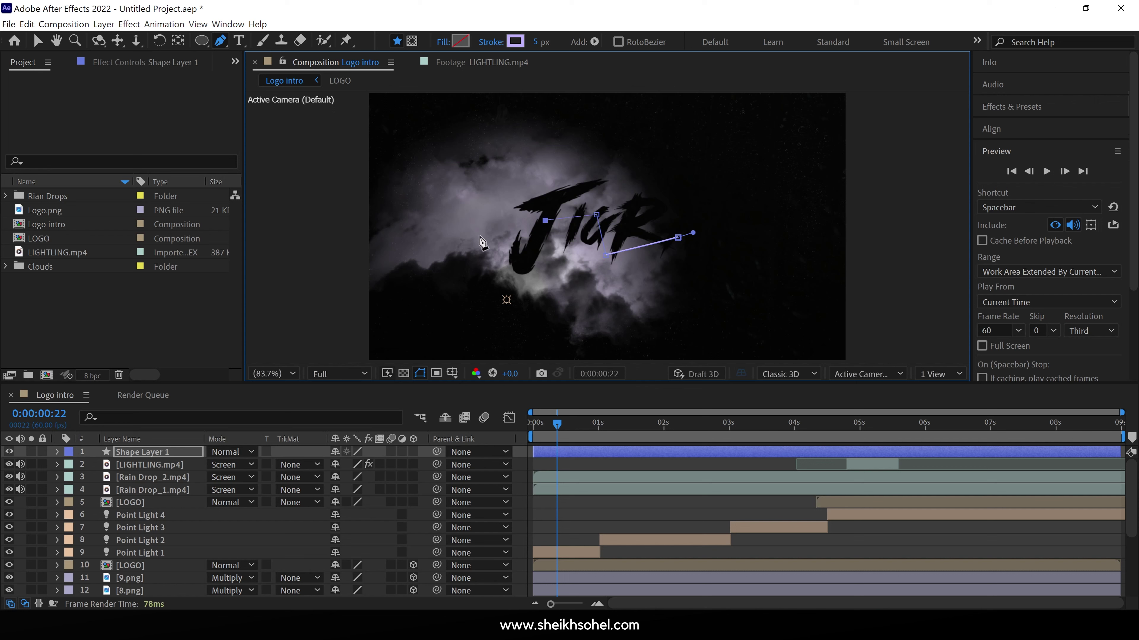
{"action": "left_click", "coordinate": [465, 213]}
{"action": "left_click_drag", "start_coordinate": [545, 220], "coordinate": [541, 234]}
{"action": "left_click_drag", "start_coordinate": [511, 225], "coordinate": [530, 194]}
{"action": "left_click_drag", "start_coordinate": [465, 212], "coordinate": [452, 194]}
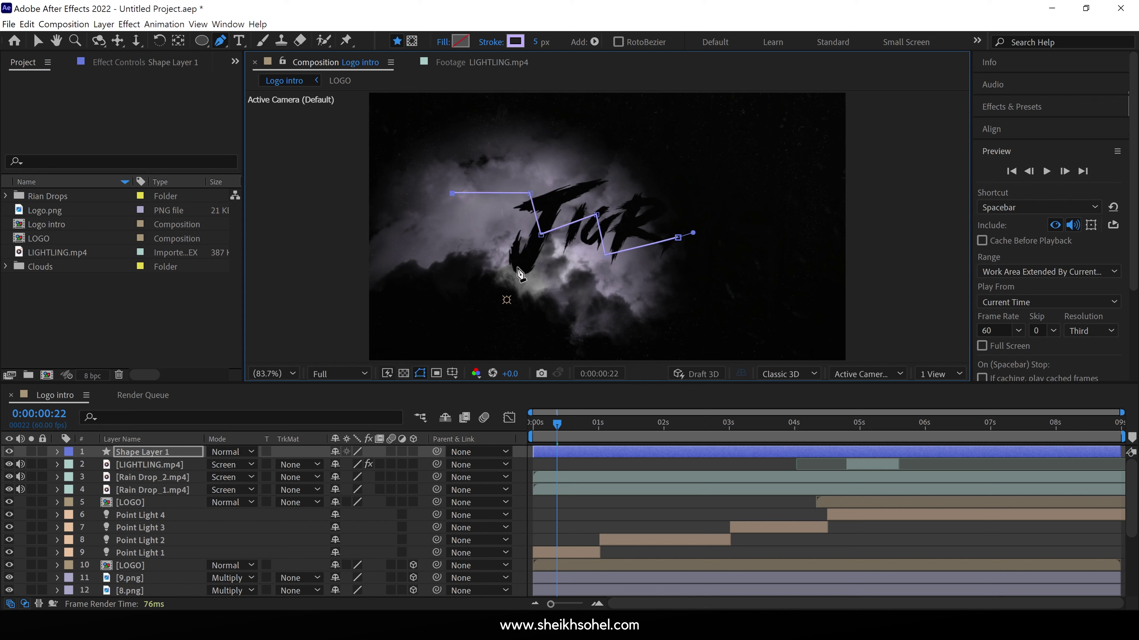
- Set the stroke width of the zigzag shape to 6 px
{"action": "left_click", "coordinate": [542, 45]}
{"action": "type", "text": "6"}
{"action": "key", "text": "Return"}
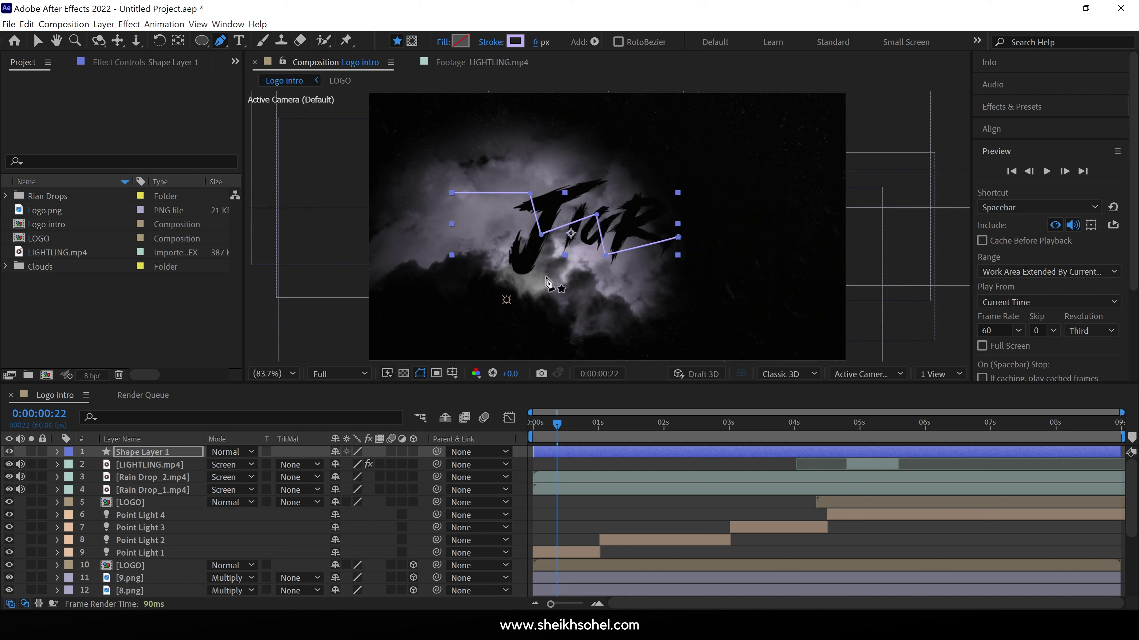
- Rename the new shape layer as Lightning_01 and give it the Yellow label color
{"action": "left_click", "coordinate": [158, 451]}
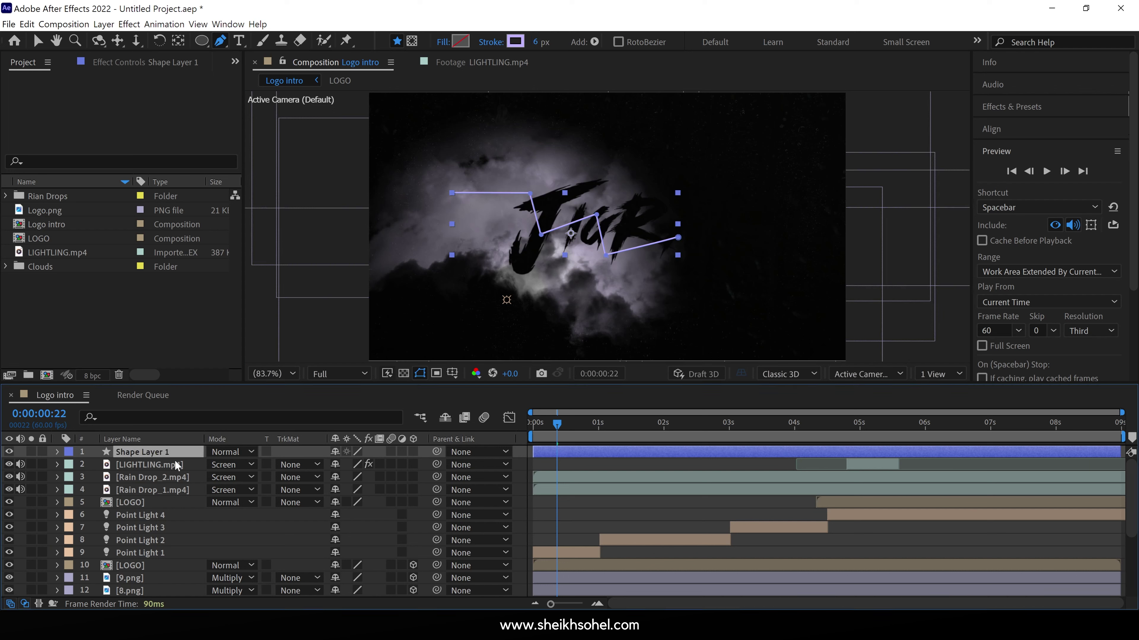
{"action": "key", "text": "Return"}
{"action": "type", "text": "Lightning_01"}
{"action": "key", "text": "Return"}
{"action": "left_click", "coordinate": [69, 451]}
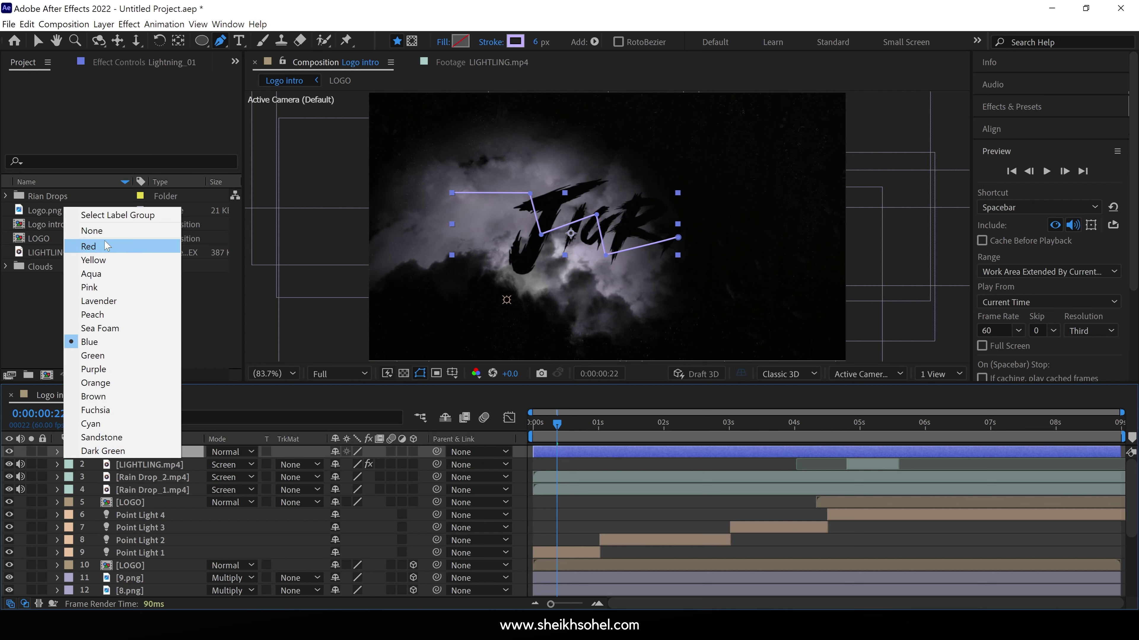
{"action": "left_click", "coordinate": [101, 260]}
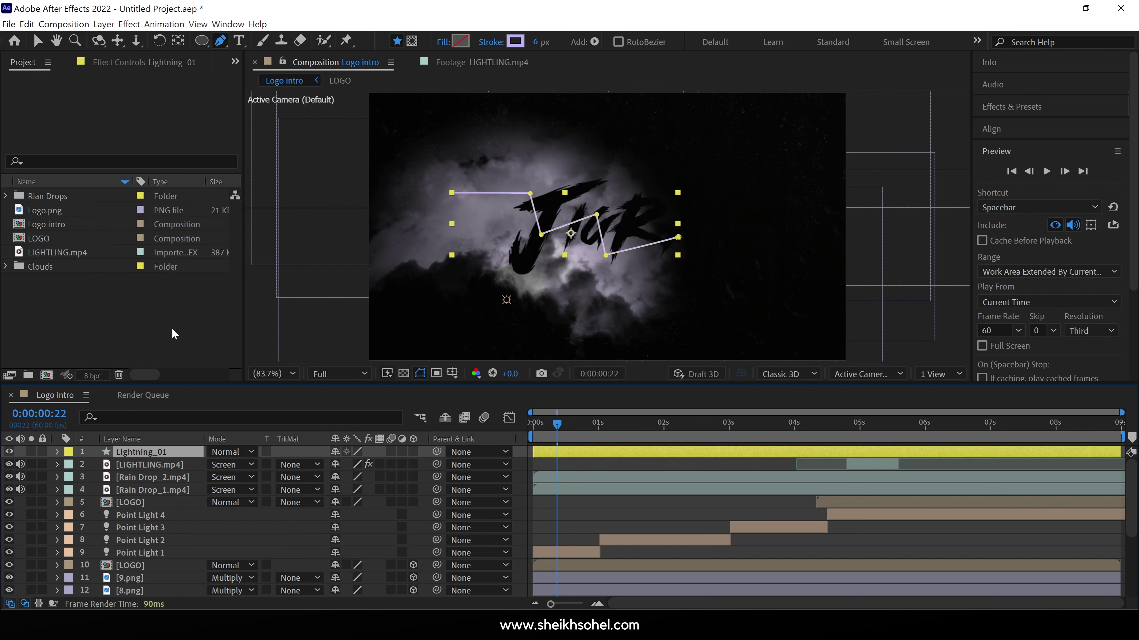
- Add Trim Paths to Lightning_01, return to 0:00:00:00, solo the layer and expand the Trim Paths properties
{"action": "left_click", "coordinate": [594, 41]}
{"action": "left_click", "coordinate": [627, 244]}
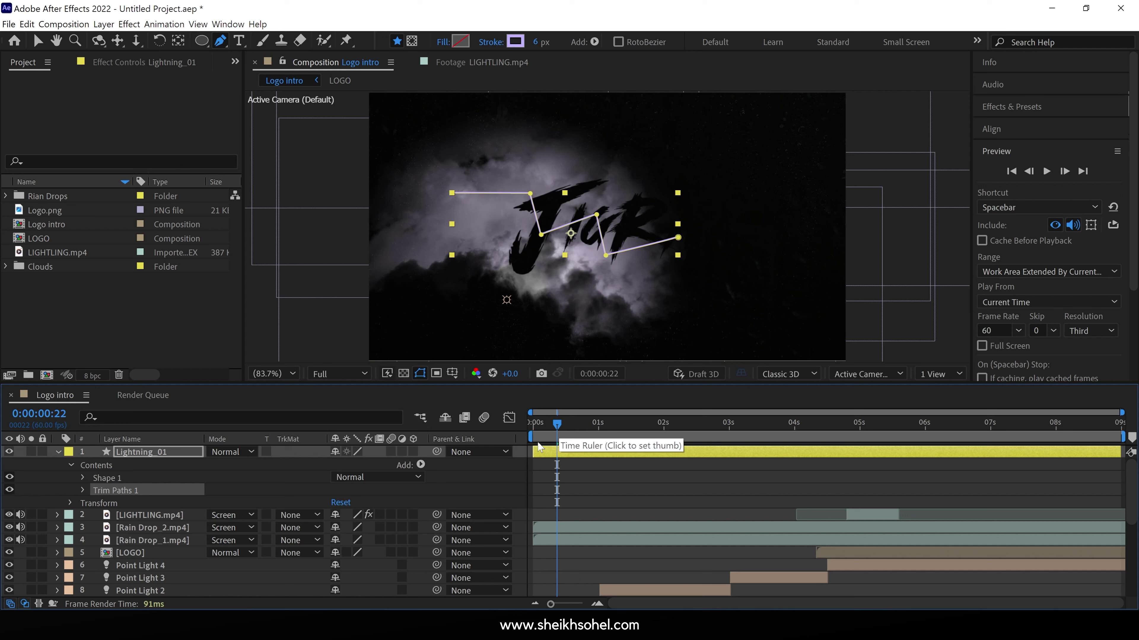
{"action": "left_click_drag", "start_coordinate": [557, 437], "coordinate": [521, 437]}
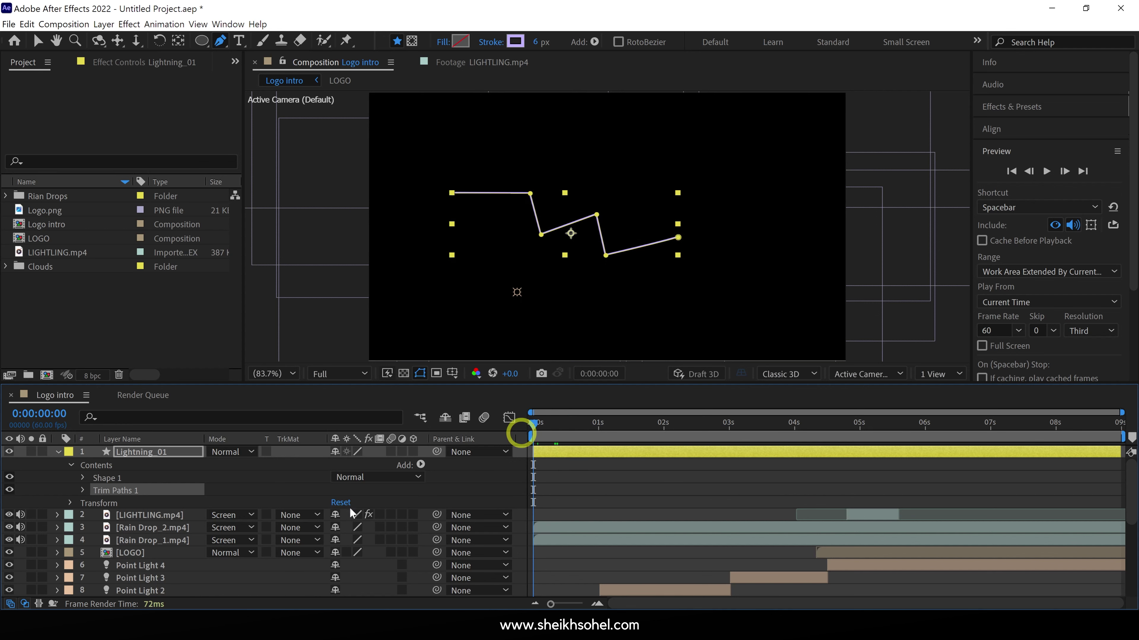
{"action": "left_click", "coordinate": [31, 452]}
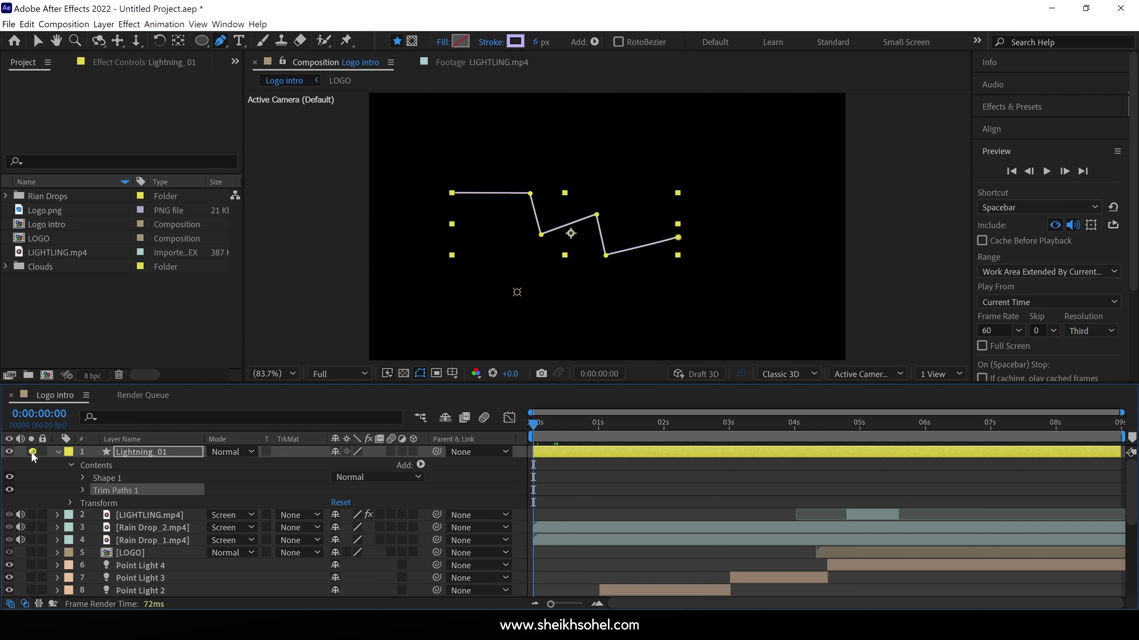
{"action": "left_click", "coordinate": [85, 488]}
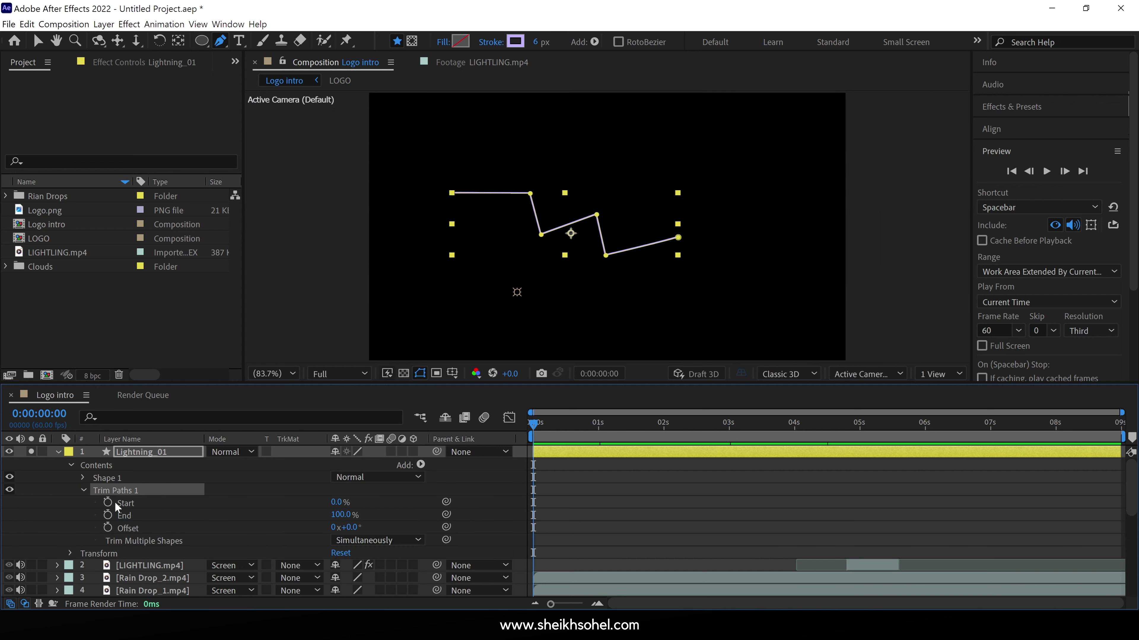
- Keyframe Trim Paths Start and End at 0:00:00:00, with End set to 0%
{"action": "left_click", "coordinate": [108, 501]}
{"action": "left_click", "coordinate": [108, 512]}
{"action": "left_click", "coordinate": [341, 514]}
{"action": "type", "text": "5"}
{"action": "key", "text": "Return"}
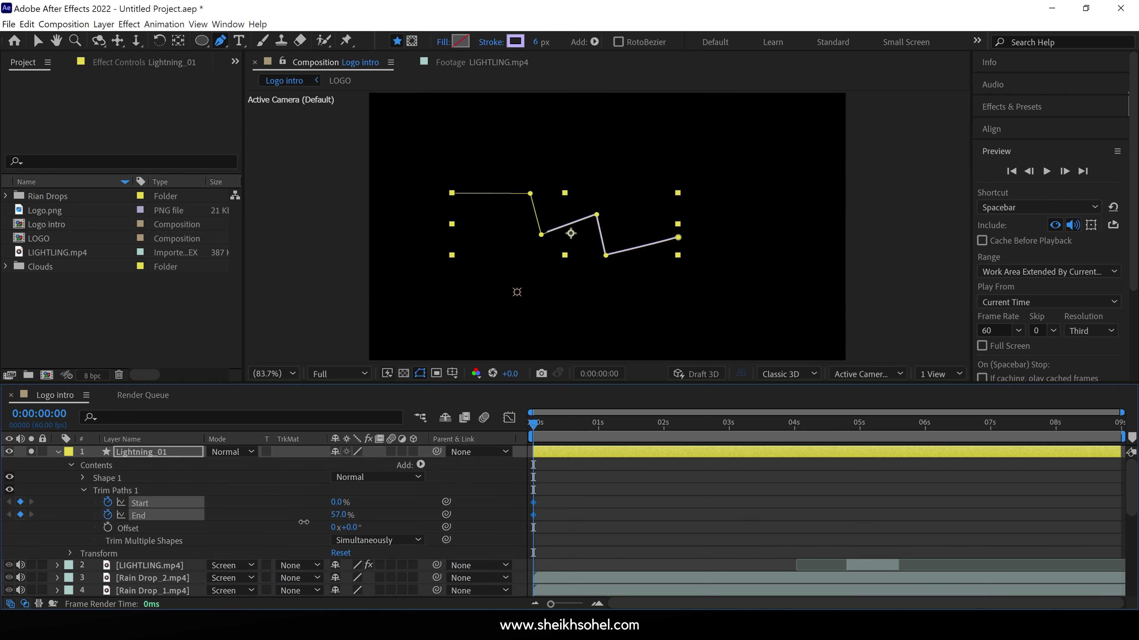
{"action": "left_click_drag", "start_coordinate": [329, 517], "coordinate": [322, 518]}
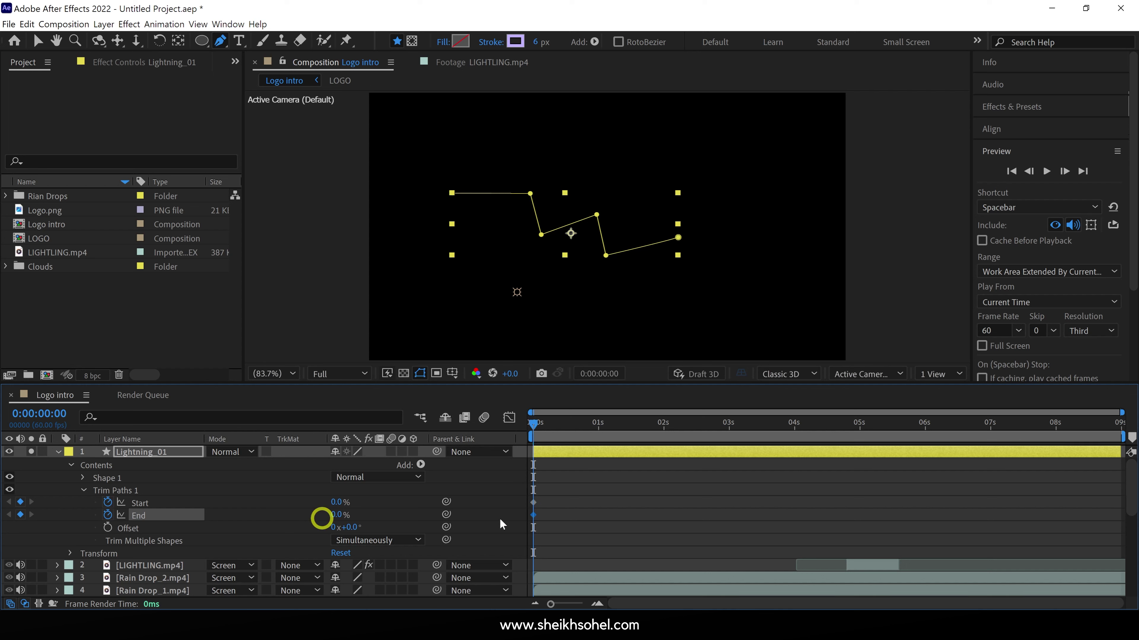
- Set Trim Paths End and Start to 100% at 0:00:00:22, and offset the Start keyframes behind the End keyframes
{"action": "left_click", "coordinate": [557, 426]}
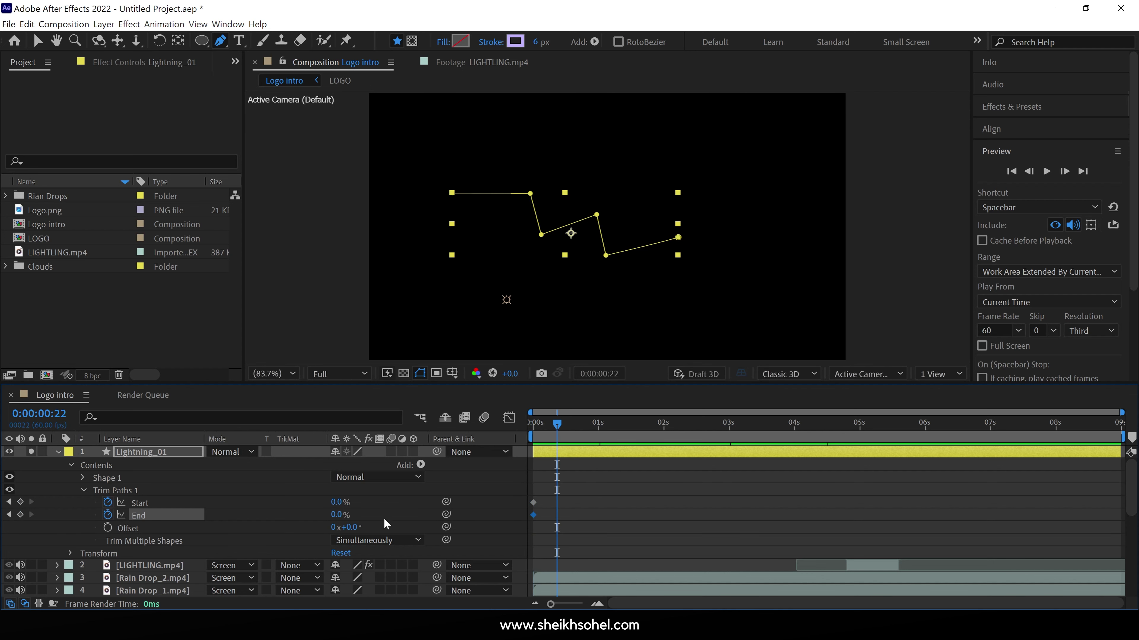
{"action": "left_click_drag", "start_coordinate": [341, 515], "coordinate": [532, 516]}
{"action": "left_click_drag", "start_coordinate": [339, 504], "coordinate": [542, 507]}
- End the work area at 0:00:00:49, tighten the spacing of the Trim Paths keyframes and preview the lightning stroke
{"action": "left_click", "coordinate": [585, 423]}
{"action": "key", "text": "n"}
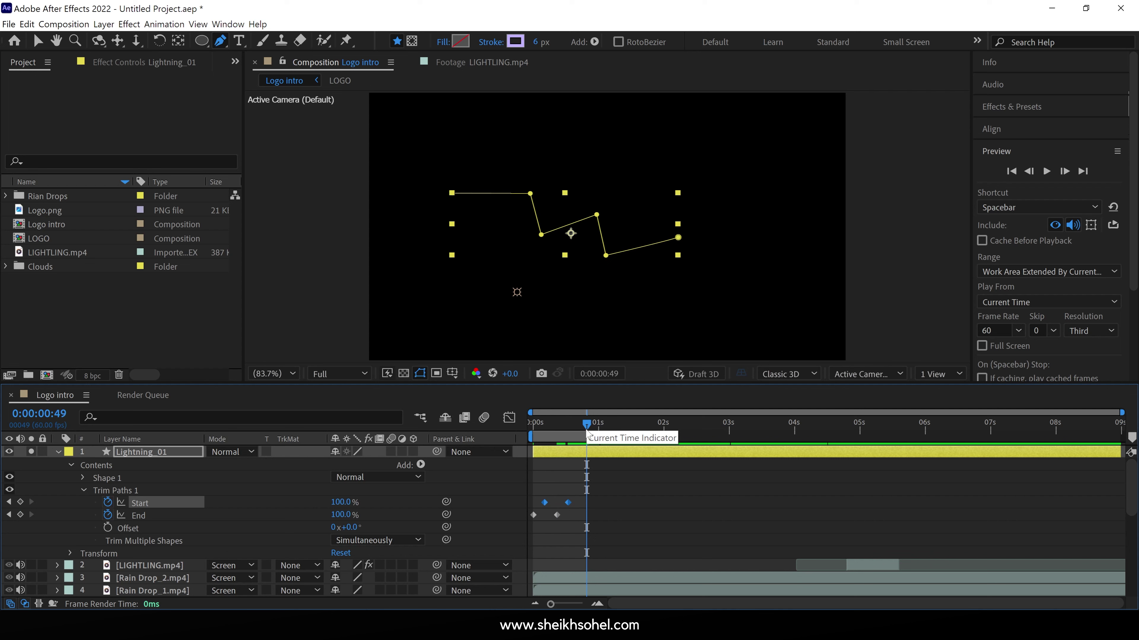
{"action": "key", "text": "space"}
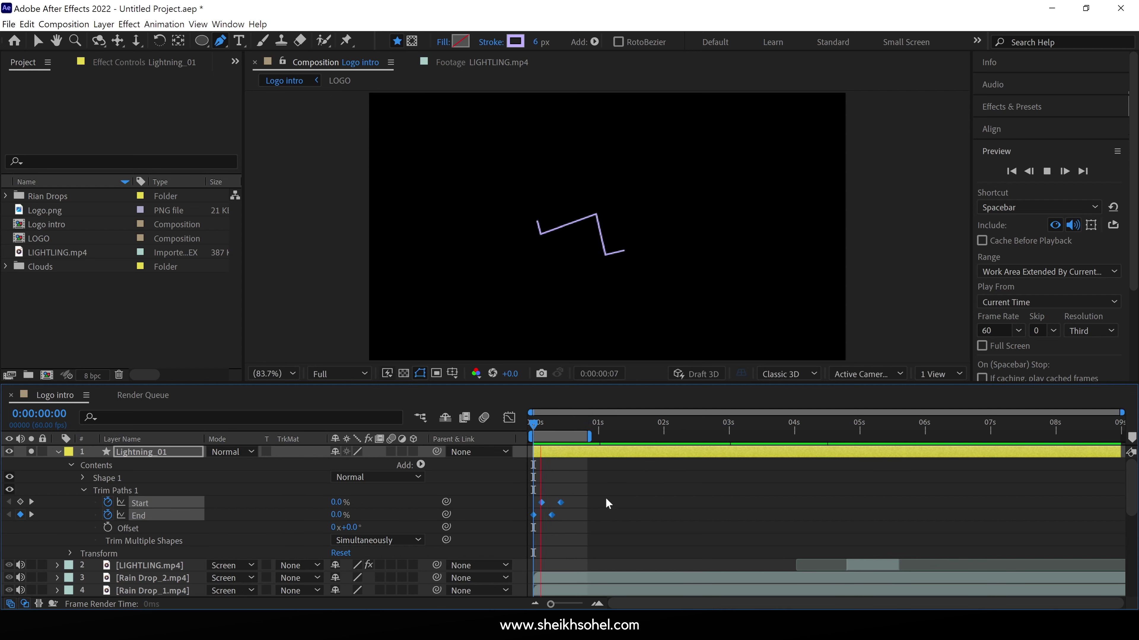
{"action": "key", "text": "space"}
- Delay the Trim Paths Start keyframes slightly further behind the End keyframes and preview the stroke
{"action": "left_click", "coordinate": [558, 495]}
{"action": "left_click_drag", "start_coordinate": [542, 503], "coordinate": [574, 504]}
{"action": "key", "text": "space"}
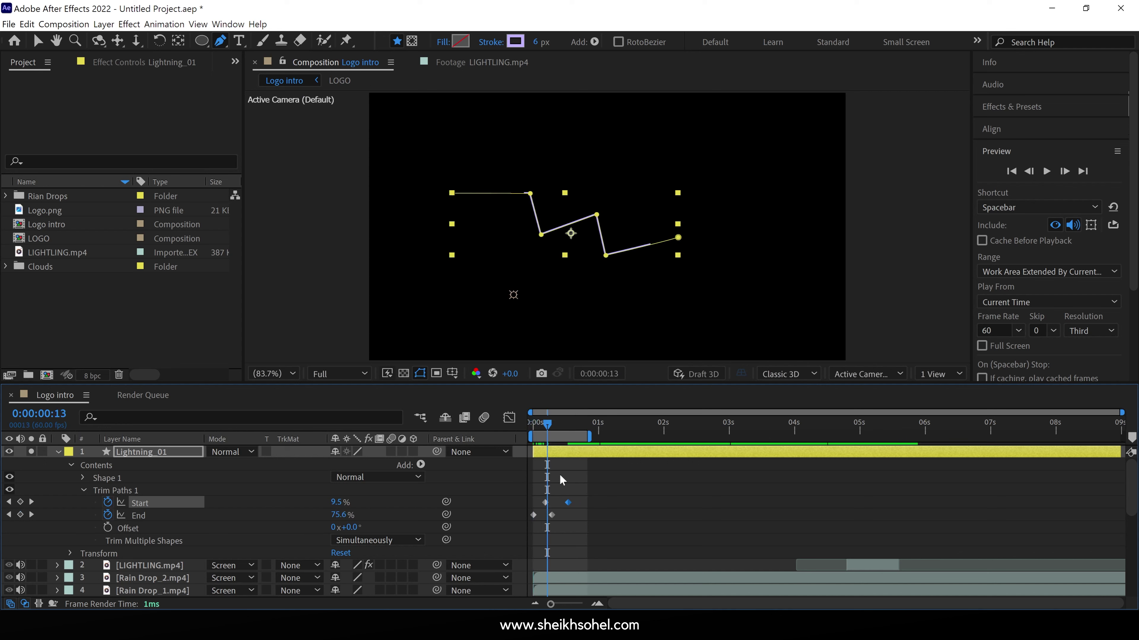
- Find the Turbulent Displace effect and apply it to the Lightning_01 layer
{"action": "left_click", "coordinate": [194, 454]}
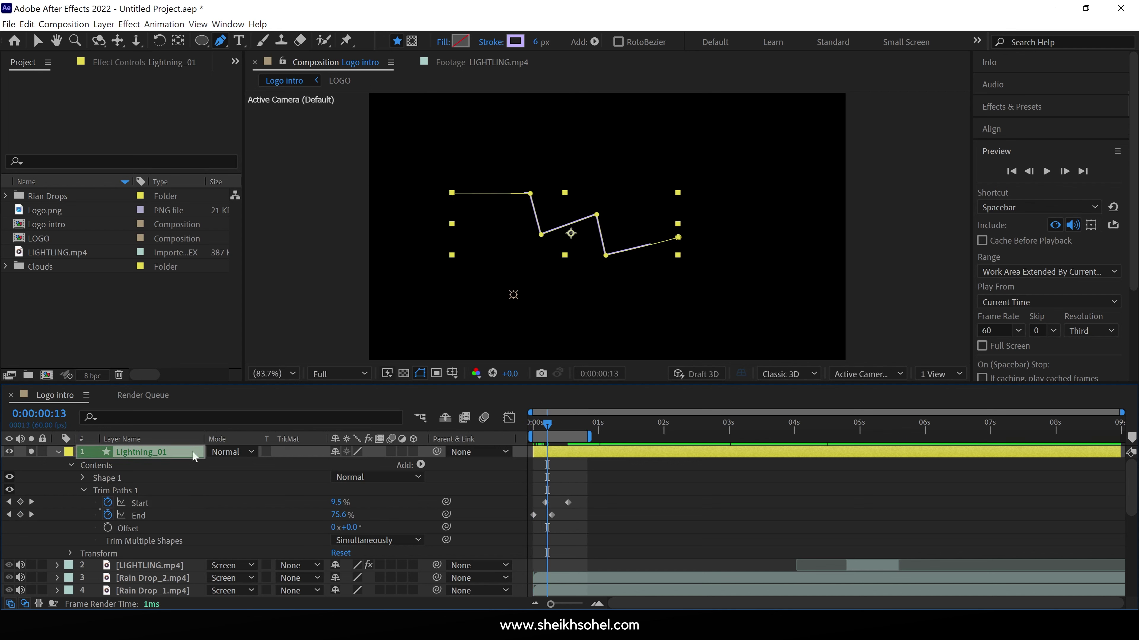
{"action": "left_click", "coordinate": [989, 133]}
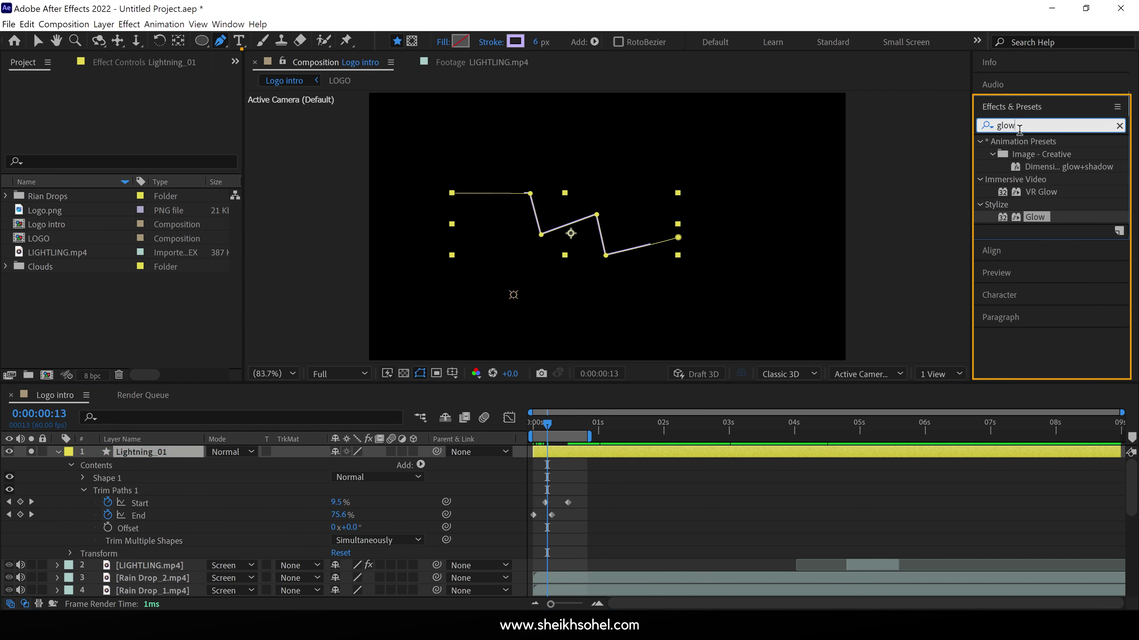
{"action": "type", "text": "turbu"}
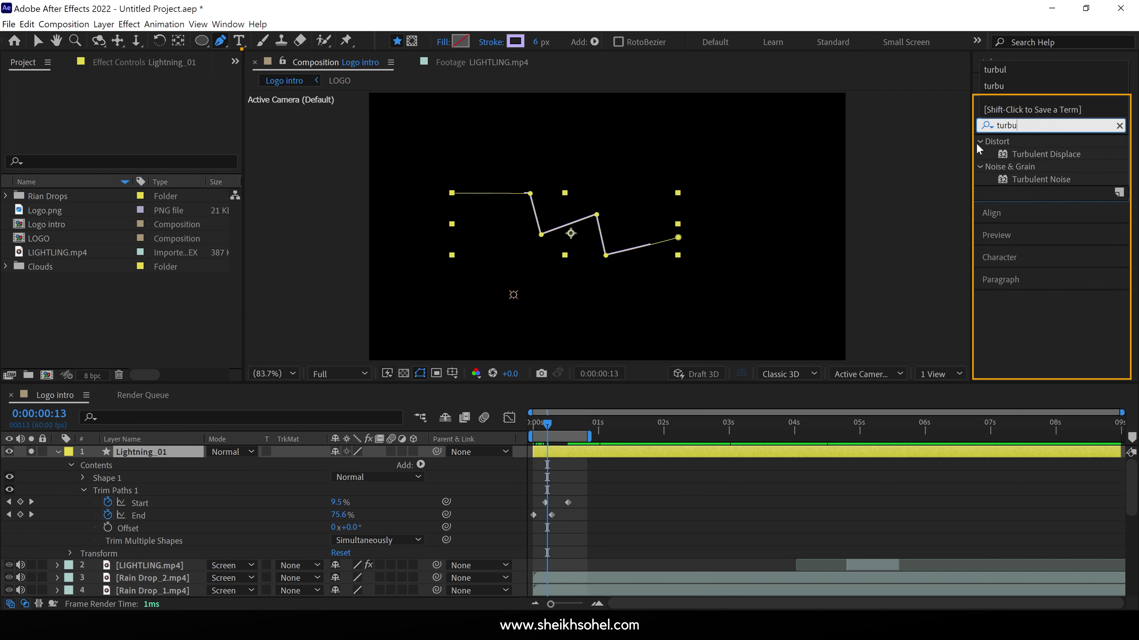
{"action": "left_click", "coordinate": [1044, 154]}
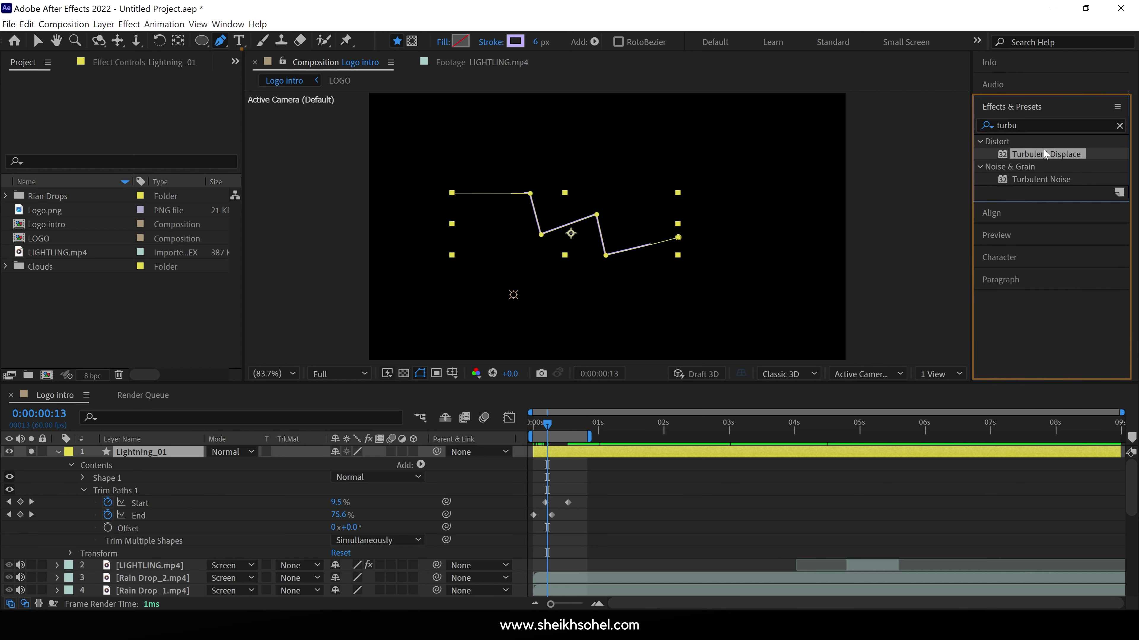
{"action": "left_click_drag", "start_coordinate": [1044, 154], "coordinate": [178, 453]}
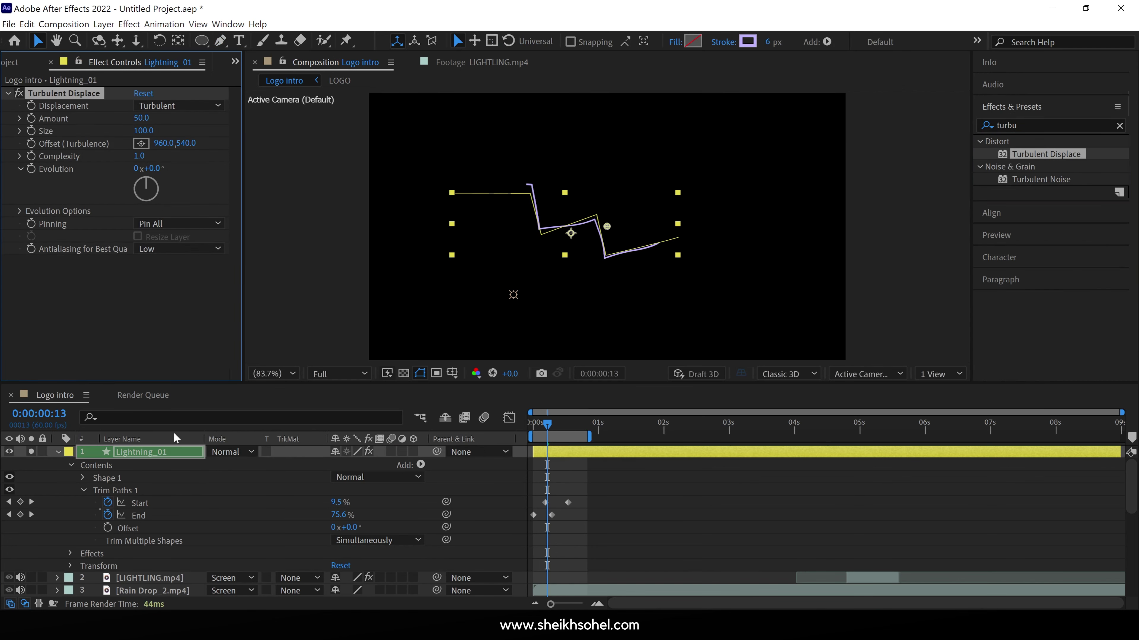
- Set Turbulent Displace on Lightning_01 to an Amount of -113 and a Size of 31
{"action": "left_click", "coordinate": [142, 118]}
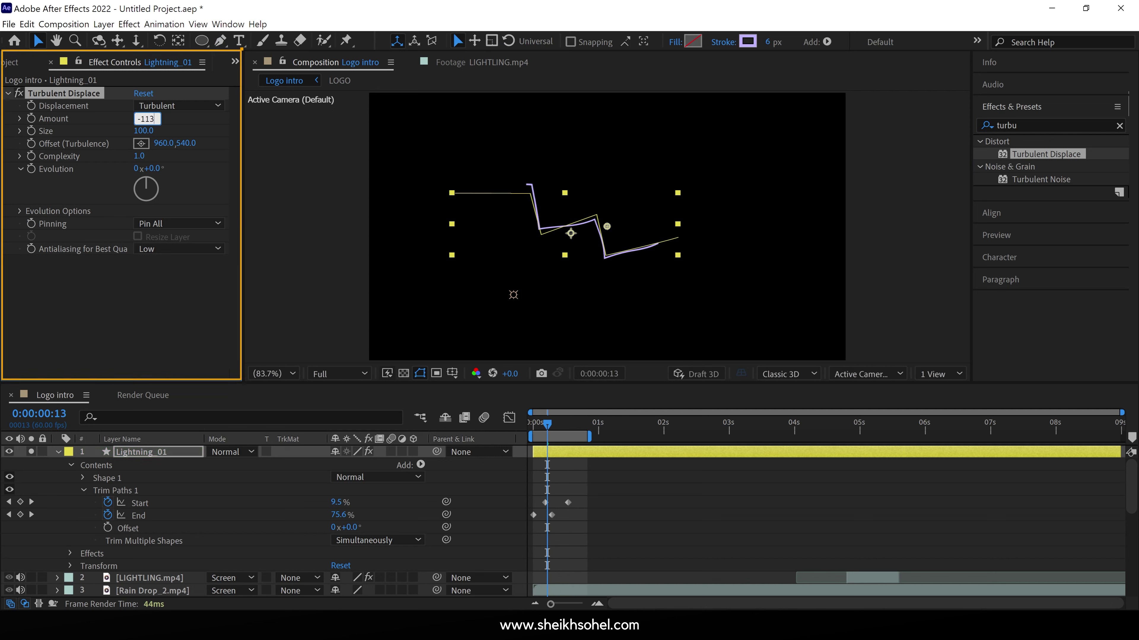
{"action": "type", "text": "-113"}
{"action": "left_click", "coordinate": [142, 131]}
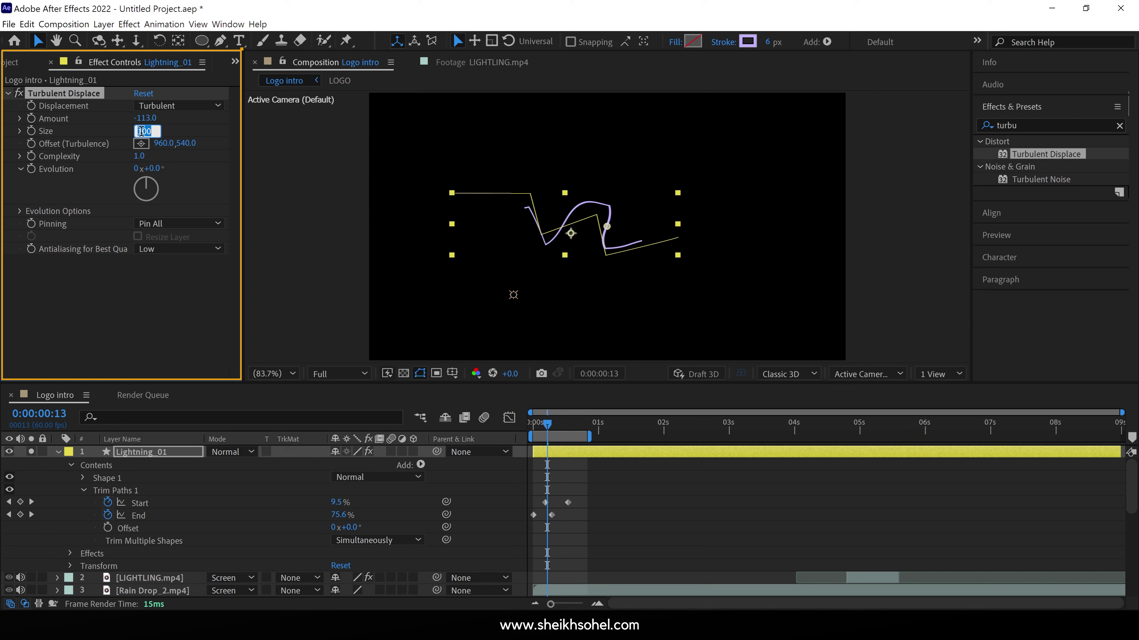
{"action": "key", "text": "Return"}
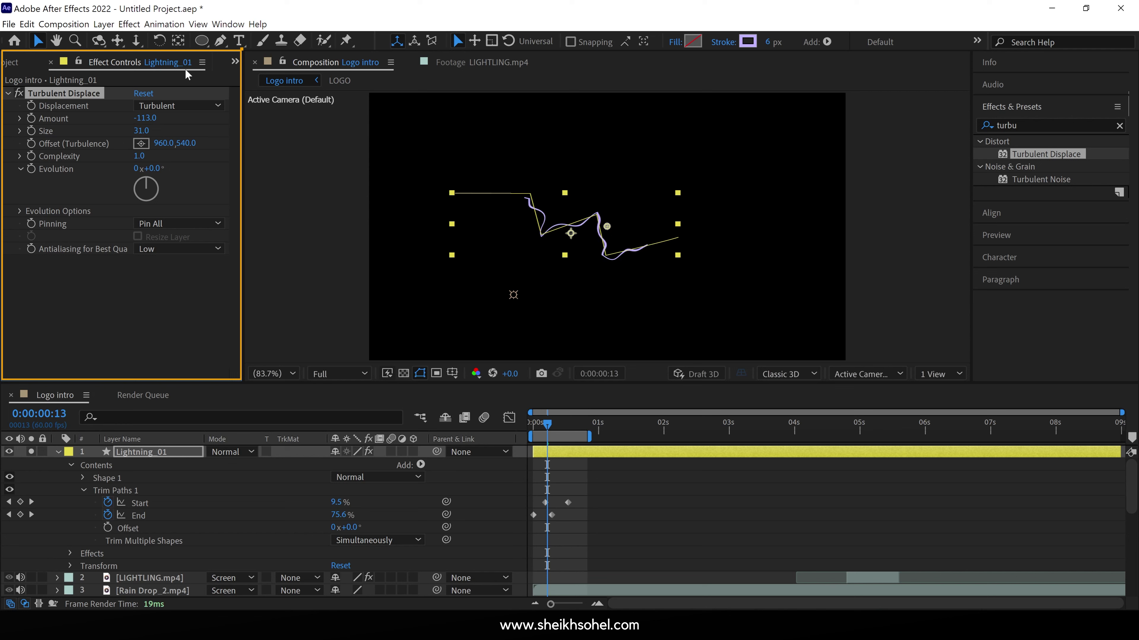
- Taper the Lightning_01 stroke with a Start Length of 35% and an End Length of 45%
{"action": "left_click", "coordinate": [143, 417]}
{"action": "type", "text": "taper"}
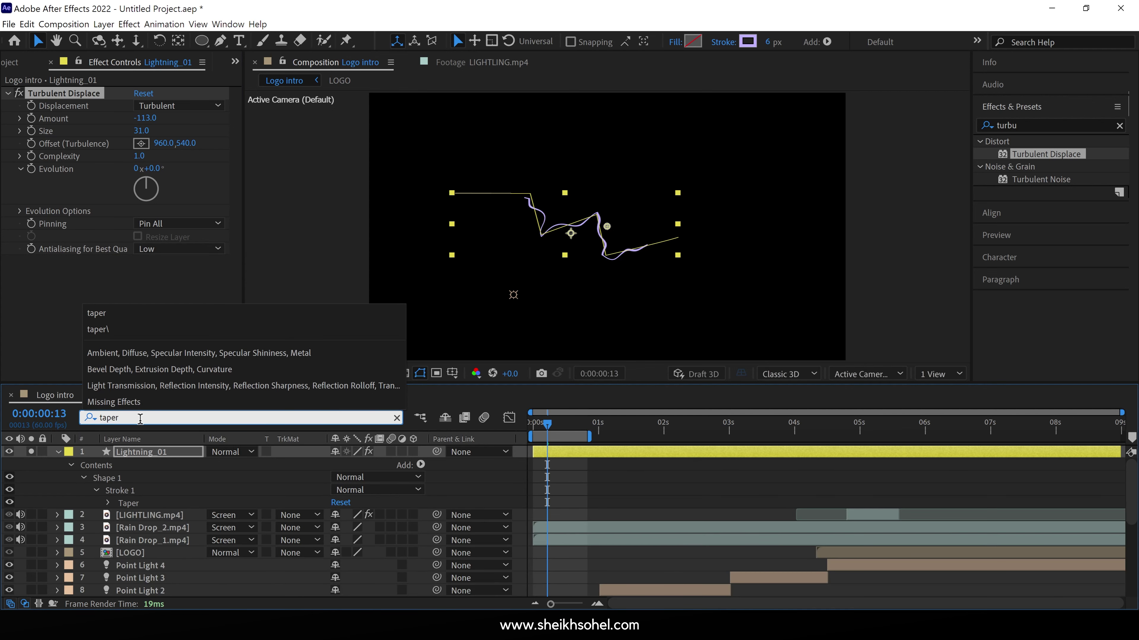
{"action": "left_click", "coordinate": [109, 503]}
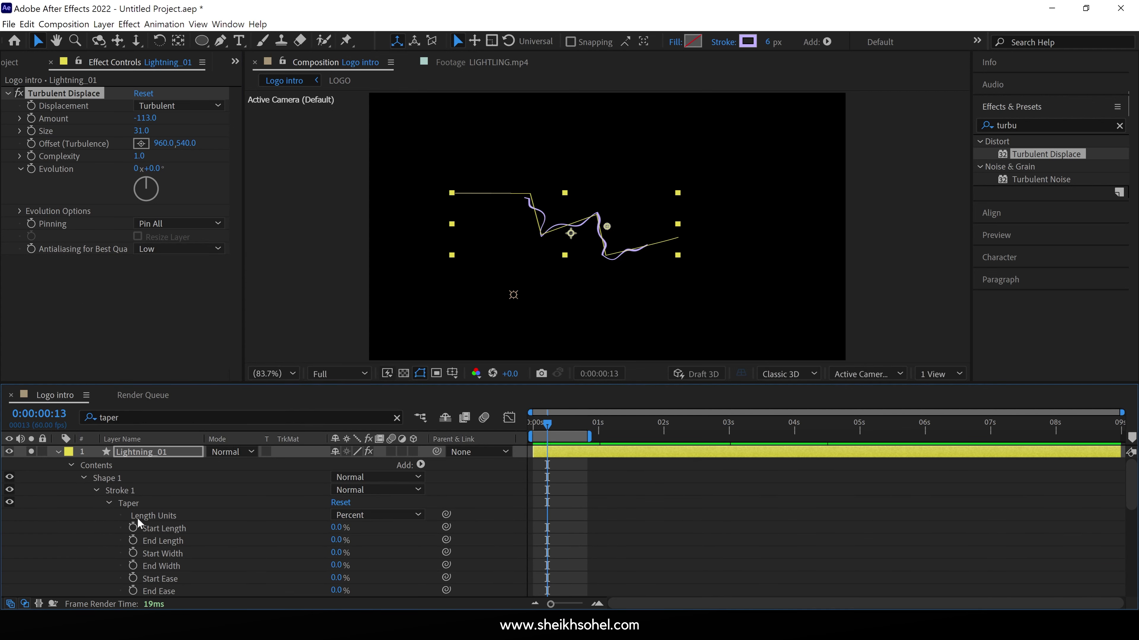
{"action": "left_click", "coordinate": [335, 527]}
{"action": "type", "text": "35"}
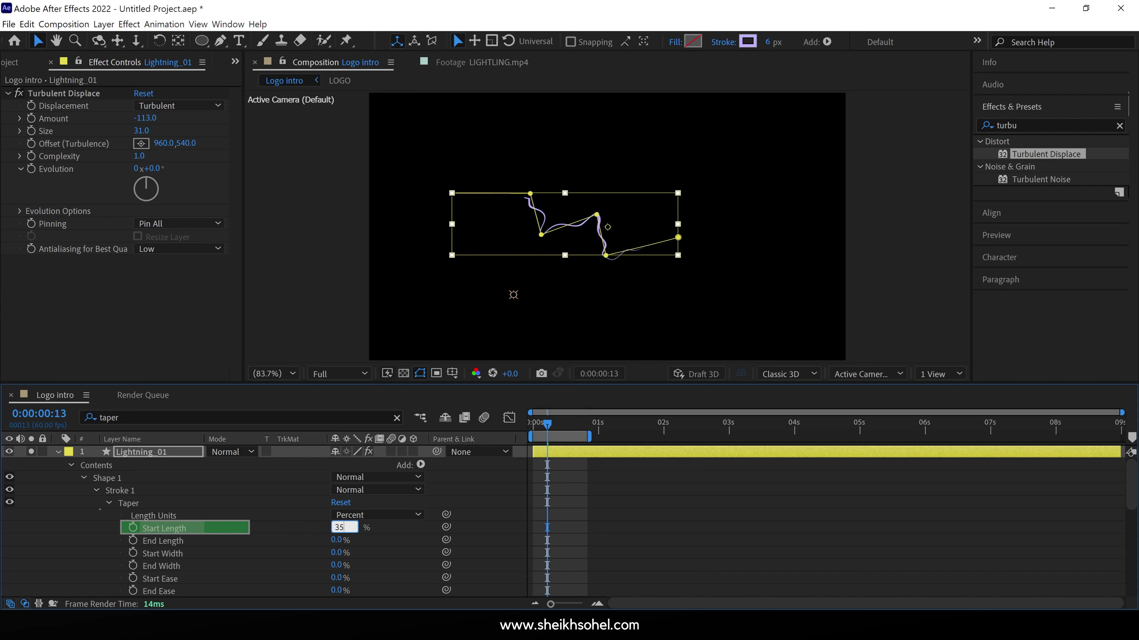
{"action": "key", "text": "Return"}
{"action": "left_click", "coordinate": [336, 540]}
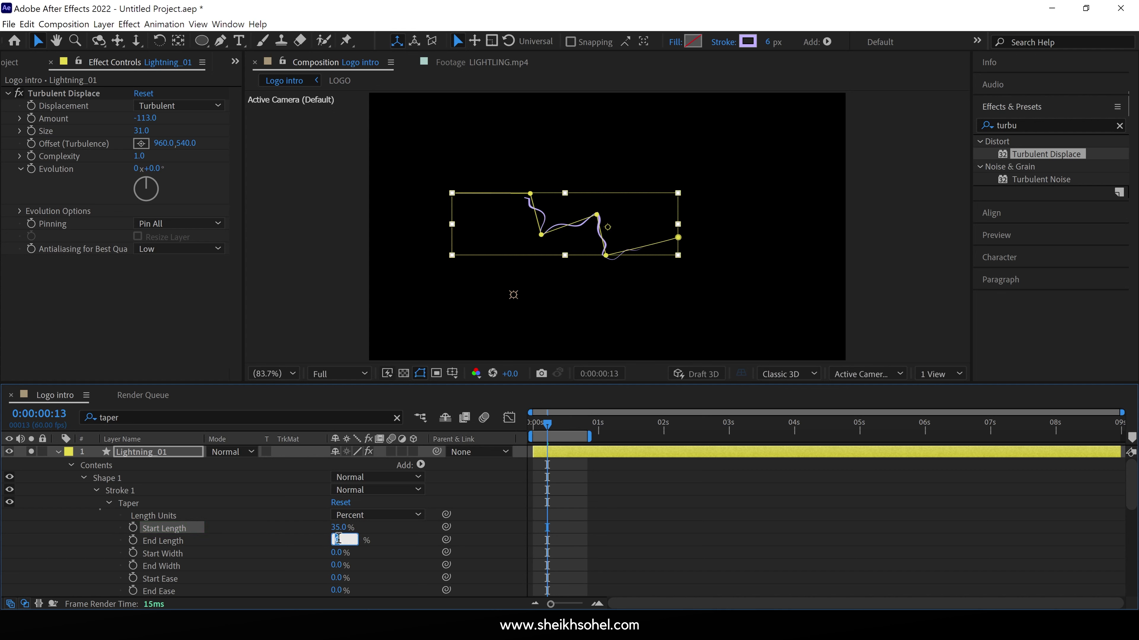
{"action": "type", "text": "45"}
{"action": "key", "text": "Return"}
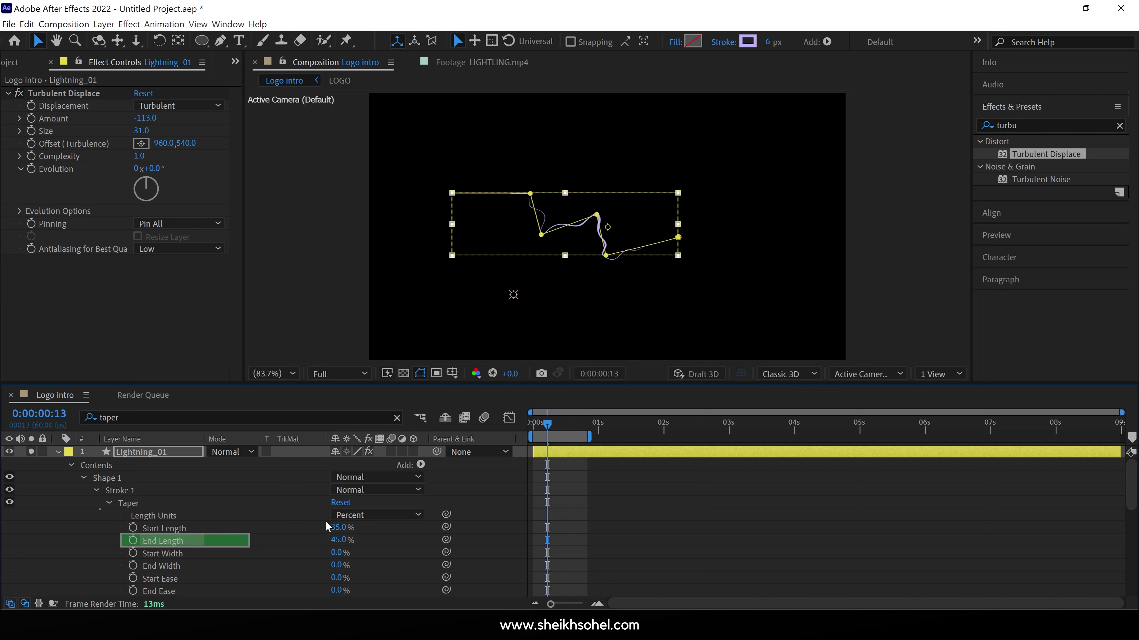
- Preview the tapered lightning stroke from the start of the composition
{"action": "left_click_drag", "start_coordinate": [547, 425], "coordinate": [532, 469]}
{"action": "key", "text": "space"}
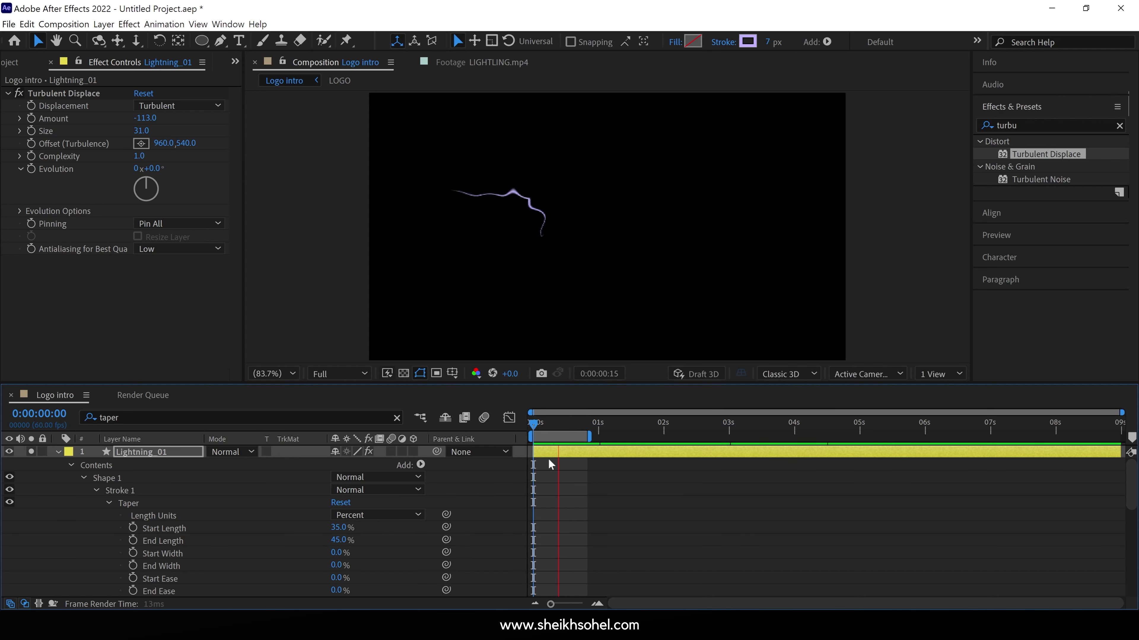
{"action": "left_click", "coordinate": [598, 478]}
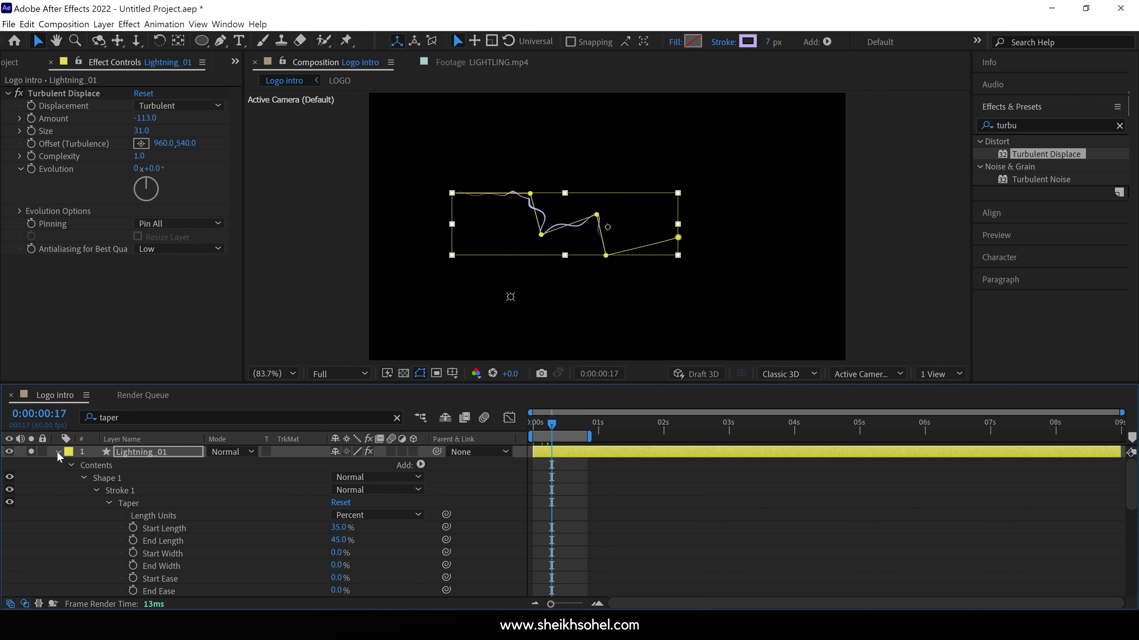
- Find the Stylize Glow effect and apply it to the Lightning_01 layer
{"action": "left_click", "coordinate": [58, 453]}
{"action": "left_click", "coordinate": [128, 452]}
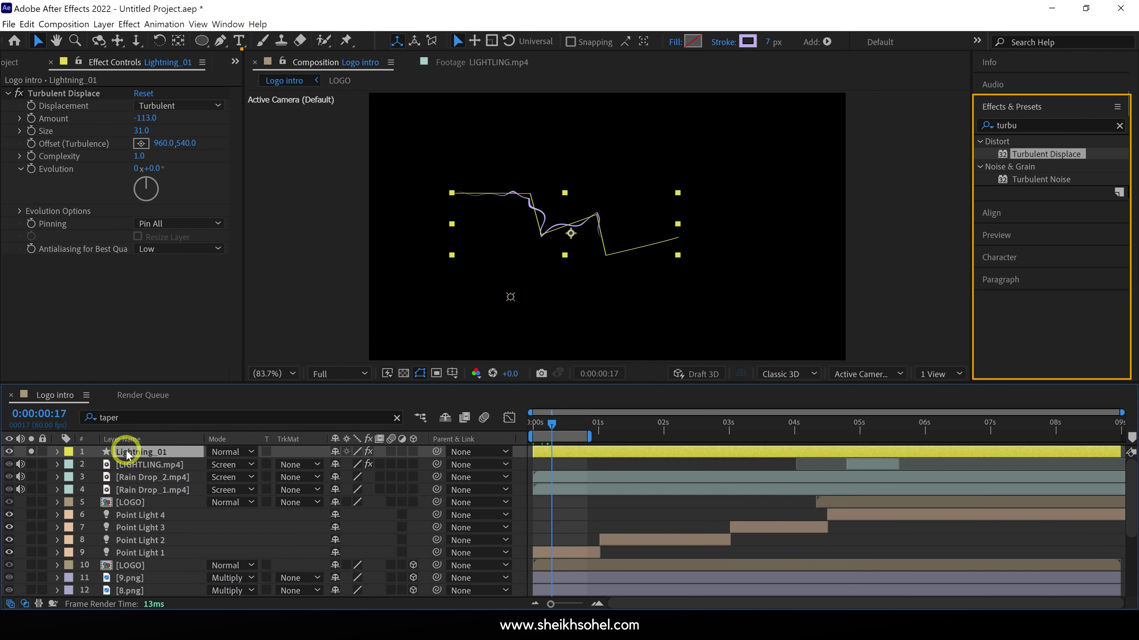
{"action": "double_click", "coordinate": [1043, 125]}
{"action": "type", "text": "glow"}
{"action": "left_click", "coordinate": [986, 126]}
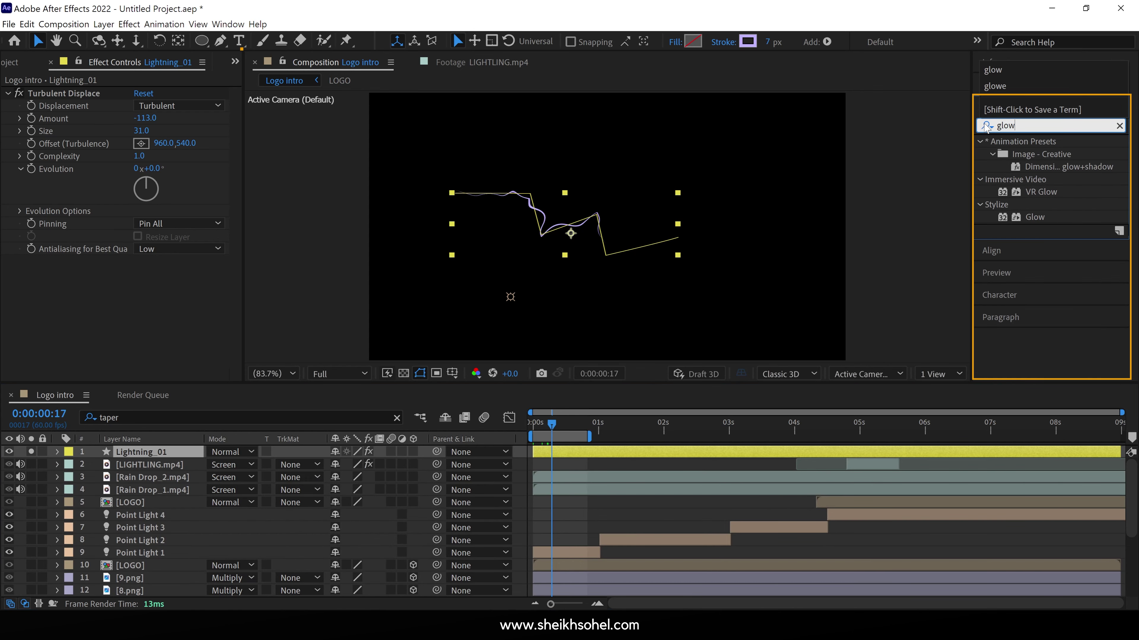
{"action": "left_click_drag", "start_coordinate": [1036, 222], "coordinate": [199, 454]}
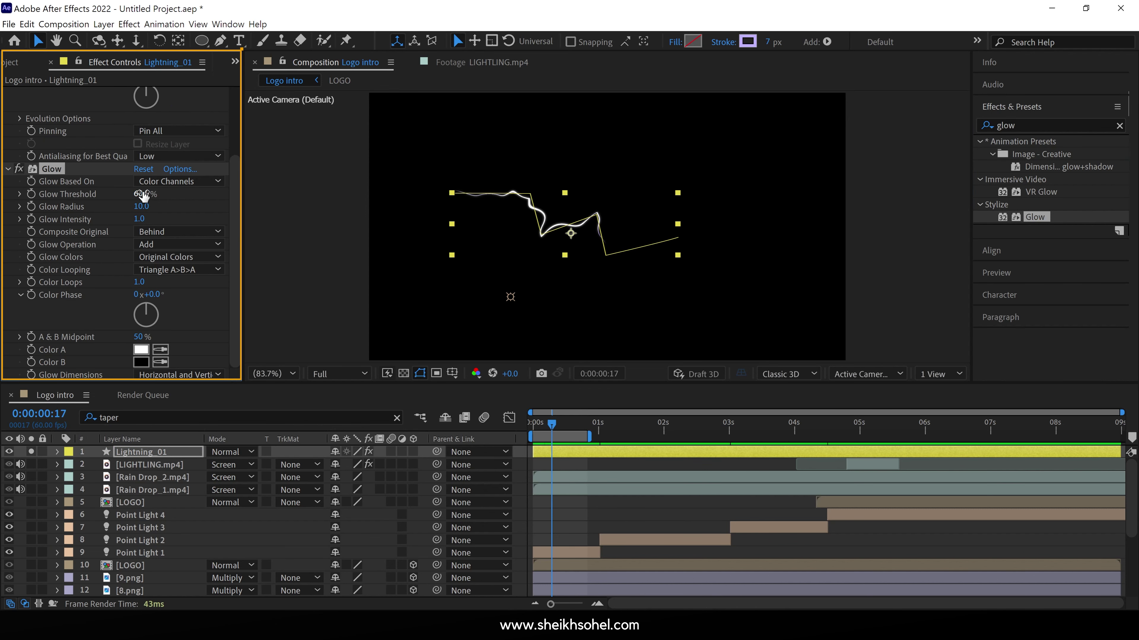
- Set the Glow effect on Lightning_01 to a Threshold of 67% and a Radius of 64
{"action": "left_click", "coordinate": [142, 195]}
{"action": "type", "text": "67"}
{"action": "key", "text": "Return"}
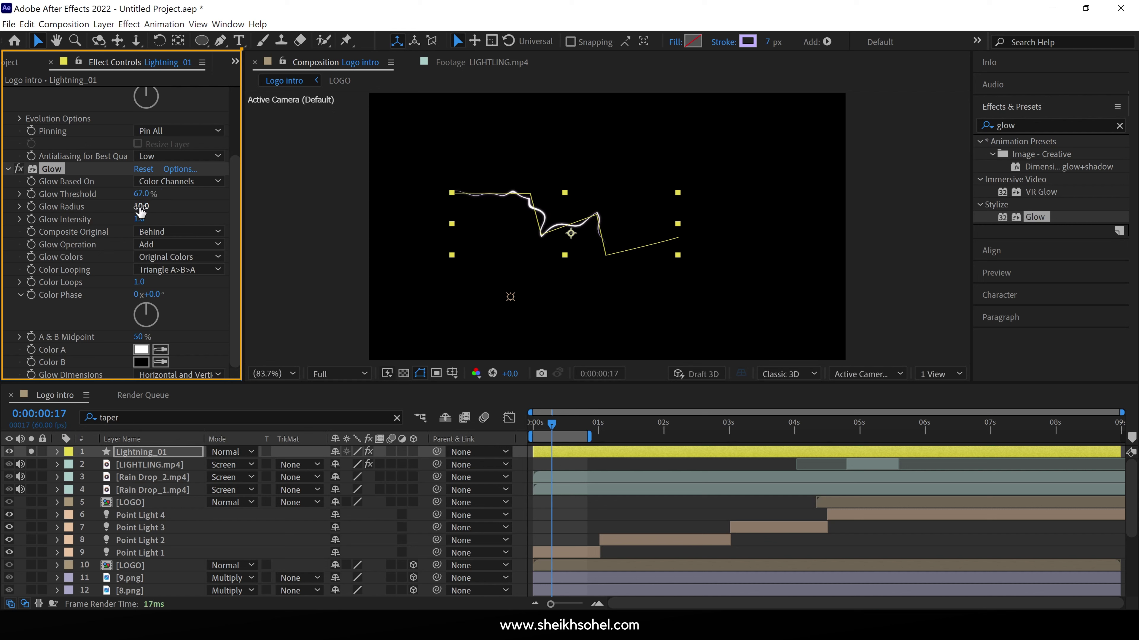
{"action": "left_click", "coordinate": [140, 206]}
{"action": "type", "text": "64"}
{"action": "key", "text": "Return"}
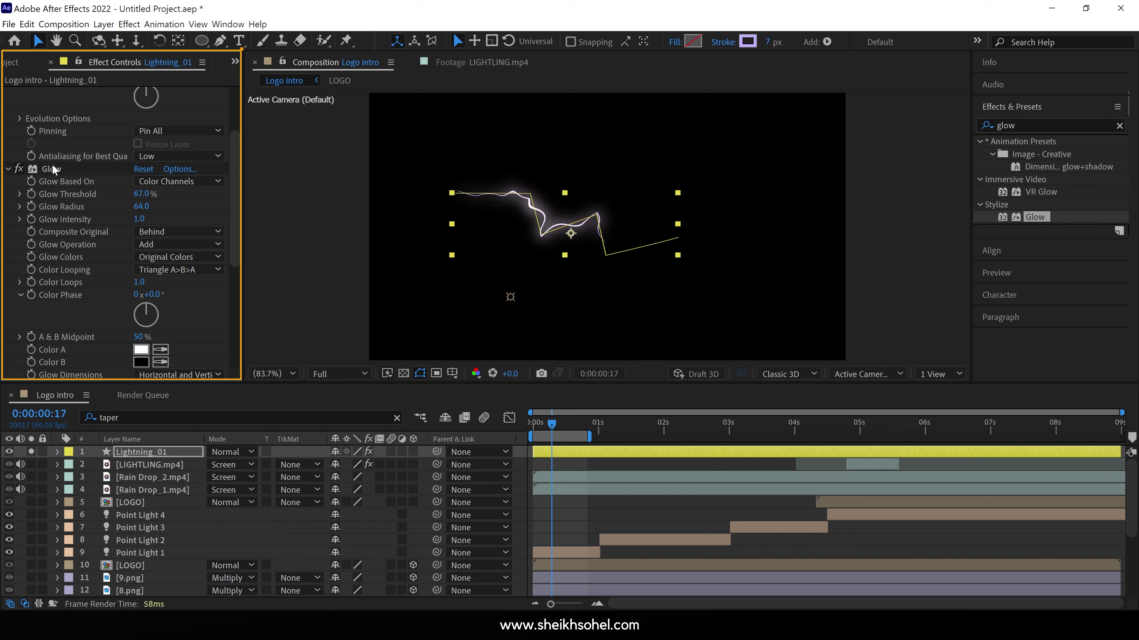
- Duplicate the Glow effect on Lightning_01 and reset the copy to its default settings
{"action": "left_click", "coordinate": [71, 173]}
{"action": "key", "text": "ctrl+d"}
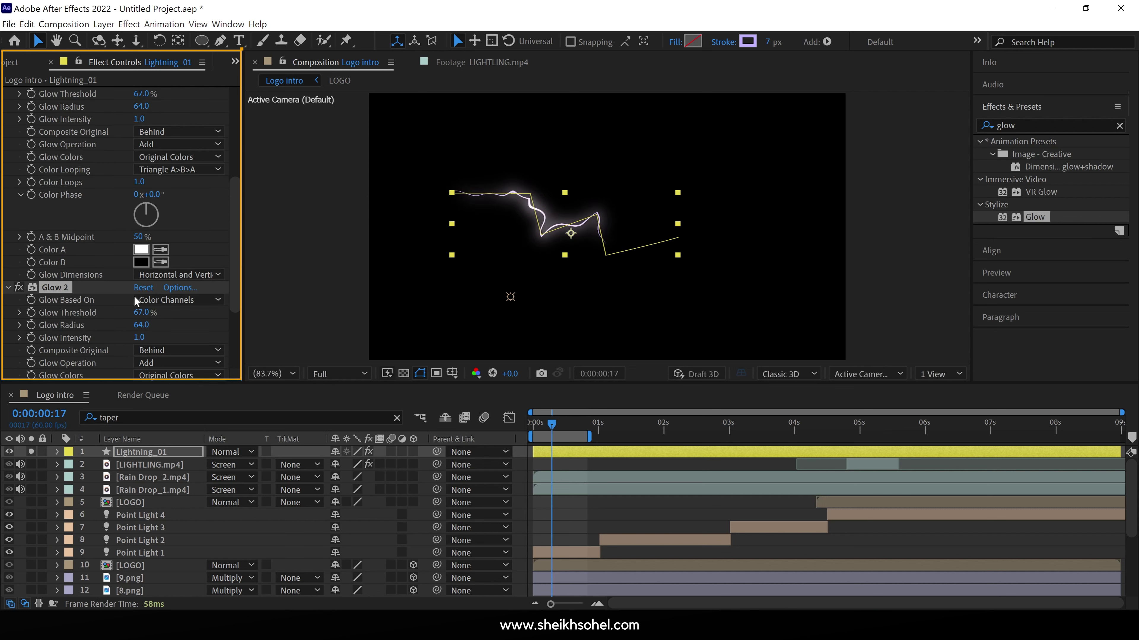
{"action": "left_click", "coordinate": [143, 288]}
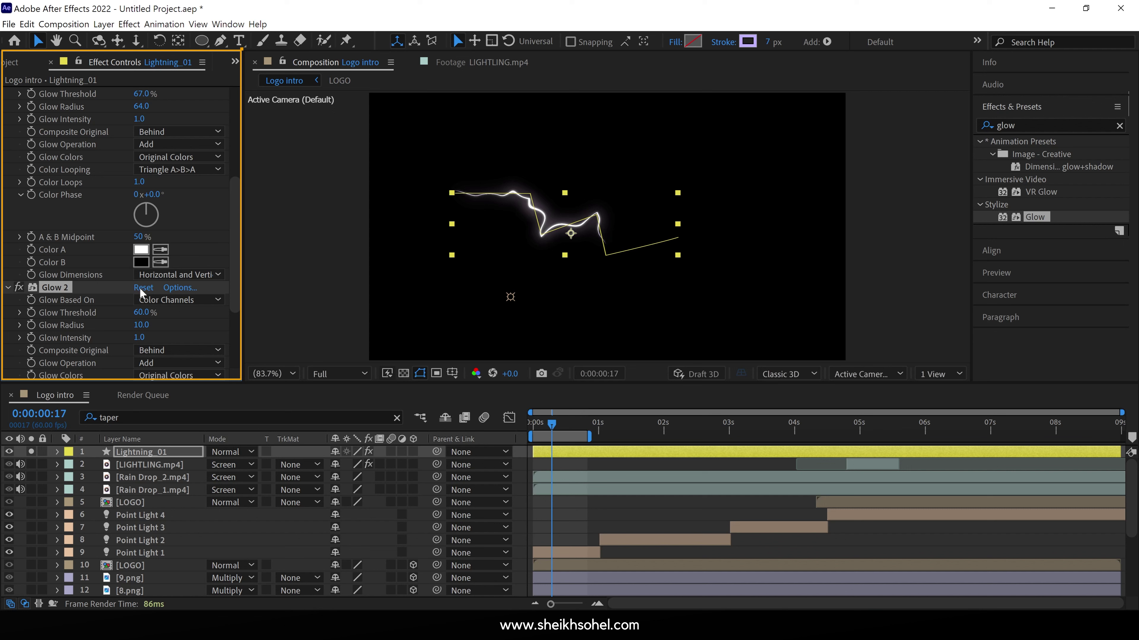
{"action": "scroll", "coordinate": [11, 287], "scroll_direction": "up", "scroll_amount": 3}
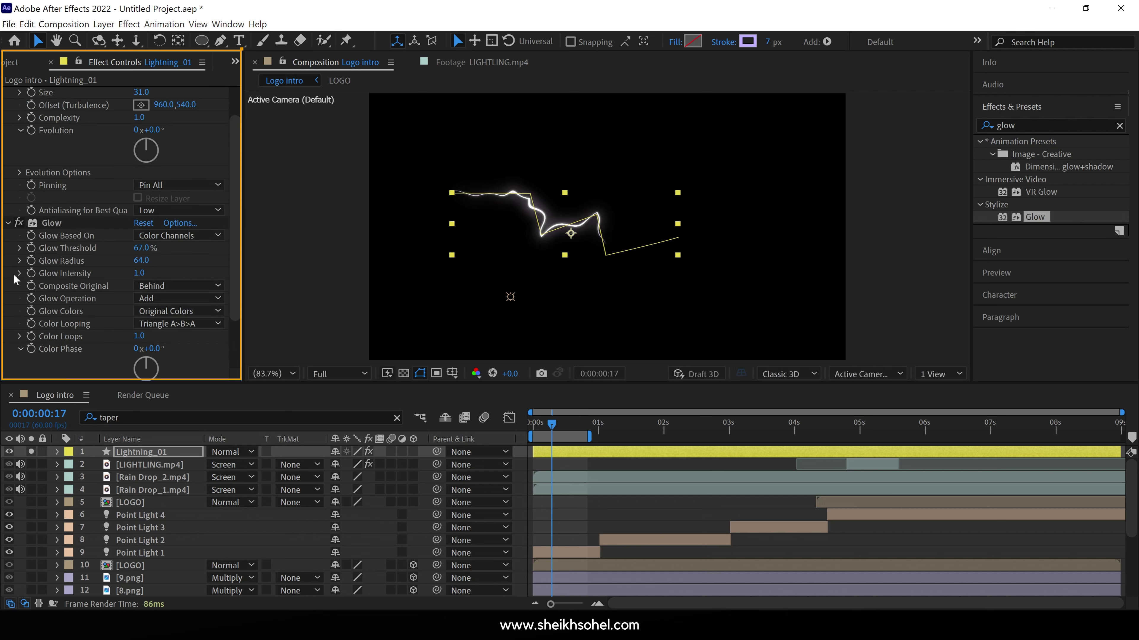
{"action": "left_click", "coordinate": [8, 223]}
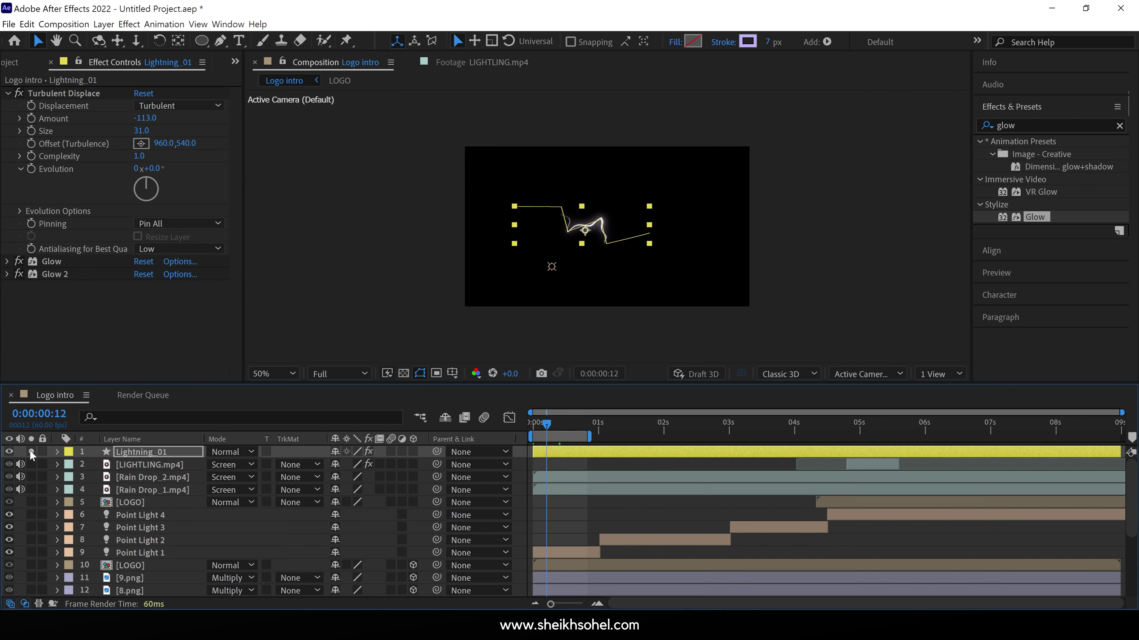
- Turn off solo for Lightning_01 and set its blending mode to Screen
{"action": "left_click", "coordinate": [31, 454]}
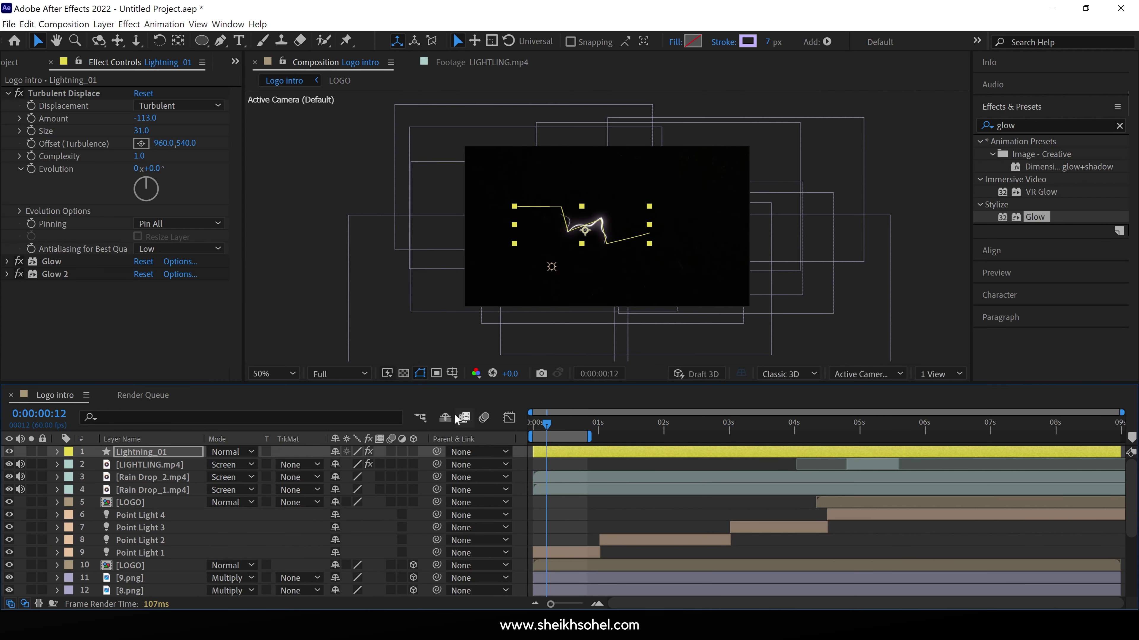
{"action": "left_click", "coordinate": [224, 452]}
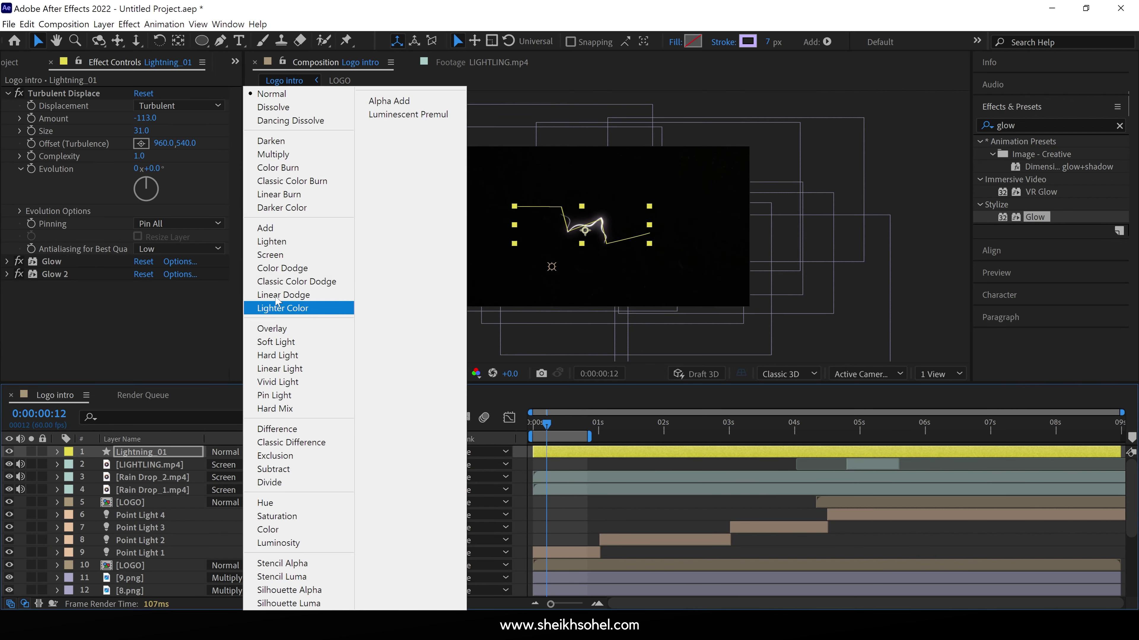
{"action": "left_click", "coordinate": [268, 255]}
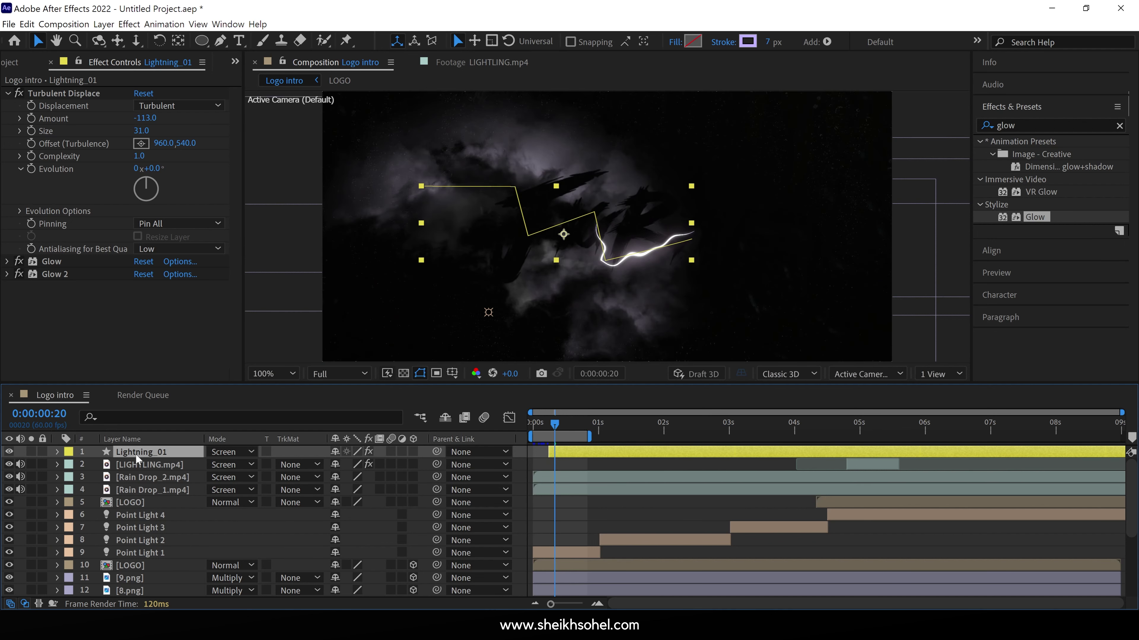
- Move Lightning_01 between the upper LOGO layer and Point Light 4, and make it a 3D layer
{"action": "left_click_drag", "start_coordinate": [135, 453], "coordinate": [140, 502]}
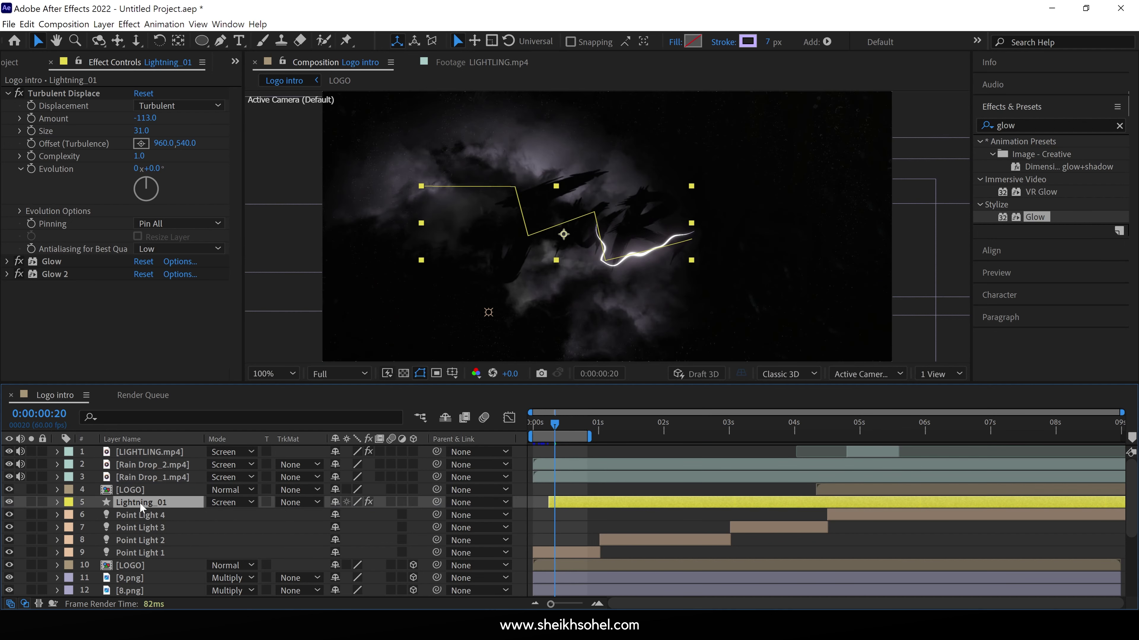
{"action": "left_click", "coordinate": [413, 502]}
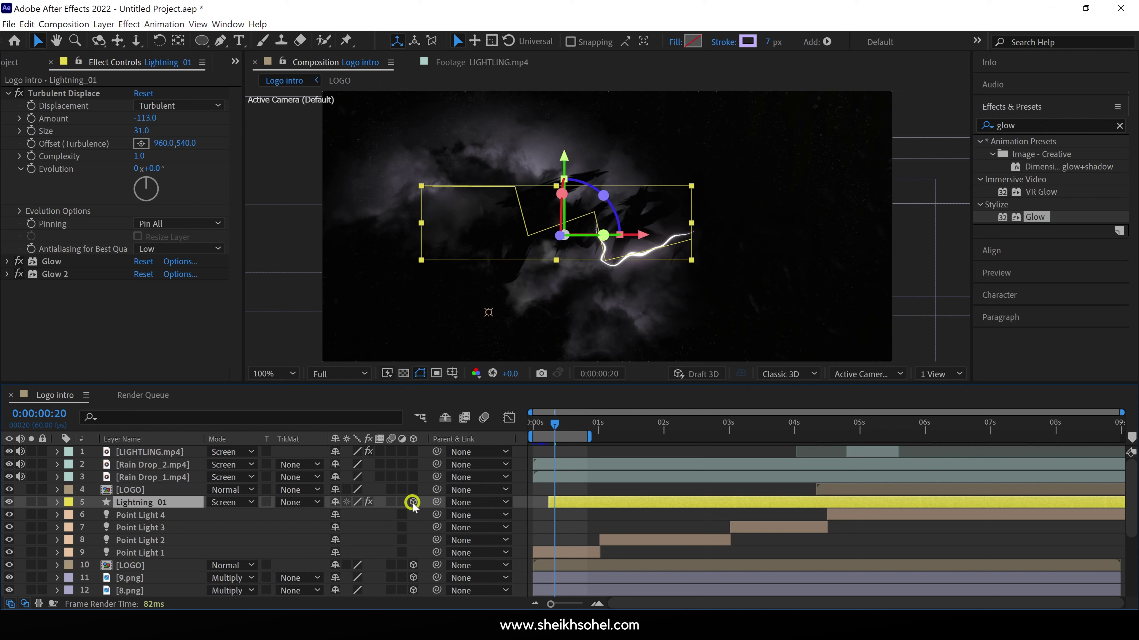
- Place Lightning_01 among the upper-left clouds at position 252.7, 377.3, 471.0 and increase its stroke width
{"action": "key", "text": "p"}
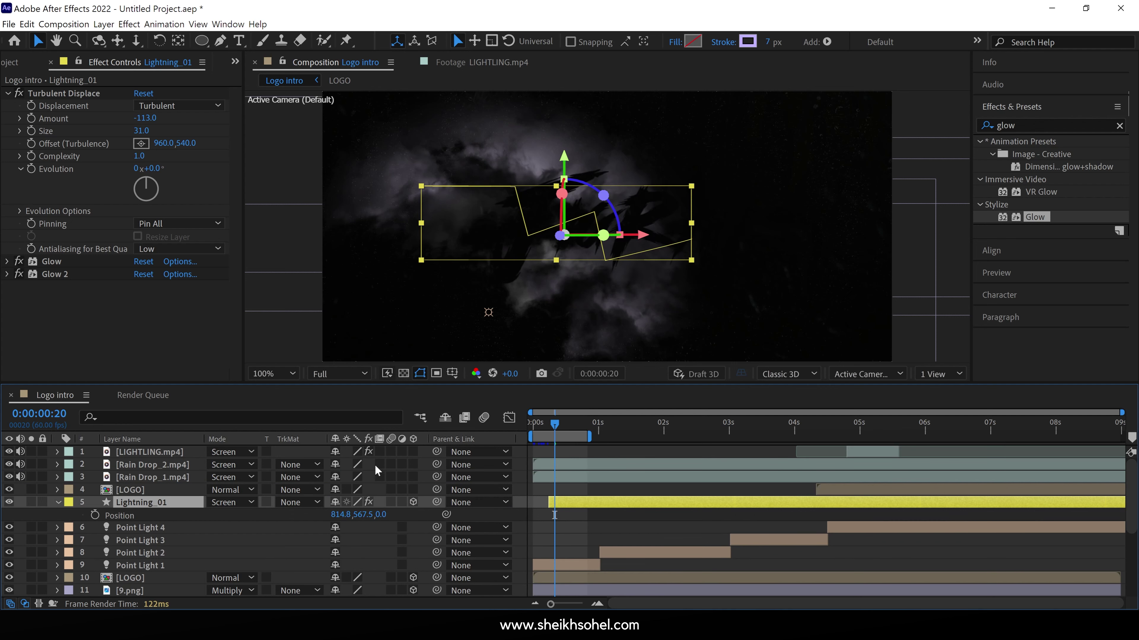
{"action": "left_click_drag", "start_coordinate": [372, 515], "coordinate": [314, 514]}
{"action": "left_click_drag", "start_coordinate": [2, 464], "coordinate": [27, 471]}
{"action": "left_click_drag", "start_coordinate": [389, 515], "coordinate": [578, 531]}
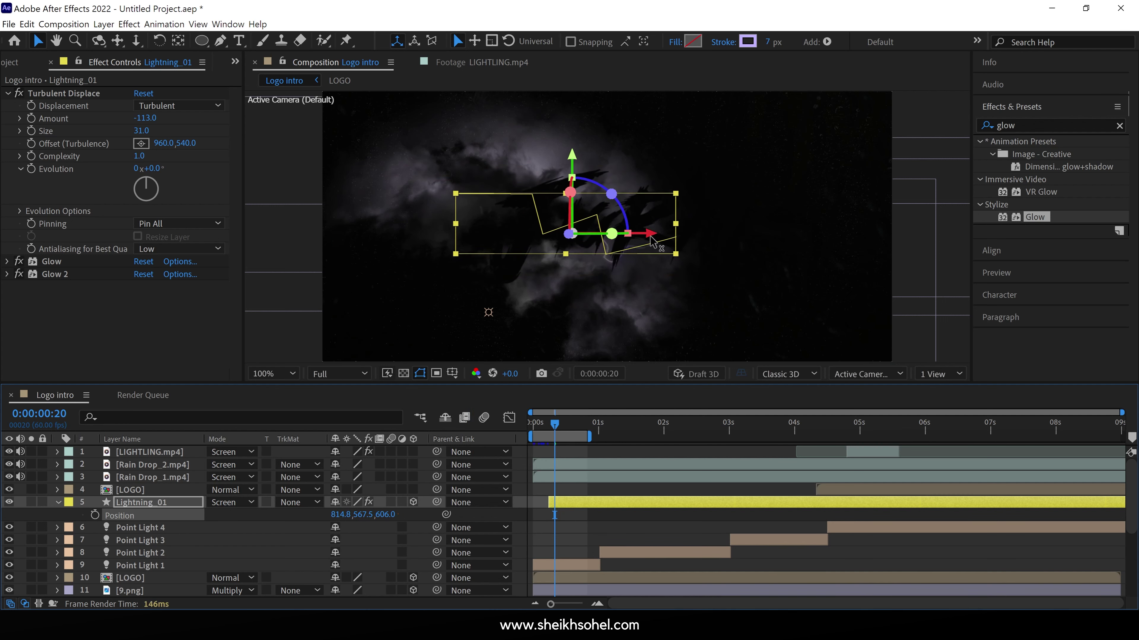
{"action": "left_click_drag", "start_coordinate": [641, 234], "coordinate": [488, 229]}
{"action": "left_click_drag", "start_coordinate": [435, 188], "coordinate": [446, 109]}
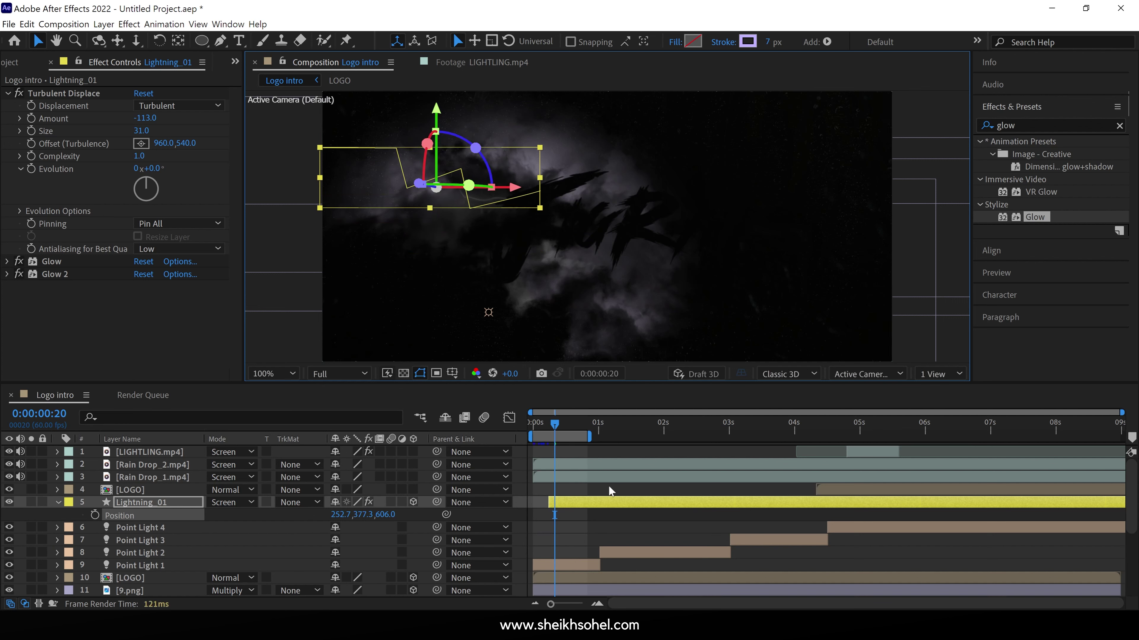
{"action": "mouse_move", "coordinate": [558, 430]}
{"action": "left_mouse_down"}
{"action": "mouse_move", "coordinate": [569, 432]}
{"action": "mouse_move", "coordinate": [549, 432]}
{"action": "left_mouse_up"}
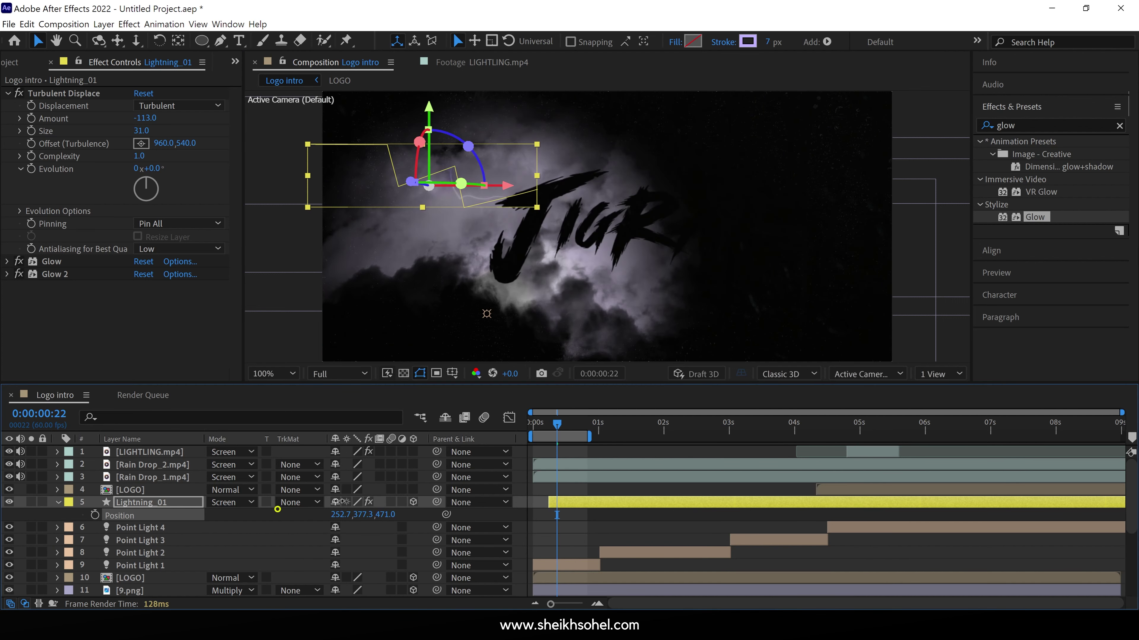
{"action": "mouse_move", "coordinate": [774, 42]}
{"action": "left_mouse_down"}
{"action": "mouse_move", "coordinate": [811, 42]}
{"action": "mouse_move", "coordinate": [793, 42]}
{"action": "left_mouse_up"}
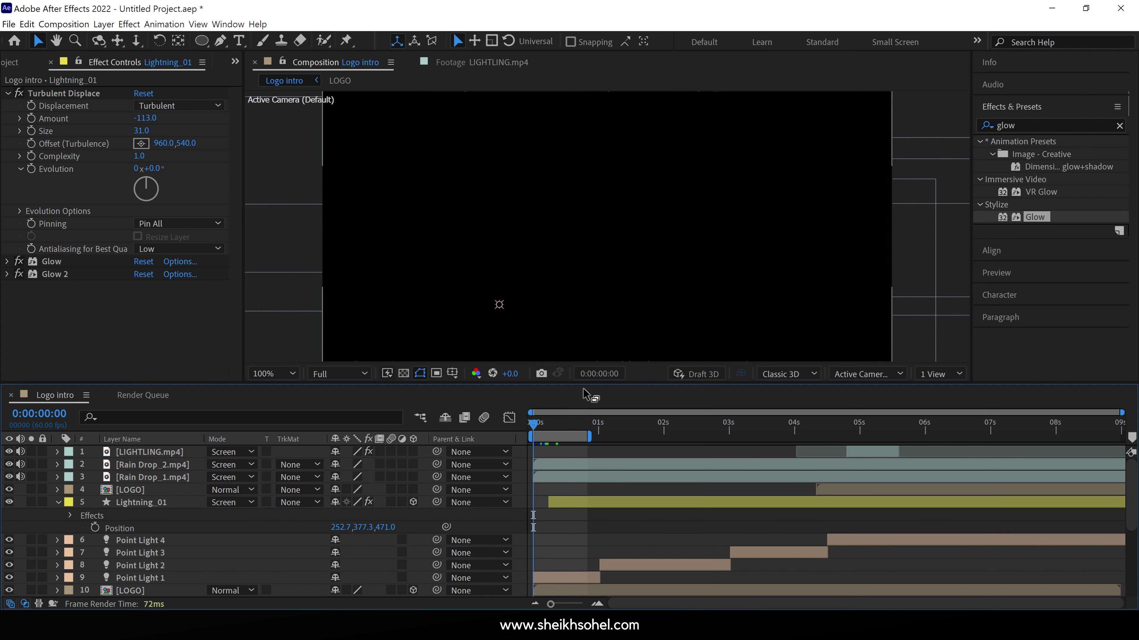
- Preview the start of the intro with the lightning bolt striking inside the clouds
{"action": "key", "text": "space"}
{"action": "key", "text": "comma"}
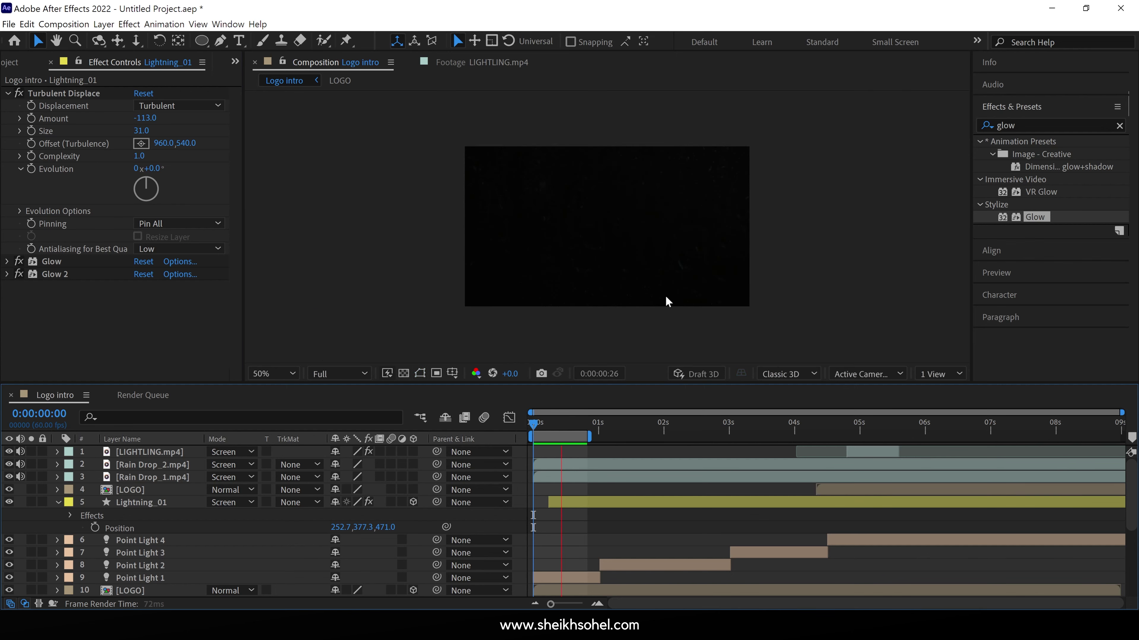
{"action": "key", "text": "period"}
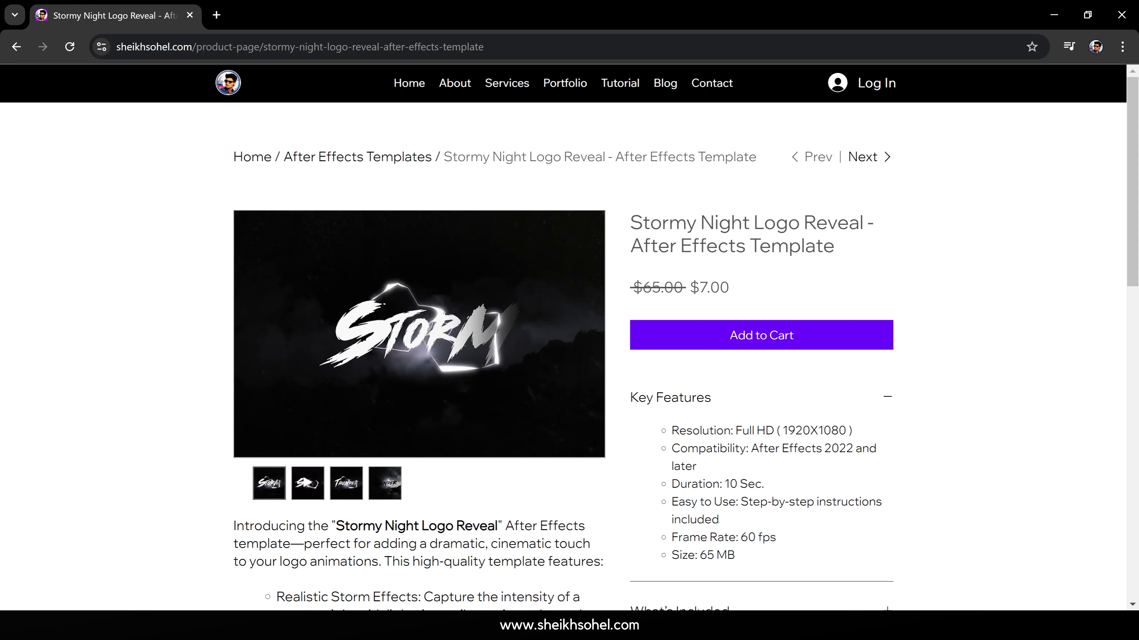
- In the browser, add the Stormy Night Logo Reveal template to the cart and apply the promo code storm
{"action": "left_click", "coordinate": [744, 290]}
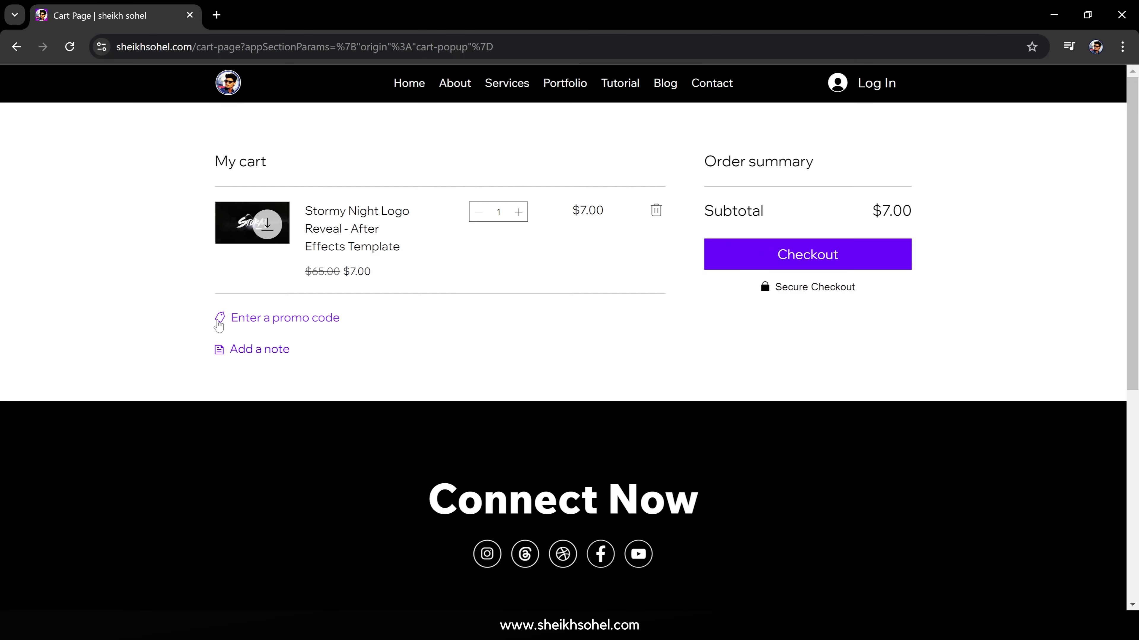
{"action": "left_click_drag", "start_coordinate": [219, 326], "coordinate": [339, 320]}
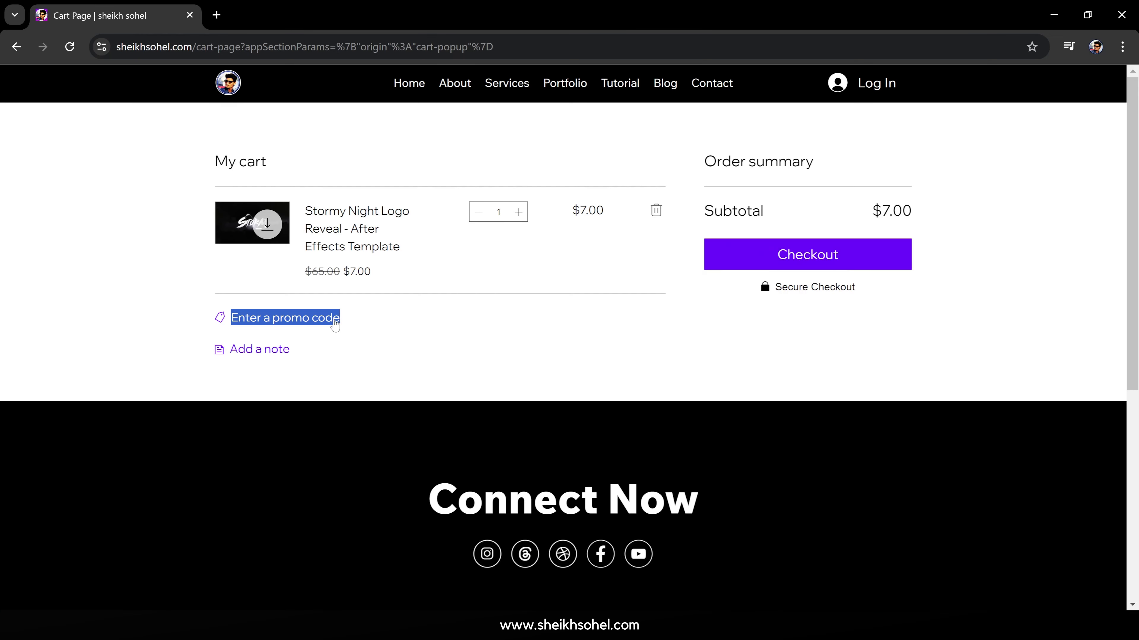
{"action": "type", "text": "storm"}
{"action": "left_click", "coordinate": [445, 368]}
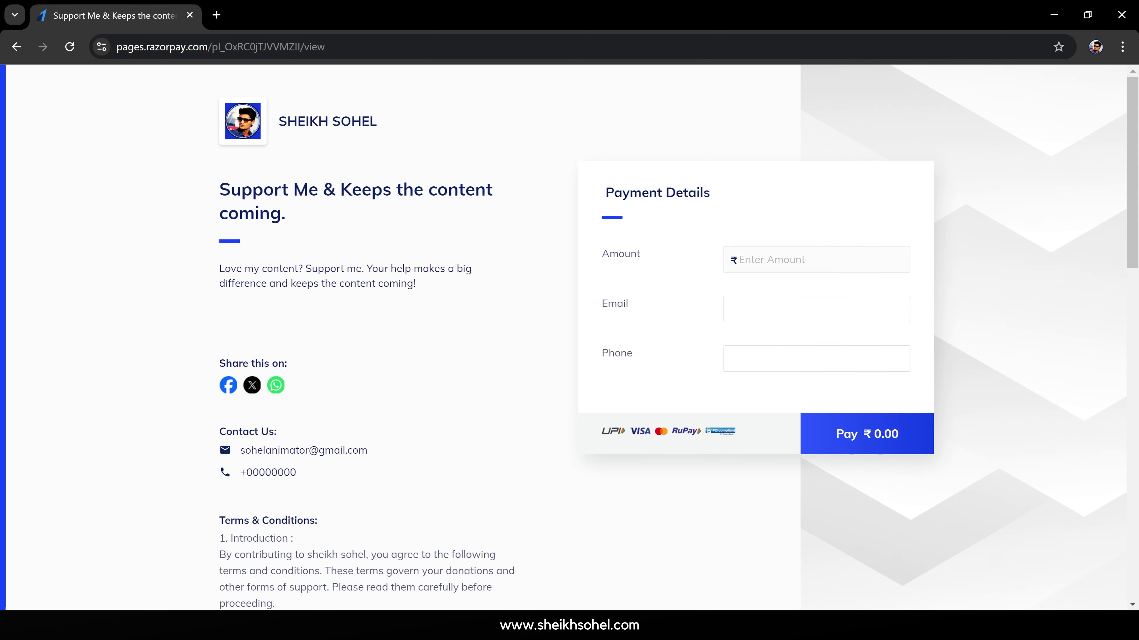
- On the Razorpay support page, enter an amount of ₹250 and start replacing it with an amount beginning with 1
{"action": "left_click_drag", "start_coordinate": [220, 186], "coordinate": [289, 219]}
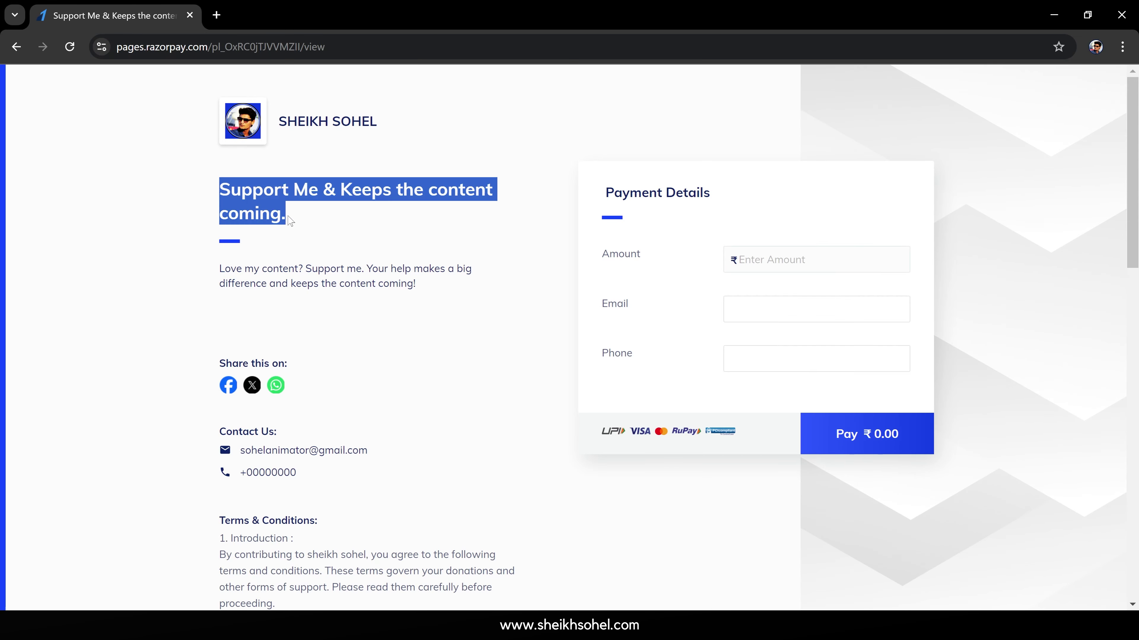
{"action": "left_click", "coordinate": [789, 259]}
{"action": "type", "text": "250"}
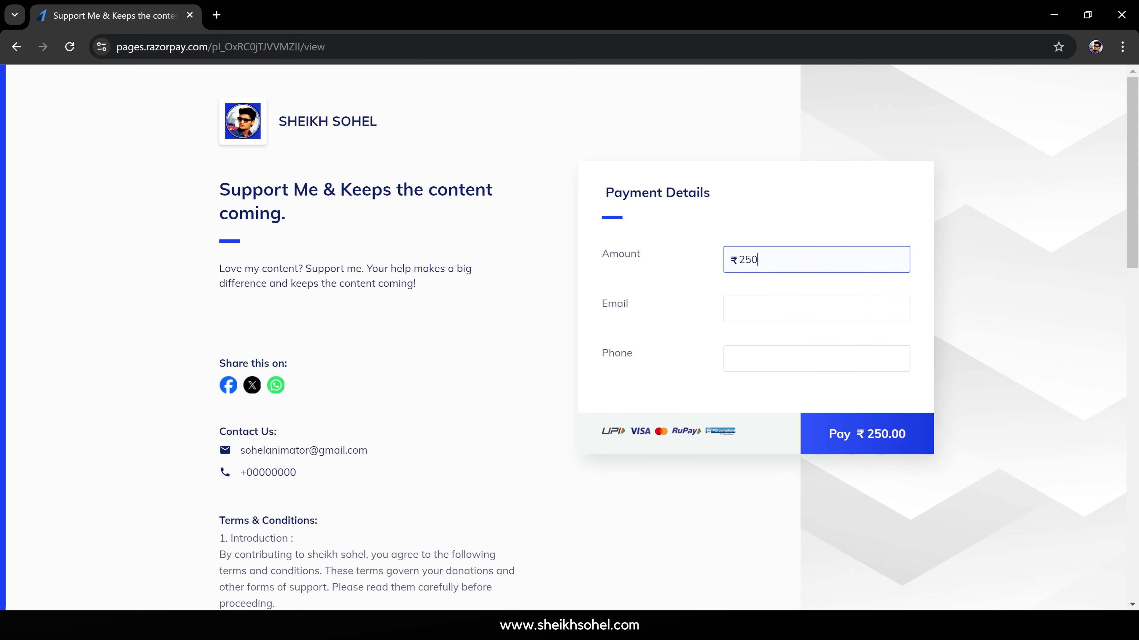
{"action": "key", "text": "BackSpace"}
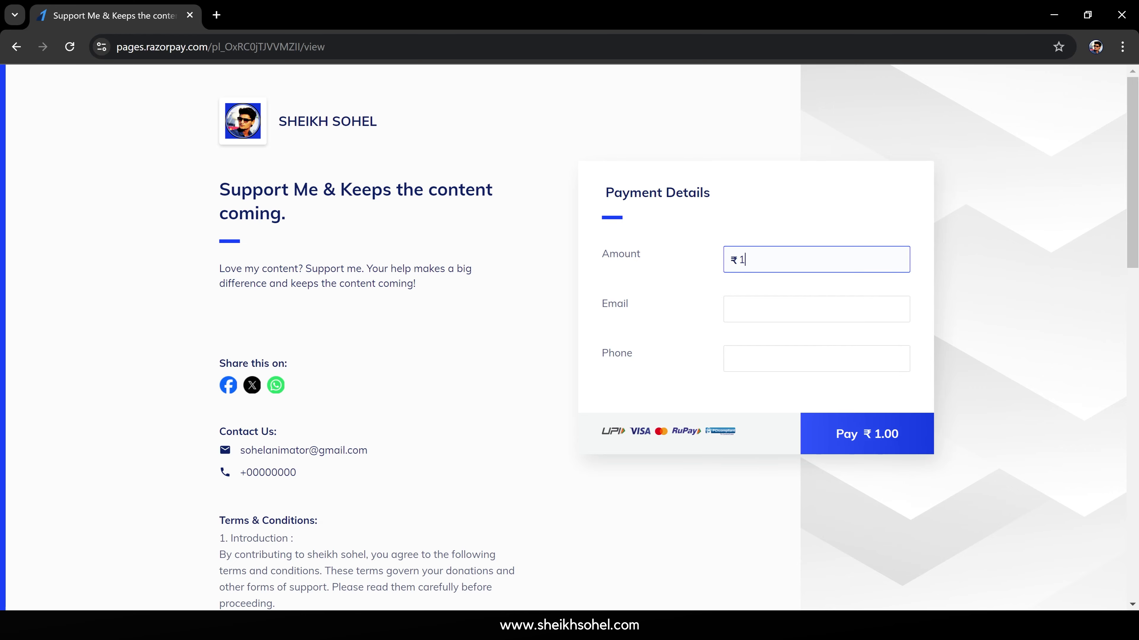